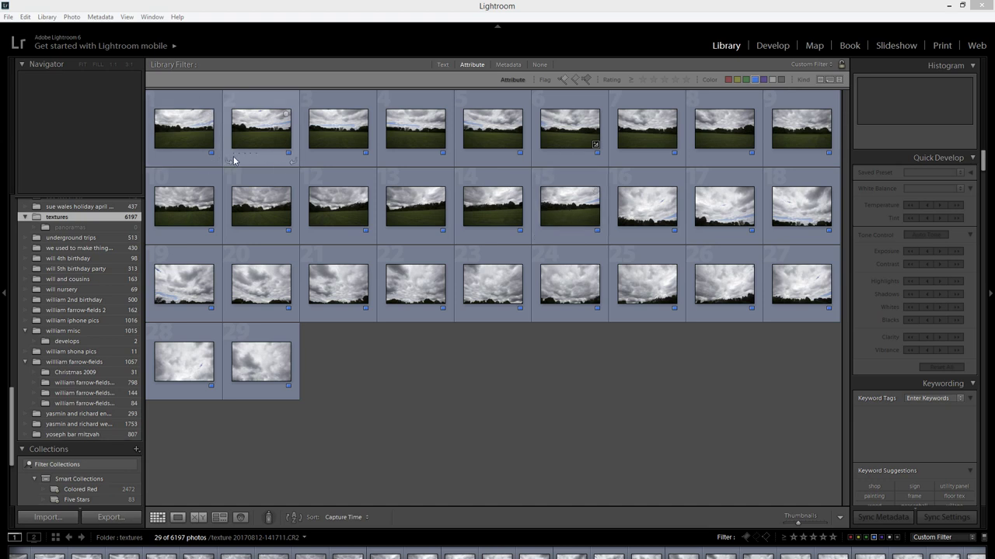
- Browse through the first four field-and-sky texture photos in the Library grid
{"action": "left_click", "coordinate": [190, 136]}
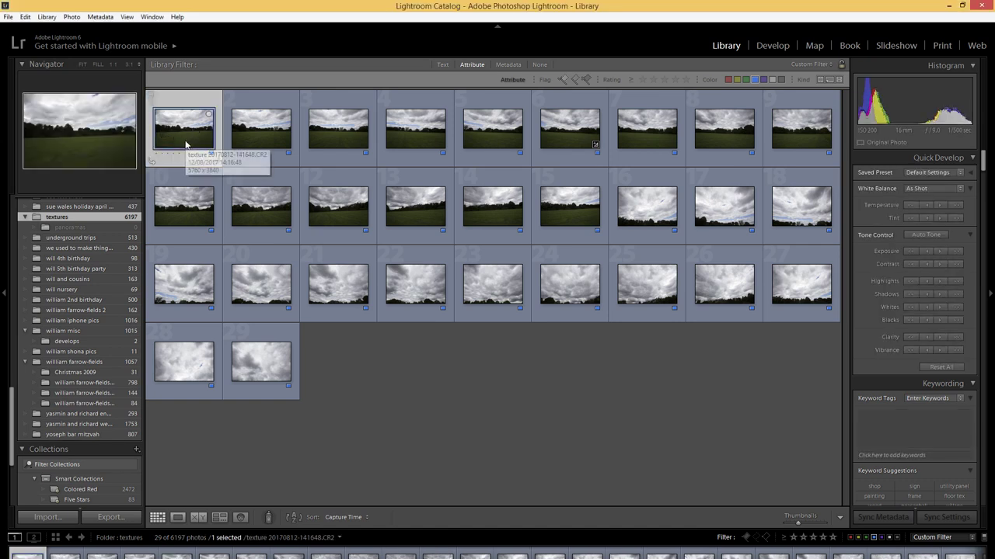
{"action": "key", "text": "Right"}
{"action": "key", "text": "Left"}
{"action": "key", "text": "Right"}
{"action": "key", "text": "Right"}
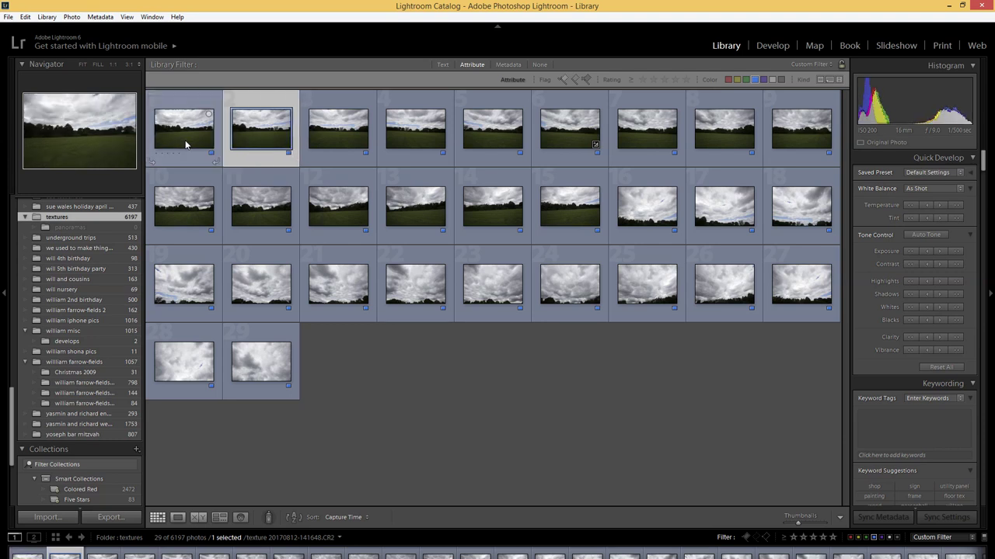
{"action": "key", "text": "Right"}
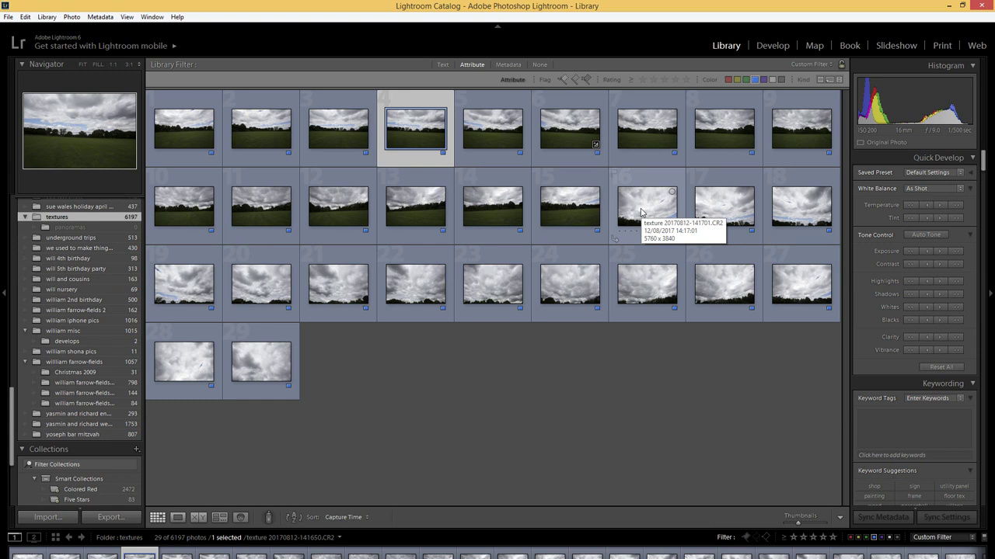
- Look through the photos up to the seventh, then raise the first photo's exposure in Quick Develop
{"action": "left_click", "coordinate": [185, 138]}
{"action": "key", "text": "Right"}
{"action": "key", "text": "Right"}
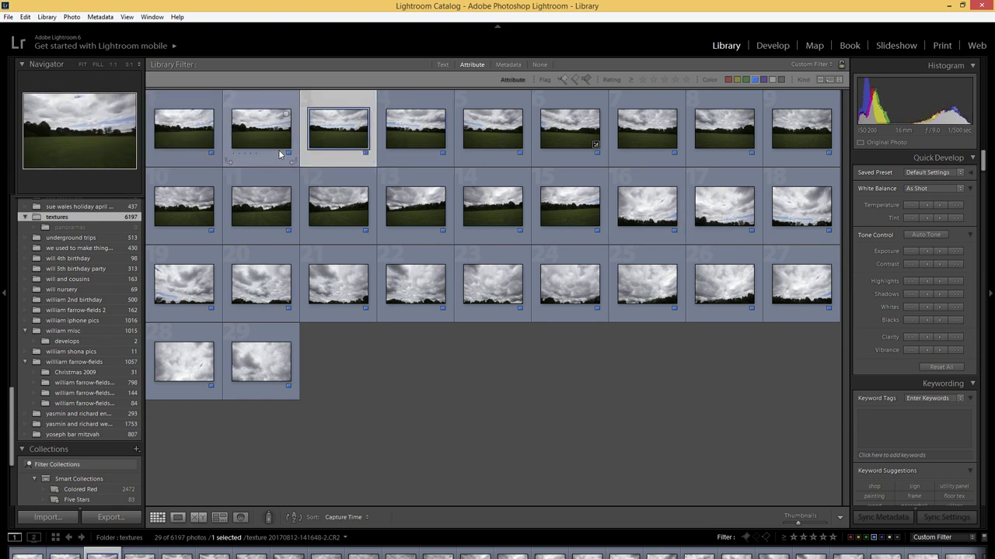
{"action": "key", "text": "Right"}
{"action": "key", "text": "Right"}
{"action": "key", "text": "Right"}
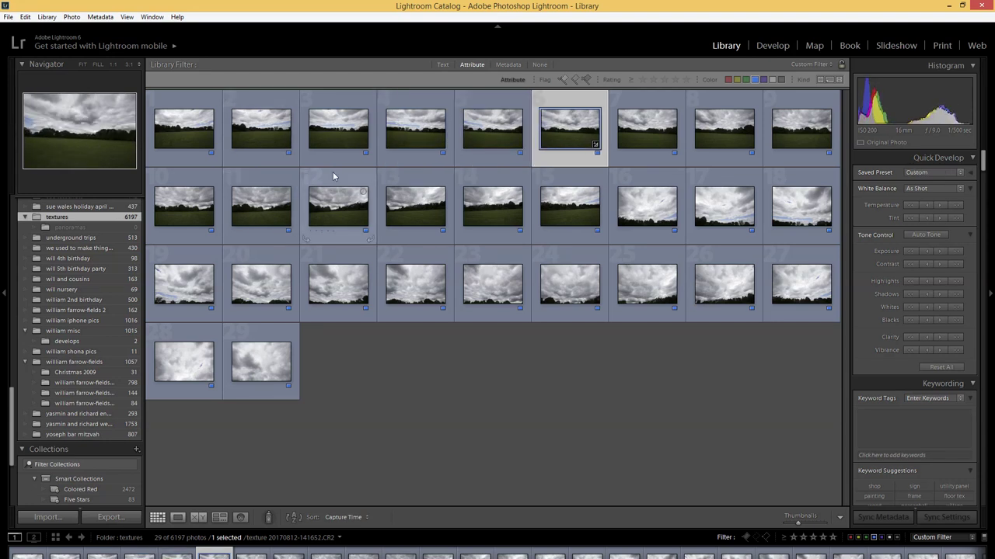
{"action": "key", "text": "Right"}
{"action": "key", "text": "Left"}
{"action": "key", "text": "Left"}
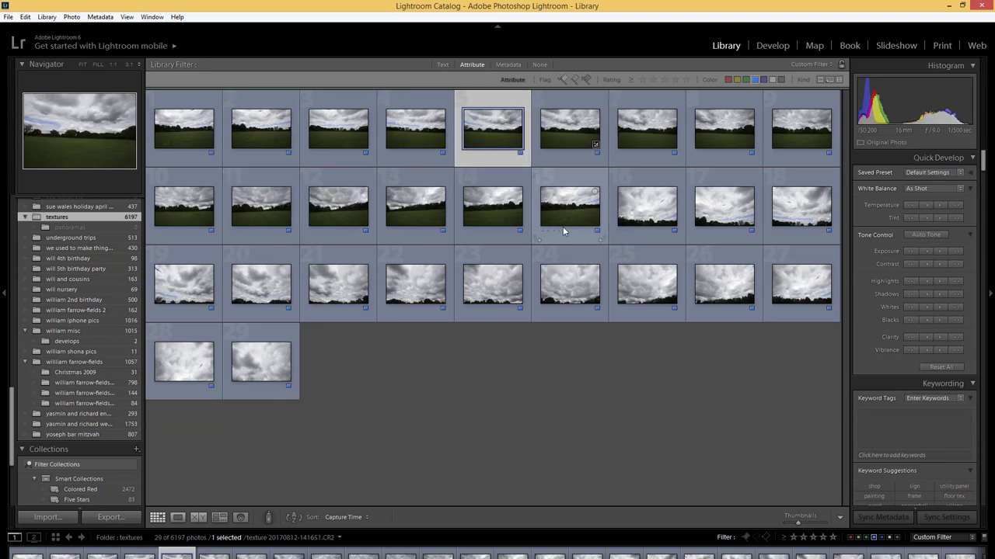
{"action": "key", "text": "Left"}
{"action": "key", "text": "Left"}
{"action": "key", "text": "Left"}
{"action": "key", "text": "Left"}
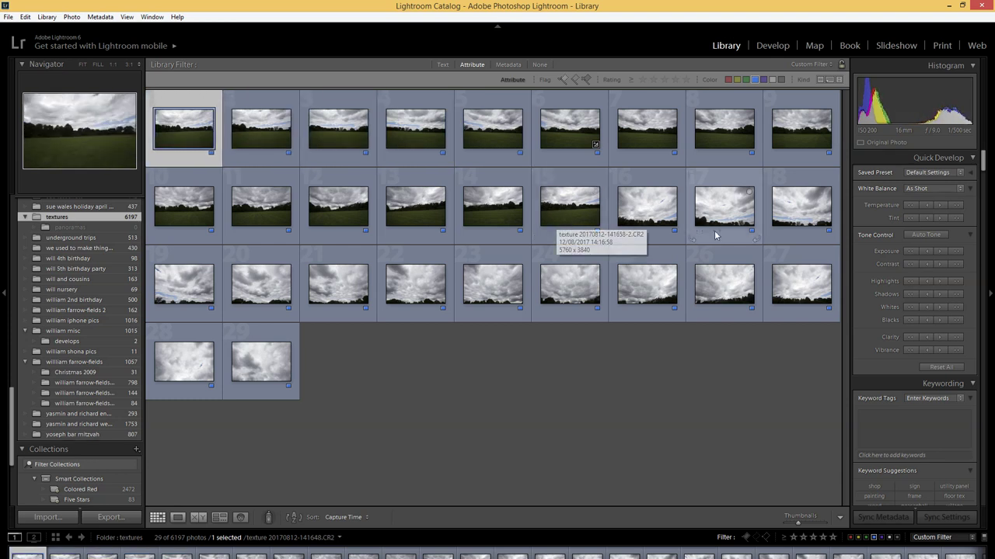
{"action": "left_click", "coordinate": [956, 252]}
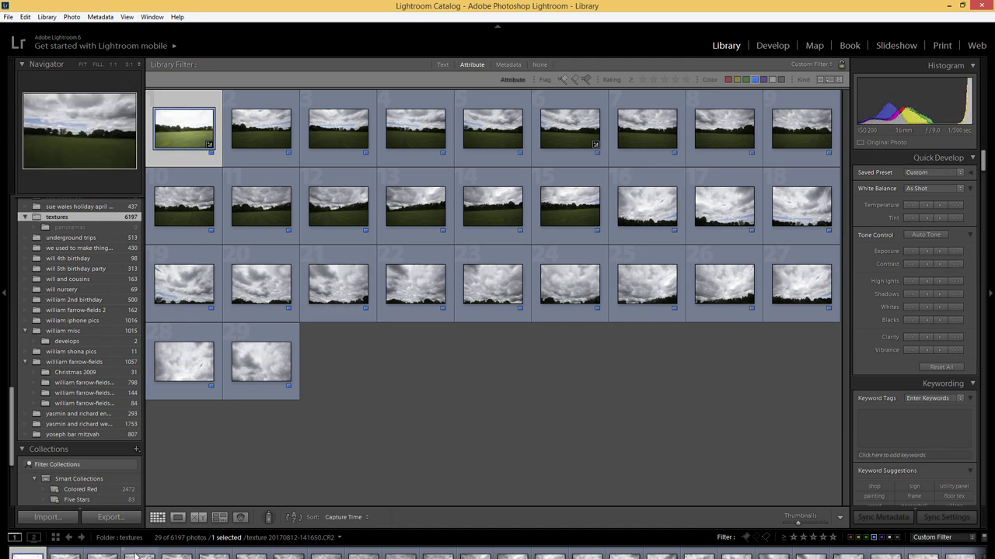
- View the first field photo in Loupe at 1:1 and pan along the tree line
{"action": "left_click", "coordinate": [177, 516]}
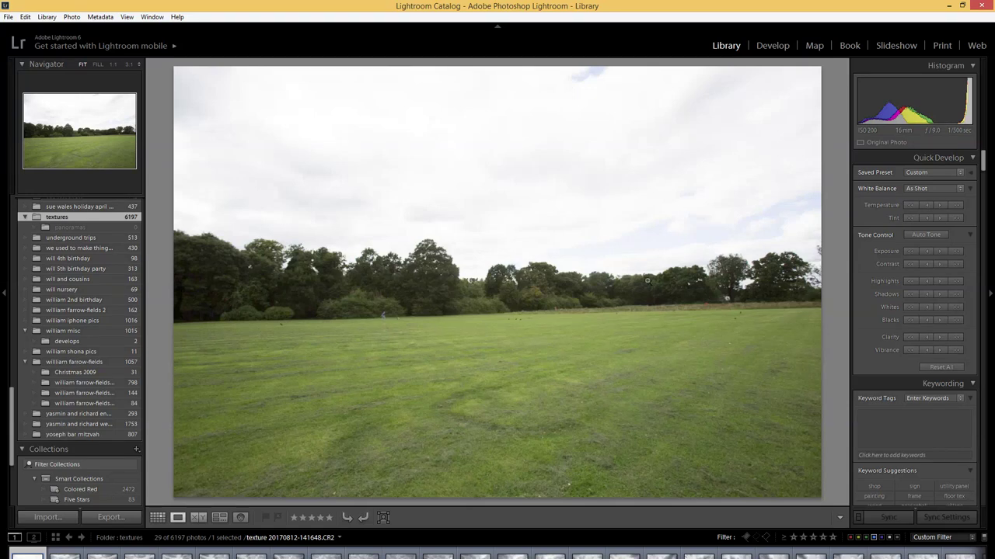
{"action": "left_click", "coordinate": [521, 329]}
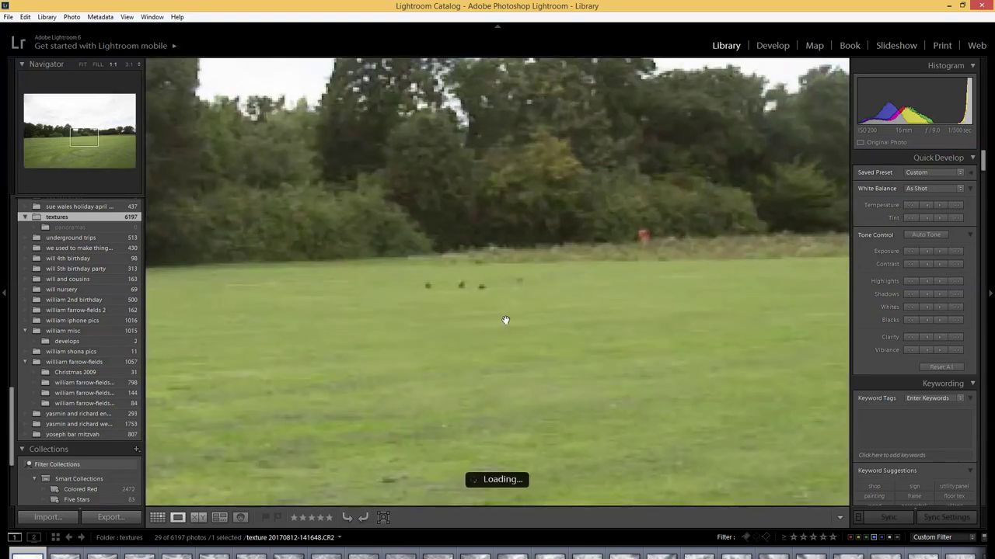
{"action": "left_click_drag", "start_coordinate": [622, 287], "coordinate": [504, 339]}
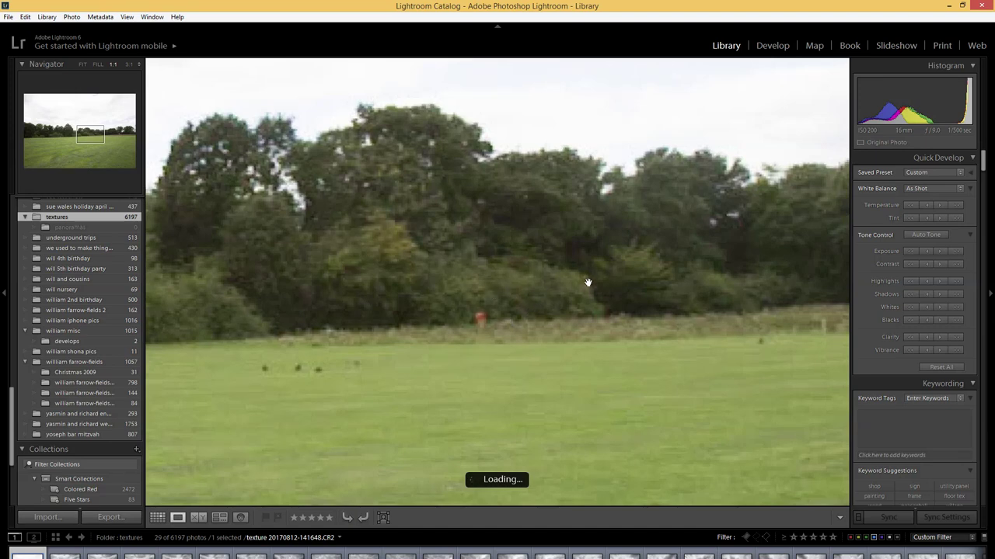
{"action": "left_click_drag", "start_coordinate": [621, 273], "coordinate": [324, 266]}
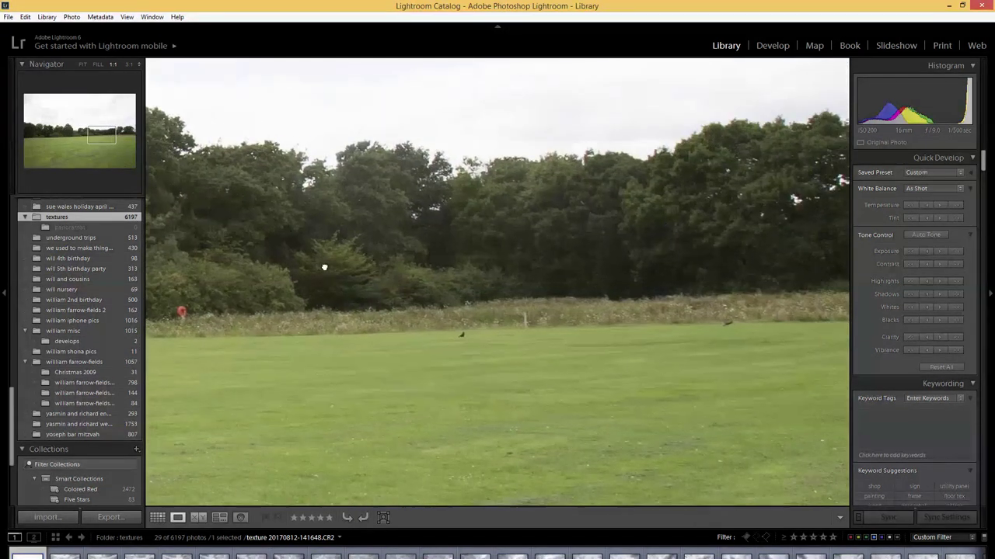
{"action": "left_click_drag", "start_coordinate": [611, 288], "coordinate": [328, 308]}
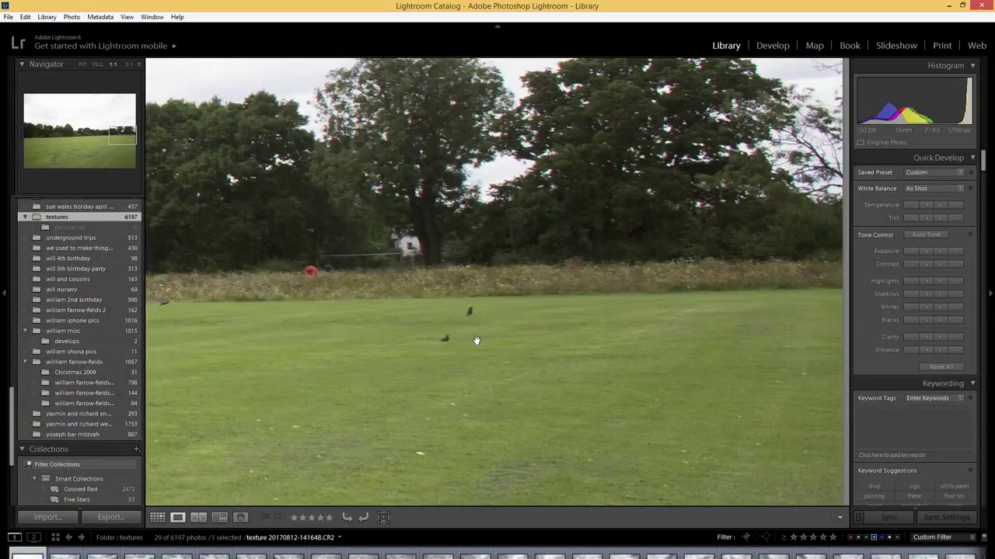
- Pan down over the grass and back to the trees, person and dog, then fit the whole photo
{"action": "left_click_drag", "start_coordinate": [490, 422], "coordinate": [640, 284]}
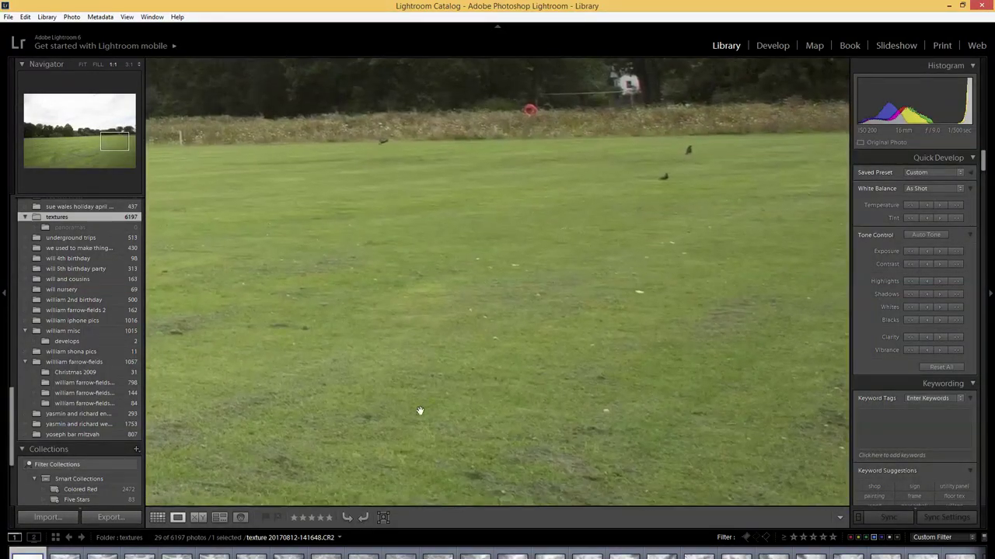
{"action": "left_click_drag", "start_coordinate": [419, 411], "coordinate": [637, 197]}
{"action": "left_click_drag", "start_coordinate": [544, 353], "coordinate": [657, 166]}
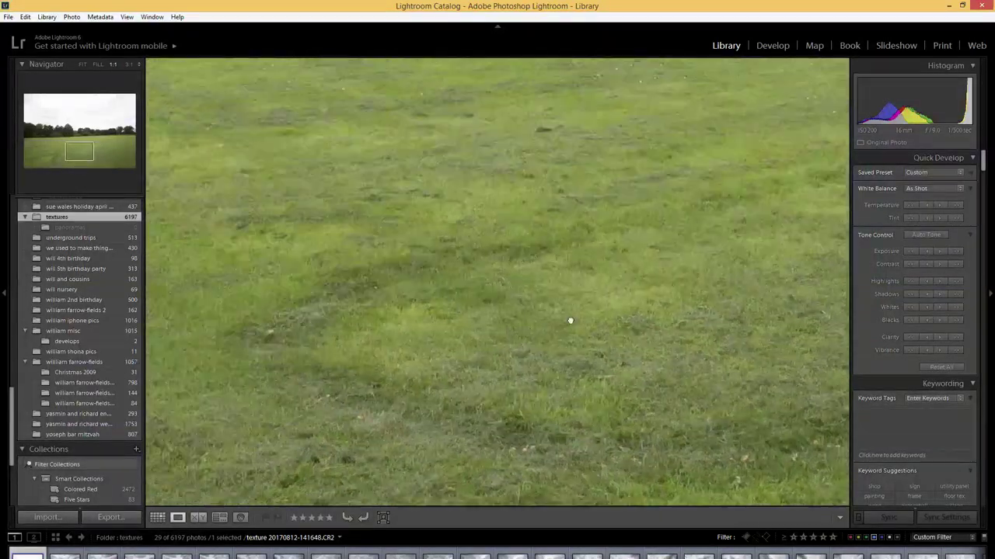
{"action": "left_click_drag", "start_coordinate": [435, 155], "coordinate": [526, 244]}
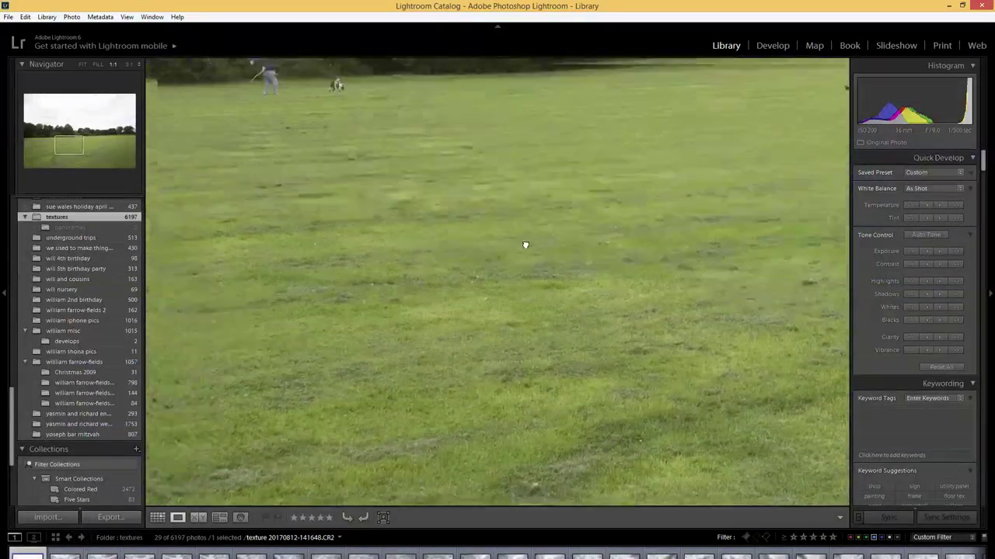
{"action": "left_click_drag", "start_coordinate": [233, 116], "coordinate": [628, 414]}
{"action": "left_click", "coordinate": [607, 371]}
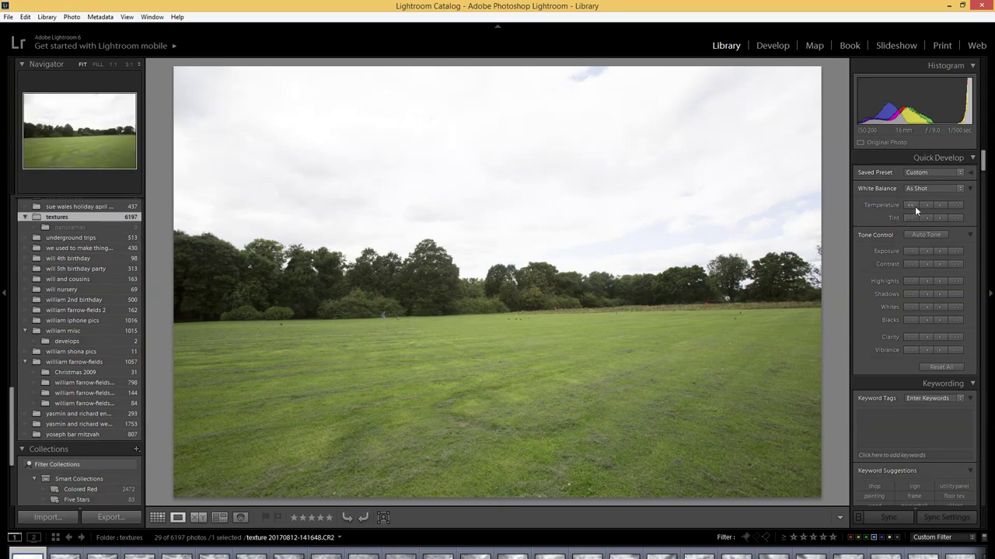
- Hide the left panel and lower the field photo's exposure two Quick Develop steps, checking it in Develop
{"action": "left_click", "coordinate": [4, 292]}
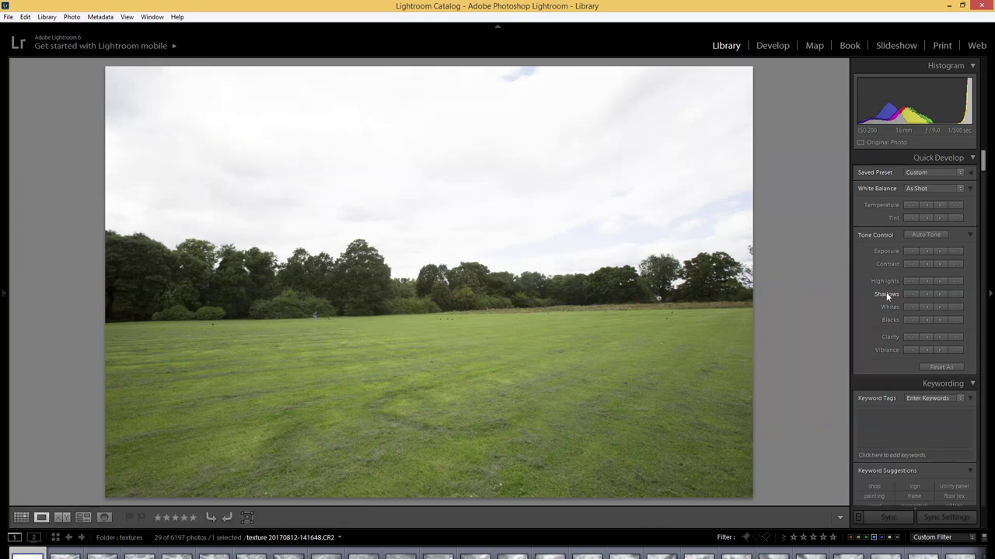
{"action": "left_click", "coordinate": [908, 250]}
{"action": "left_click", "coordinate": [909, 250]}
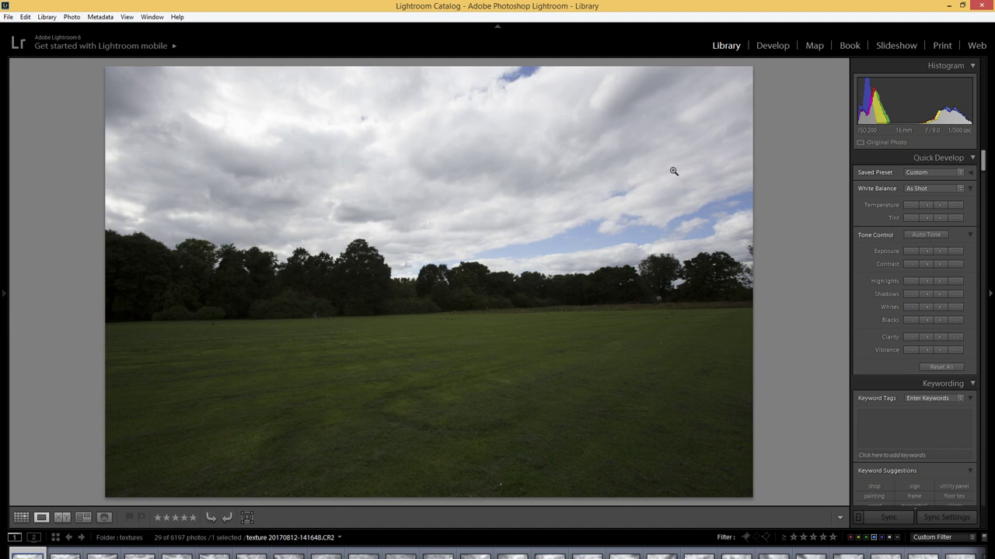
{"action": "left_click", "coordinate": [770, 46]}
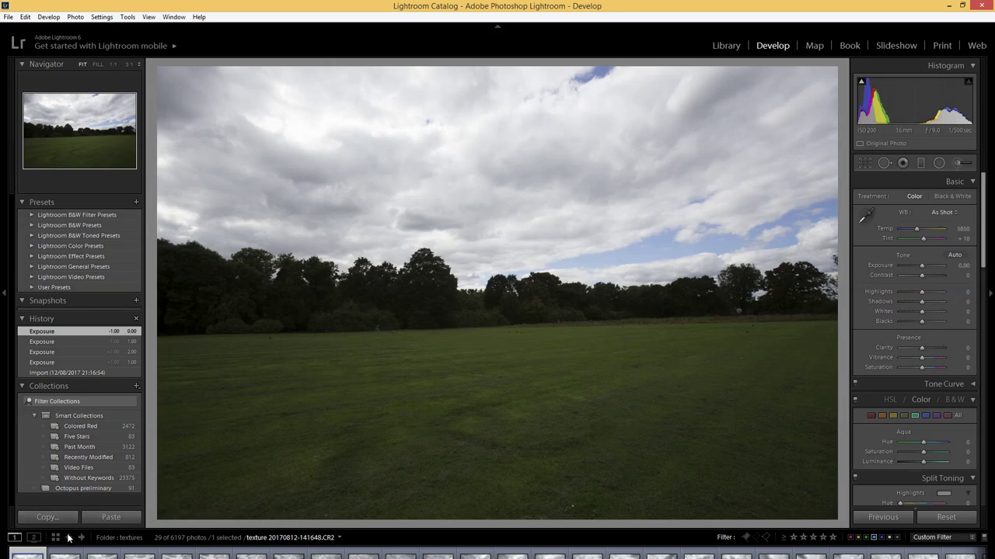
{"action": "left_click", "coordinate": [728, 48]}
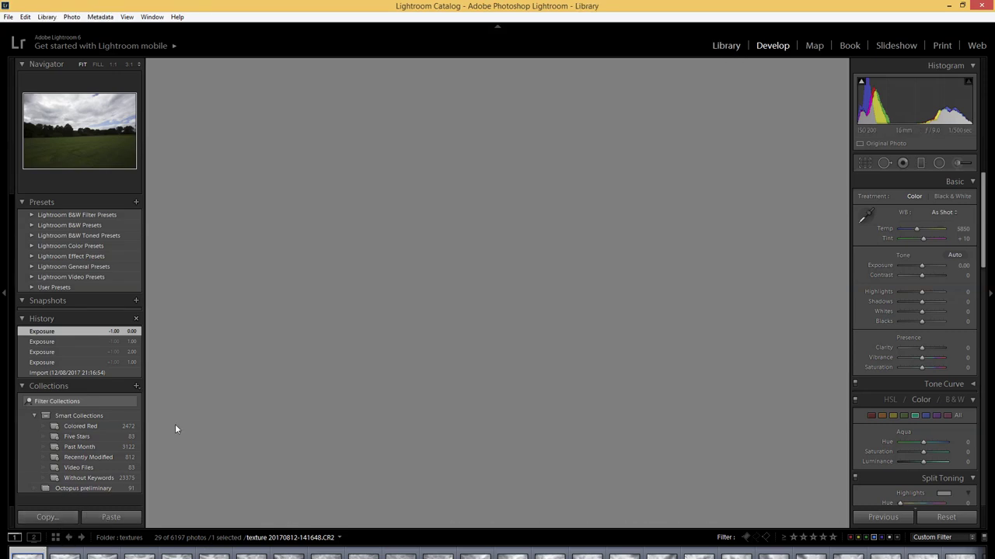
- Switch to the Library grid, clear the selection, and reselect the first field photo
{"action": "left_click", "coordinate": [56, 539]}
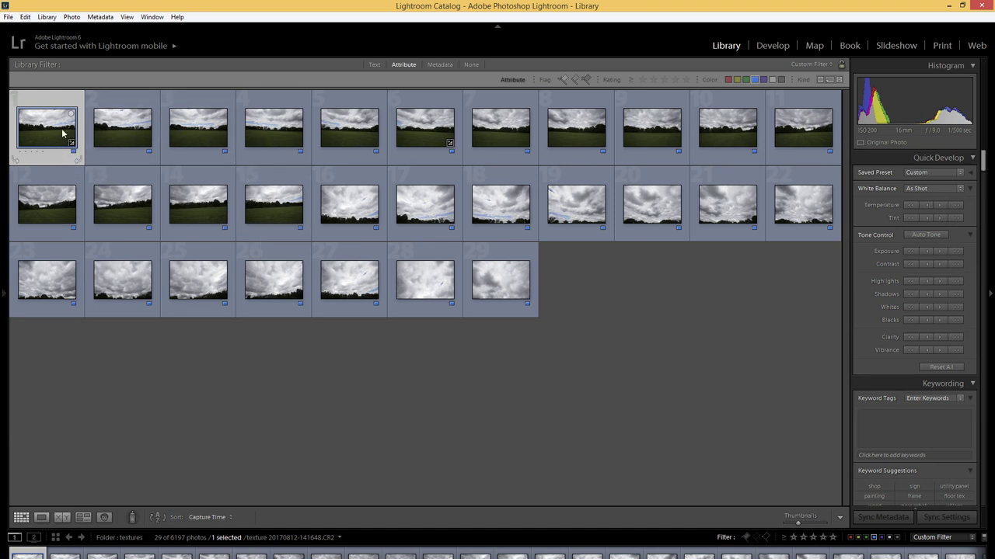
{"action": "left_click", "coordinate": [603, 268]}
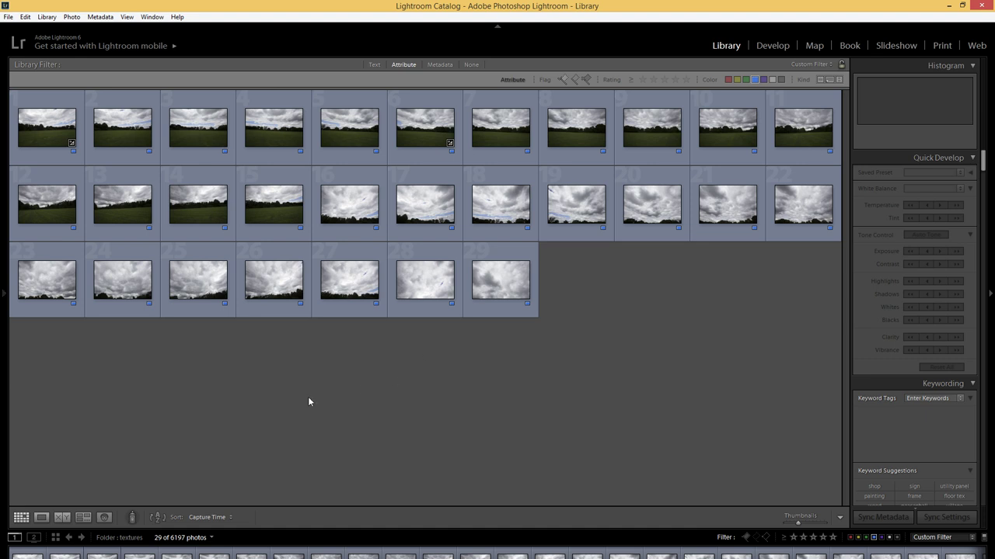
{"action": "left_click", "coordinate": [49, 136]}
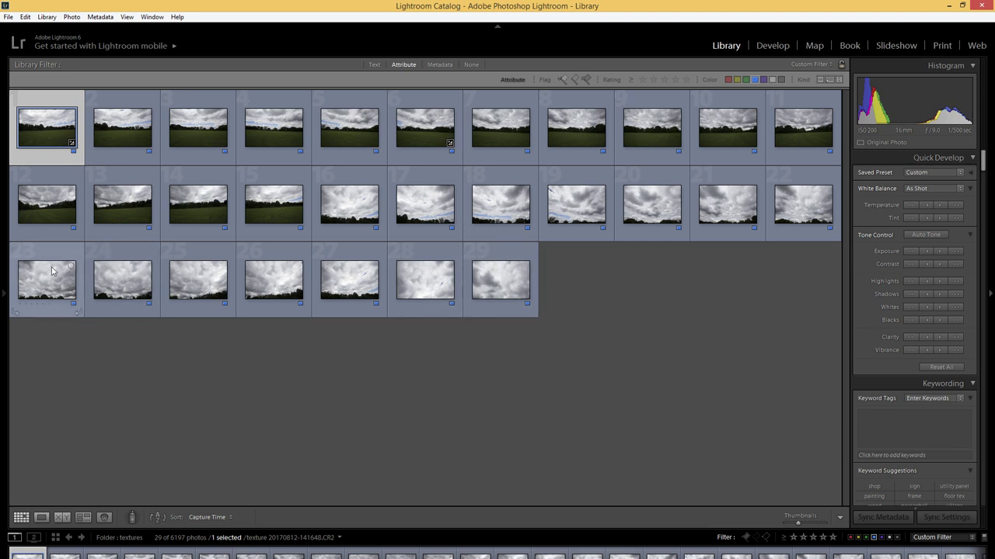
- Enable Canon EF 16-35mm lens profile corrections for the field photo in Develop
{"action": "left_click", "coordinate": [773, 47]}
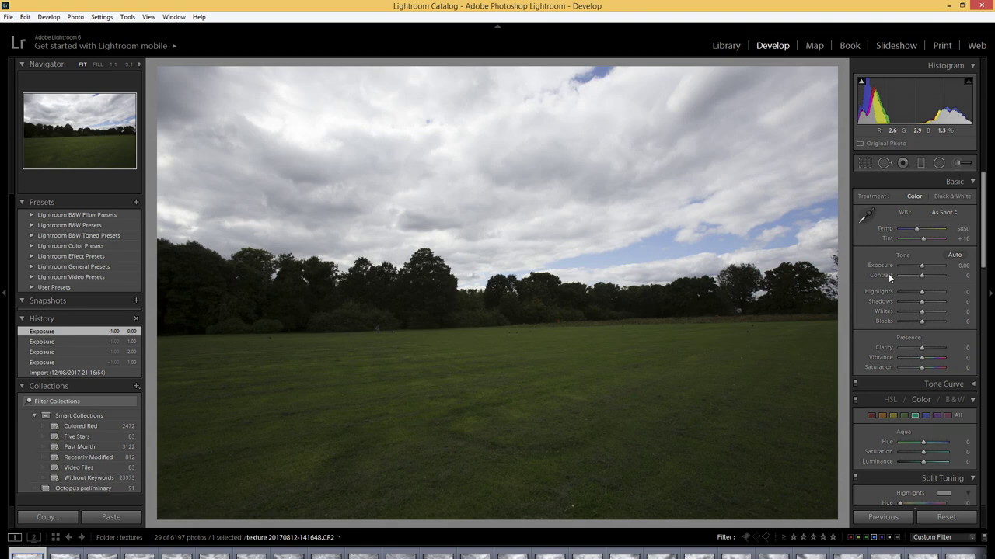
{"action": "scroll", "coordinate": [913, 278], "scroll_direction": "down", "scroll_amount": 5}
{"action": "scroll", "coordinate": [911, 274], "scroll_direction": "down", "scroll_amount": 6}
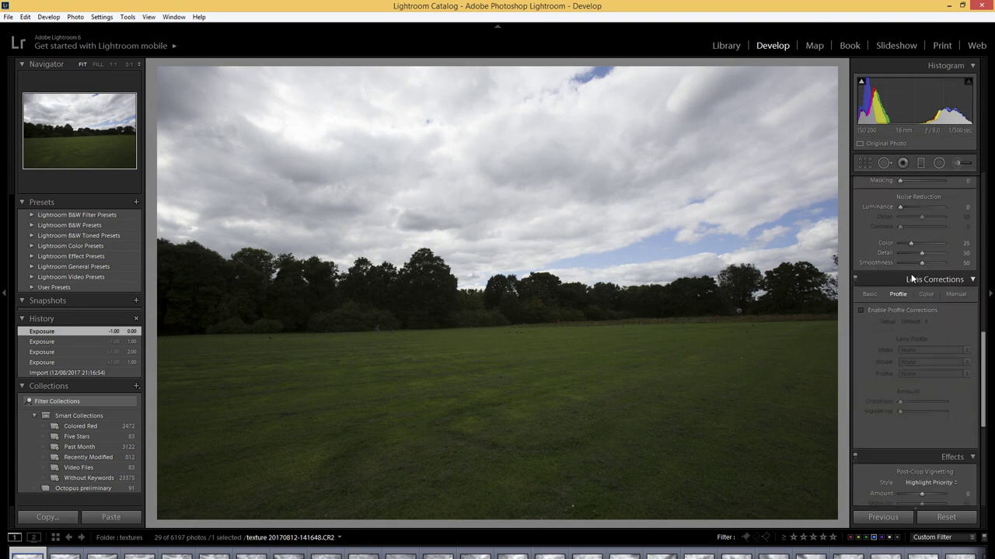
{"action": "left_click", "coordinate": [860, 310]}
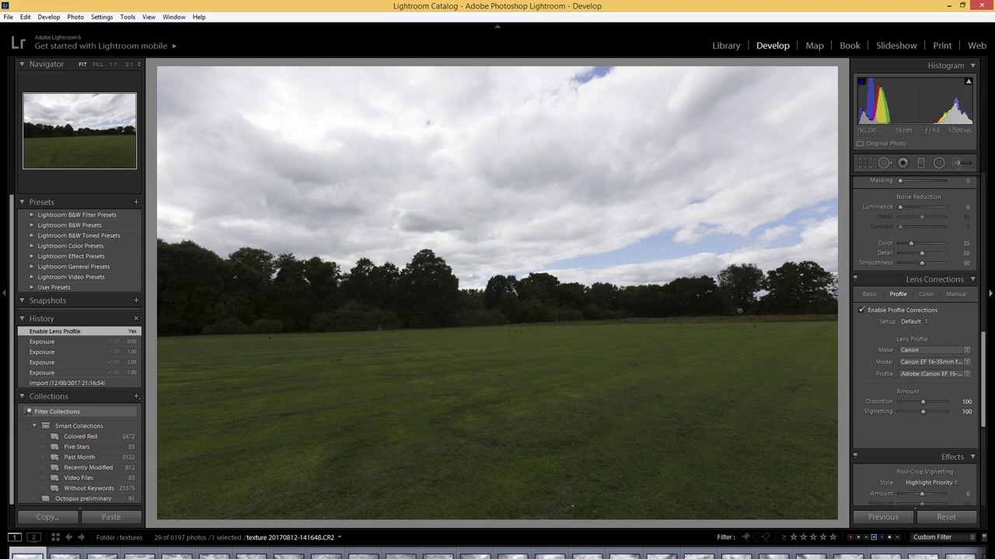
- Reset Highlights to 0 after trying -100, and raise Shadows to +62
{"action": "scroll", "coordinate": [900, 380], "scroll_direction": "up", "scroll_amount": 5}
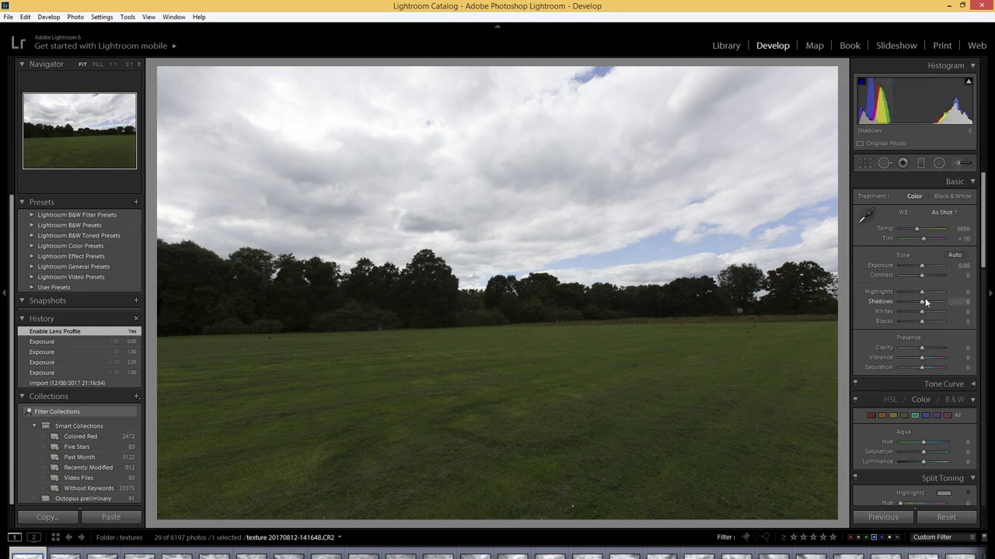
{"action": "left_click_drag", "start_coordinate": [922, 291], "coordinate": [900, 296]}
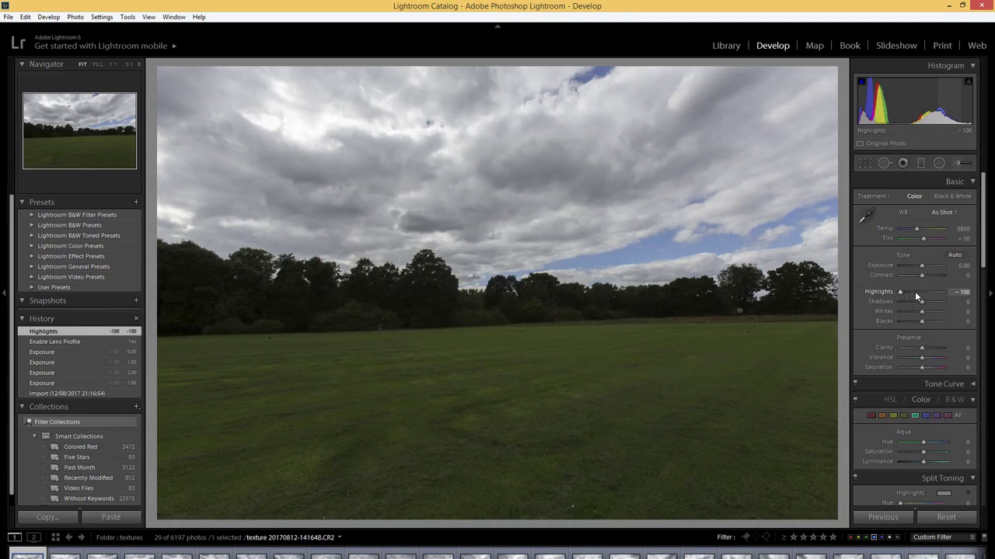
{"action": "left_click", "coordinate": [962, 291]}
{"action": "type", "text": "0"}
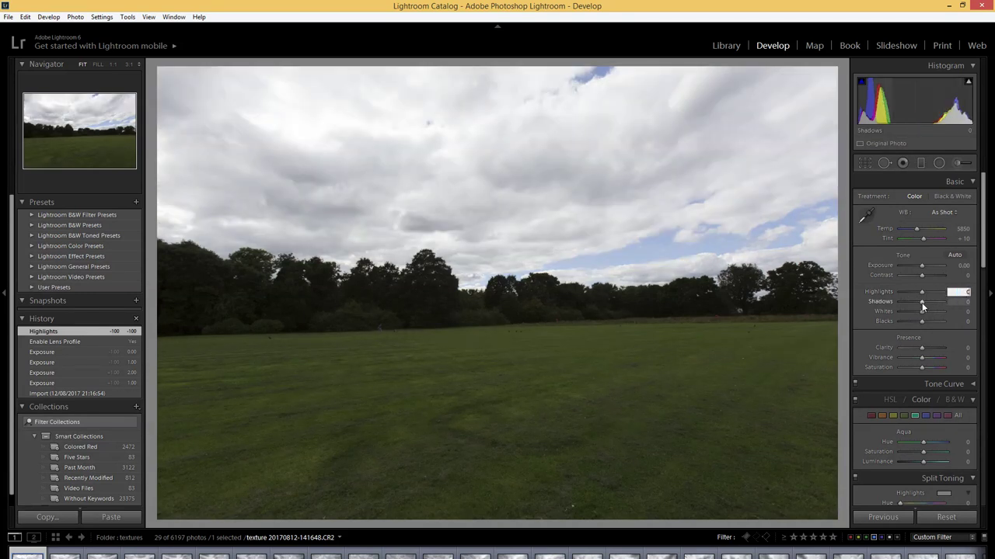
{"action": "key", "text": "Return"}
{"action": "left_click_drag", "start_coordinate": [921, 301], "coordinate": [937, 304]}
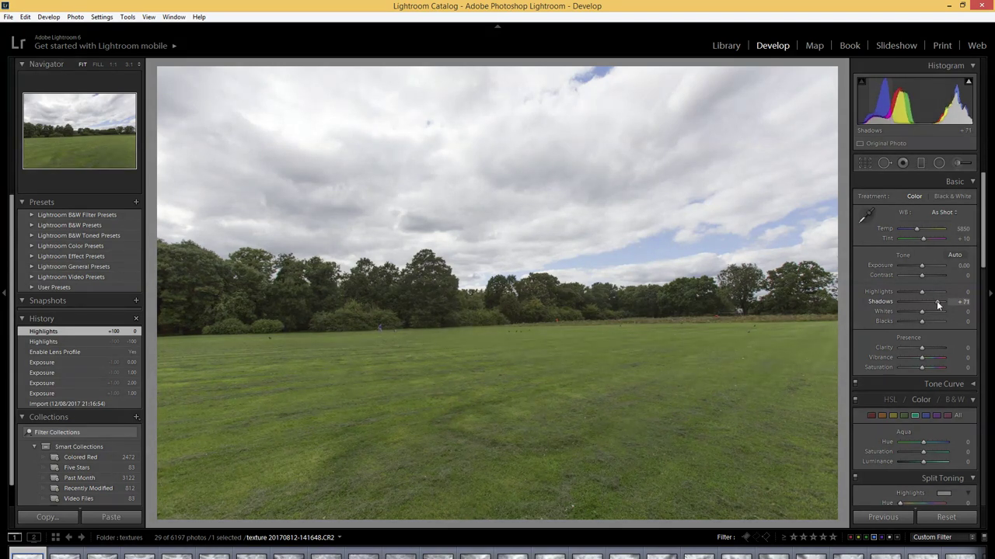
{"action": "left_click_drag", "start_coordinate": [937, 305], "coordinate": [935, 307]}
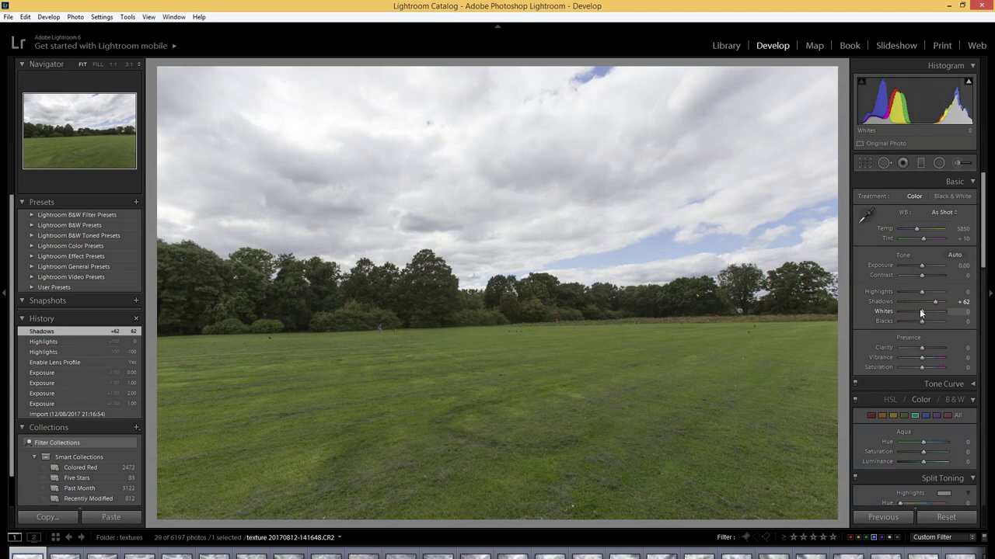
- Try Whites, Clarity, Vibrance, Saturation and Contrast, settling on Contrast +14 and Clarity +12
{"action": "mouse_move", "coordinate": [926, 311]}
{"action": "left_mouse_down"}
{"action": "mouse_move", "coordinate": [938, 311]}
{"action": "mouse_move", "coordinate": [923, 312]}
{"action": "left_mouse_up"}
{"action": "mouse_move", "coordinate": [923, 347]}
{"action": "left_mouse_down"}
{"action": "mouse_move", "coordinate": [943, 349]}
{"action": "mouse_move", "coordinate": [921, 353]}
{"action": "mouse_move", "coordinate": [923, 363]}
{"action": "mouse_move", "coordinate": [941, 360]}
{"action": "mouse_move", "coordinate": [923, 362]}
{"action": "left_mouse_up"}
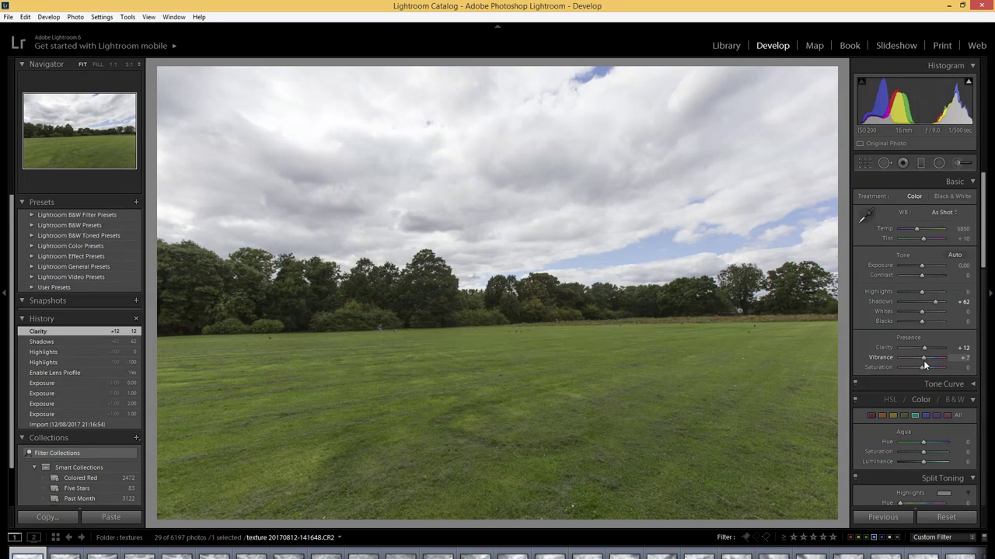
{"action": "left_click_drag", "start_coordinate": [923, 360], "coordinate": [922, 361]}
{"action": "mouse_move", "coordinate": [923, 370]}
{"action": "left_mouse_down"}
{"action": "mouse_move", "coordinate": [973, 370]}
{"action": "mouse_move", "coordinate": [922, 366]}
{"action": "left_mouse_up"}
{"action": "mouse_move", "coordinate": [921, 274]}
{"action": "left_mouse_down"}
{"action": "mouse_move", "coordinate": [947, 272]}
{"action": "mouse_move", "coordinate": [919, 281]}
{"action": "mouse_move", "coordinate": [924, 274]}
{"action": "left_mouse_up"}
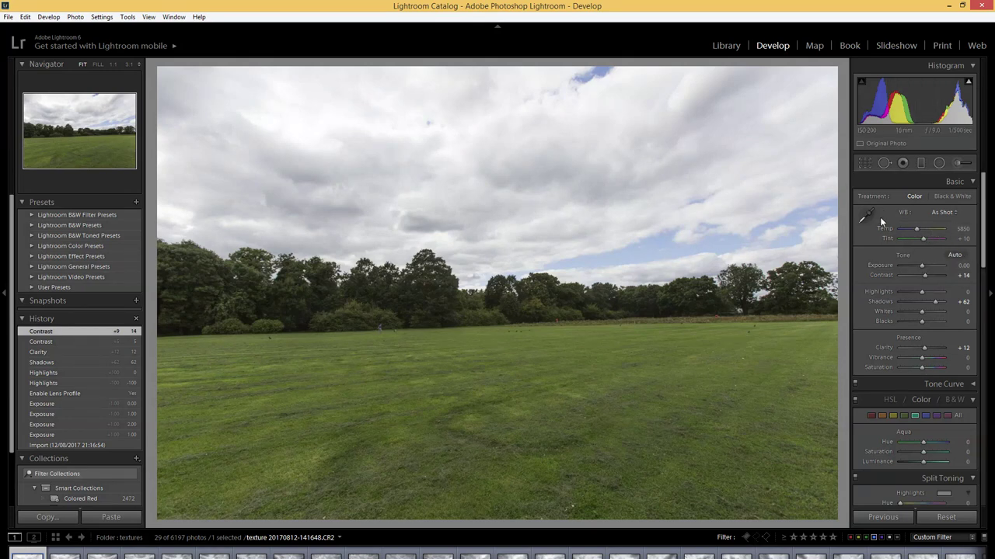
- Compare a few other shots in the filmstrip, then reselect the edited field photo
{"action": "left_click", "coordinate": [326, 555]}
{"action": "key", "text": "Right"}
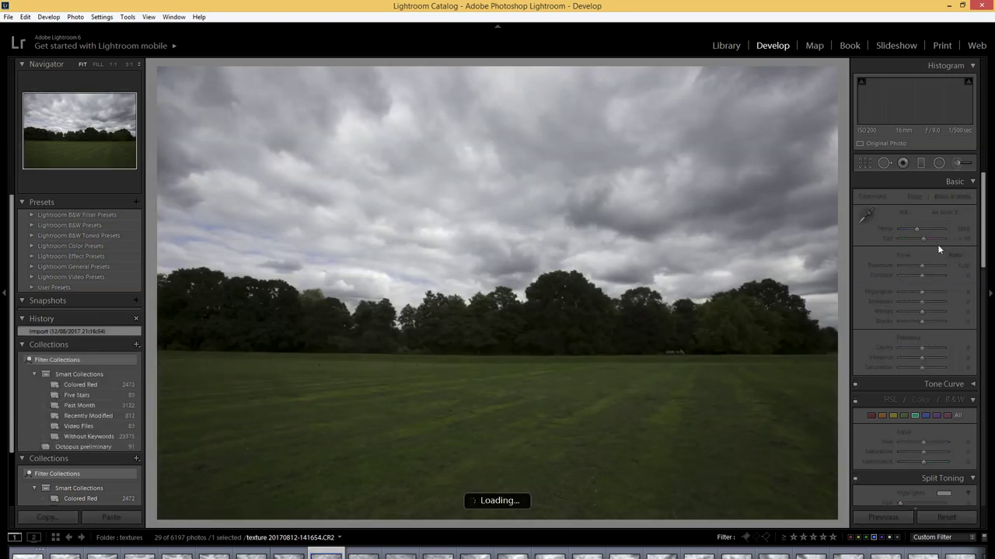
{"action": "left_click", "coordinate": [550, 555]}
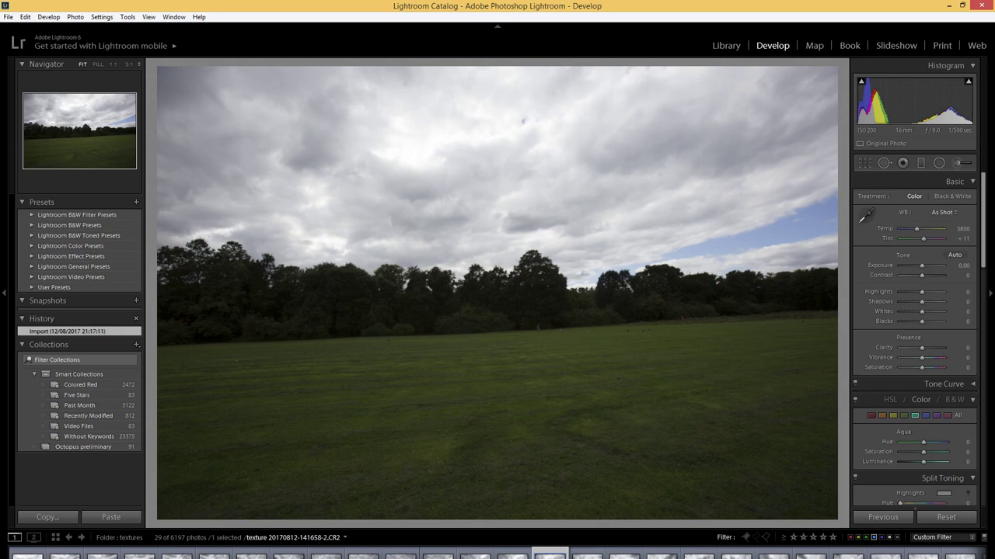
{"action": "left_click", "coordinate": [27, 555]}
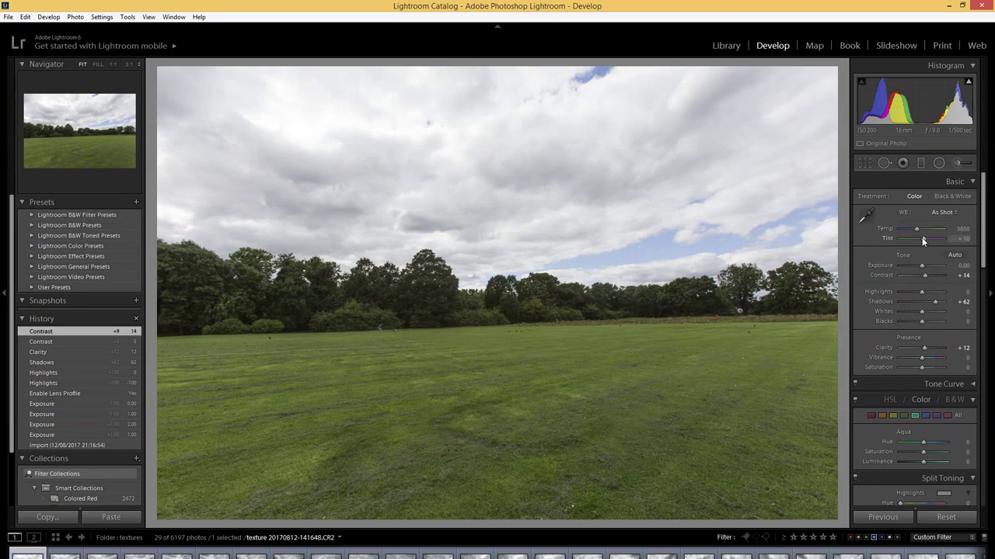
- Nudge white balance and settle back on Temp 5850 and Tint +10, then return to the Library grid
{"action": "left_click", "coordinate": [962, 238]}
{"action": "key", "text": "Down"}
{"action": "left_click", "coordinate": [962, 229]}
{"action": "key", "text": "Down"}
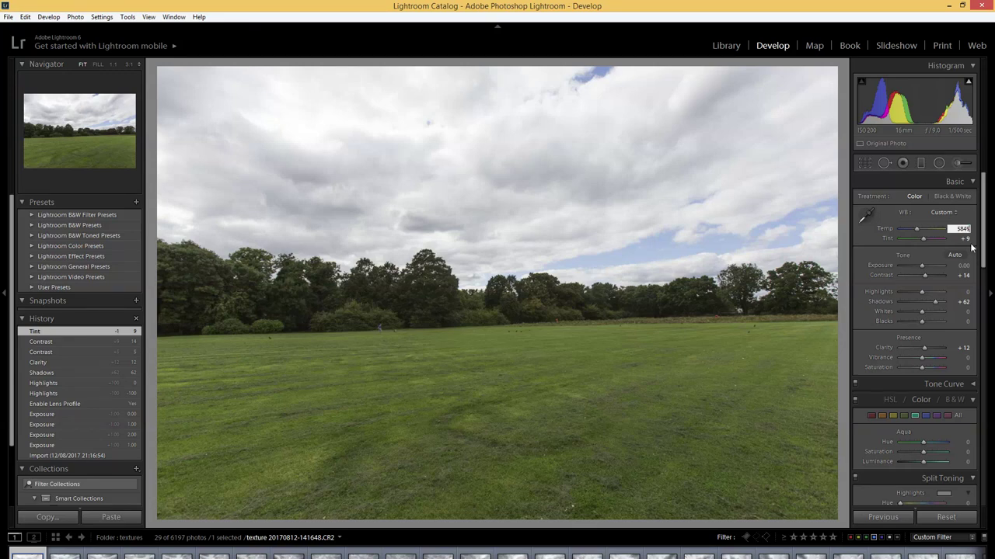
{"action": "key", "text": "Down"}
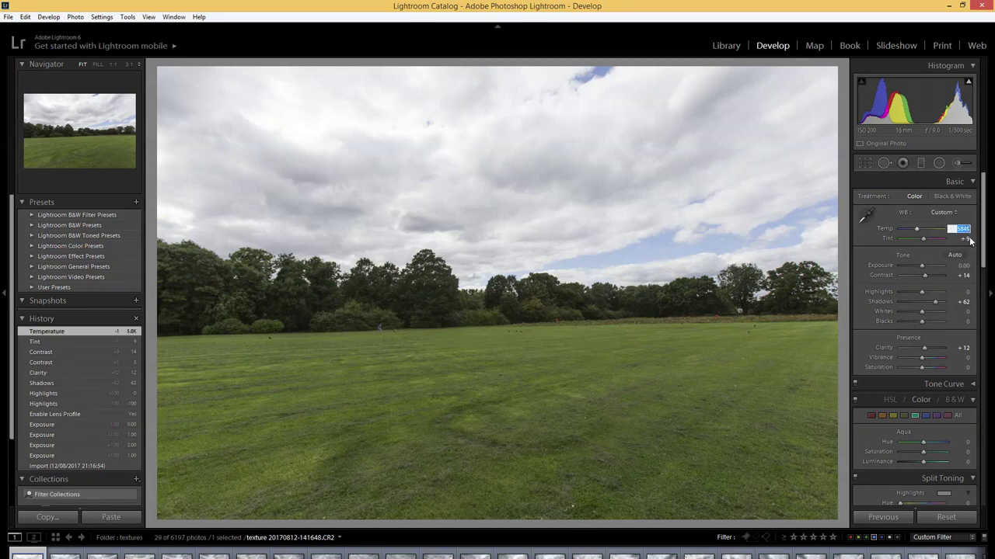
{"action": "key", "text": "Up"}
{"action": "key", "text": "Tab"}
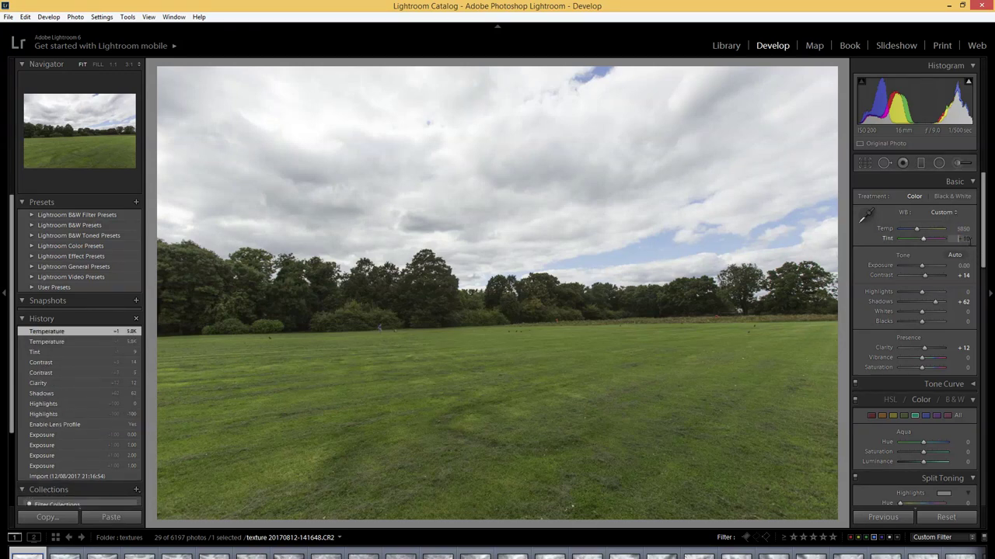
{"action": "key", "text": "Up"}
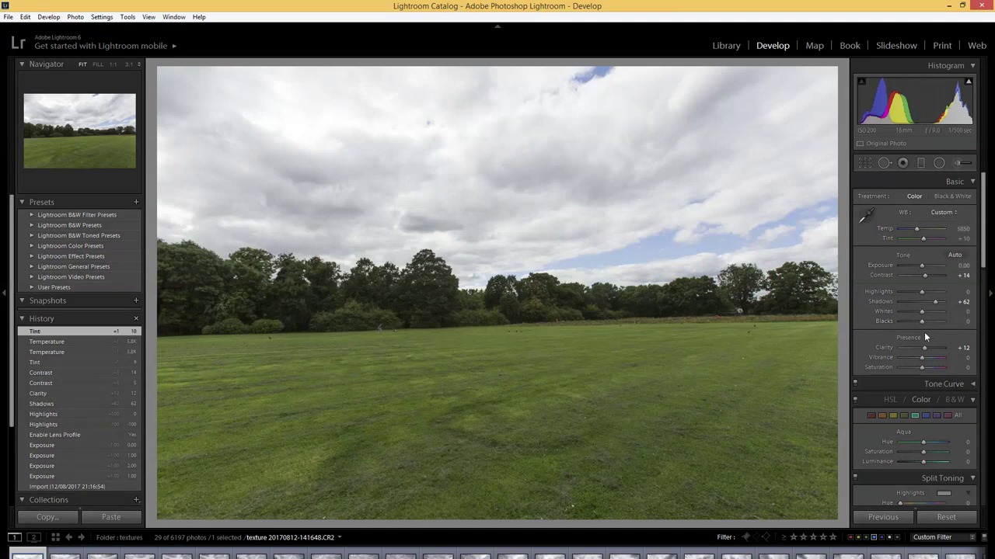
{"action": "left_click", "coordinate": [722, 46]}
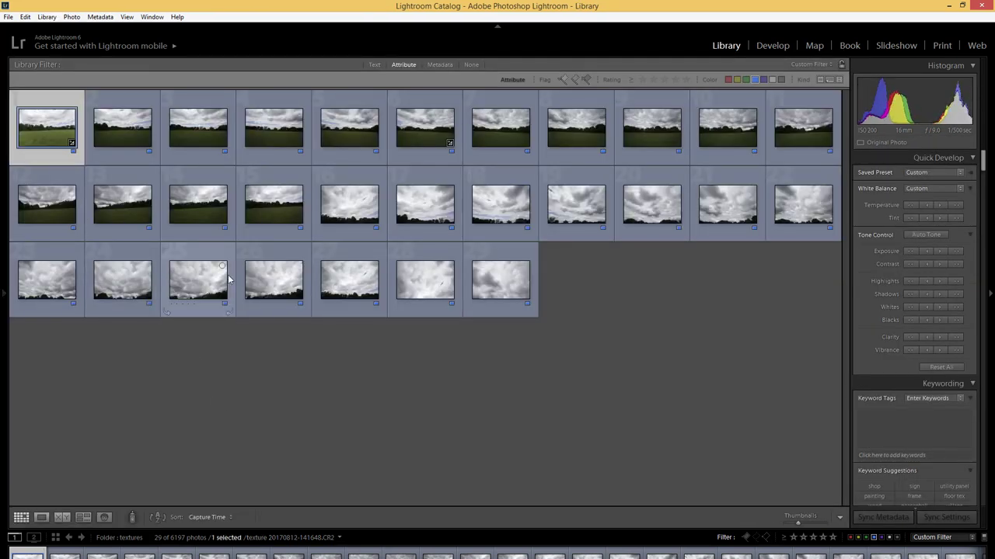
- Copy all of the field photo's develop settings and paste them onto all 29 photos
{"action": "key", "text": "ctrl+shift+c"}
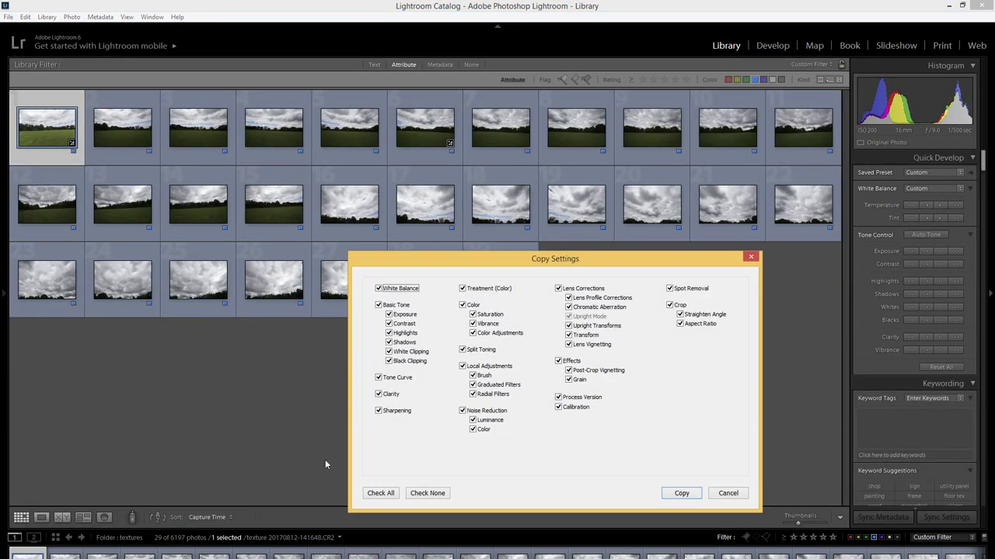
{"action": "left_click", "coordinate": [378, 493]}
{"action": "left_click", "coordinate": [682, 493]}
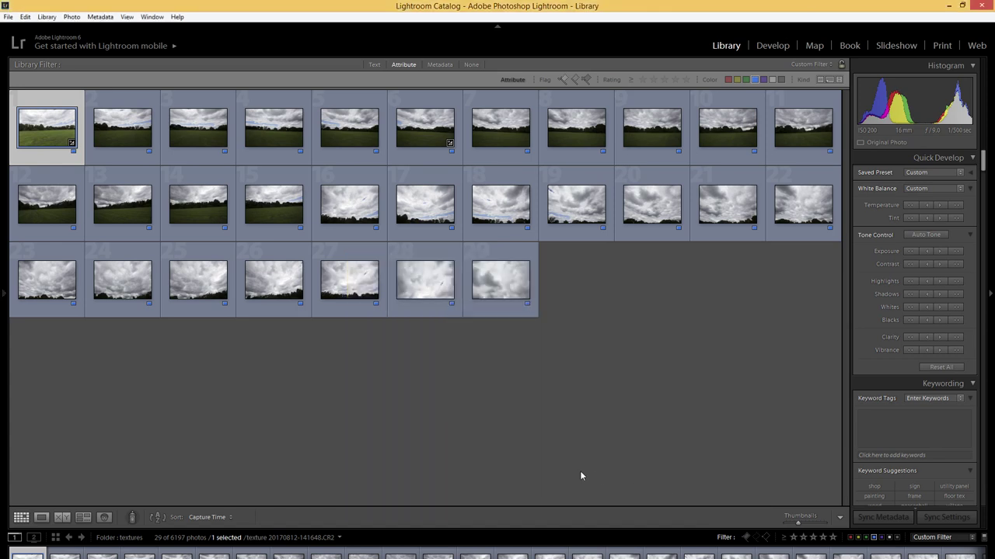
{"action": "key", "text": "ctrl+a"}
{"action": "key", "text": "ctrl+shift+v"}
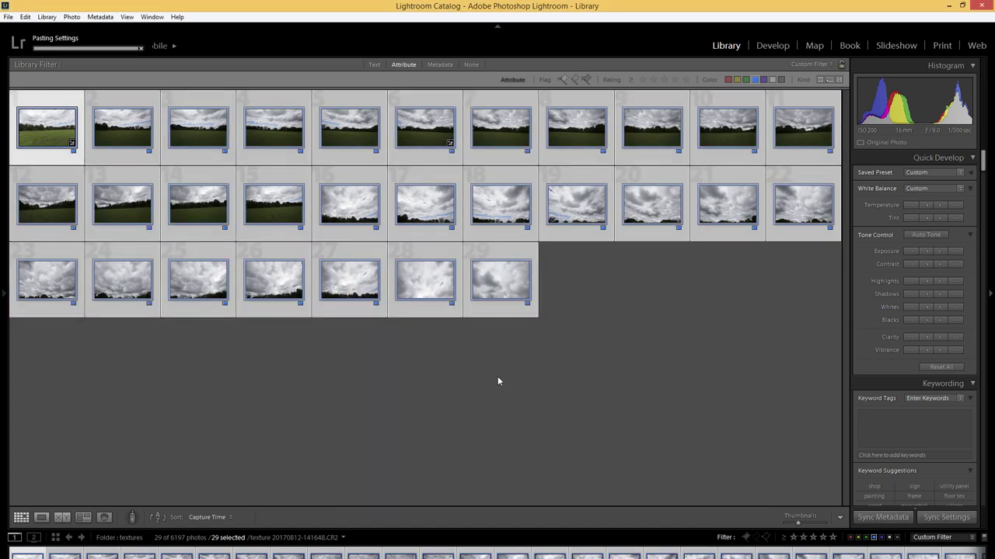
- Open the last cloud photo to check the pasted edits, then return to the thumbnail grid
{"action": "double_click", "coordinate": [491, 287]}
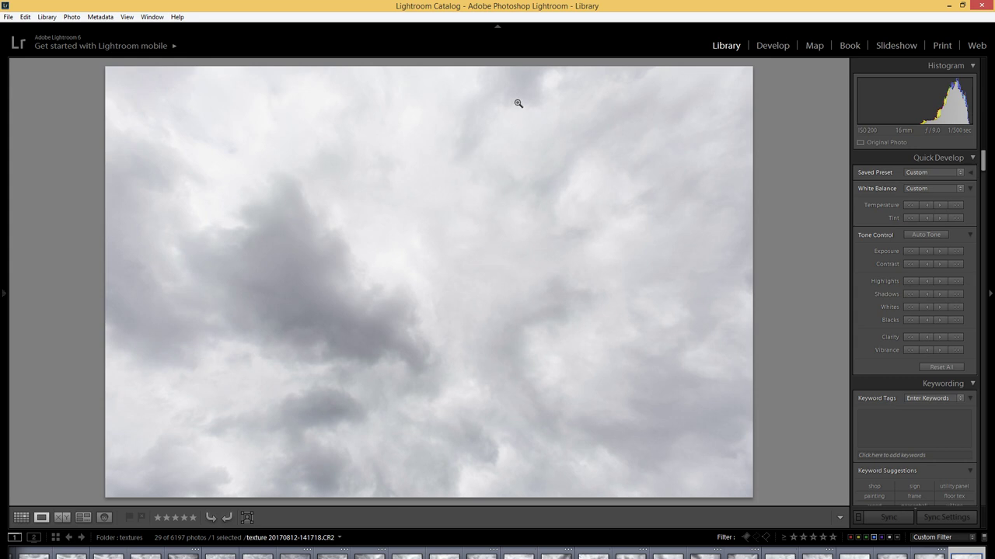
{"action": "left_click", "coordinate": [767, 47]}
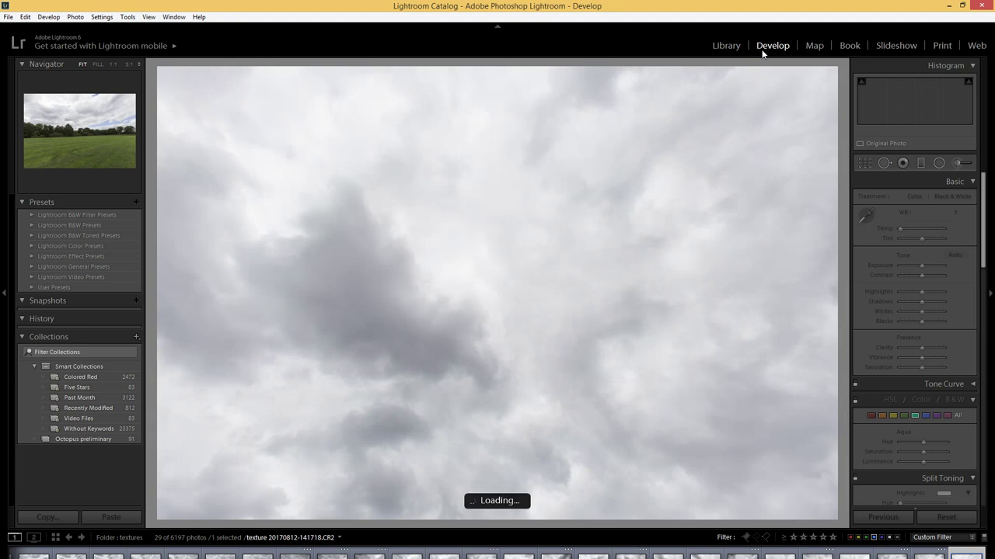
{"action": "left_click", "coordinate": [725, 46]}
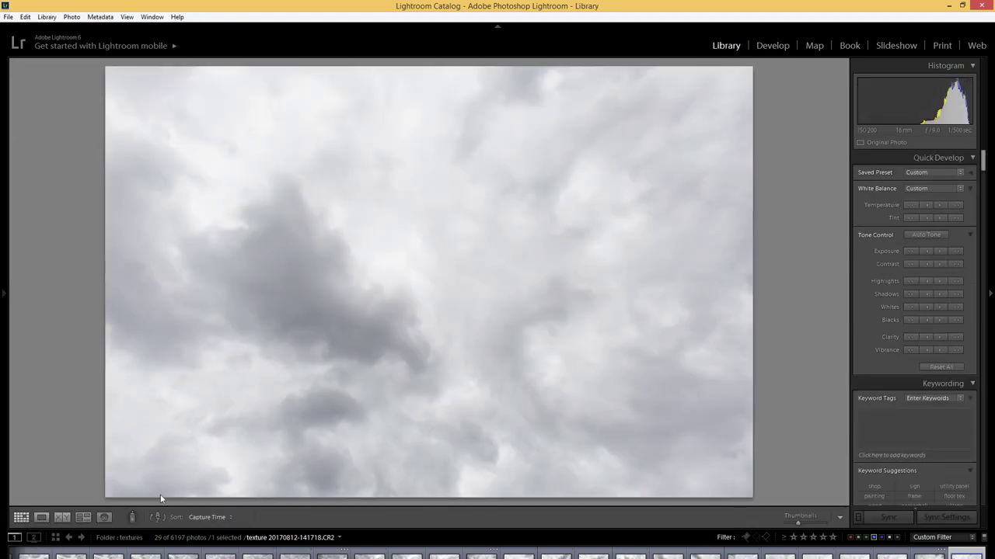
{"action": "left_click", "coordinate": [21, 518]}
- Select all 29 edited photos in the Library for export
{"action": "key", "text": "ctrl+a"}
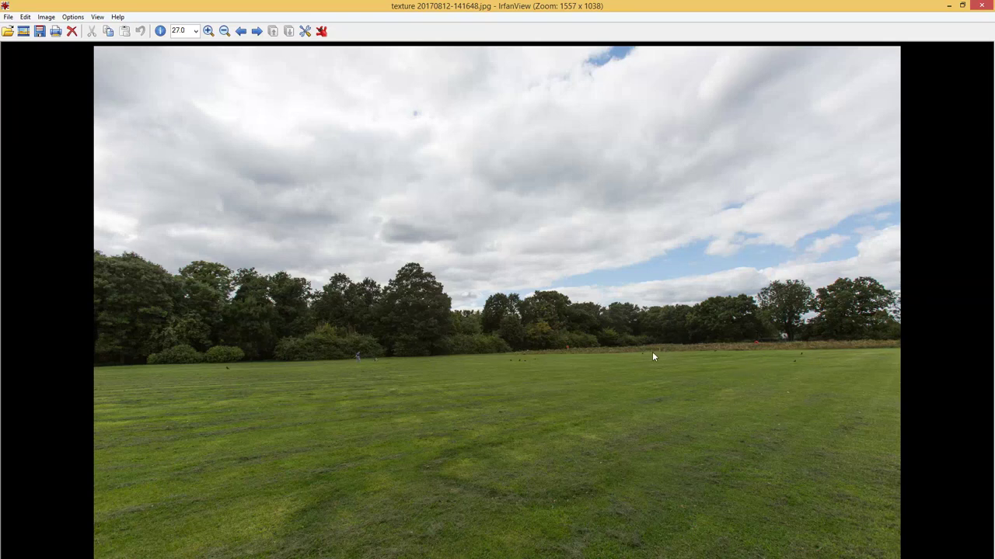
- Step forward through the exported cloudy sky photos until 20170812-141702.jpg is shown
{"action": "key", "text": "space"}
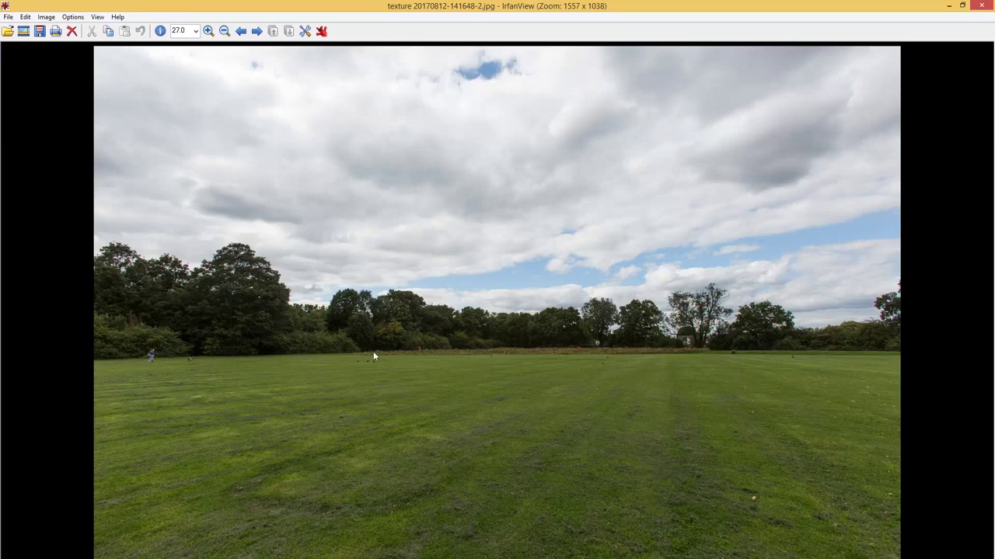
{"action": "key", "text": "Right"}
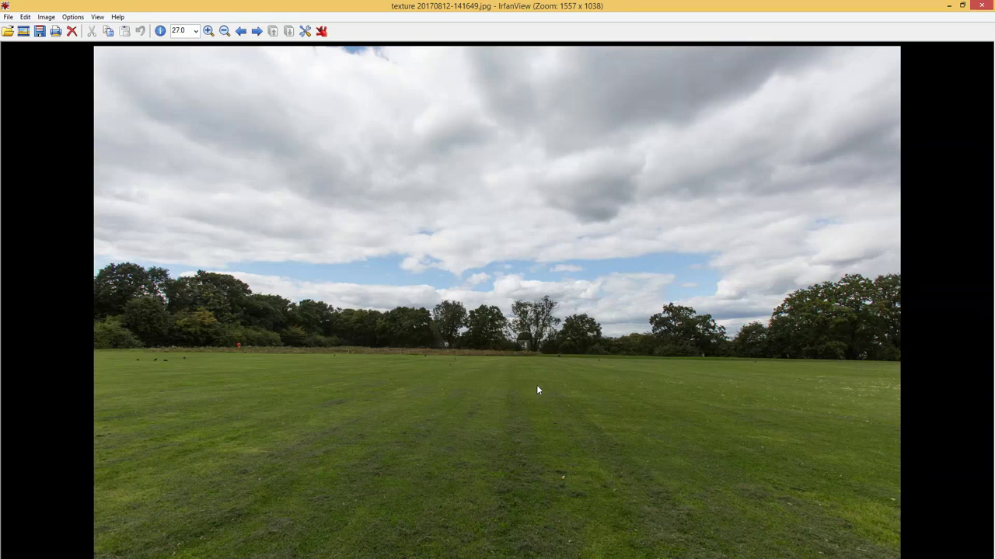
{"action": "key", "text": "Right"}
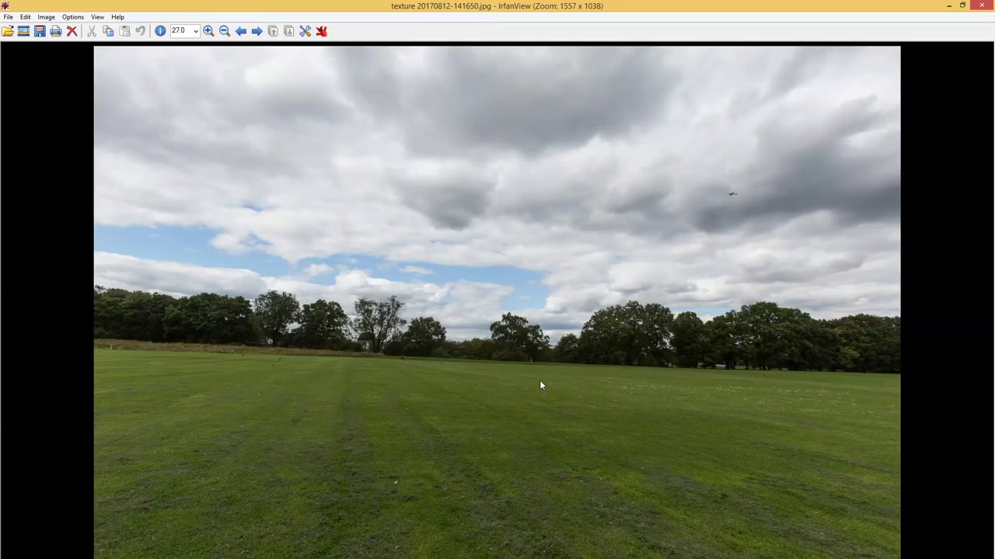
{"action": "key", "text": "Right"}
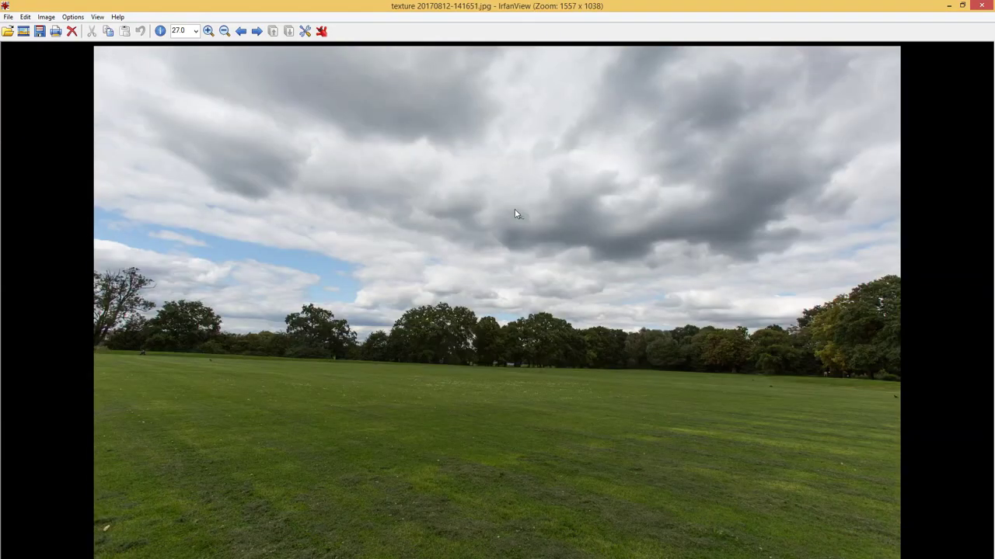
{"action": "key", "text": "Right"}
{"action": "key", "text": "Right"}
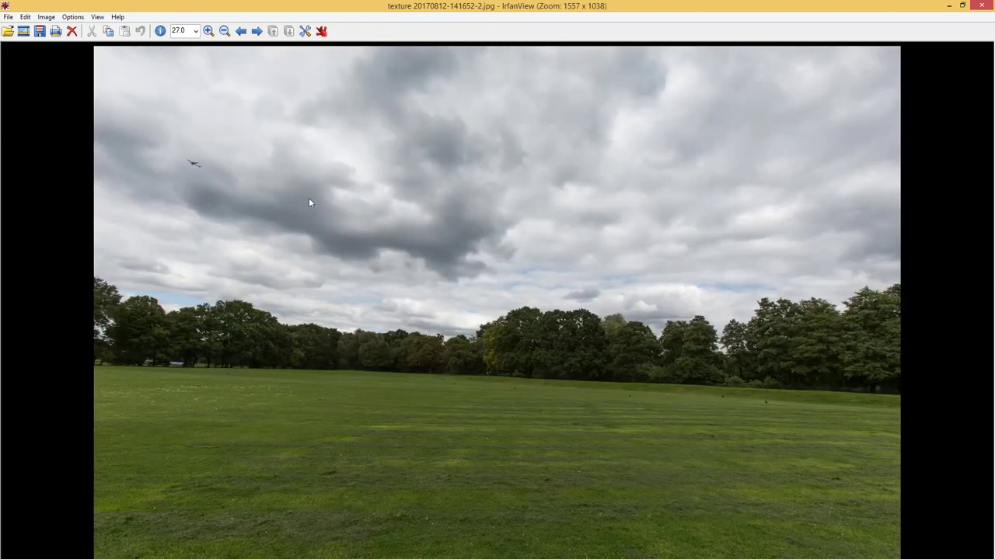
{"action": "key", "text": "Right"}
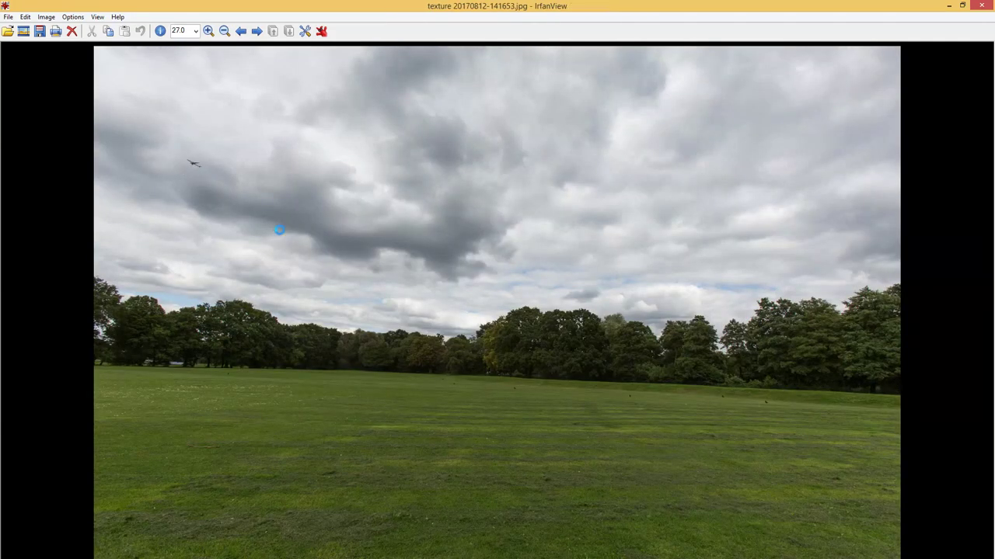
{"action": "key", "text": "Right"}
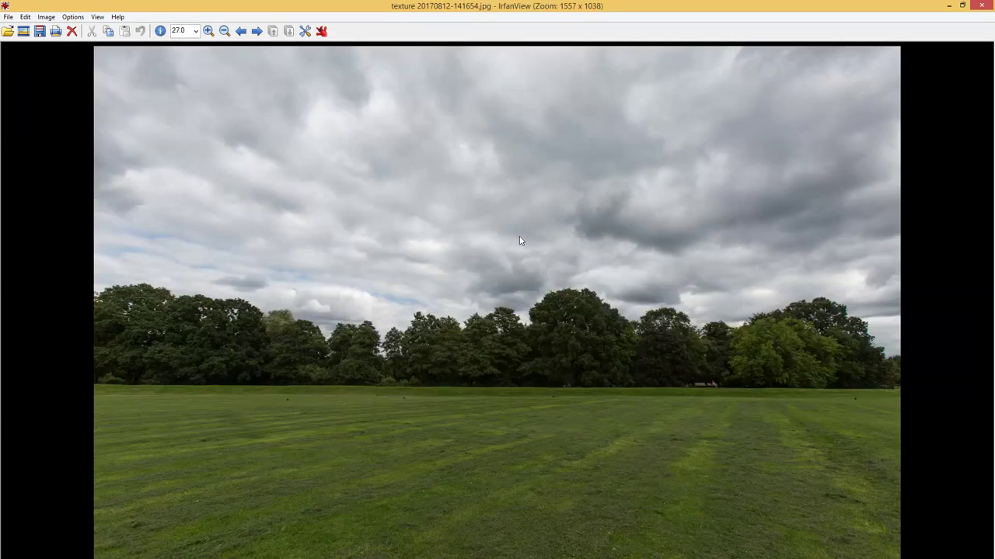
{"action": "key", "text": "Right"}
{"action": "key", "text": "Right"}
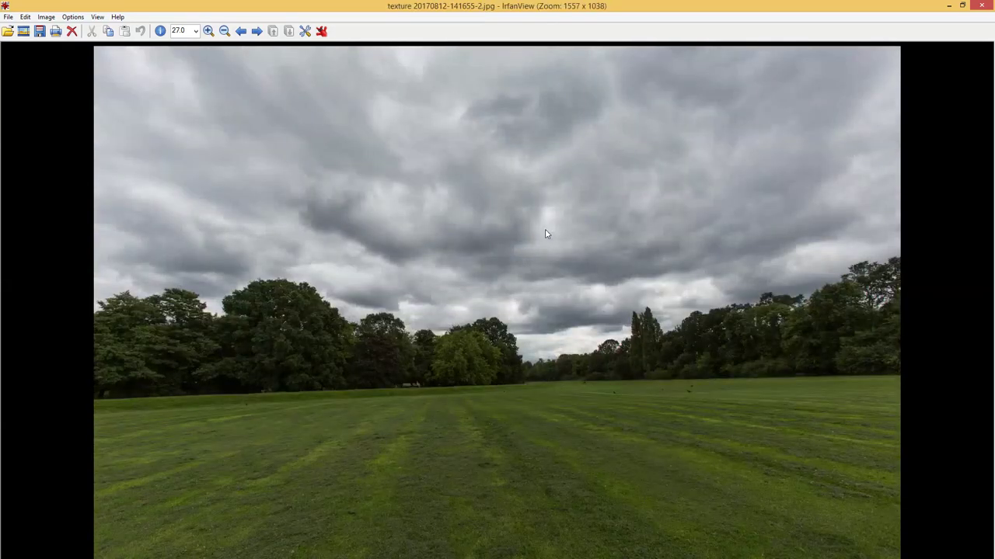
{"action": "key", "text": "Right"}
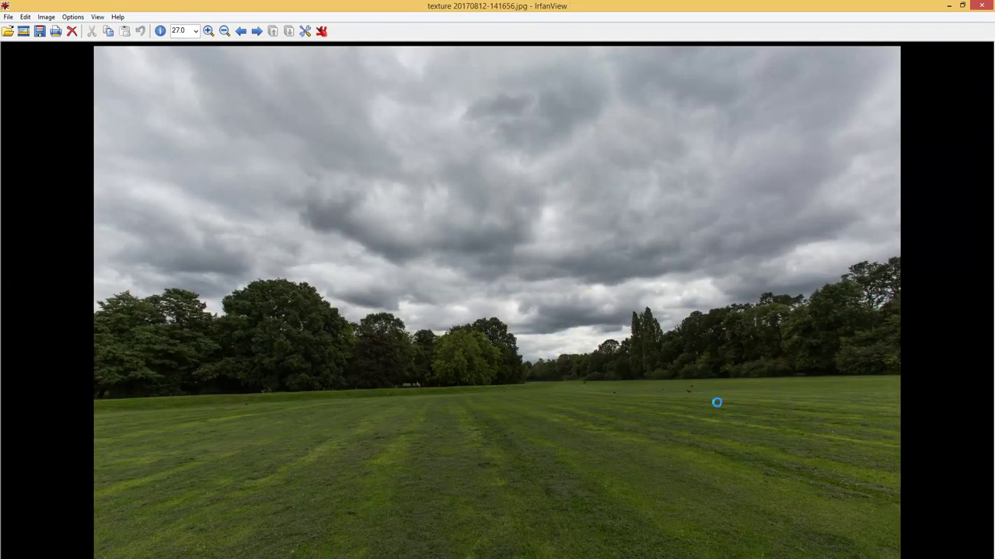
{"action": "key", "text": "Right"}
{"action": "key", "text": "Right"}
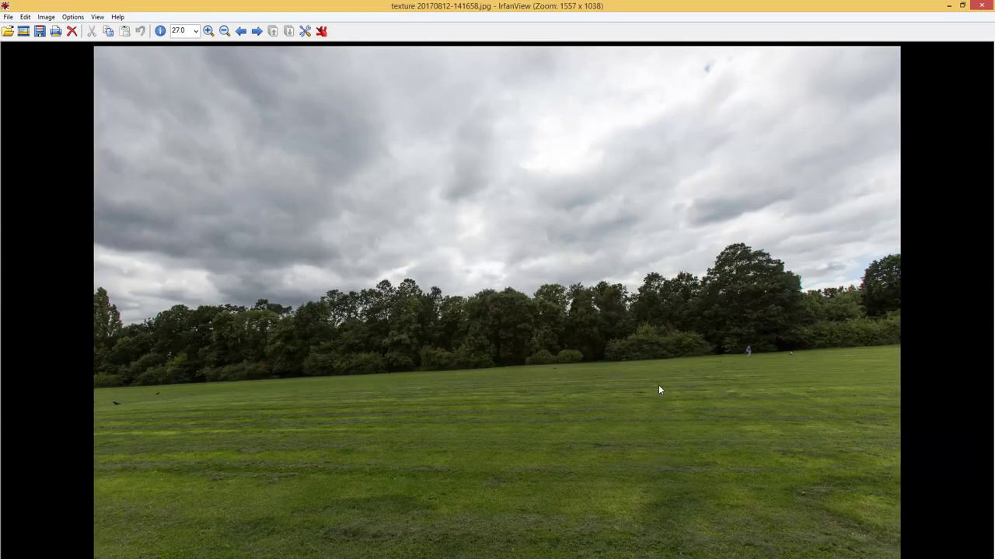
{"action": "key", "text": "Right"}
{"action": "key", "text": "Right"}
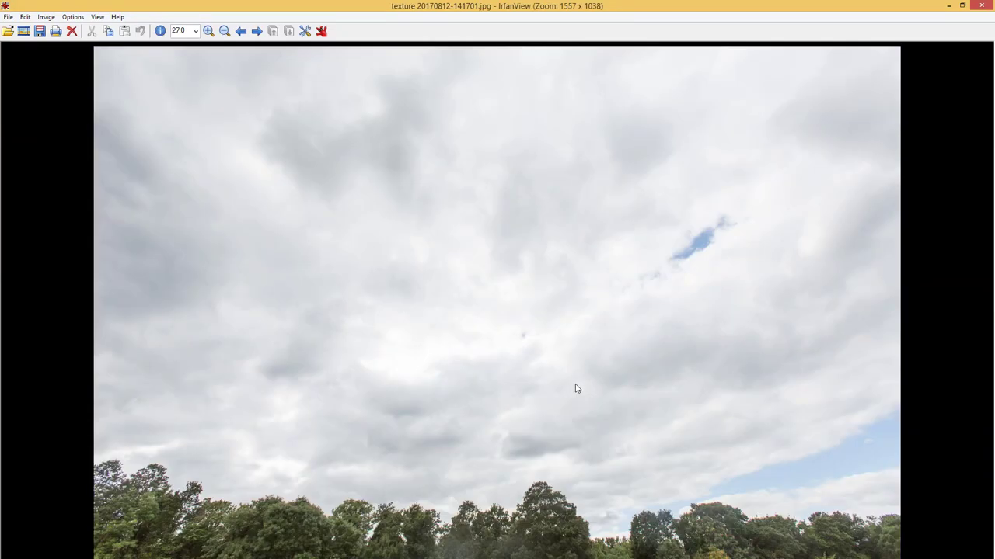
{"action": "key", "text": "Right"}
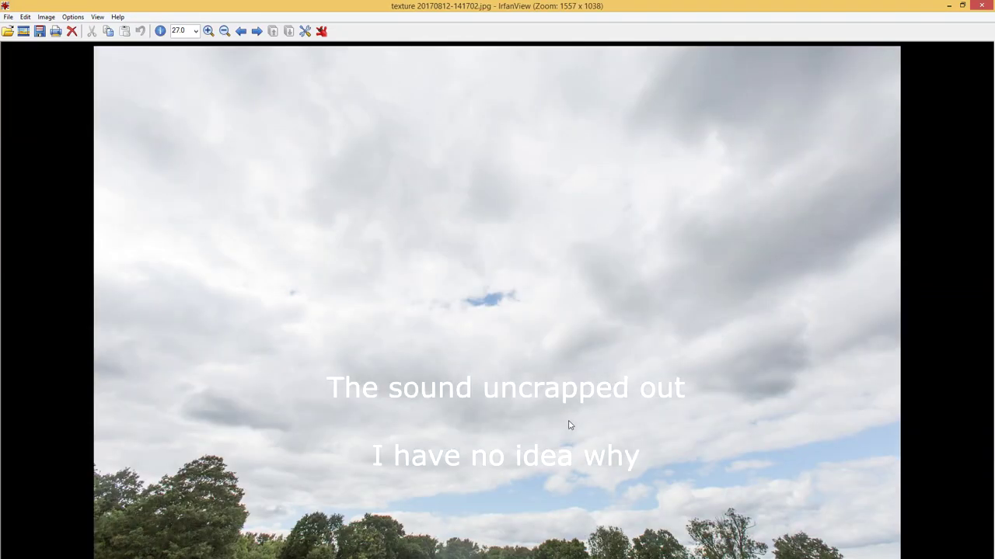
{"action": "key", "text": "Right"}
- Page forward through the sky shots from 141702 to the last image in the series
{"action": "key", "text": "Left"}
{"action": "key", "text": "Left"}
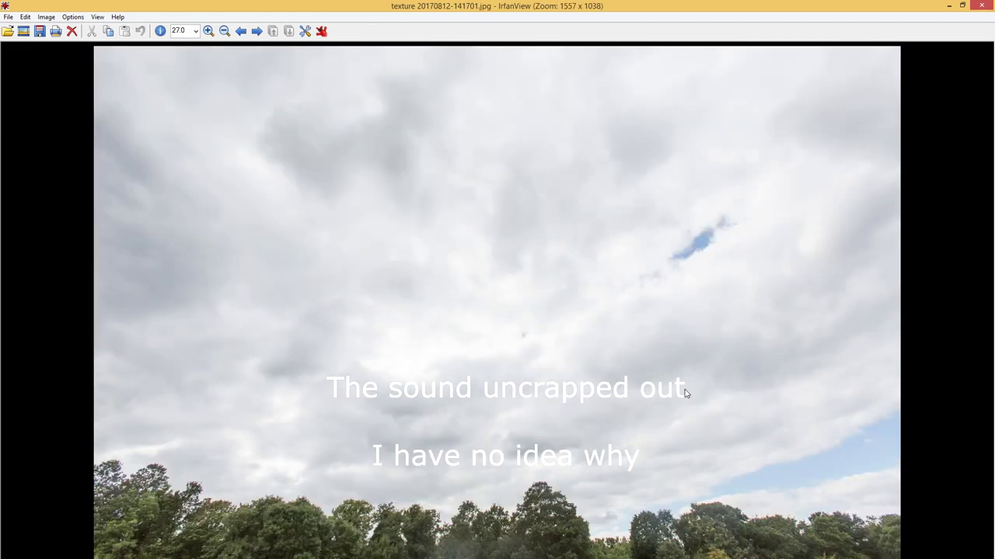
{"action": "key", "text": "Right"}
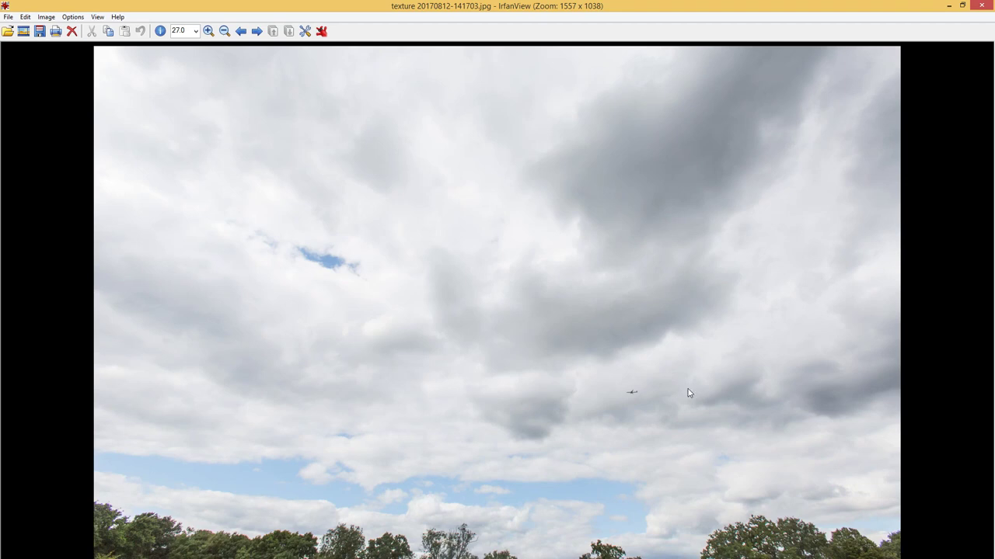
{"action": "key", "text": "Right"}
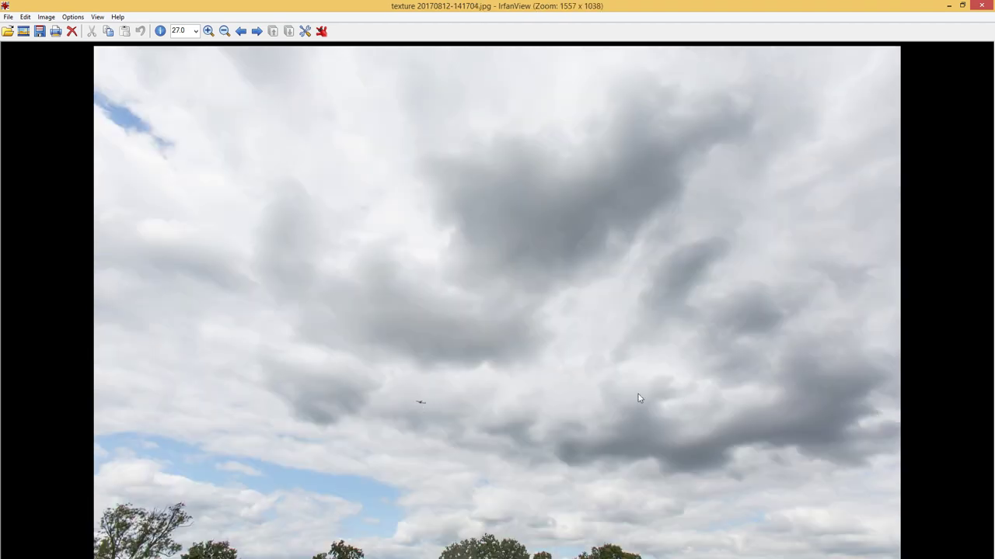
{"action": "key", "text": "Right"}
{"action": "key", "text": "Right"}
{"action": "key", "text": "Right"}
{"action": "key", "text": "Right"}
{"action": "key", "text": "Right"}
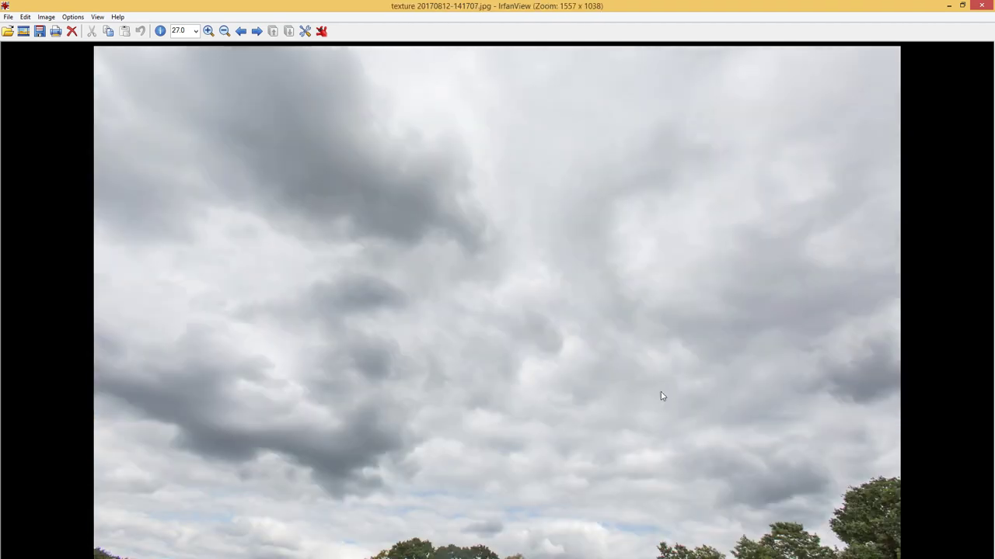
{"action": "key", "text": "Right"}
{"action": "key", "text": "Right"}
{"action": "key", "text": "Right"}
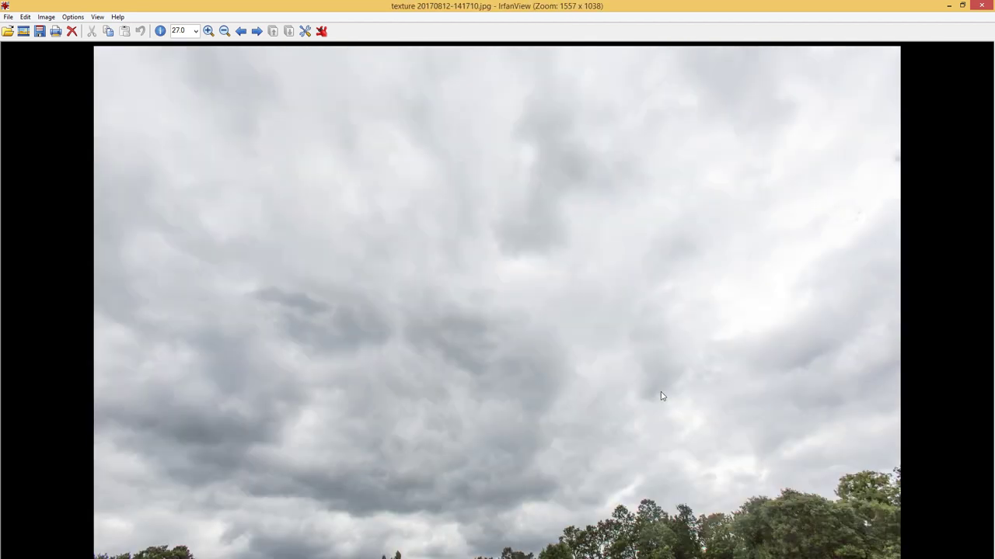
{"action": "key", "text": "Right"}
{"action": "key", "text": "Right"}
{"action": "key", "text": "Right"}
{"action": "key", "text": "Right"}
{"action": "key", "text": "Right"}
{"action": "key", "text": "Right"}
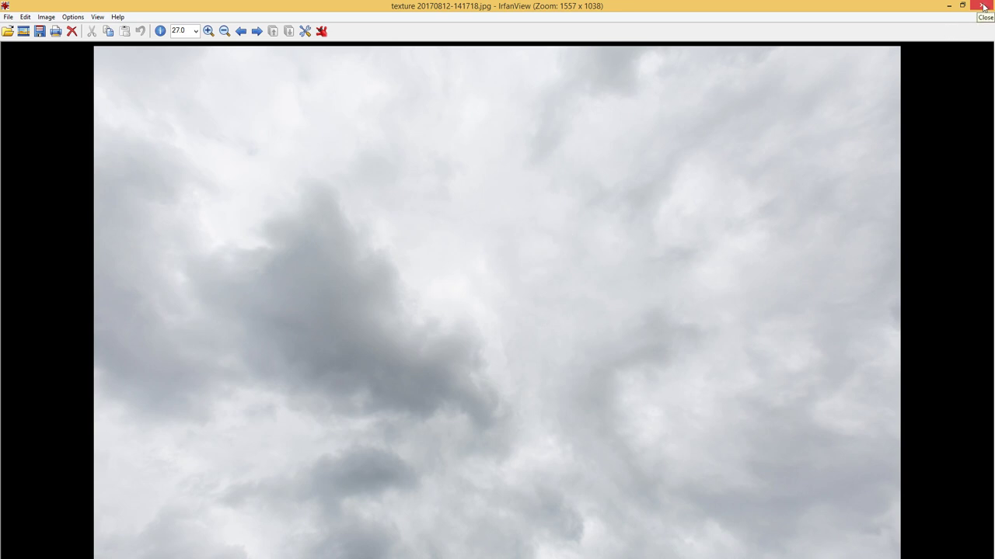
{"action": "key", "text": "Left"}
{"action": "key", "text": "Left"}
{"action": "key", "text": "Left"}
{"action": "key", "text": "Left"}
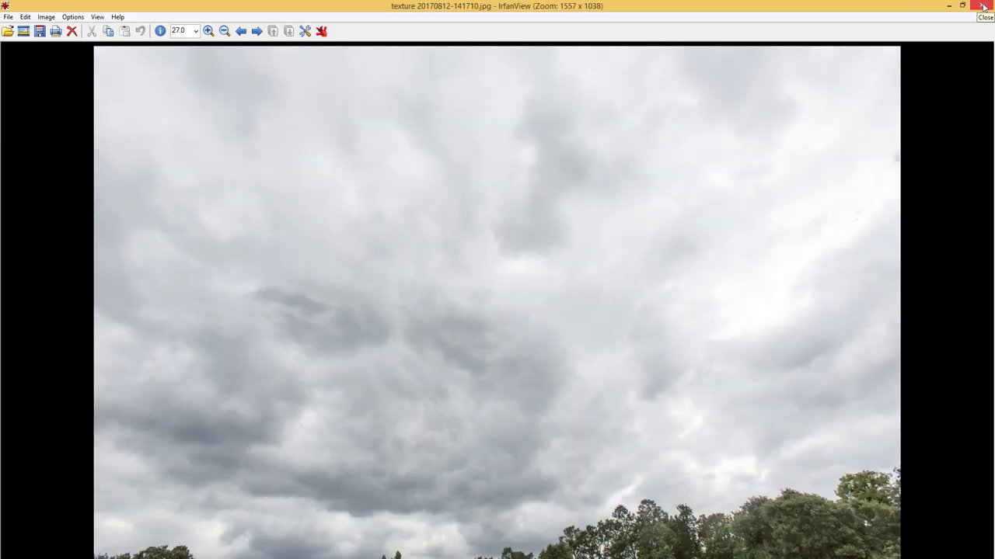
{"action": "key", "text": "Left"}
{"action": "key", "text": "Left"}
{"action": "key", "text": "Left"}
{"action": "key", "text": "Left"}
{"action": "key", "text": "Left"}
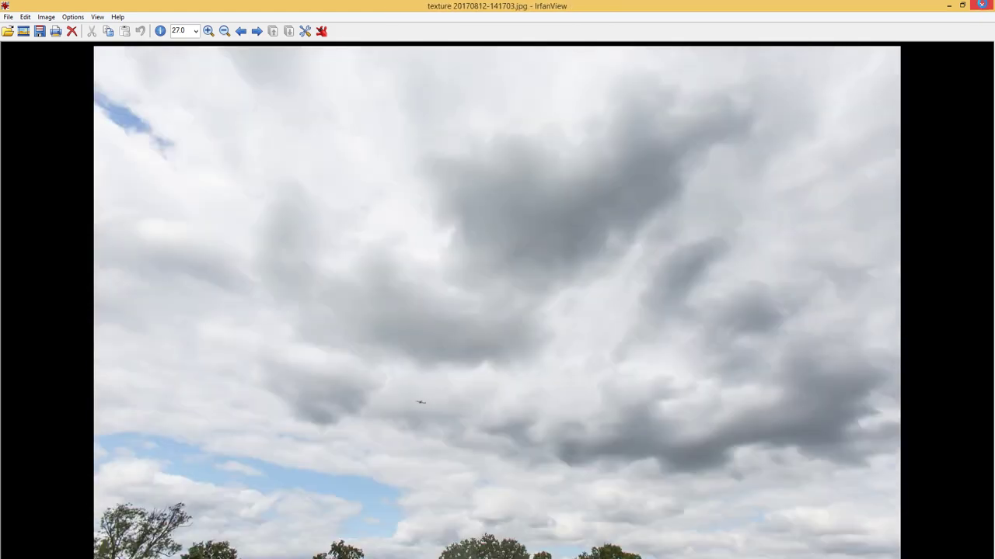
{"action": "key", "text": "Left"}
{"action": "key", "text": "Left"}
{"action": "key", "text": "Left"}
{"action": "key", "text": "Left"}
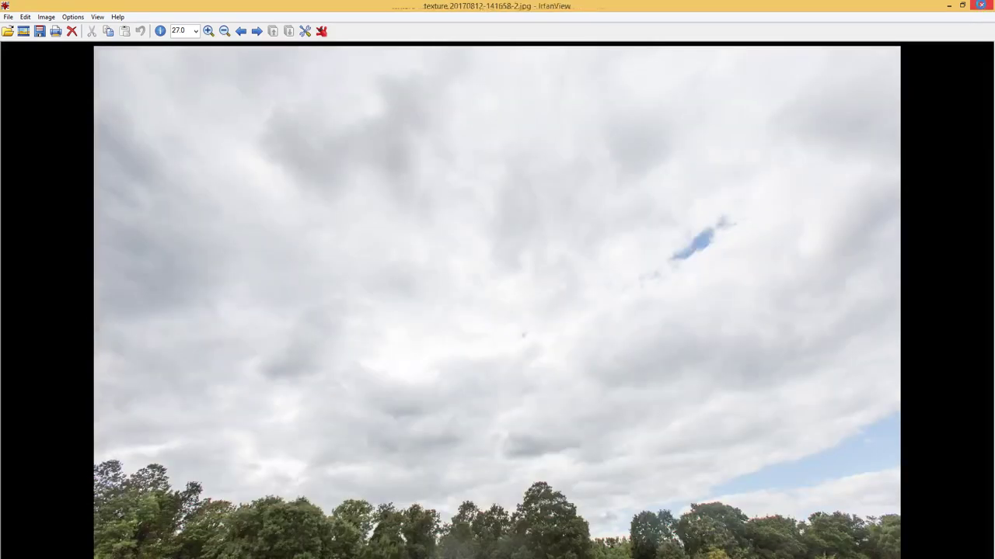
{"action": "key", "text": "Left"}
{"action": "key", "text": "Left"}
{"action": "key", "text": "Left"}
{"action": "key", "text": "Left"}
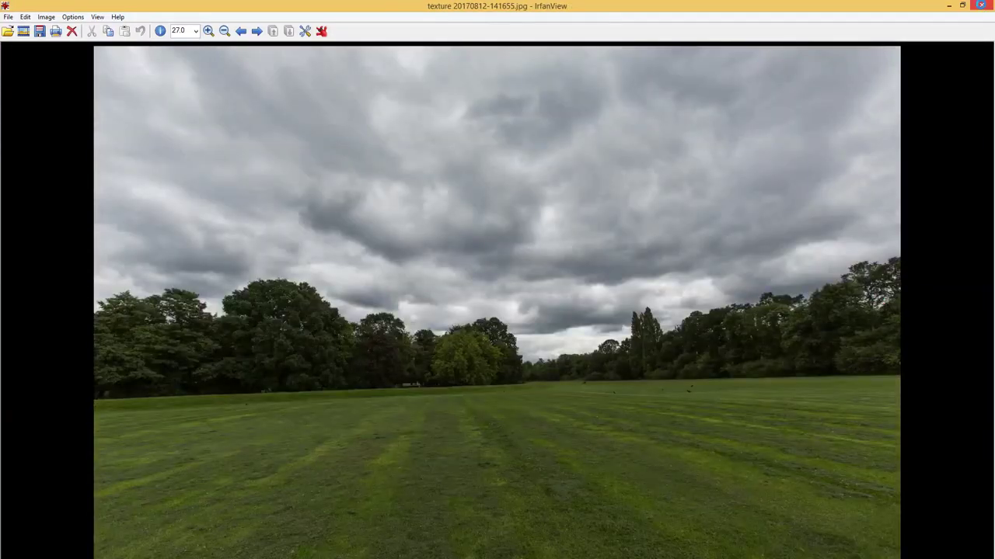
{"action": "key", "text": "Left"}
{"action": "key", "text": "Left"}
{"action": "key", "text": "Left"}
{"action": "key", "text": "Left"}
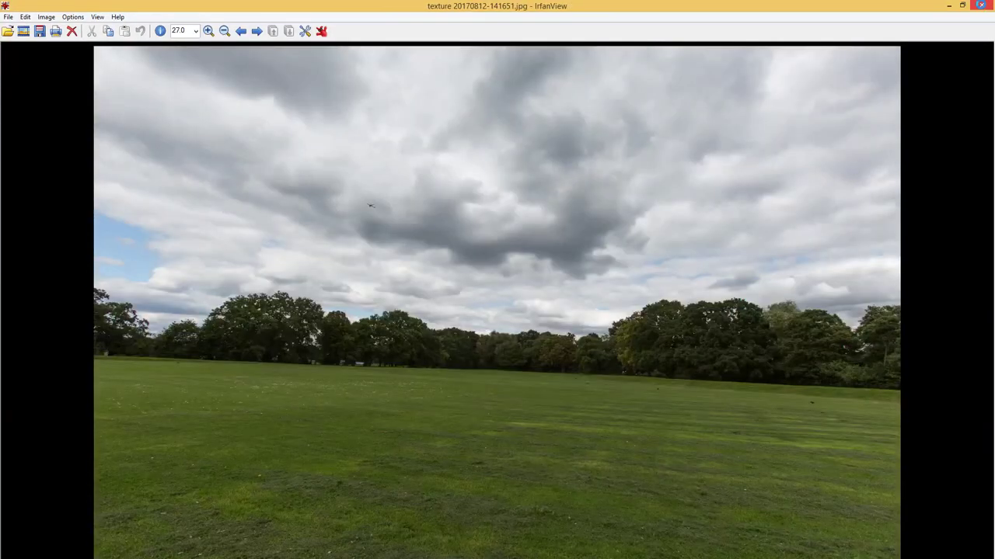
{"action": "key", "text": "Left"}
{"action": "key", "text": "Left"}
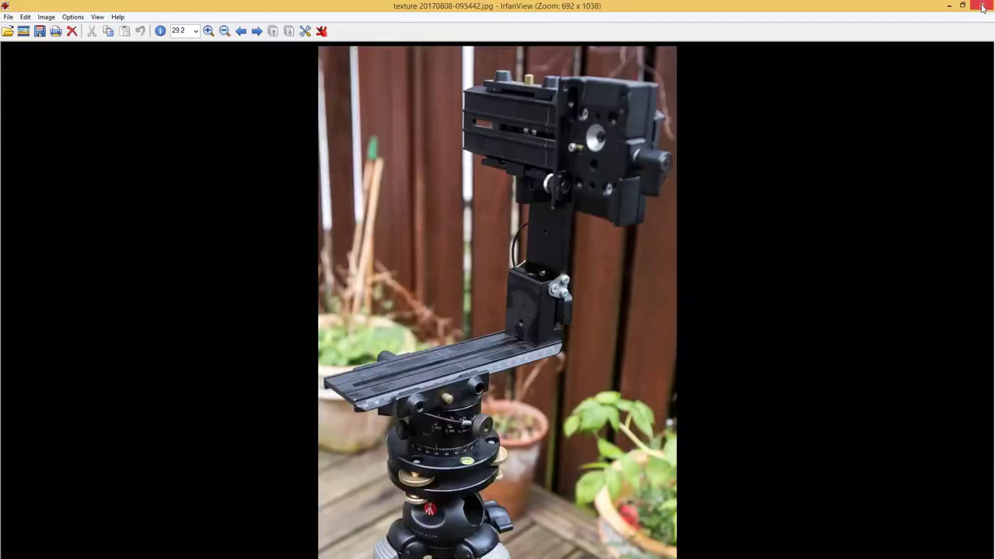
- Close IrfanView and launch Easypano Panoweaver through a Windows search for 'pano'
{"action": "left_click", "coordinate": [982, 7]}
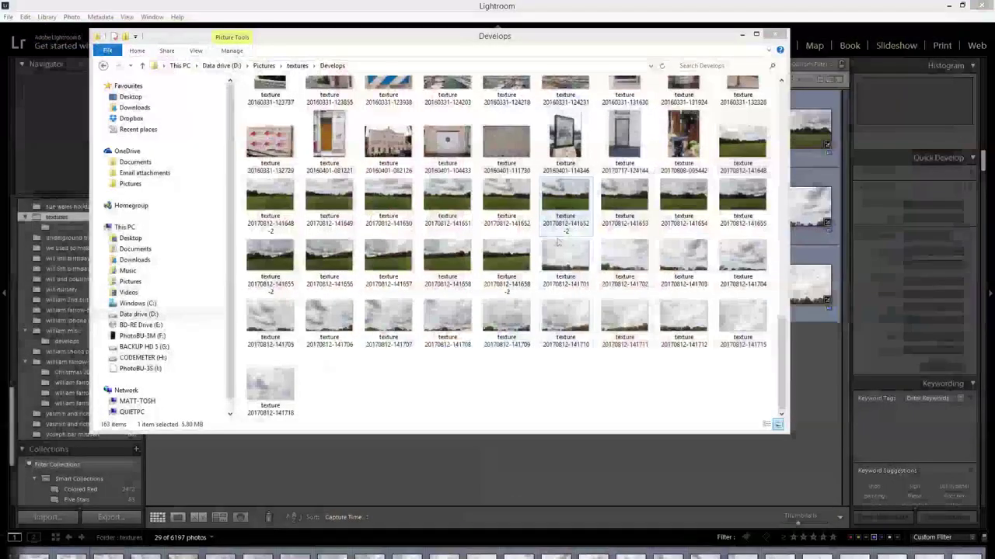
{"action": "left_click", "coordinate": [523, 396]}
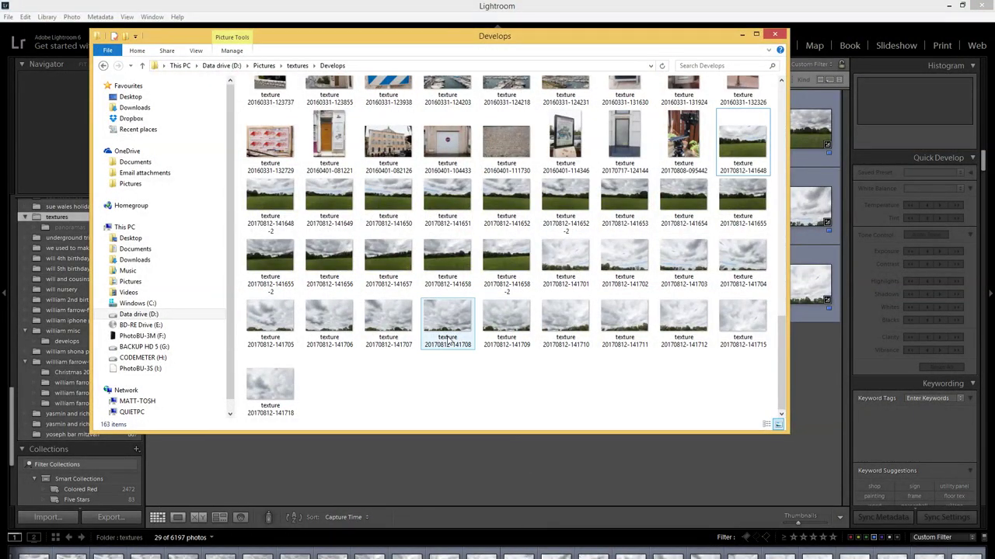
{"action": "key", "text": "super+s"}
{"action": "type", "text": "pano"}
{"action": "key", "text": "Return"}
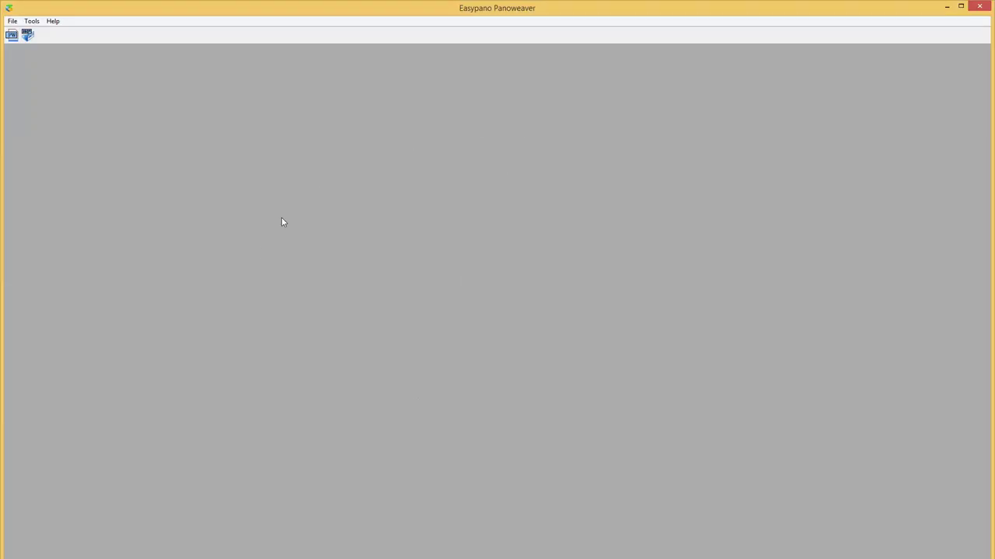
- Start importing source images and browse to D: > Pictures > textures > Develops
{"action": "mouse_move", "coordinate": [497, 558]}
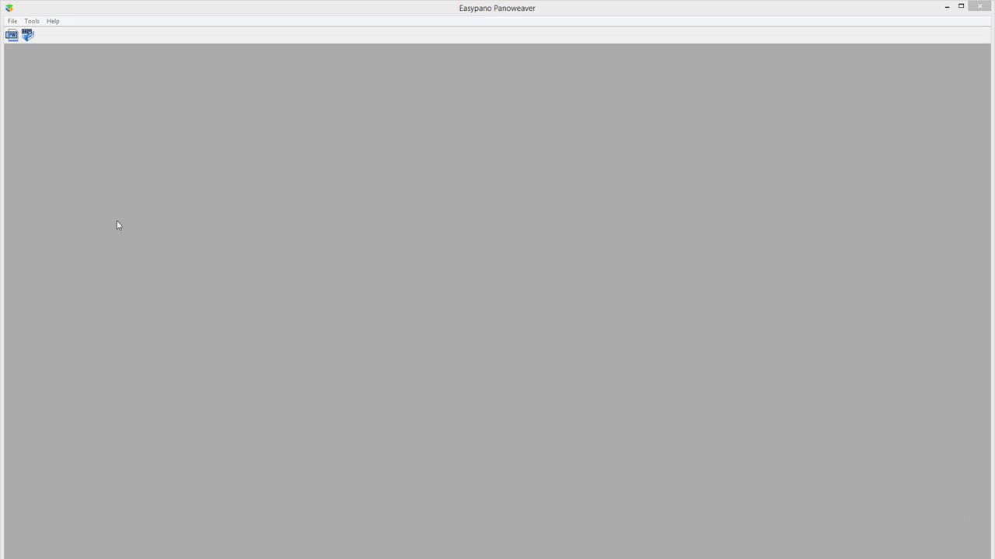
{"action": "left_click", "coordinate": [11, 21]}
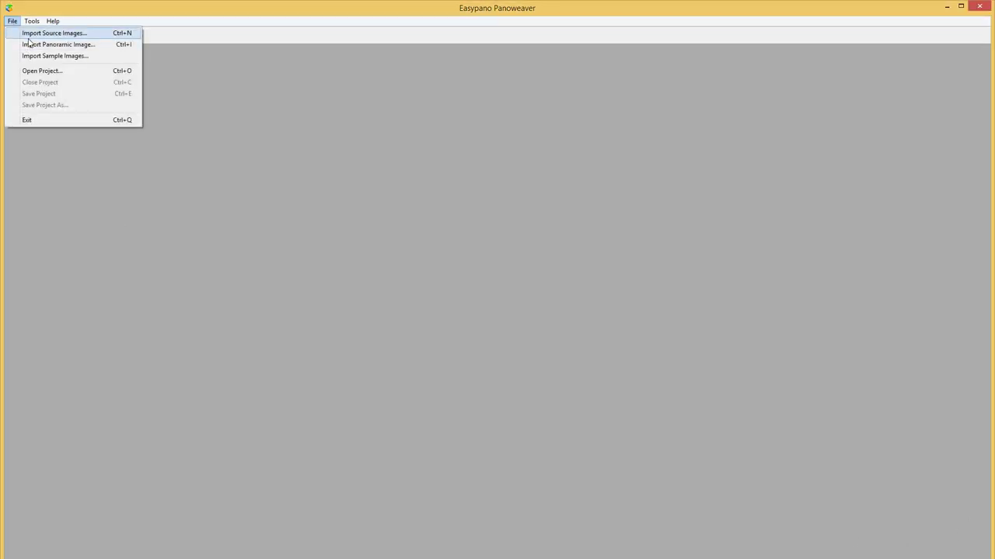
{"action": "left_click", "coordinate": [41, 33]}
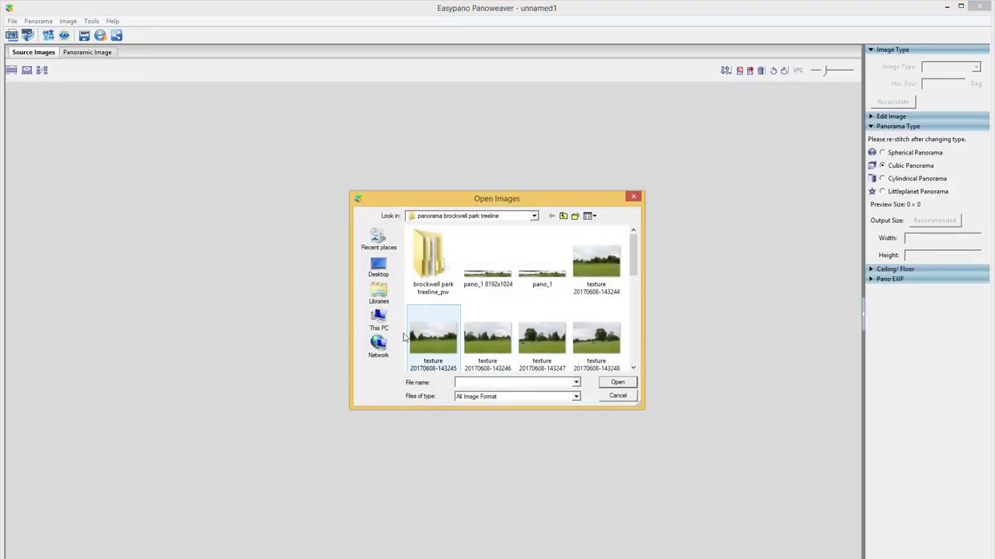
{"action": "left_click", "coordinate": [379, 319]}
{"action": "scroll", "coordinate": [466, 341], "scroll_direction": "down", "scroll_amount": 3}
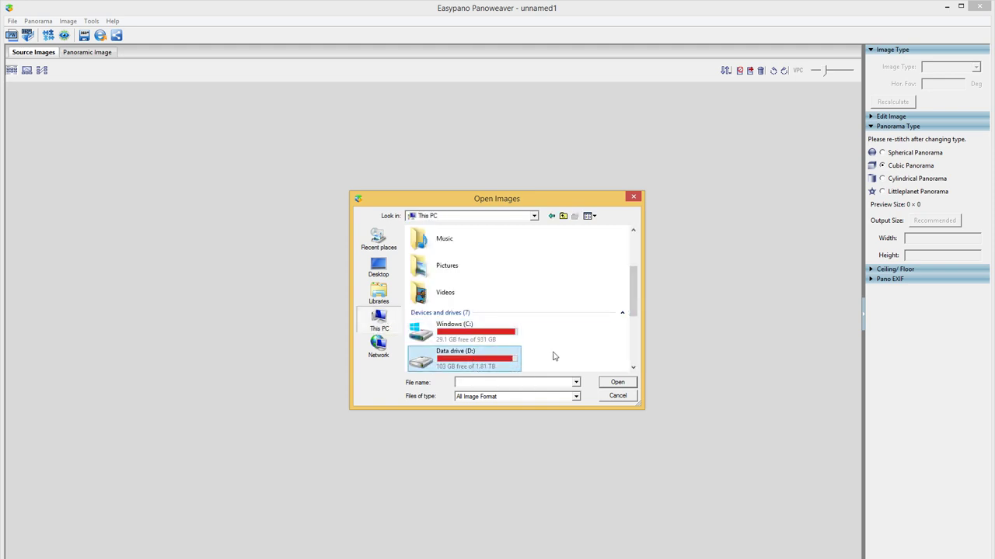
{"action": "double_click", "coordinate": [439, 362]}
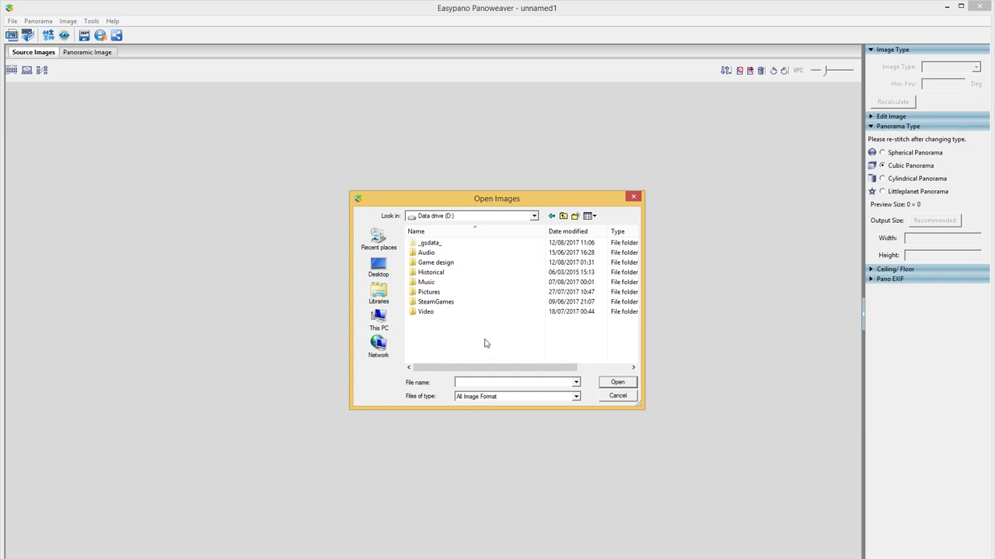
{"action": "left_click", "coordinate": [432, 263]}
{"action": "left_click", "coordinate": [425, 293]}
{"action": "double_click", "coordinate": [425, 293]}
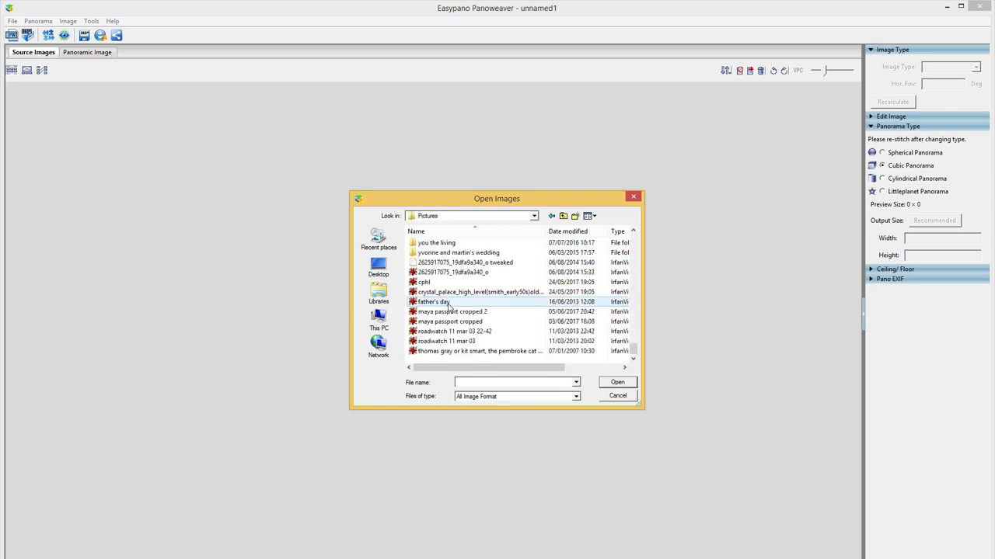
{"action": "scroll", "coordinate": [431, 303], "scroll_direction": "down", "scroll_amount": 5}
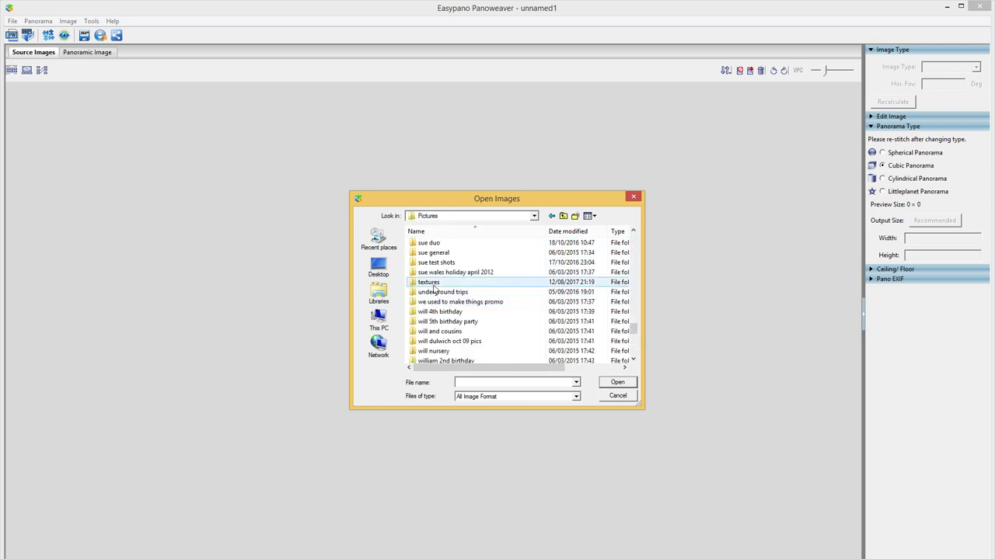
{"action": "double_click", "coordinate": [428, 283]}
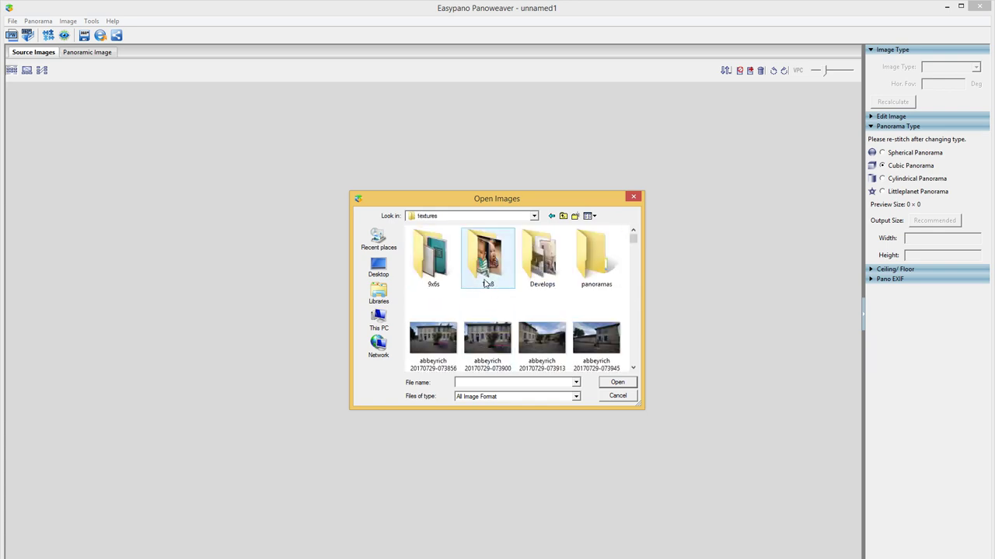
{"action": "left_click", "coordinate": [544, 271]}
{"action": "double_click", "coordinate": [544, 272]}
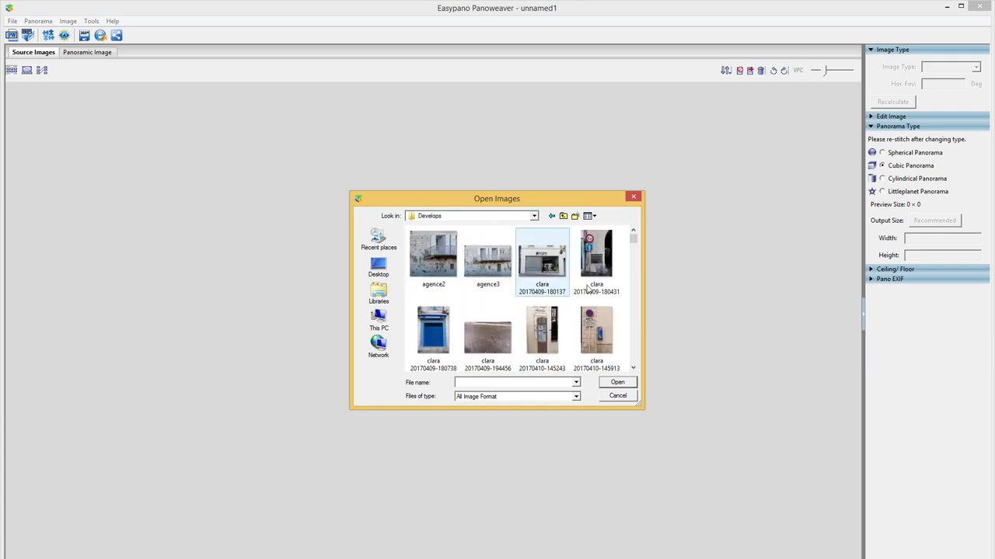
- Select photos 141648 through 141718 and import them as source images
{"action": "left_click_drag", "start_coordinate": [632, 241], "coordinate": [630, 391]}
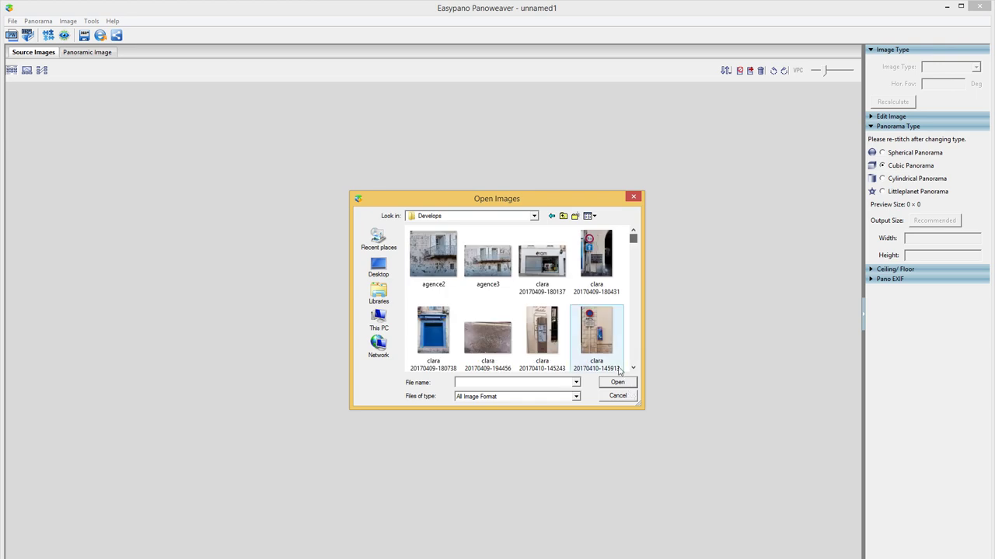
{"action": "left_click_drag", "start_coordinate": [633, 238], "coordinate": [635, 359]}
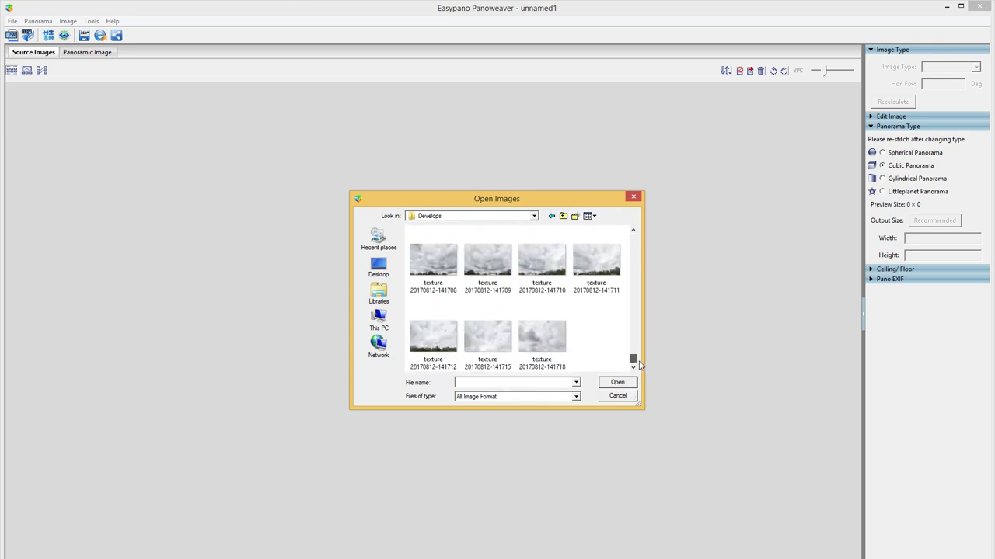
{"action": "left_click", "coordinate": [541, 335]}
{"action": "scroll", "coordinate": [617, 350], "scroll_direction": "up", "scroll_amount": 3}
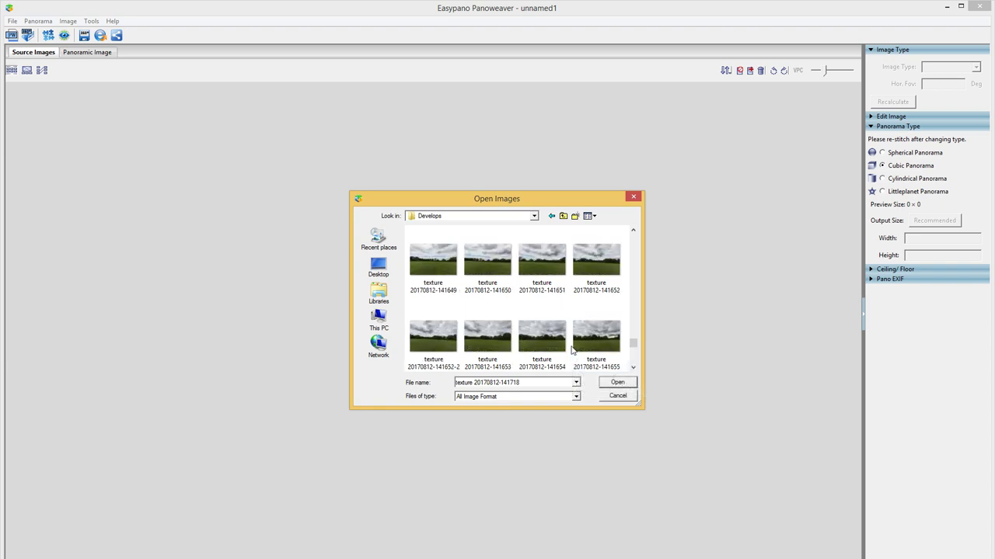
{"action": "scroll", "coordinate": [575, 354], "scroll_direction": "up", "scroll_amount": 2}
{"action": "left_click", "coordinate": [546, 300], "text": "shift"}
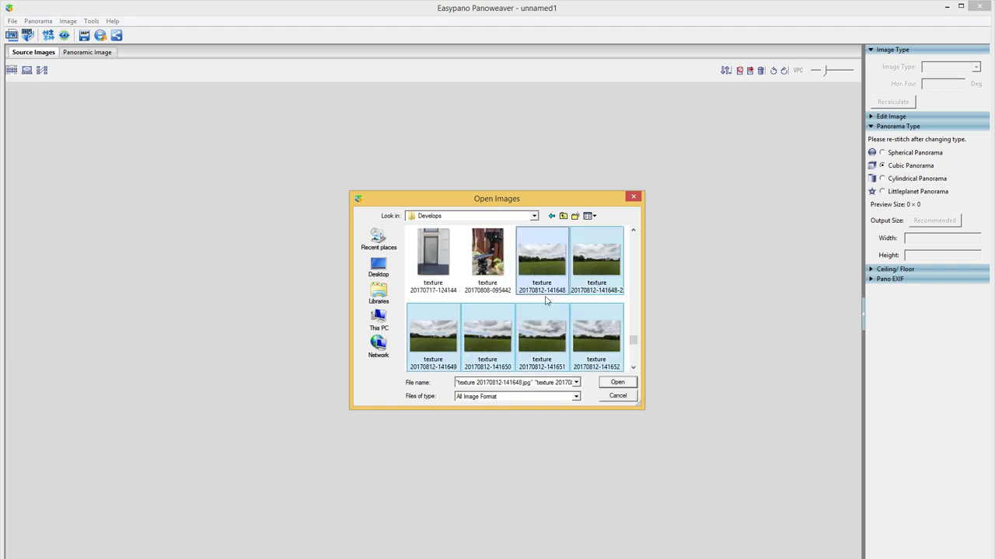
{"action": "left_click", "coordinate": [617, 382]}
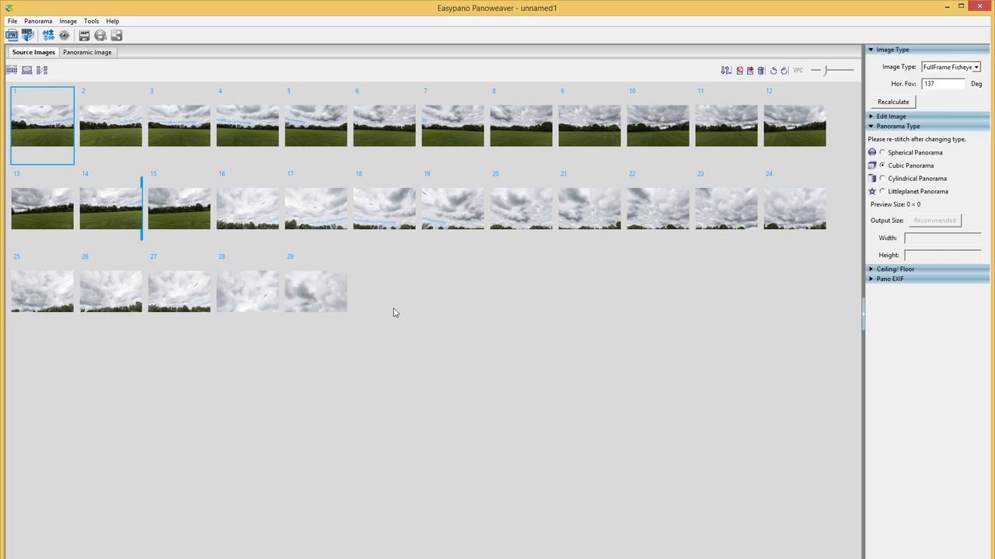
{"action": "left_click", "coordinate": [129, 221]}
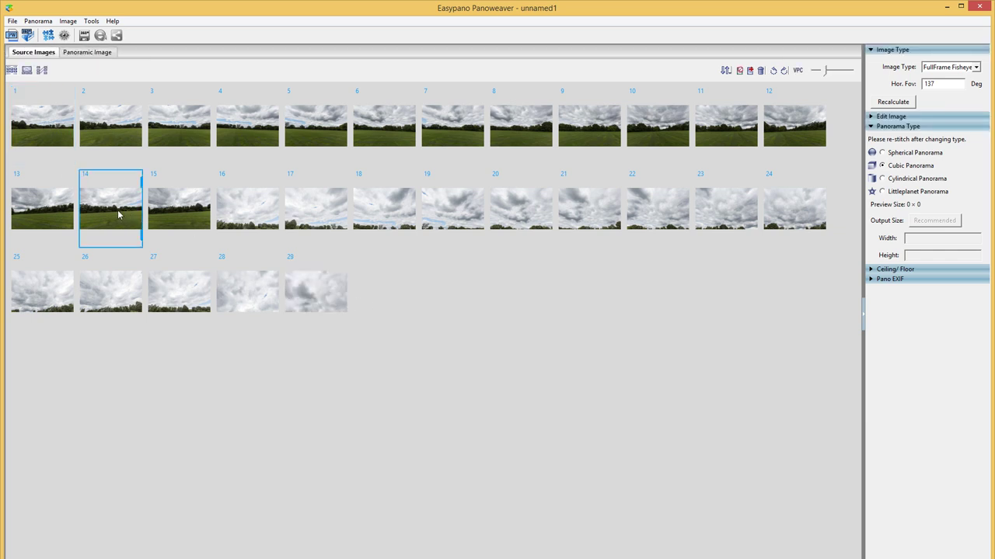
{"action": "left_click", "coordinate": [35, 111]}
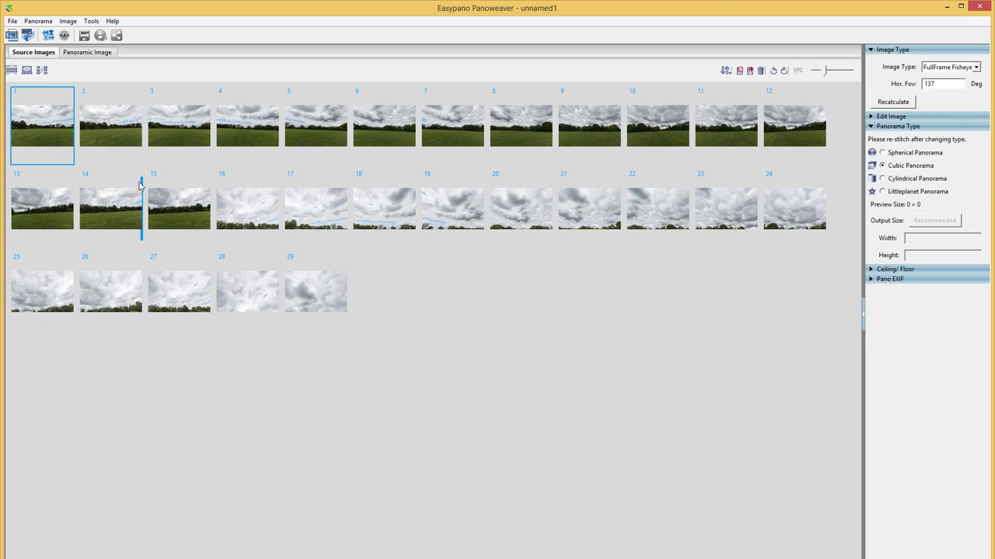
{"action": "left_click", "coordinate": [124, 204]}
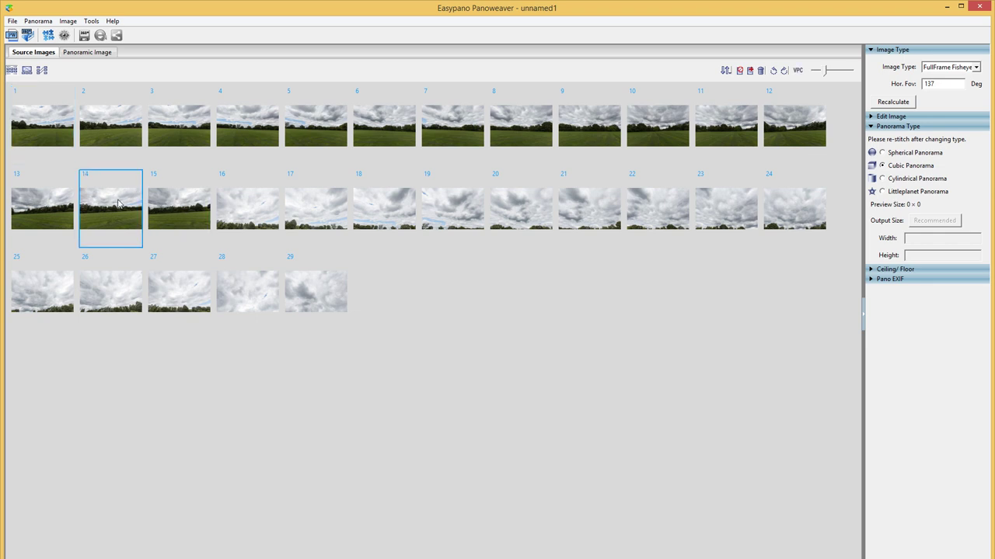
{"action": "left_click", "coordinate": [61, 129]}
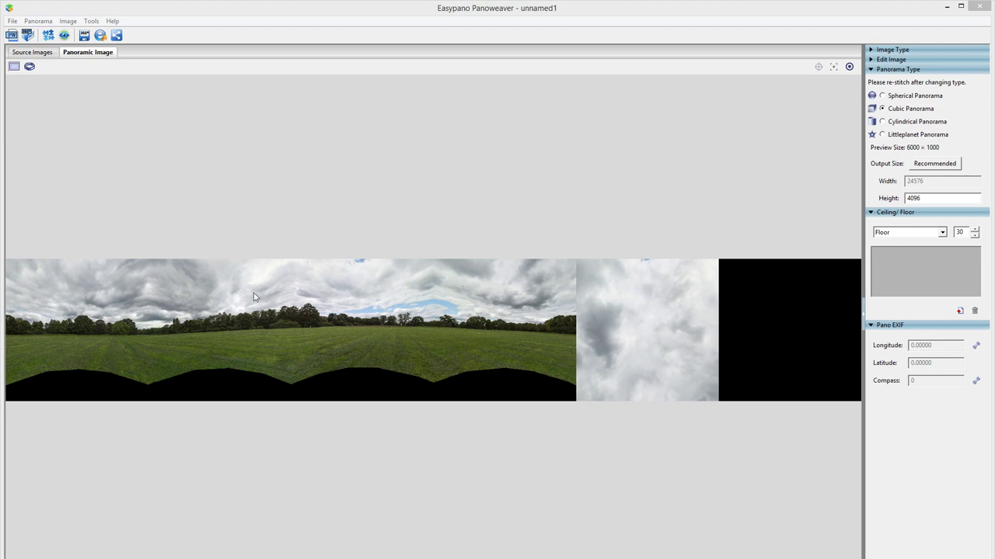
- Show the stitched panorama in immersive view, tilt toward the field, and zoom in and out on the grass
{"action": "left_click", "coordinate": [29, 68]}
{"action": "left_click_drag", "start_coordinate": [330, 257], "coordinate": [438, 276]}
{"action": "scroll", "coordinate": [458, 290], "scroll_direction": "up", "scroll_amount": 6}
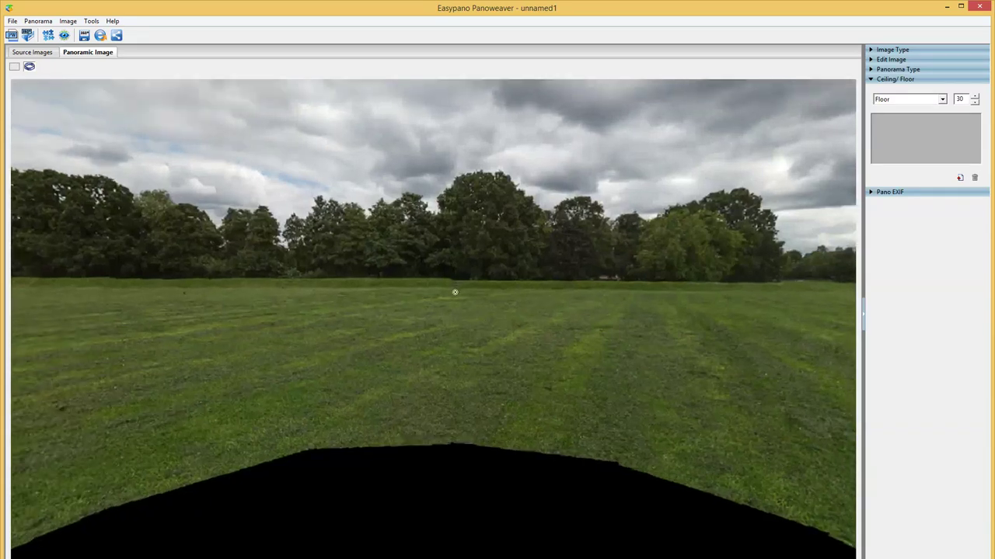
{"action": "scroll", "coordinate": [482, 246], "scroll_direction": "up", "scroll_amount": 5}
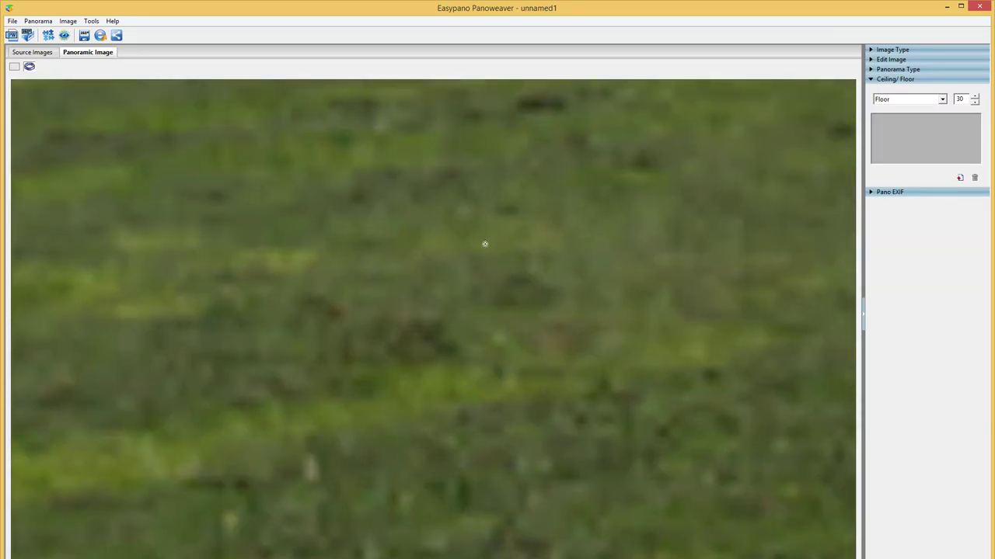
{"action": "scroll", "coordinate": [480, 247], "scroll_direction": "down", "scroll_amount": 5}
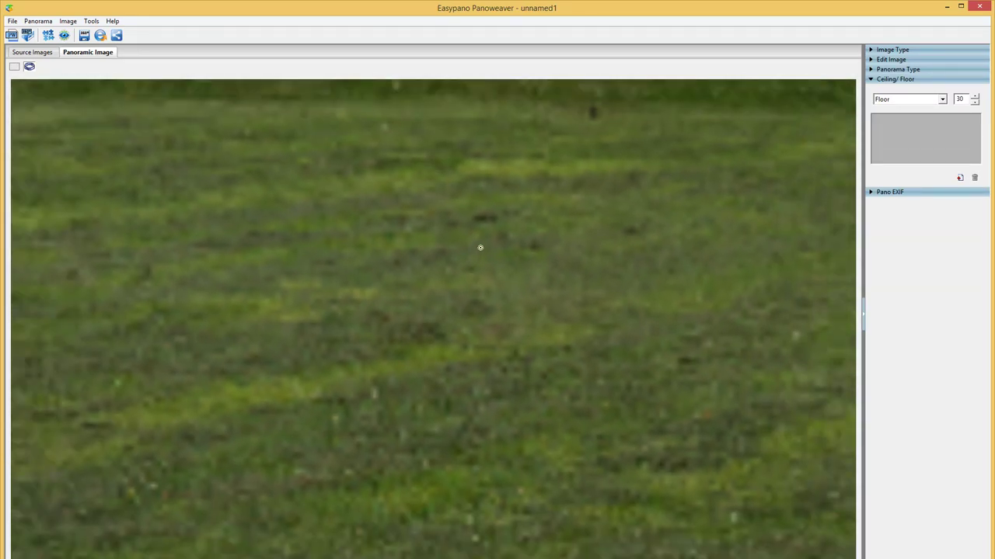
{"action": "scroll", "coordinate": [480, 247], "scroll_direction": "down", "scroll_amount": 6}
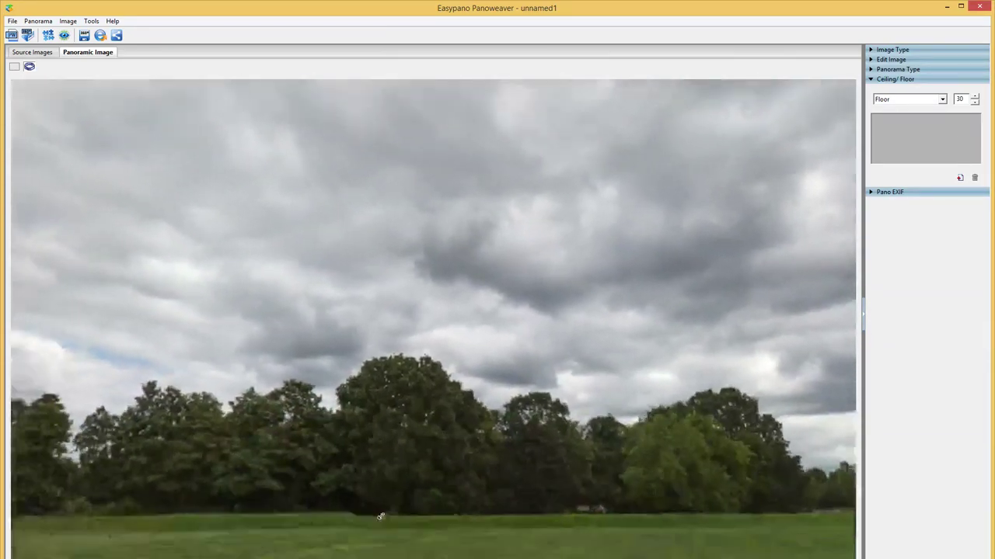
- Look around the tree line and field in immersive view, then return to the flat panorama
{"action": "left_click_drag", "start_coordinate": [380, 517], "coordinate": [384, 471]}
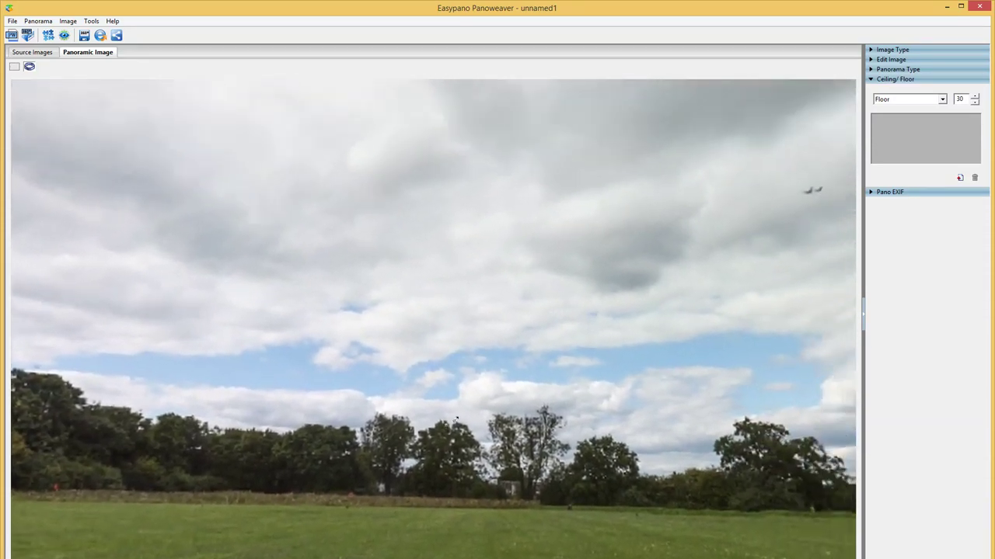
{"action": "left_click_drag", "start_coordinate": [456, 420], "coordinate": [522, 406]}
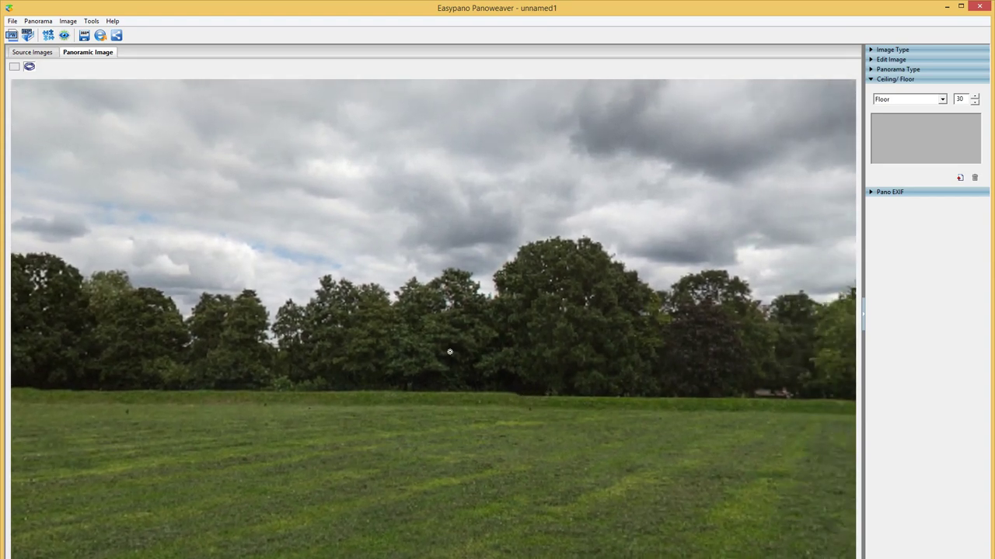
{"action": "left_click", "coordinate": [14, 67]}
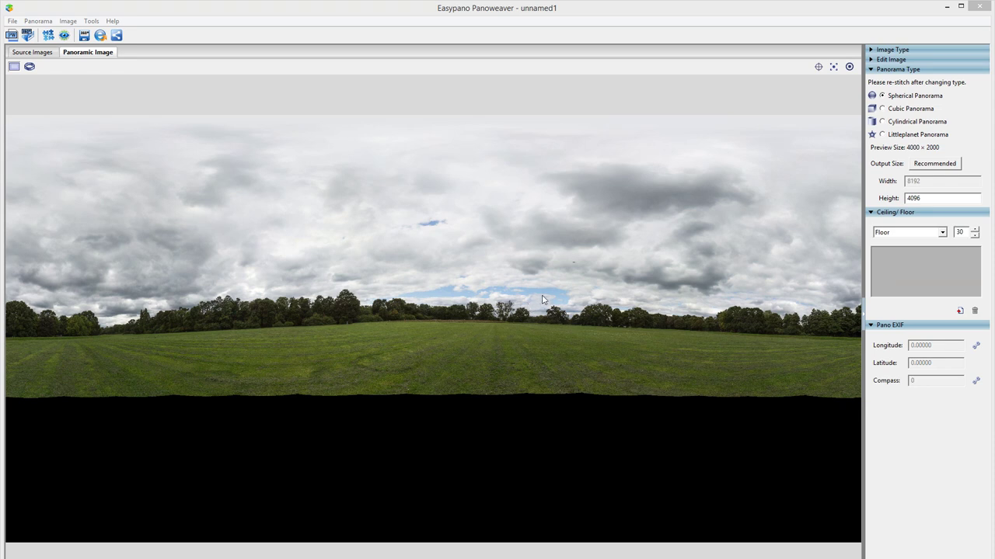
- In YPR mode, lower the panorama's horizon slightly and fine-tune its horizontal alignment
{"action": "left_click", "coordinate": [818, 68]}
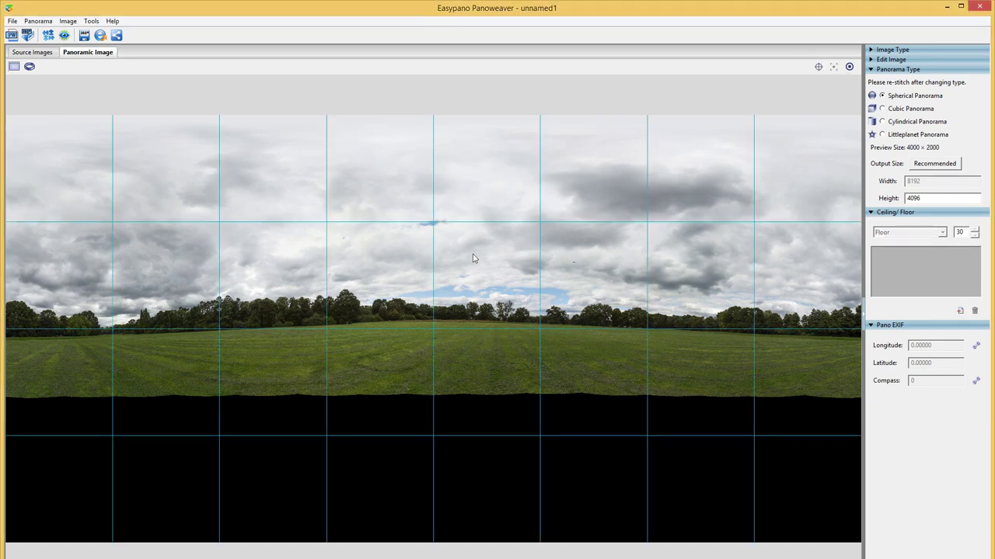
{"action": "left_click_drag", "start_coordinate": [444, 324], "coordinate": [444, 329]}
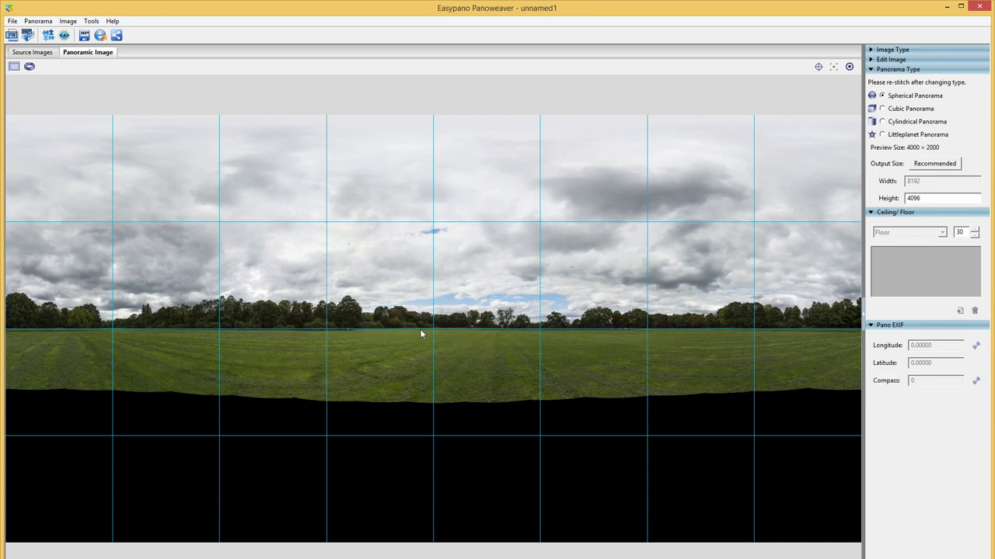
{"action": "left_click_drag", "start_coordinate": [416, 329], "coordinate": [416, 334]}
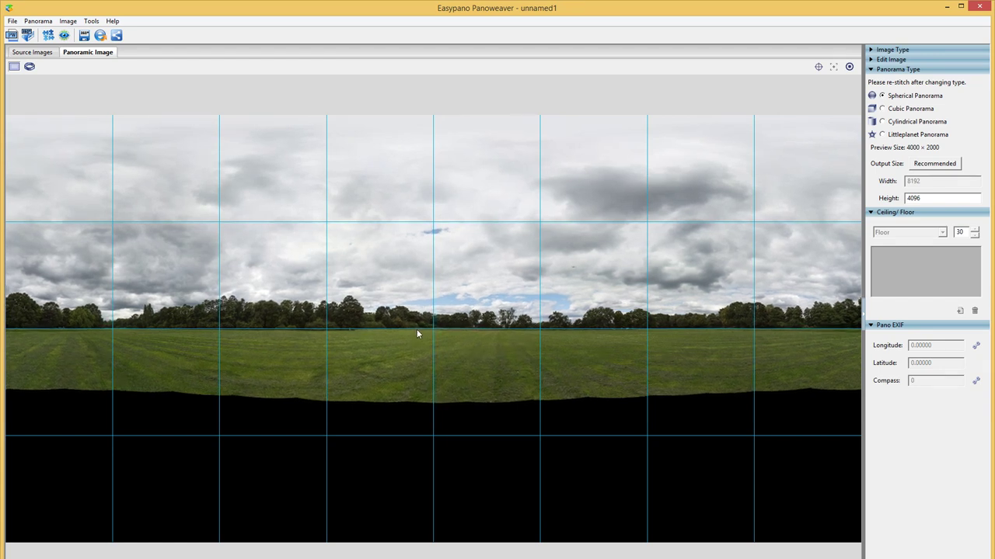
{"action": "left_click_drag", "start_coordinate": [330, 329], "coordinate": [327, 330]}
{"action": "left_click", "coordinate": [818, 66]}
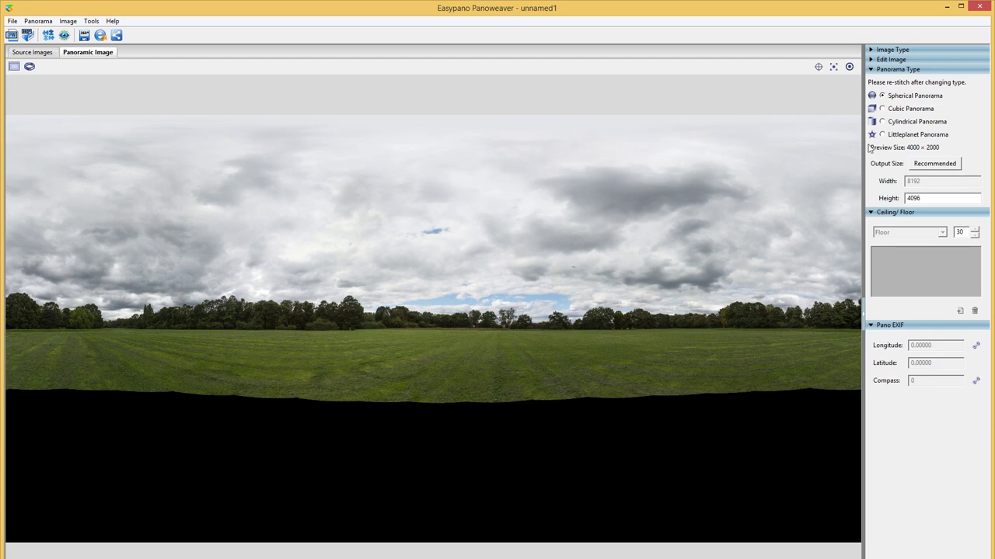
- Choose Maximum Size for output, then set height to 4096 so width becomes 8192
{"action": "left_click", "coordinate": [932, 166]}
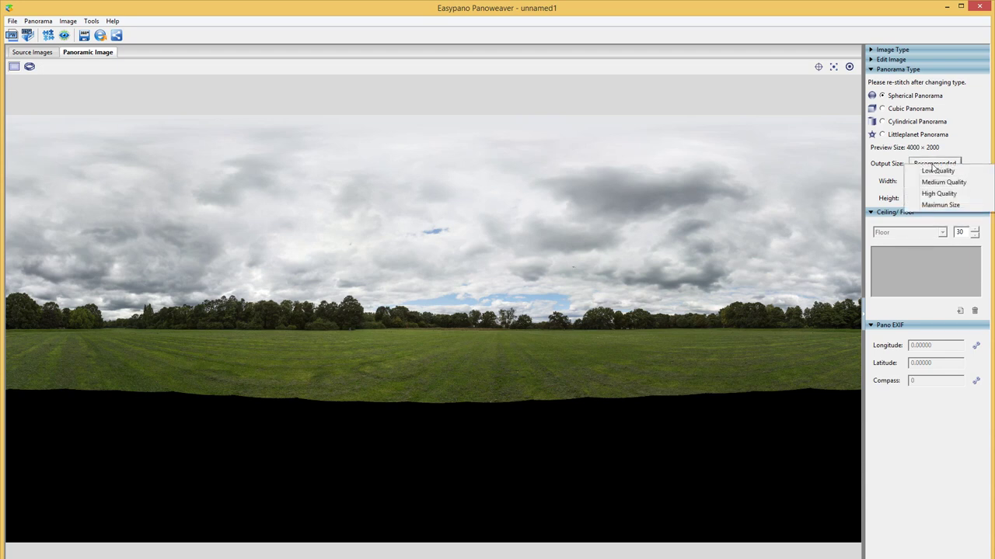
{"action": "left_click", "coordinate": [930, 207]}
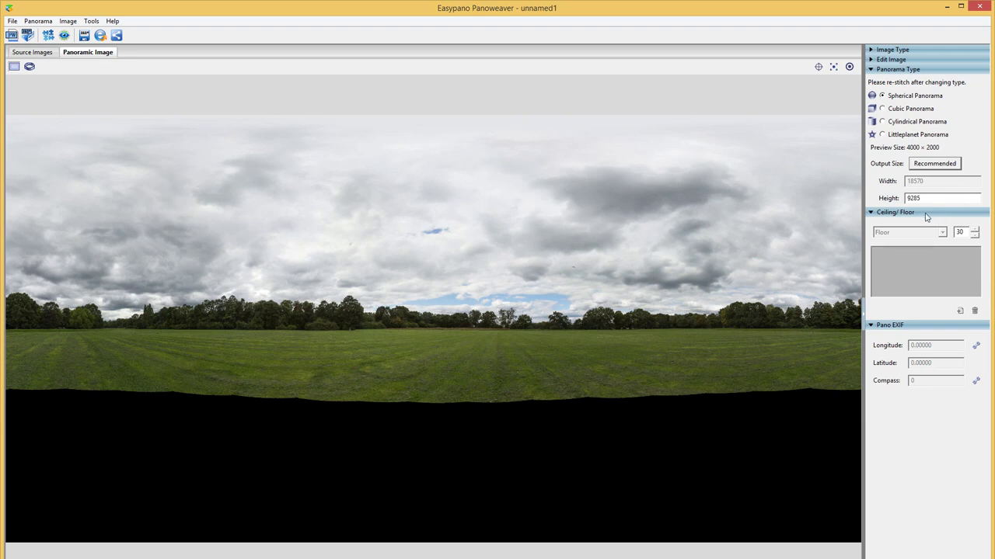
{"action": "left_click", "coordinate": [929, 167]}
{"action": "left_click", "coordinate": [939, 199]}
{"action": "double_click", "coordinate": [936, 199]}
{"action": "type", "text": "4096"}
- Save the Panoweaver project under the default name unnamed1.pw
{"action": "left_click", "coordinate": [11, 21]}
{"action": "left_click", "coordinate": [37, 93]}
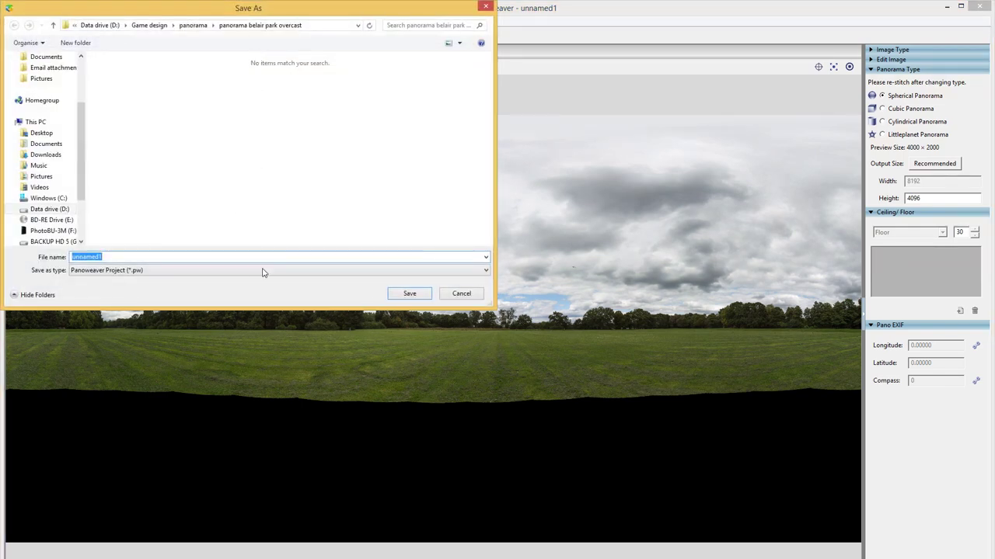
{"action": "key", "text": "Return"}
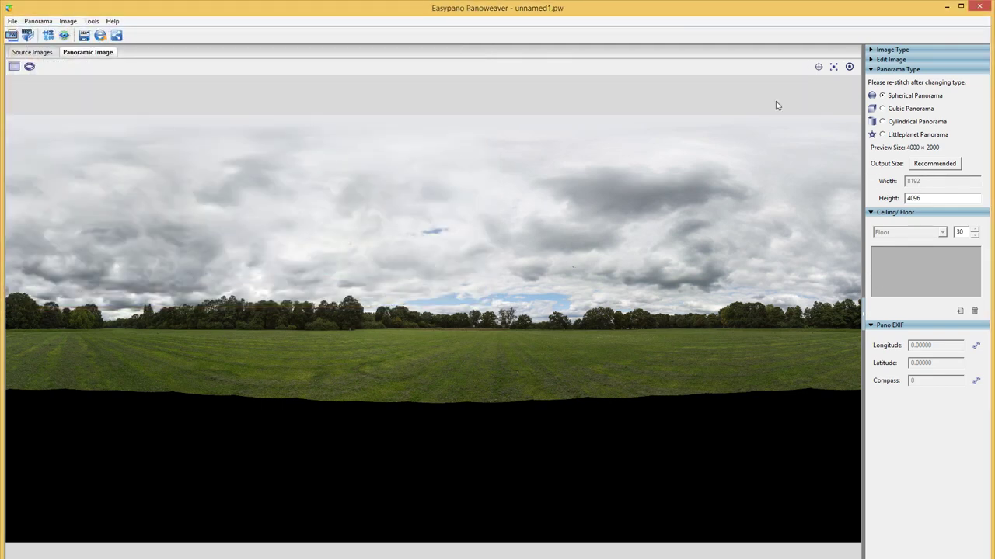
- Open the Panorama menu
{"action": "left_click", "coordinate": [37, 21]}
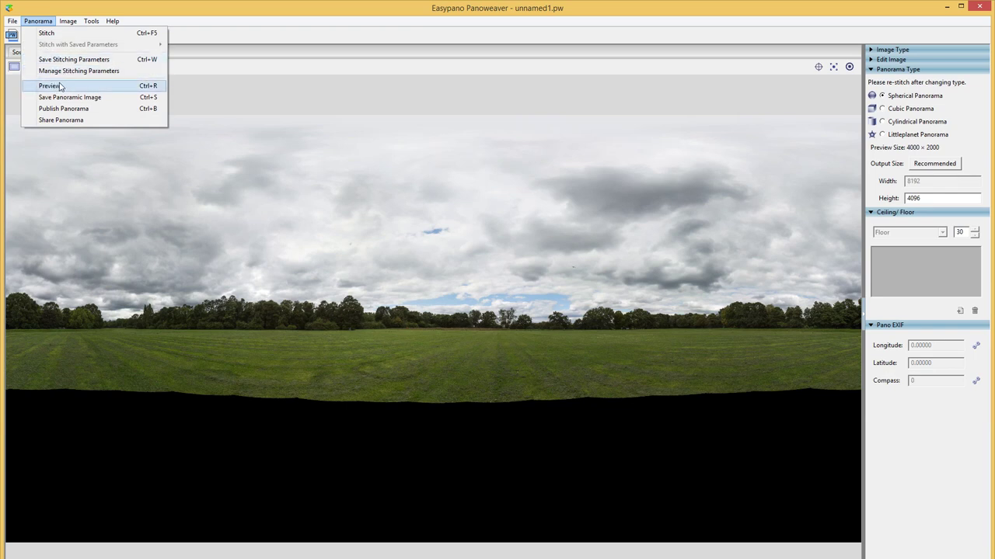
{"action": "left_click", "coordinate": [216, 37]}
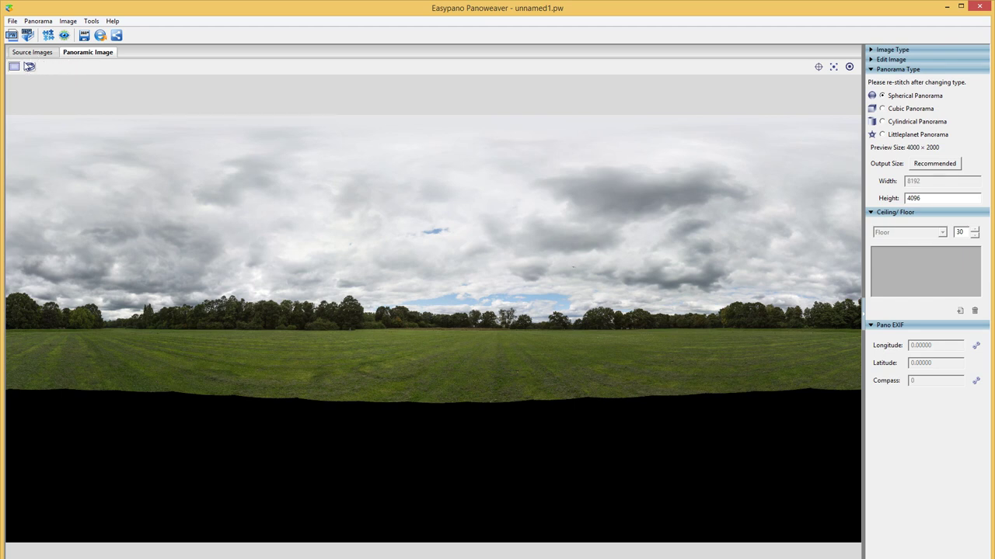
{"action": "left_click", "coordinate": [45, 23]}
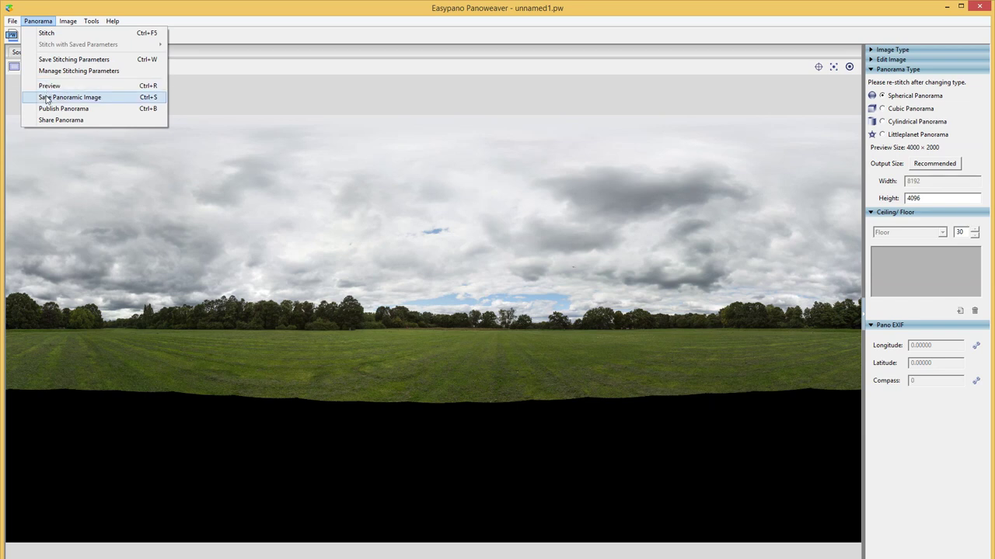
- Save the panoramic image in TIFF format as 'pano_1 spherical'
{"action": "left_click", "coordinate": [46, 98]}
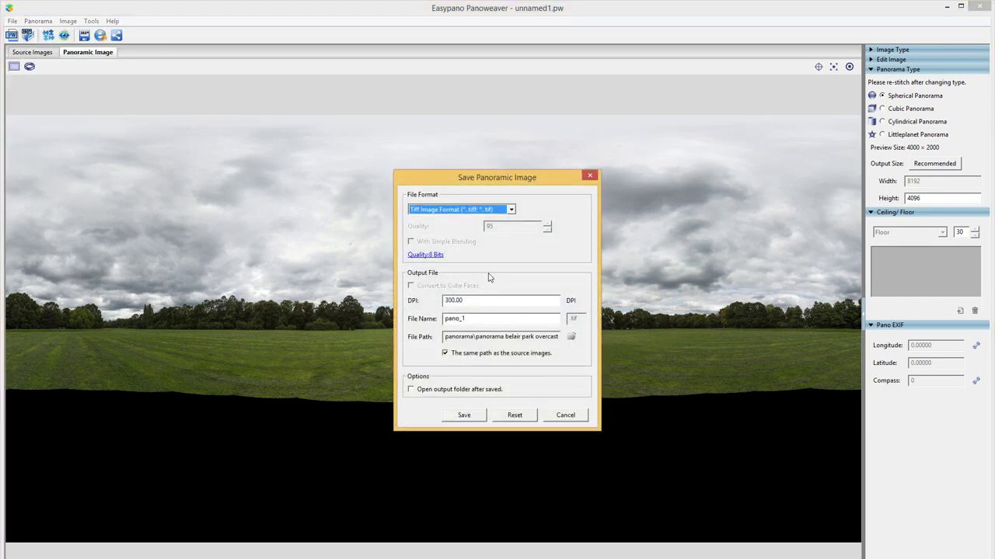
{"action": "left_click", "coordinate": [511, 211]}
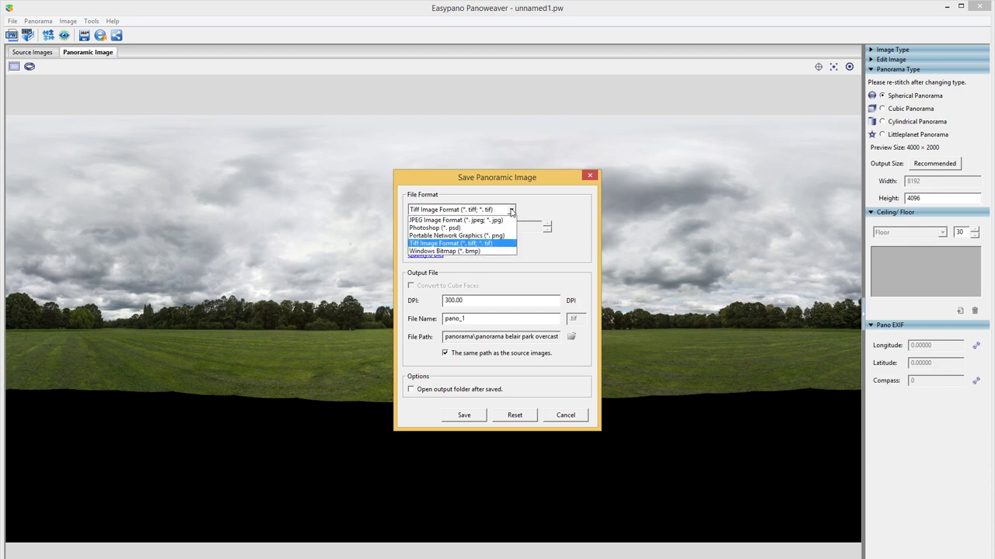
{"action": "left_click", "coordinate": [511, 211]}
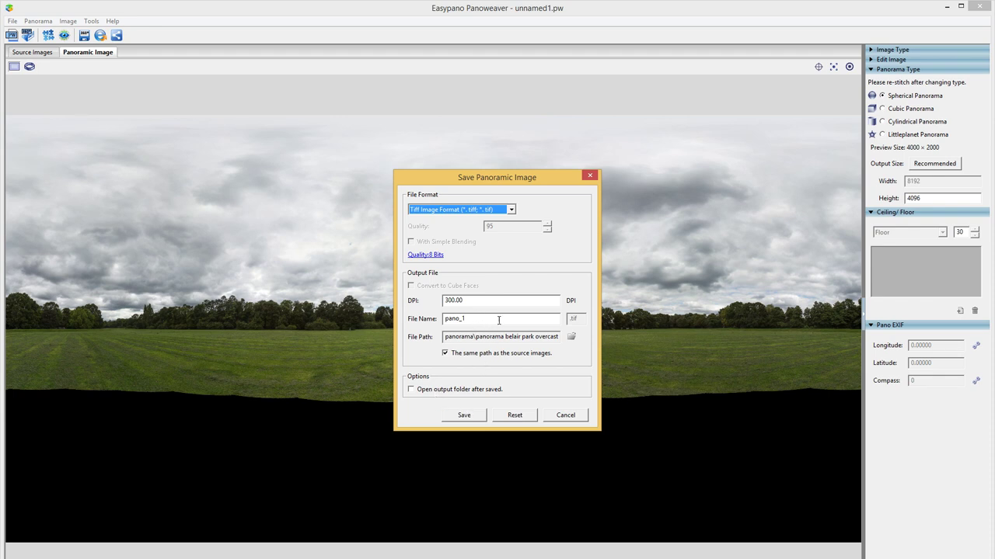
{"action": "left_click", "coordinate": [499, 320]}
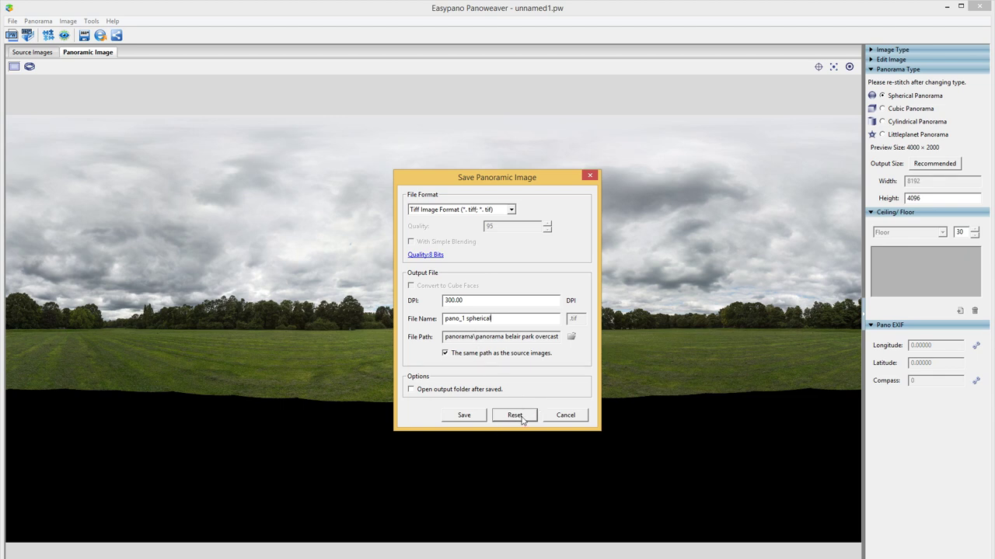
{"action": "key", "text": "ctrl+z"}
{"action": "left_click", "coordinate": [463, 415]}
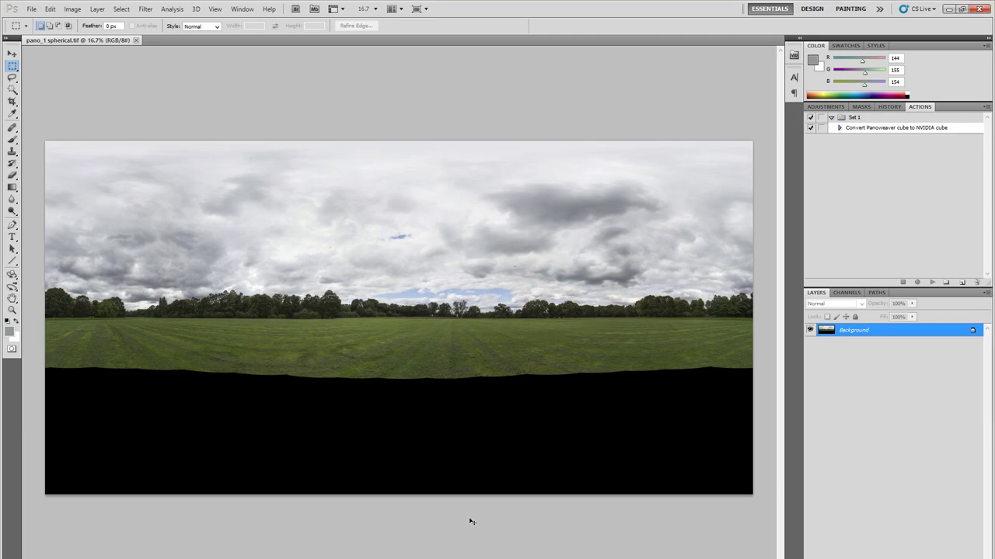
- Zoom in and out on the panorama, scrolling up and down to inspect its detail
{"action": "key", "text": "ctrl+plus"}
{"action": "key", "text": "ctrl+plus"}
{"action": "key", "text": "ctrl+plus"}
{"action": "key", "text": "ctrl+plus"}
{"action": "key", "text": "ctrl+plus"}
{"action": "key", "text": "ctrl+plus"}
{"action": "key", "text": "ctrl+plus"}
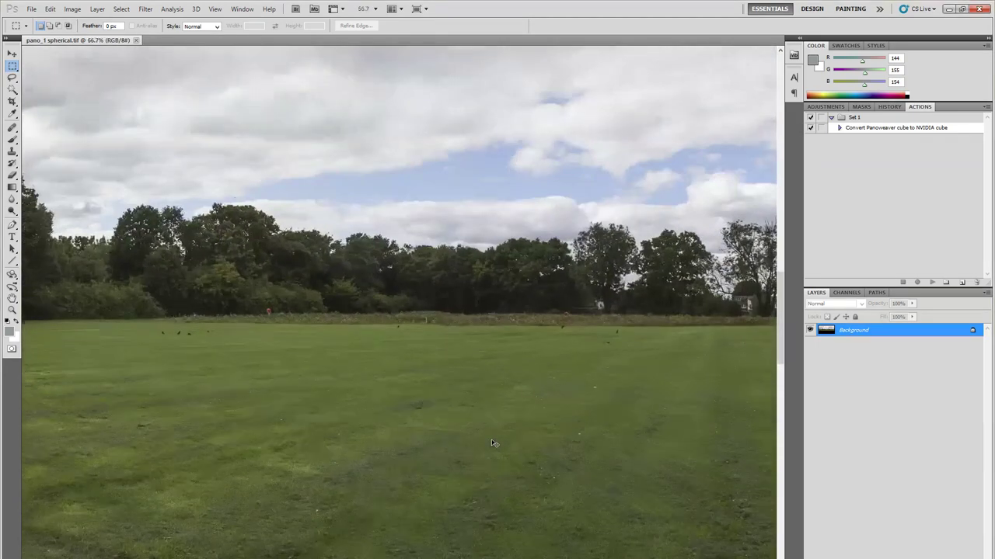
{"action": "key", "text": "ctrl+minus"}
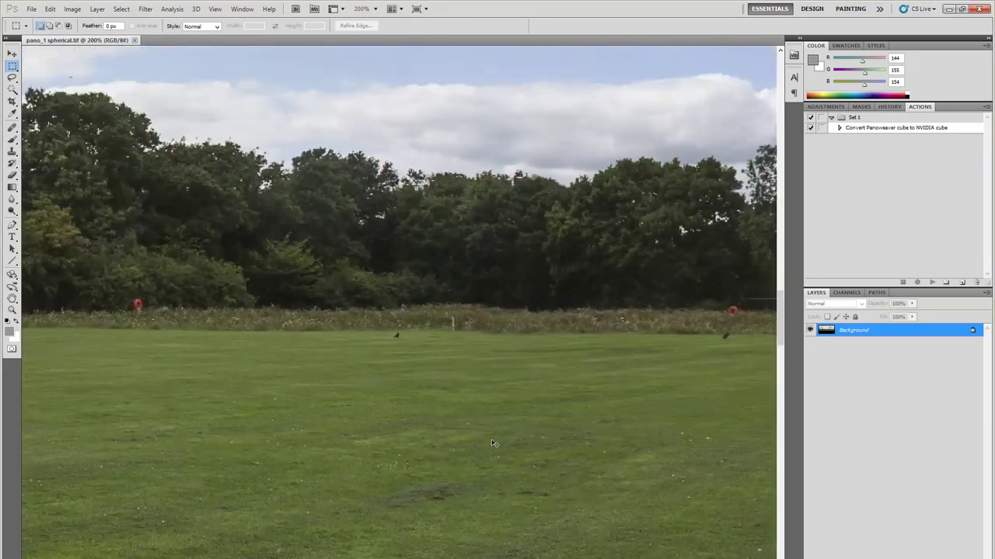
{"action": "key", "text": "ctrl+minus"}
{"action": "key", "text": "ctrl+minus"}
{"action": "scroll", "coordinate": [491, 443], "scroll_direction": "up", "scroll_amount": 1}
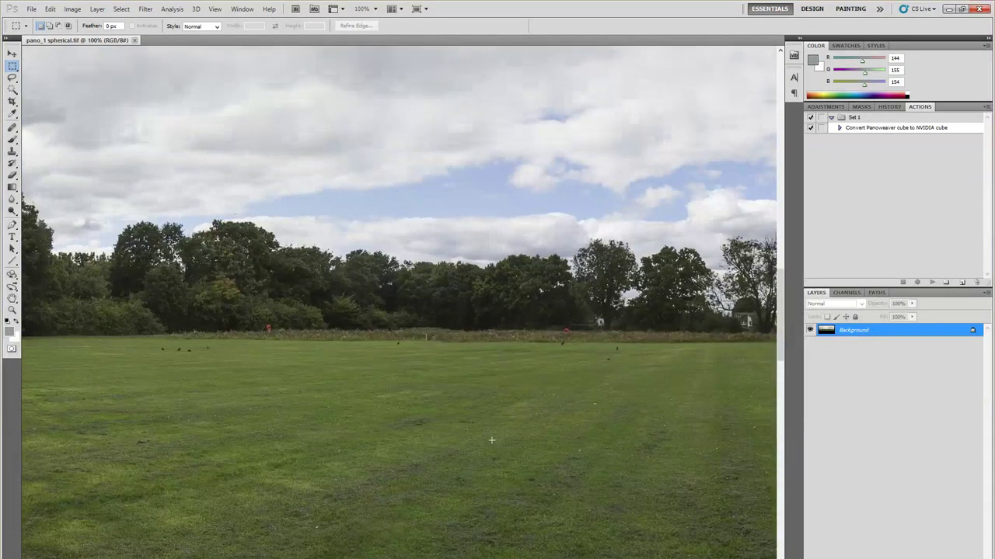
{"action": "key", "text": "ctrl+plus"}
{"action": "scroll", "coordinate": [491, 440], "scroll_direction": "up", "scroll_amount": 4}
{"action": "scroll", "coordinate": [491, 440], "scroll_direction": "down", "scroll_amount": 8}
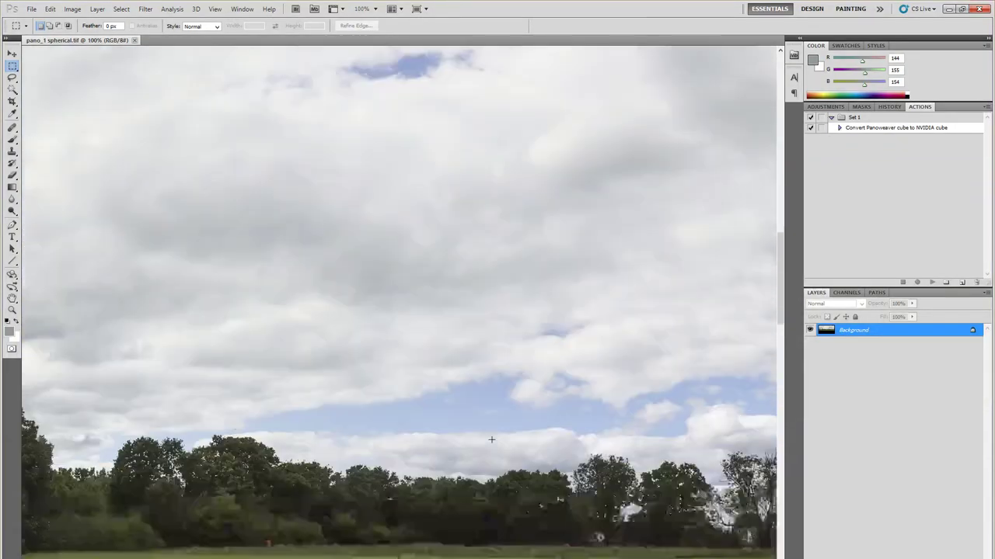
{"action": "scroll", "coordinate": [491, 439], "scroll_direction": "down", "scroll_amount": 6}
{"action": "scroll", "coordinate": [491, 440], "scroll_direction": "up", "scroll_amount": 6}
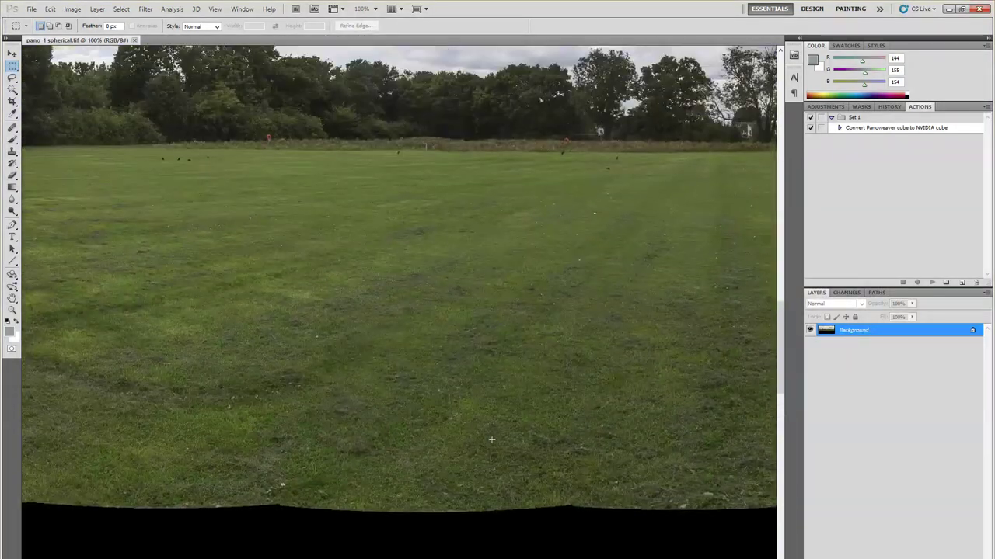
{"action": "scroll", "coordinate": [491, 440], "scroll_direction": "up", "scroll_amount": 4}
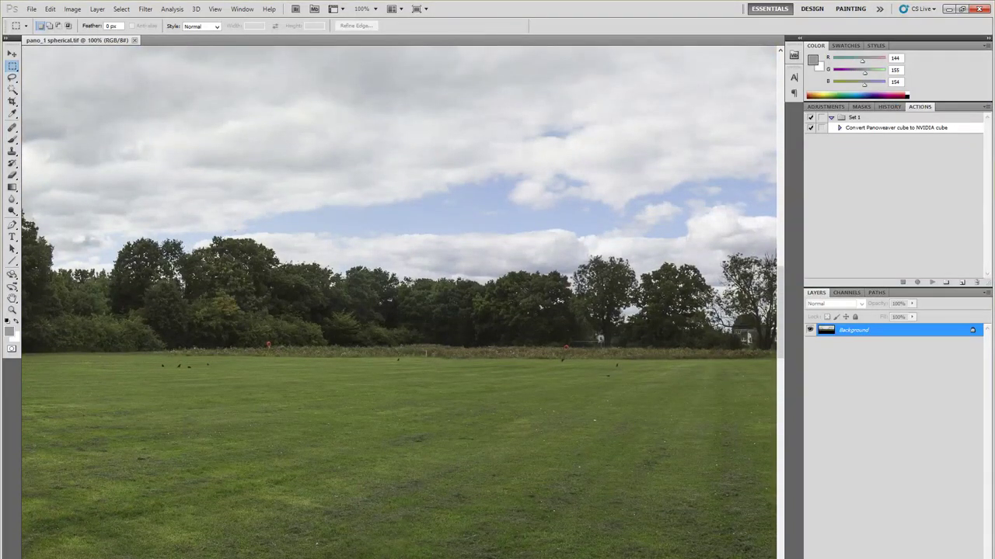
- Scroll right across the panorama, then zoom out to 16.7% to fit the whole image
{"action": "scroll", "coordinate": [399, 302], "scroll_direction": "right", "scroll_amount": 10}
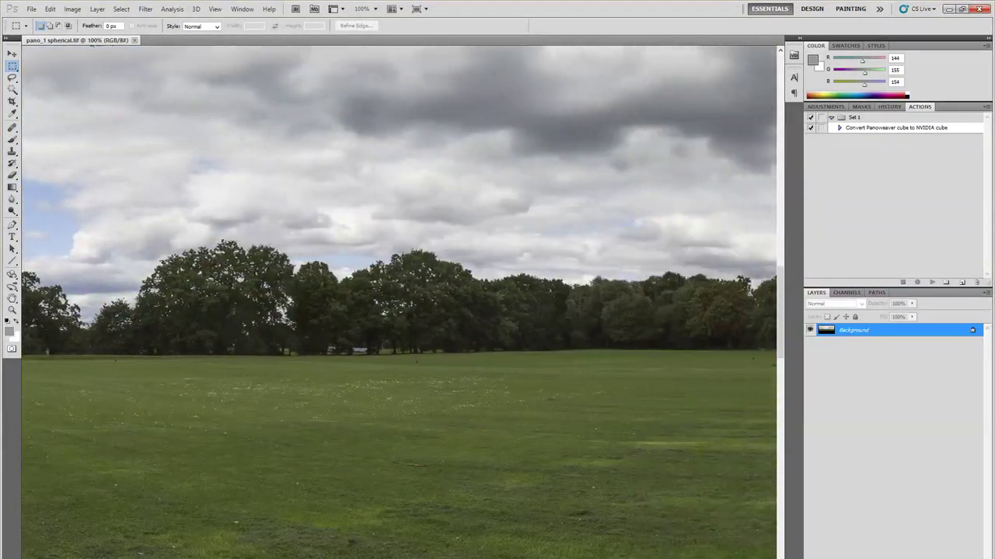
{"action": "scroll", "coordinate": [399, 302], "scroll_direction": "right", "scroll_amount": 10}
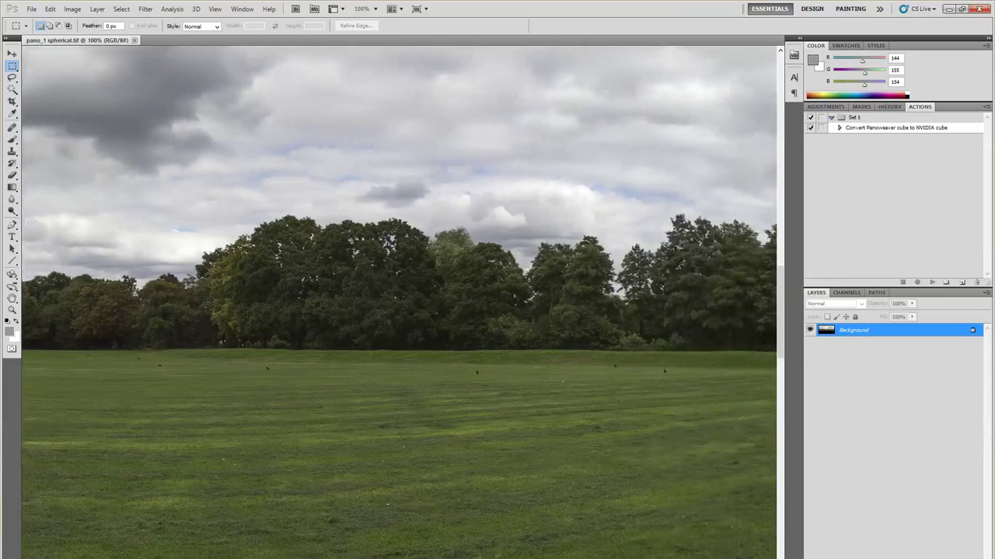
{"action": "scroll", "coordinate": [399, 302], "scroll_direction": "right", "scroll_amount": 10}
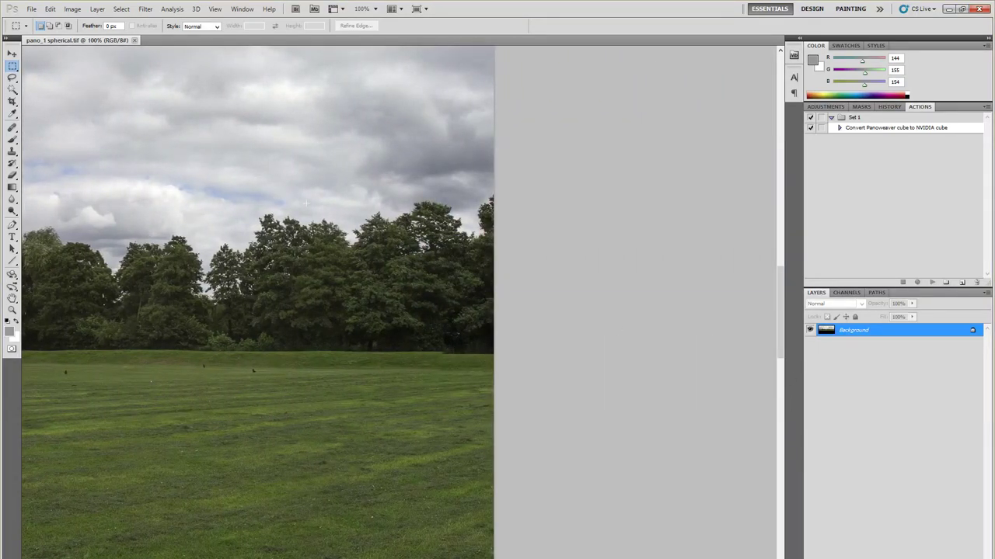
{"action": "key", "text": "ctrl+minus"}
{"action": "key", "text": "ctrl+minus"}
{"action": "key", "text": "ctrl+minus"}
{"action": "key", "text": "ctrl+minus"}
{"action": "key", "text": "ctrl+minus"}
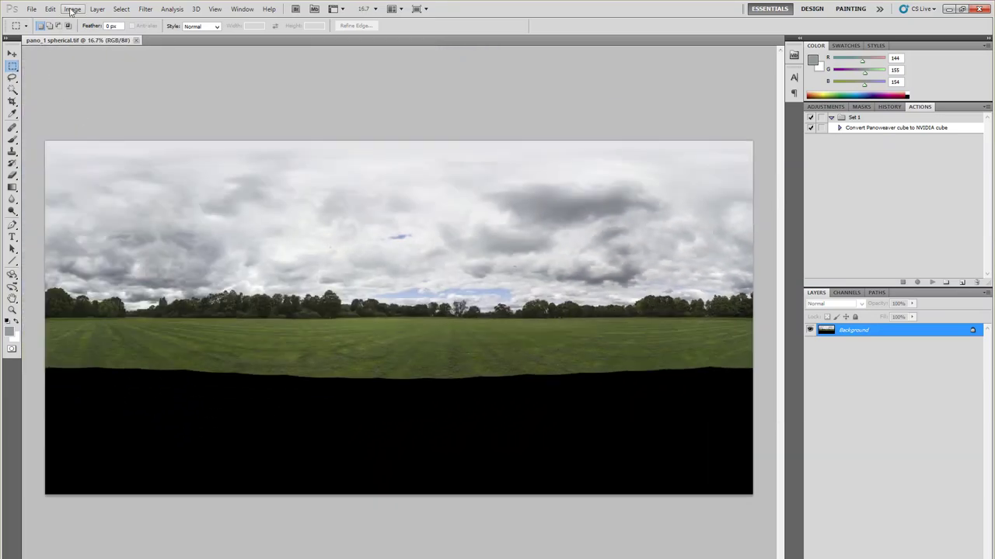
- Check the panorama's pixel dimensions in Image Size without changing them
{"action": "left_click", "coordinate": [72, 8]}
{"action": "left_click", "coordinate": [108, 86]}
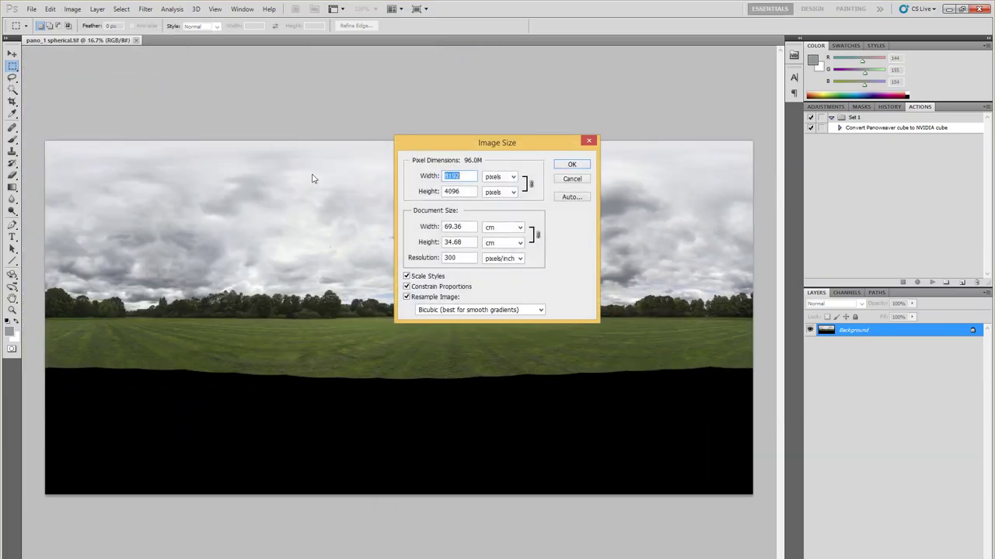
{"action": "left_click", "coordinate": [570, 180]}
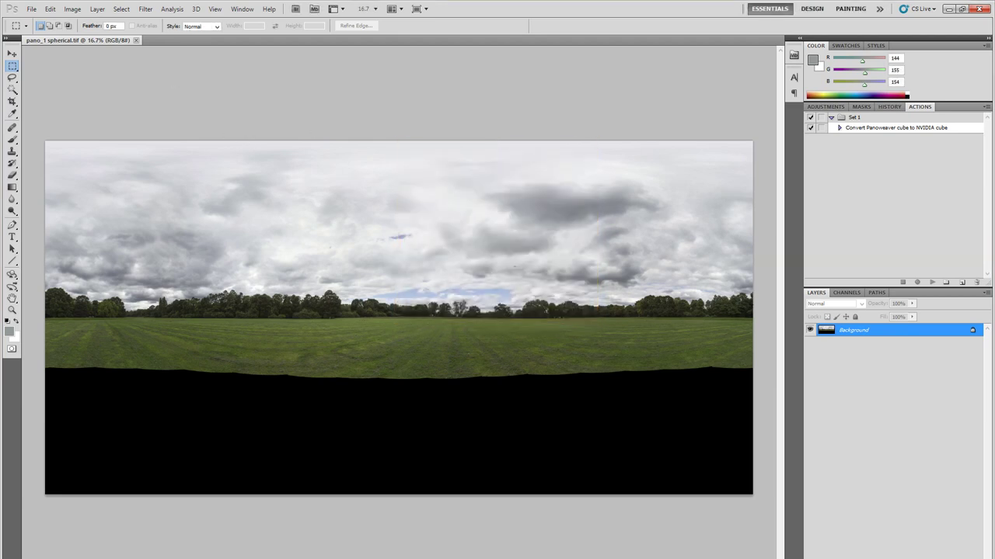
- Apply Filter > Other > Offset with Horizontal +4096 and Wrap Around
{"action": "left_click", "coordinate": [145, 9]}
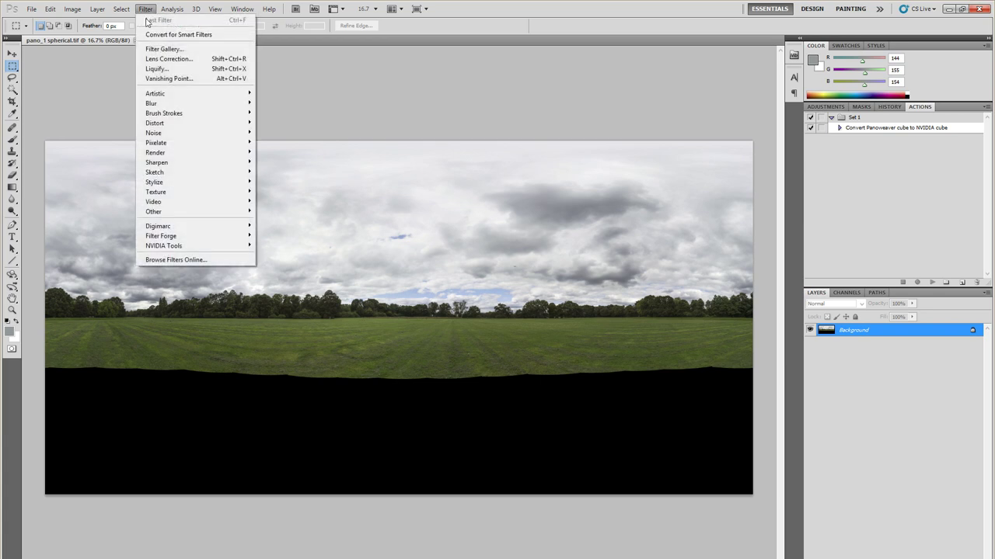
{"action": "mouse_move", "coordinate": [177, 217]}
{"action": "left_click", "coordinate": [272, 250]}
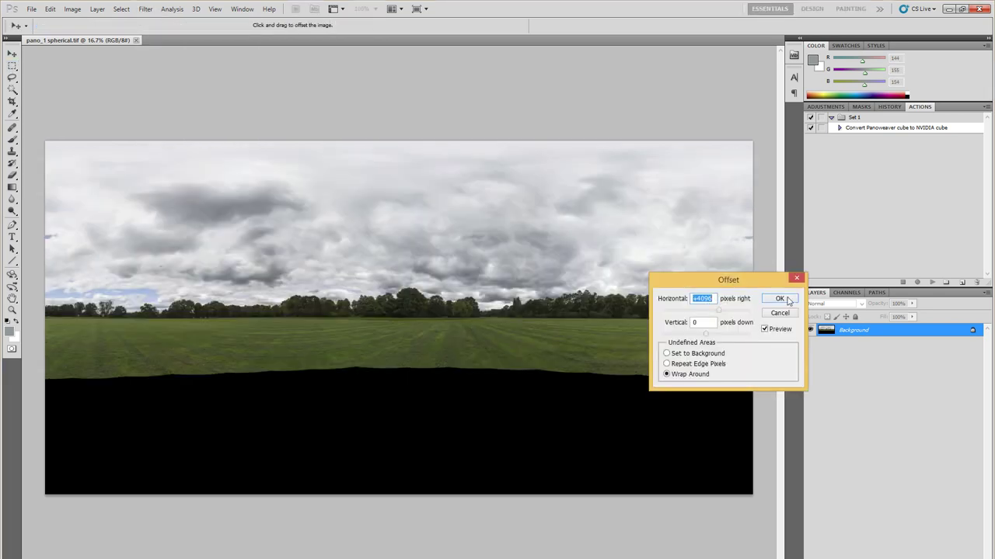
{"action": "left_click", "coordinate": [780, 299]}
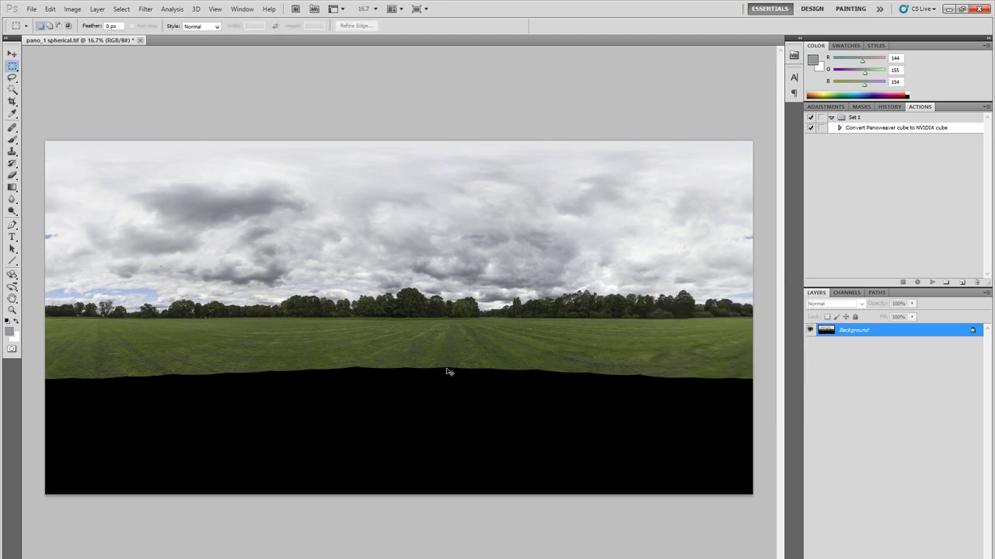
- Zoom to 200% on the seam and set up the Clone Stamp with a 30 px brush
{"action": "scroll", "coordinate": [448, 372], "scroll_direction": "up", "scroll_amount": 5, "text": "alt"}
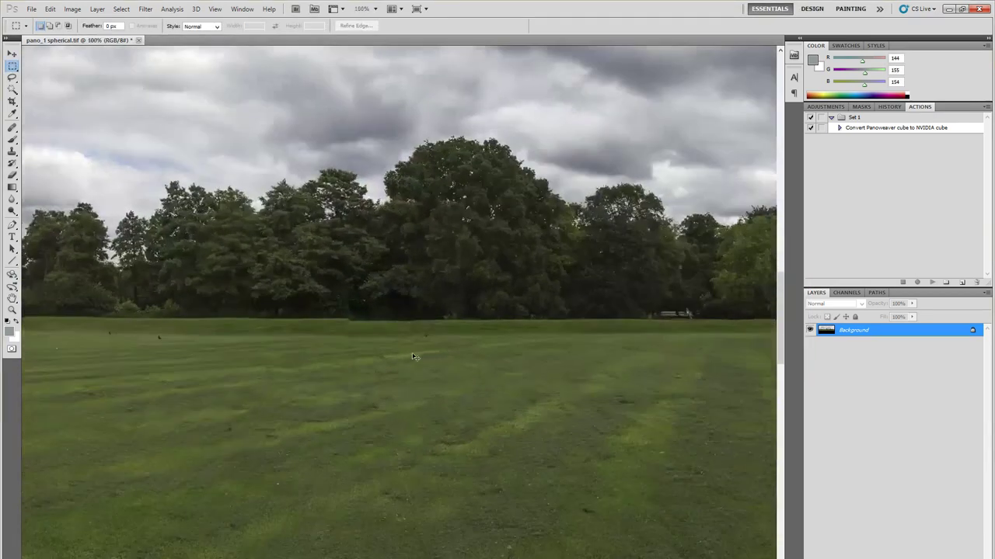
{"action": "scroll", "coordinate": [413, 356], "scroll_direction": "up", "scroll_amount": 1, "text": "alt"}
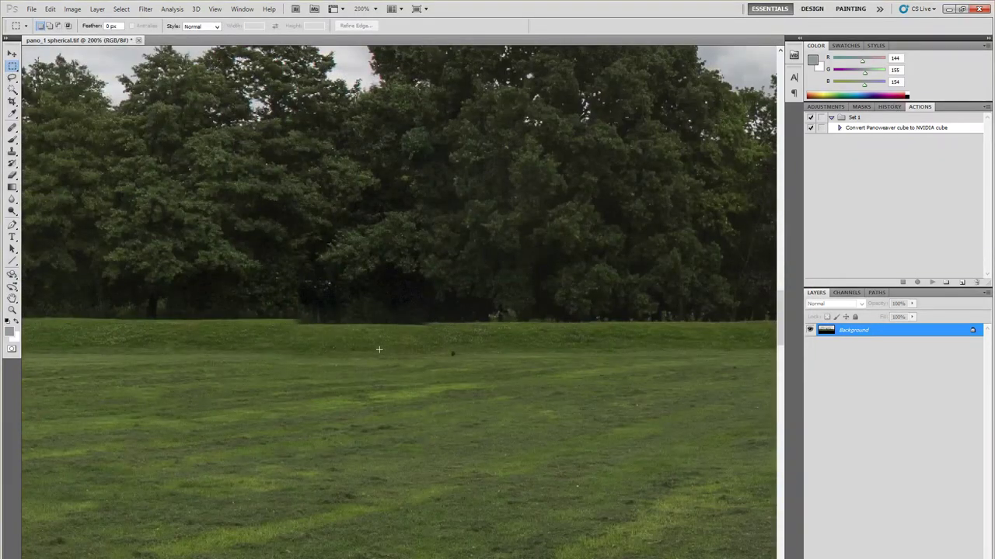
{"action": "scroll", "coordinate": [404, 362], "scroll_direction": "up", "scroll_amount": 3}
{"action": "scroll", "coordinate": [404, 362], "scroll_direction": "down", "scroll_amount": 1}
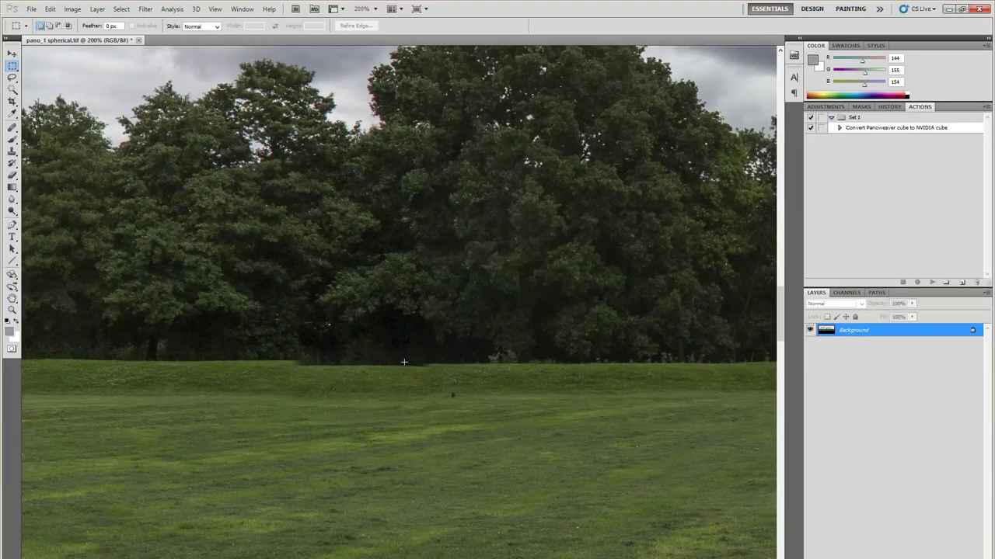
{"action": "left_click", "coordinate": [11, 151]}
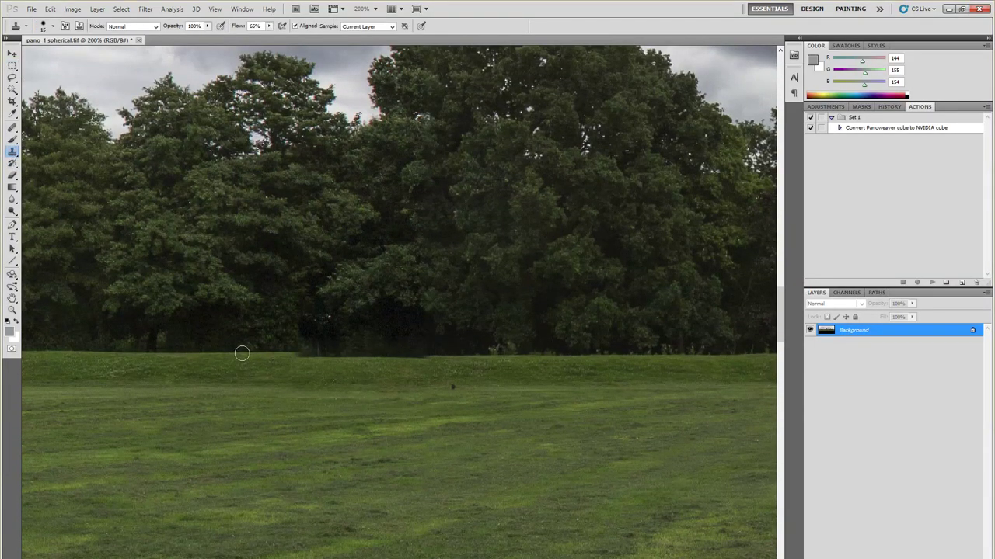
{"action": "left_click", "coordinate": [53, 26]}
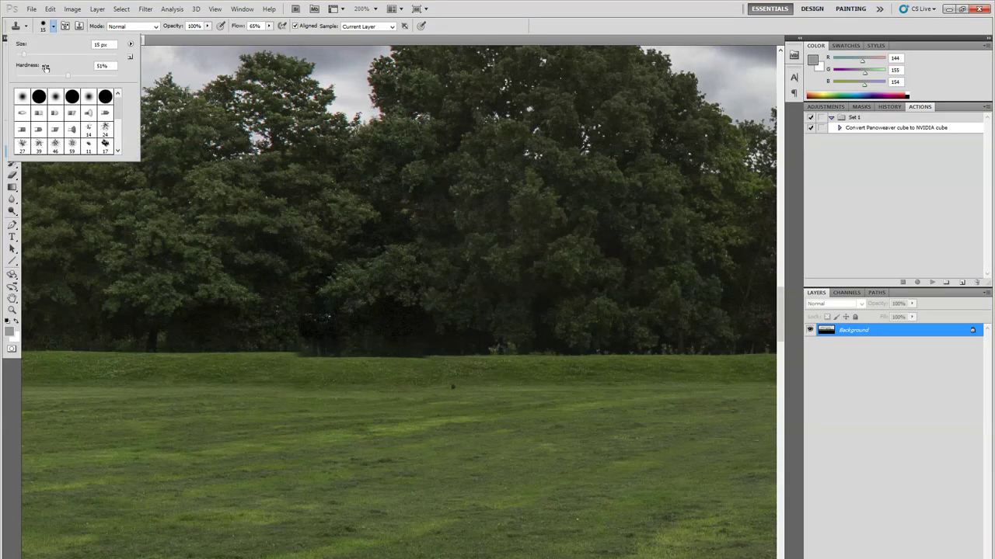
{"action": "left_click_drag", "start_coordinate": [36, 56], "coordinate": [35, 56]}
{"action": "left_click", "coordinate": [87, 351], "text": "alt"}
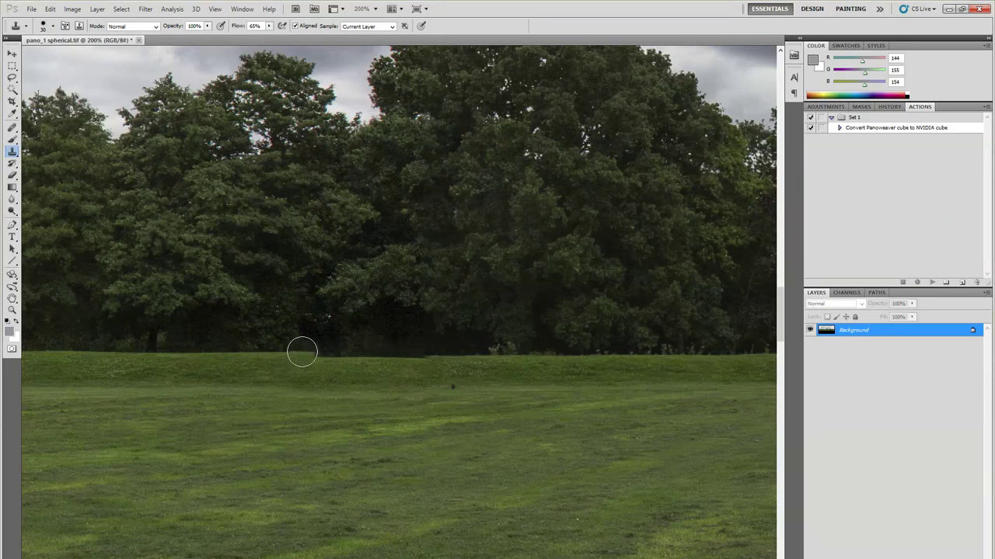
- Clone nearby grass and treeline texture along the centre seam at the grass edge
{"action": "left_click_drag", "start_coordinate": [309, 351], "coordinate": [426, 364]}
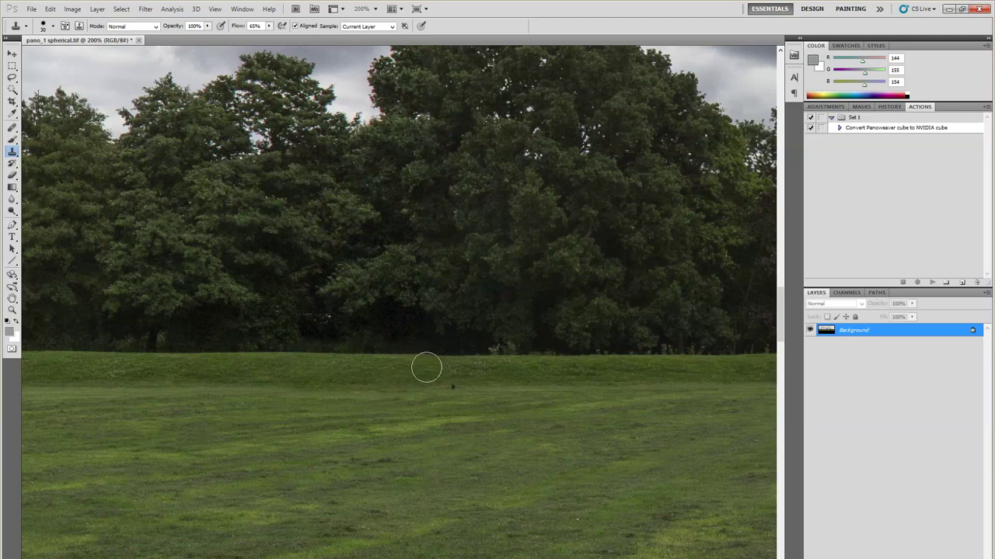
{"action": "left_click", "coordinate": [565, 356], "text": "alt"}
{"action": "left_click", "coordinate": [437, 355]}
{"action": "left_click", "coordinate": [114, 350], "text": "alt"}
{"action": "left_click", "coordinate": [403, 354]}
{"action": "left_click_drag", "start_coordinate": [402, 354], "coordinate": [426, 358]}
- Zoom to 300% and clone clean grass over the small dark spot
{"action": "scroll", "coordinate": [429, 433], "scroll_direction": "down", "scroll_amount": 3, "text": "alt"}
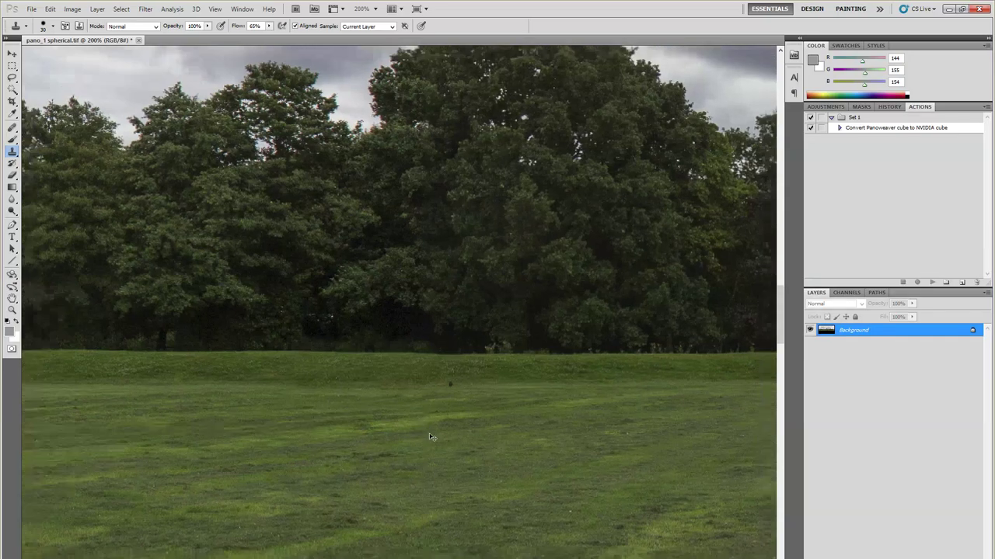
{"action": "scroll", "coordinate": [430, 432], "scroll_direction": "up", "scroll_amount": 5, "text": "alt"}
{"action": "scroll", "coordinate": [469, 420], "scroll_direction": "up", "scroll_amount": 1, "text": "alt"}
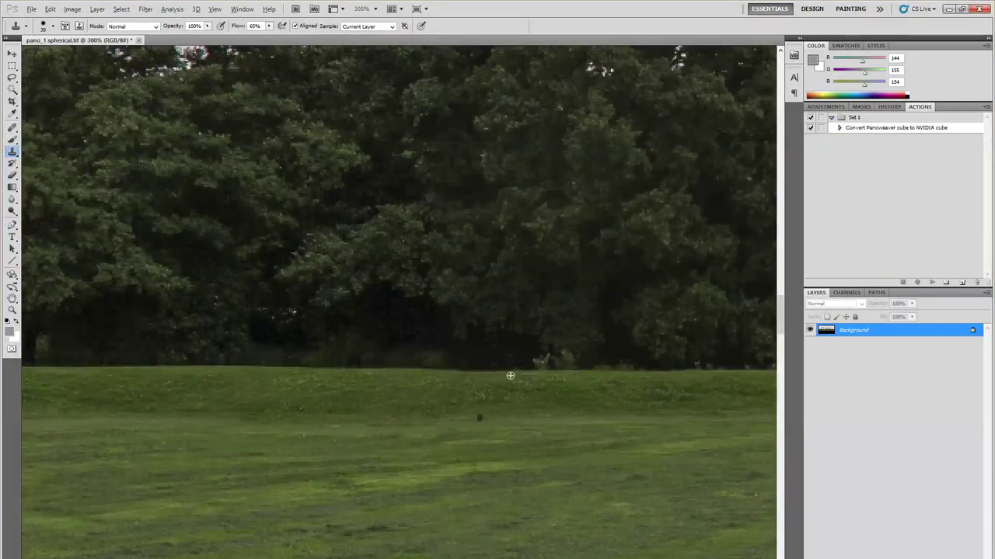
{"action": "left_click", "coordinate": [429, 421], "text": "alt"}
{"action": "left_click", "coordinate": [478, 418]}
- Paint grass and trees over the bench and person at the treeline
{"action": "scroll", "coordinate": [497, 555], "scroll_direction": "right", "scroll_amount": 5}
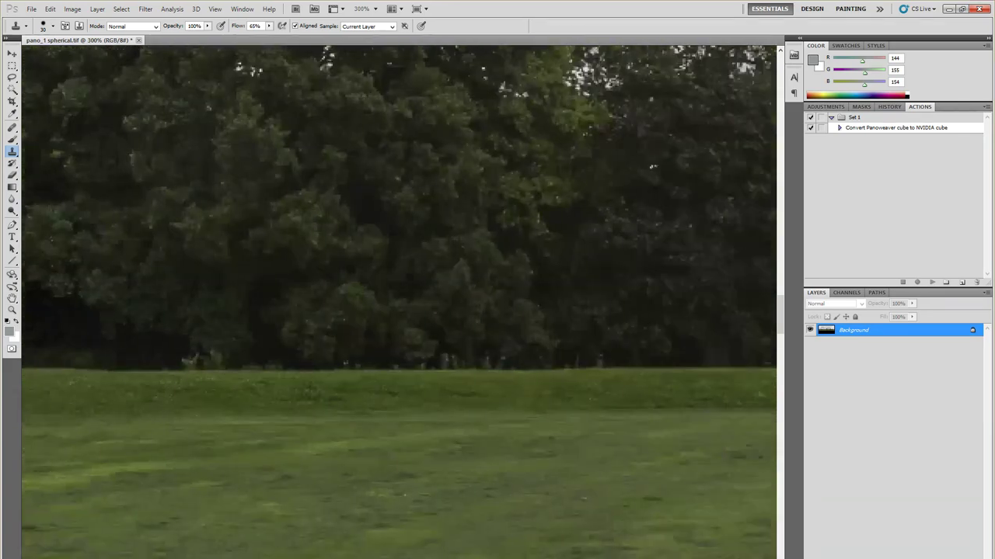
{"action": "scroll", "coordinate": [497, 555], "scroll_direction": "right", "scroll_amount": 5}
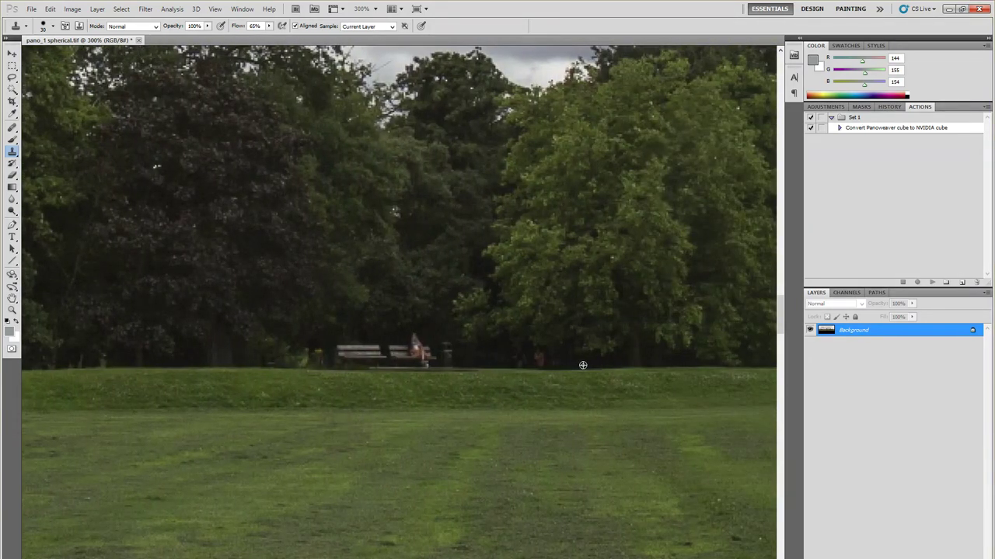
{"action": "left_click", "coordinate": [583, 365], "text": "alt"}
{"action": "mouse_move", "coordinate": [434, 362]}
{"action": "left_mouse_down"}
{"action": "mouse_move", "coordinate": [352, 353]}
{"action": "mouse_move", "coordinate": [414, 354]}
{"action": "left_mouse_up"}
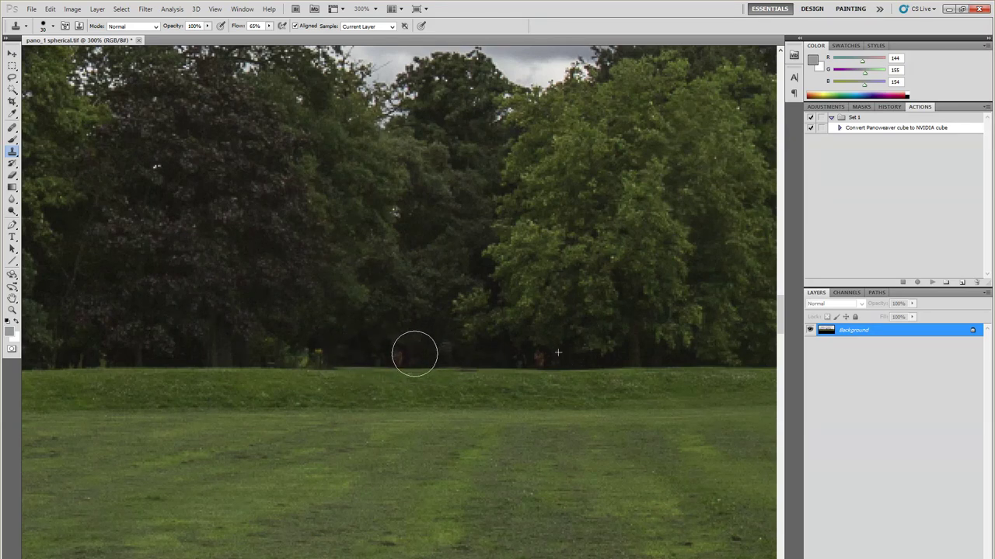
{"action": "left_click", "coordinate": [255, 367], "text": "alt"}
{"action": "left_click_drag", "start_coordinate": [344, 370], "coordinate": [404, 370]}
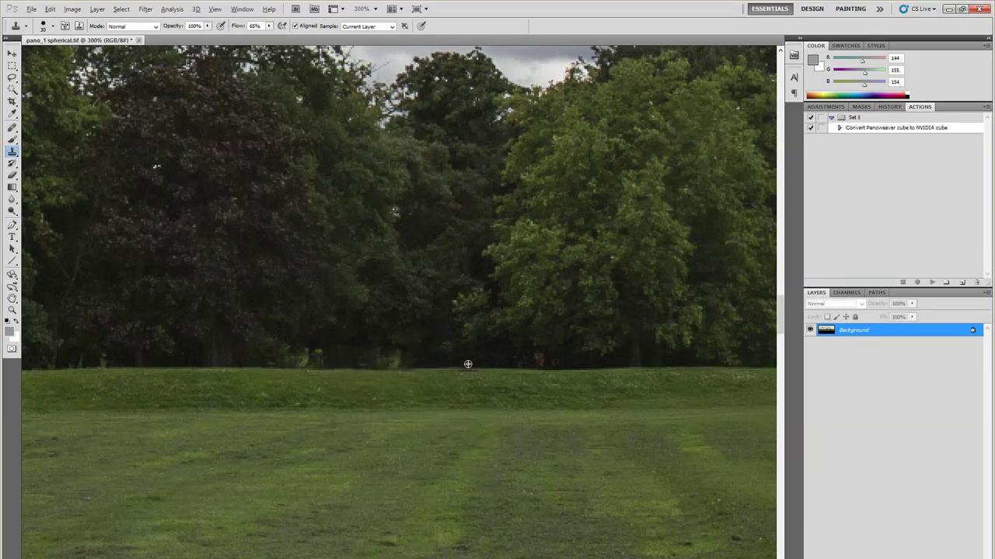
- Pick a fresh clone source on the grass edge and set Flow to 100%
{"action": "left_click", "coordinate": [680, 366], "text": "alt"}
{"action": "type", "text": "100"}
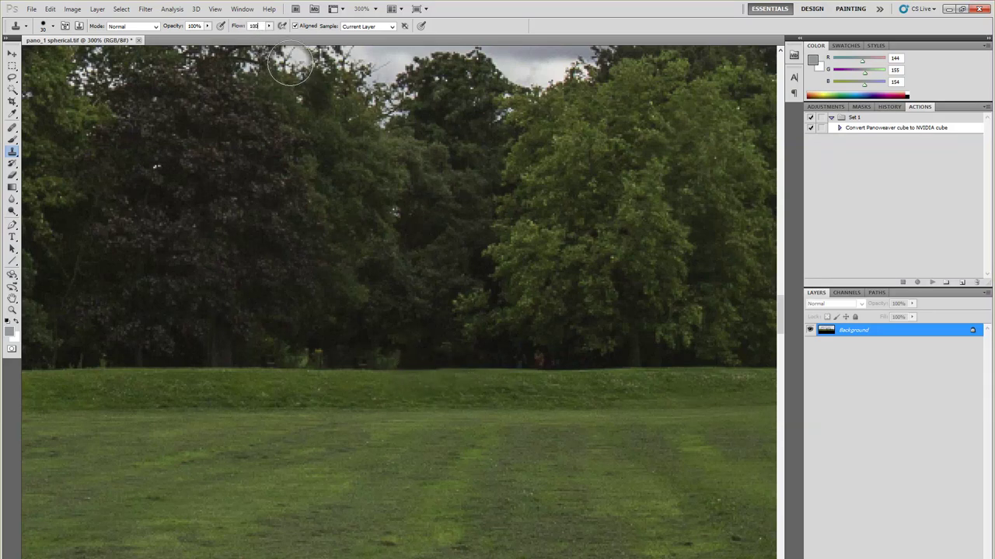
{"action": "key", "text": "Return"}
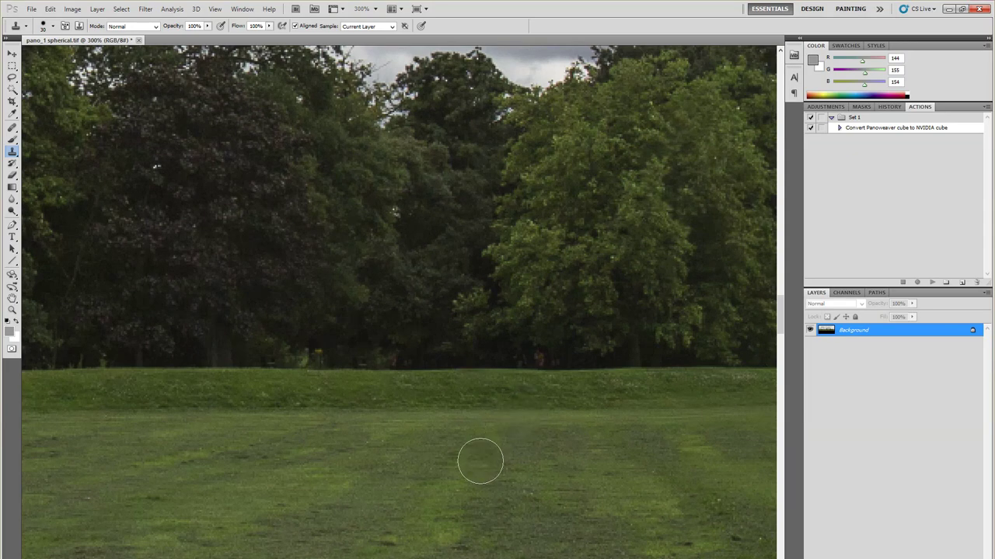
- Clone grass over the dark speck and the dark figure at the grass edge, undoing one bad stroke
{"action": "scroll", "coordinate": [524, 461], "scroll_direction": "down", "scroll_amount": 2, "text": "alt"}
{"action": "scroll", "coordinate": [698, 357], "scroll_direction": "up", "scroll_amount": 1, "text": "alt"}
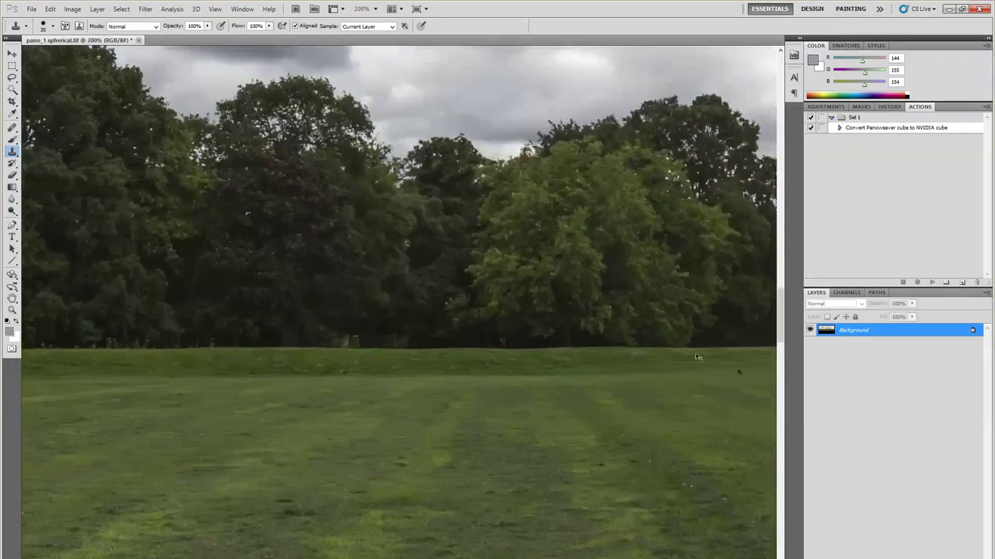
{"action": "scroll", "coordinate": [698, 357], "scroll_direction": "up", "scroll_amount": 1, "text": "alt"}
{"action": "scroll", "coordinate": [174, 161], "scroll_direction": "right", "scroll_amount": 5, "text": "ctrl"}
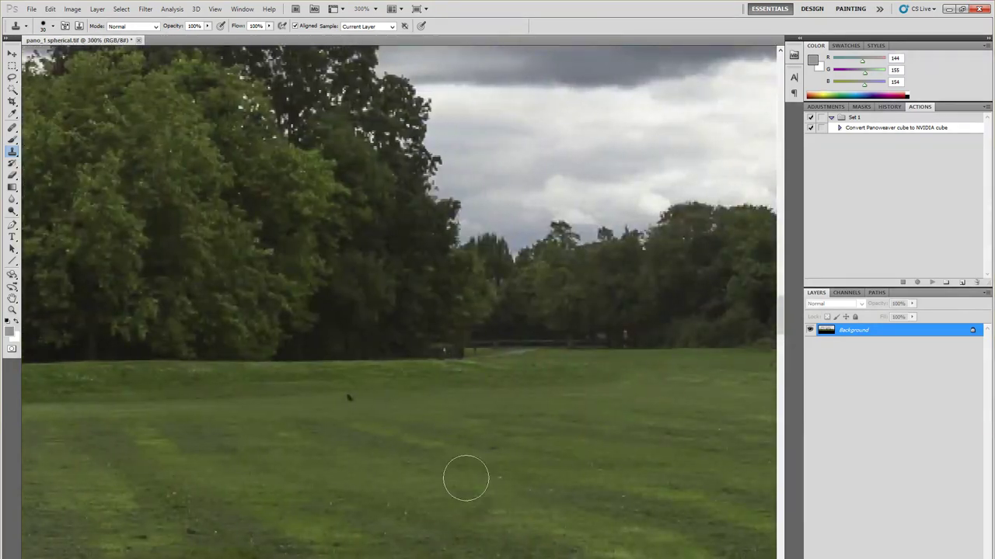
{"action": "left_click", "coordinate": [348, 398]}
{"action": "scroll", "coordinate": [321, 415], "scroll_direction": "left", "scroll_amount": 10}
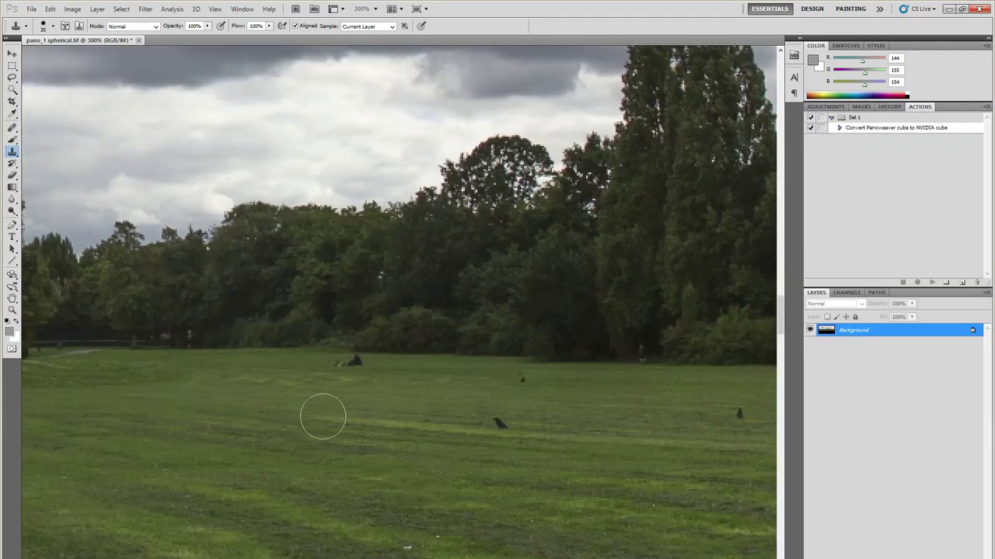
{"action": "left_click_drag", "start_coordinate": [341, 364], "coordinate": [364, 351]}
{"action": "key", "text": "ctrl+alt+z"}
{"action": "left_click", "coordinate": [424, 354], "text": "alt"}
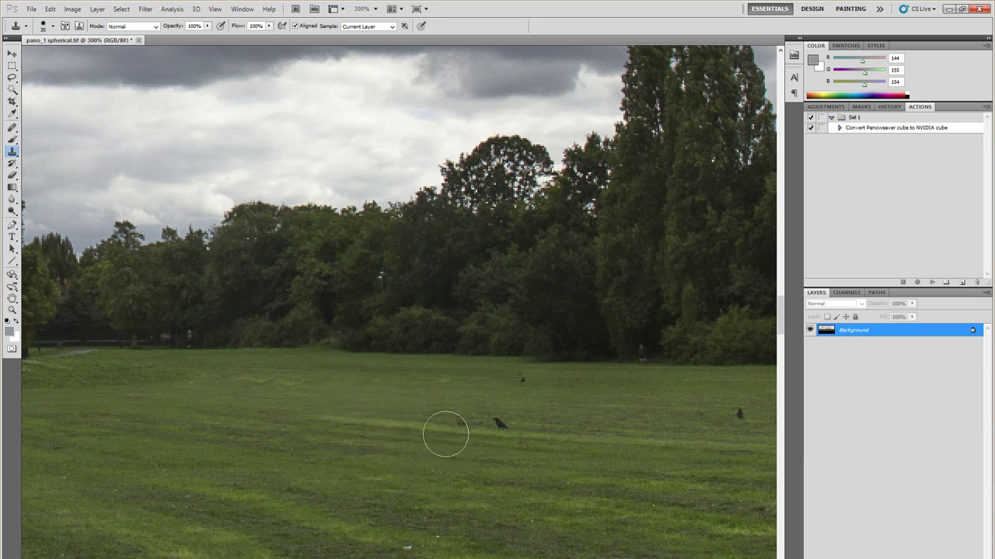
- Paint out the crows on the field with cloned grass
{"action": "left_click_drag", "start_coordinate": [443, 430], "coordinate": [477, 416]}
{"action": "left_click", "coordinate": [547, 436], "text": "alt"}
{"action": "left_click", "coordinate": [499, 430]}
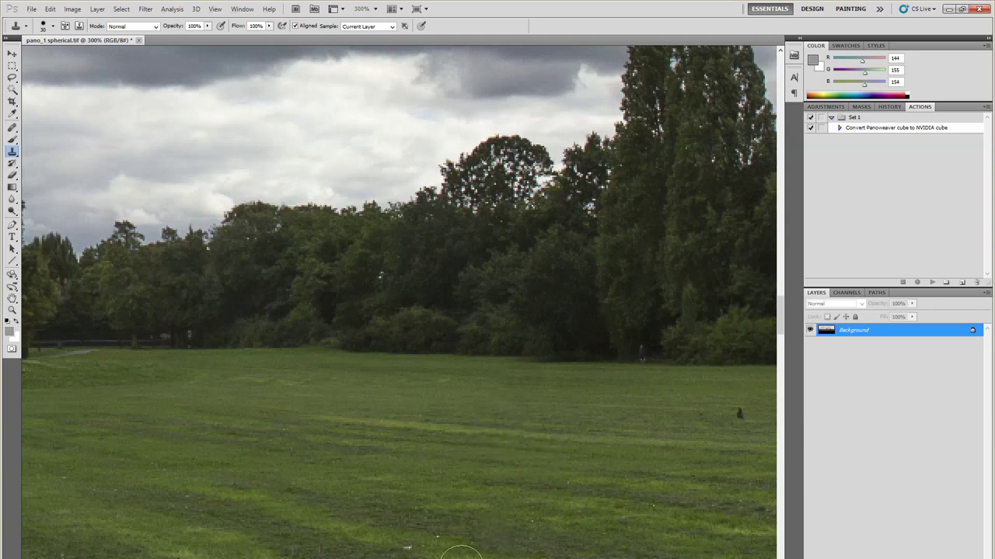
- Clone out the four crows on the grass
{"action": "scroll", "coordinate": [448, 473], "scroll_direction": "right", "scroll_amount": 10}
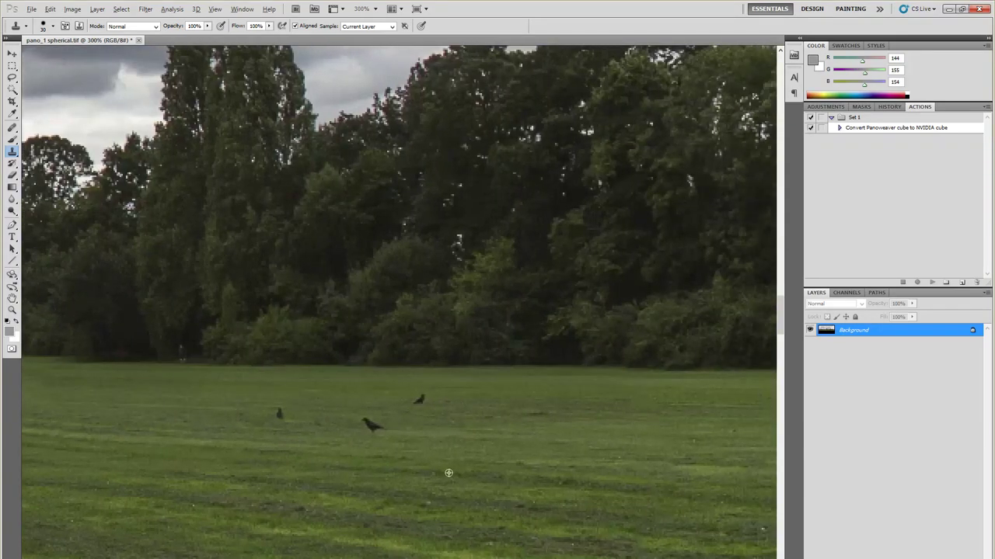
{"action": "left_click", "coordinate": [376, 432]}
{"action": "left_click", "coordinate": [373, 427]}
{"action": "left_click", "coordinate": [277, 422]}
{"action": "left_click", "coordinate": [419, 403]}
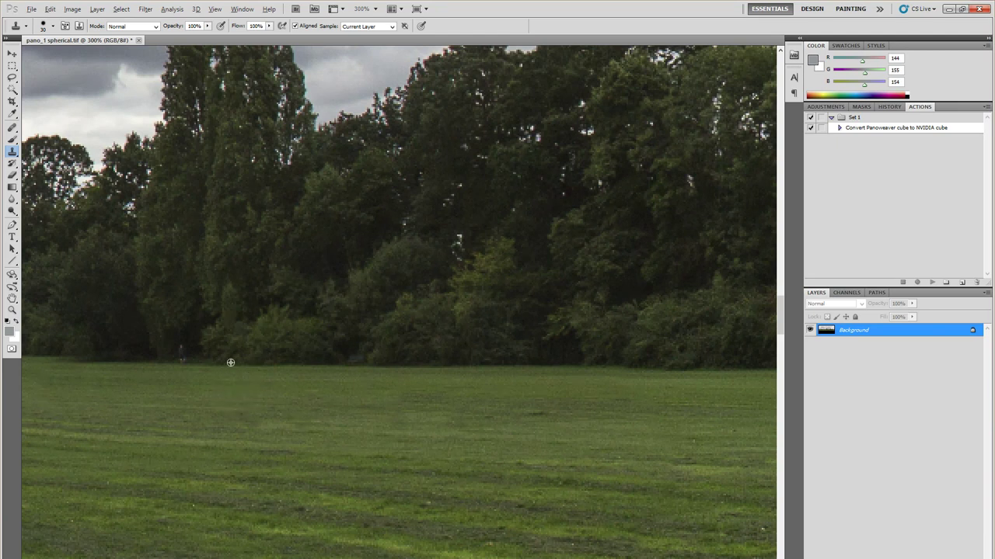
- Remove the small figure and bench at the tree line and the white object on the grass
{"action": "left_click", "coordinate": [136, 359], "text": "alt"}
{"action": "left_click", "coordinate": [178, 361]}
{"action": "scroll", "coordinate": [398, 301], "scroll_direction": "right", "scroll_amount": 5}
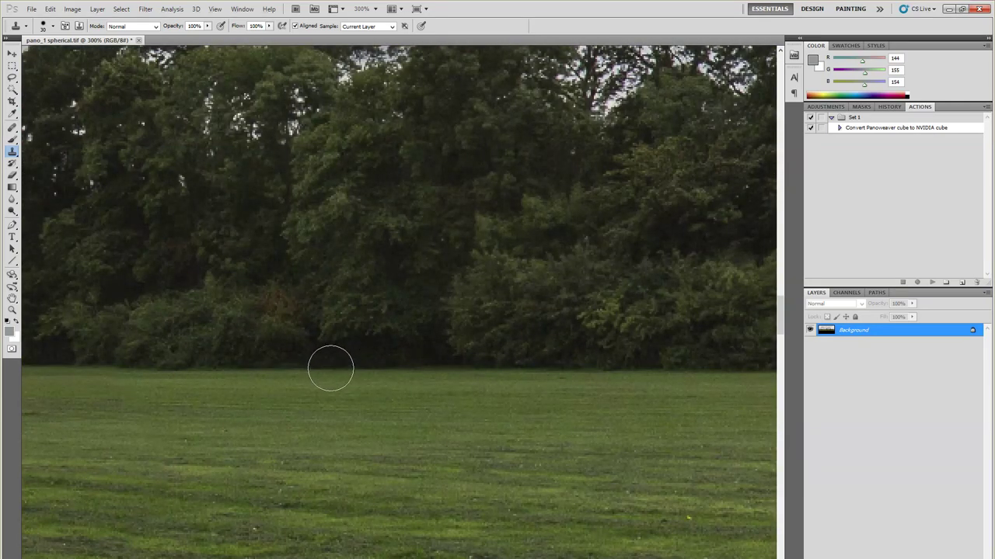
{"action": "left_click", "coordinate": [335, 363]}
{"action": "scroll", "coordinate": [427, 537], "scroll_direction": "right", "scroll_amount": 5}
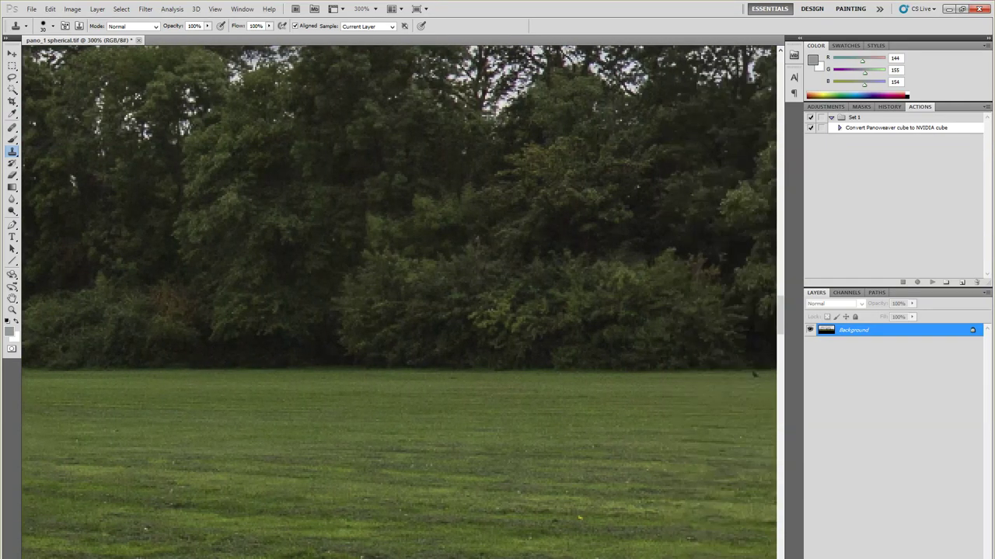
{"action": "scroll", "coordinate": [520, 506], "scroll_direction": "right", "scroll_amount": 3}
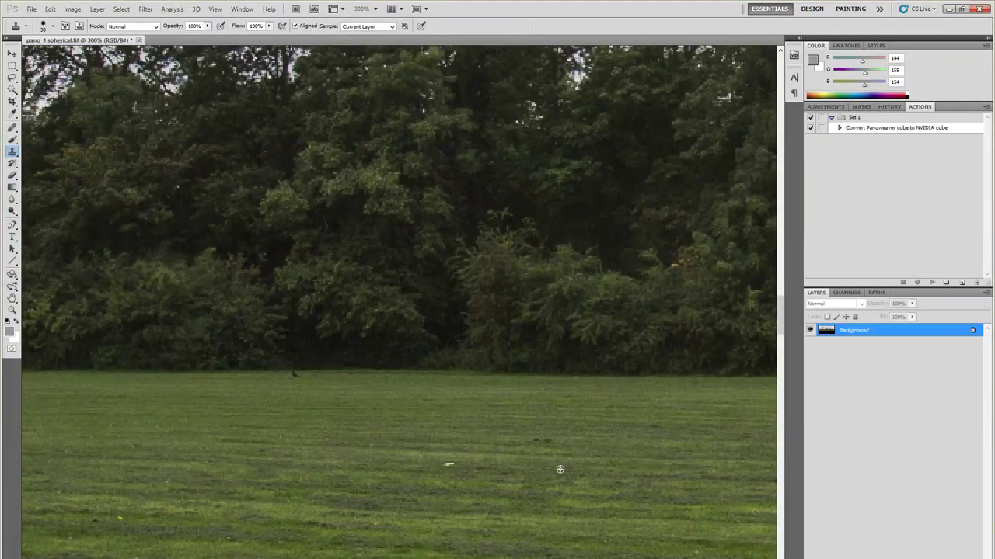
{"action": "left_click", "coordinate": [448, 465]}
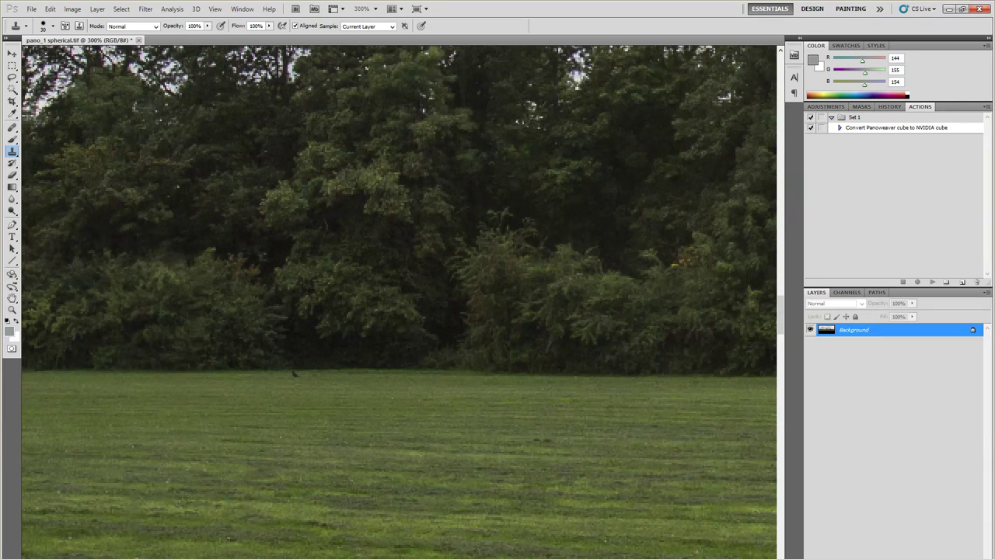
- Paint out the dark bird and the person standing on the grass
{"action": "scroll", "coordinate": [493, 390], "scroll_direction": "right", "scroll_amount": 5, "text": "ctrl"}
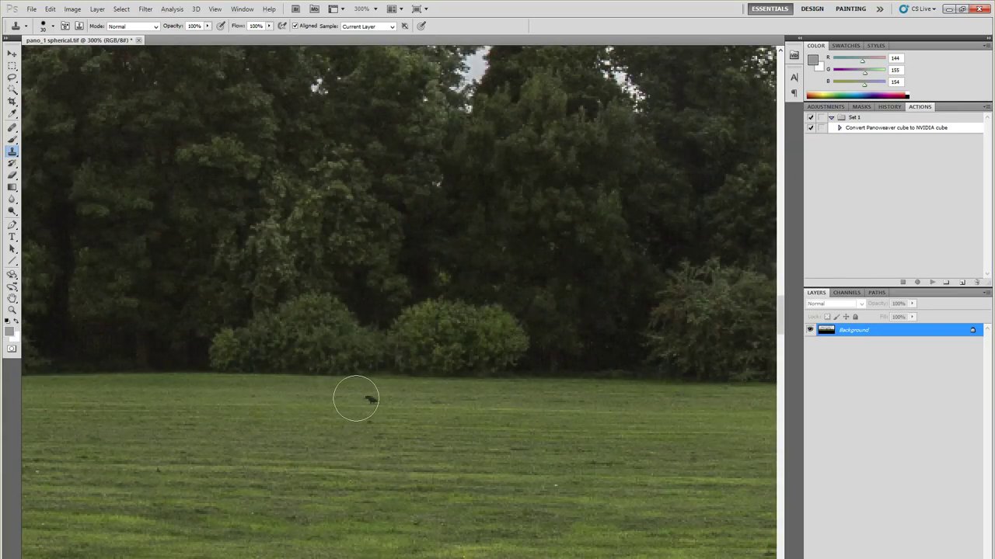
{"action": "left_click", "coordinate": [370, 401]}
{"action": "scroll", "coordinate": [567, 453], "scroll_direction": "right", "scroll_amount": 10, "text": "ctrl"}
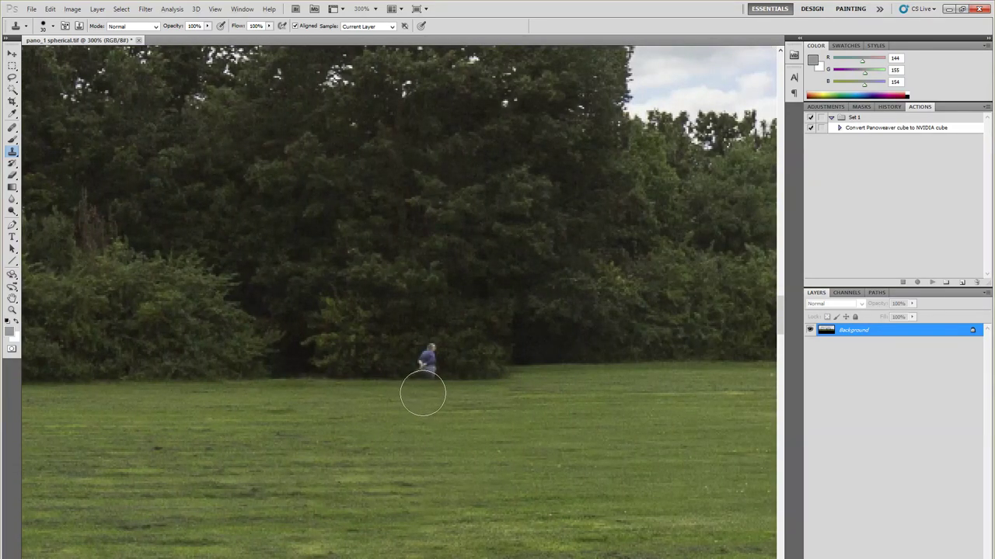
{"action": "left_click_drag", "start_coordinate": [424, 396], "coordinate": [430, 353]}
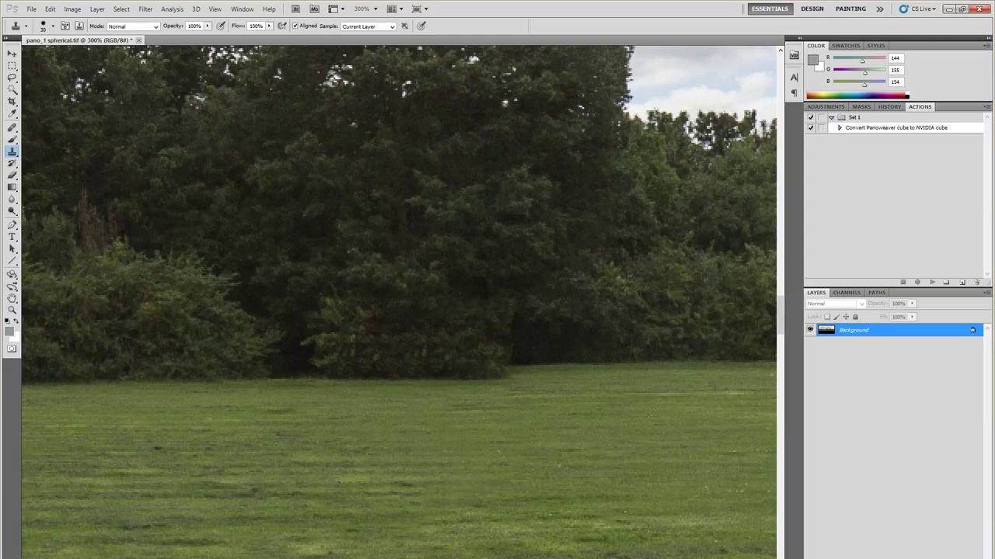
- Clone over the row of four birds on the grass
{"action": "scroll", "coordinate": [495, 489], "scroll_direction": "right", "scroll_amount": 10}
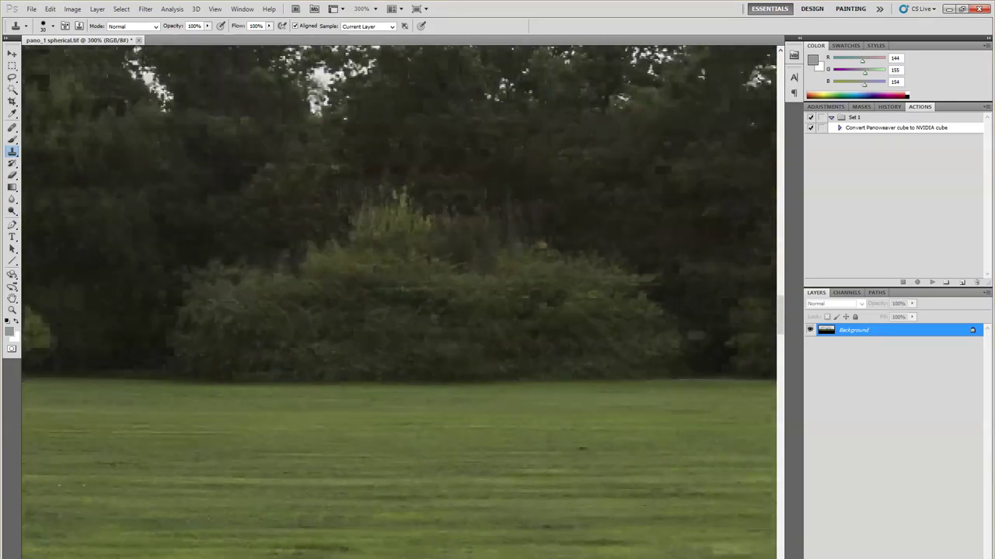
{"action": "scroll", "coordinate": [495, 489], "scroll_direction": "up", "scroll_amount": 5}
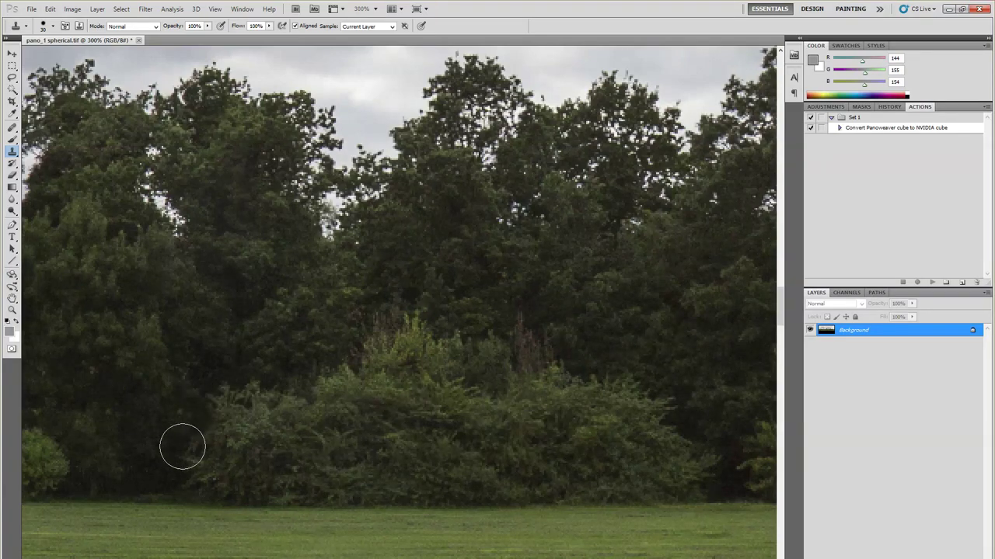
{"action": "scroll", "coordinate": [634, 505], "scroll_direction": "down", "scroll_amount": 3}
{"action": "scroll", "coordinate": [620, 547], "scroll_direction": "down", "scroll_amount": 1}
{"action": "scroll", "coordinate": [399, 303], "scroll_direction": "right", "scroll_amount": 5}
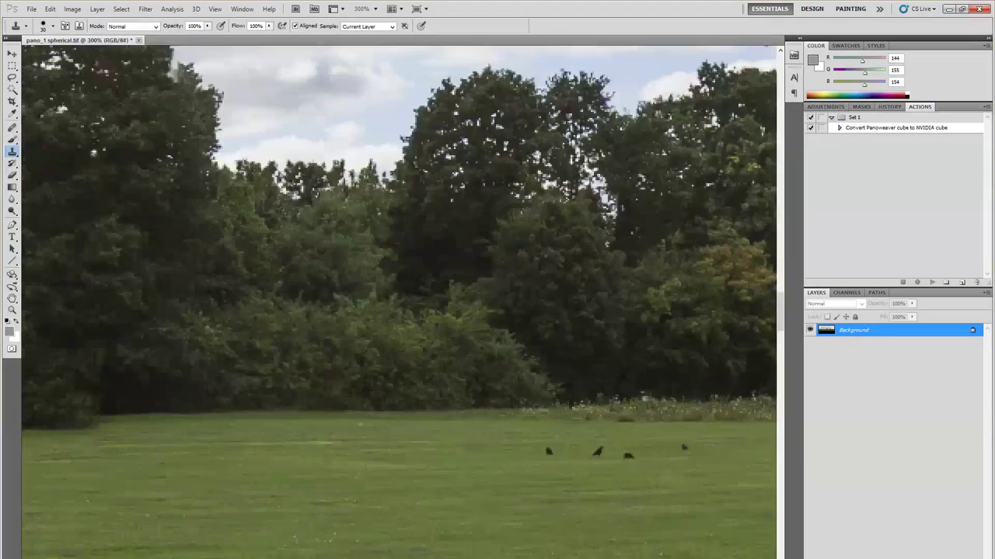
{"action": "scroll", "coordinate": [678, 524], "scroll_direction": "right", "scroll_amount": 1}
{"action": "scroll", "coordinate": [677, 500], "scroll_direction": "down", "scroll_amount": 1}
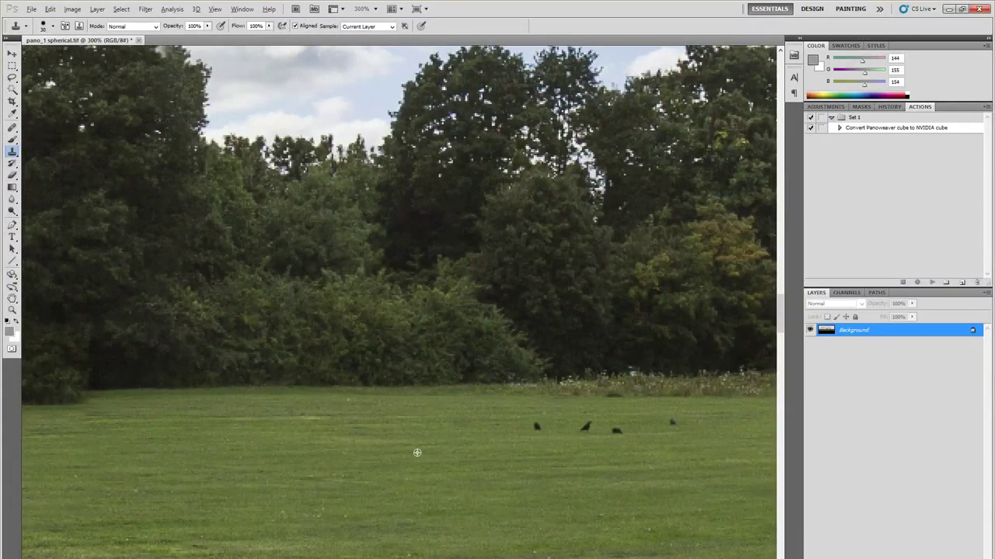
{"action": "left_click_drag", "start_coordinate": [428, 433], "coordinate": [673, 425]}
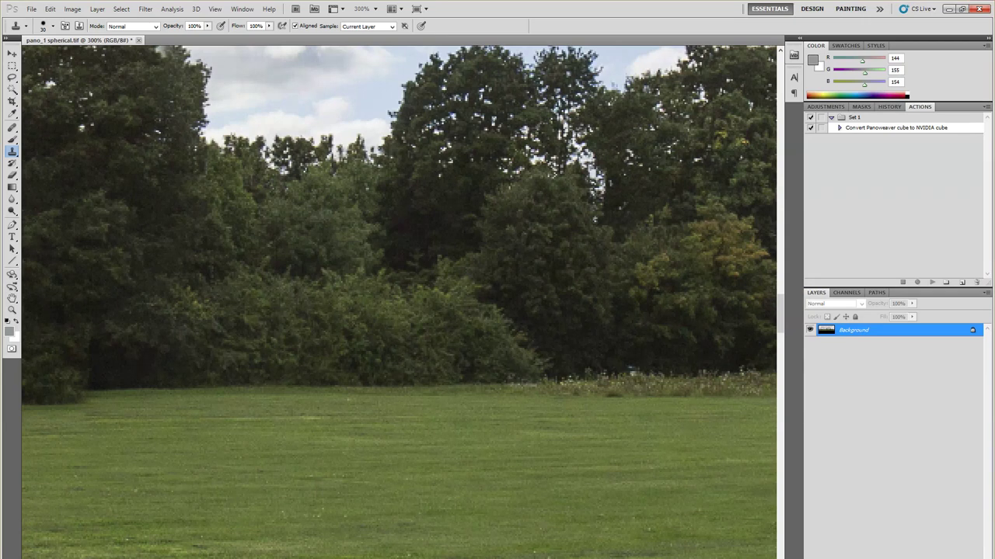
- Remove the red object at the meadow edge using clean meadow as source
{"action": "scroll", "coordinate": [721, 408], "scroll_direction": "right", "scroll_amount": 8}
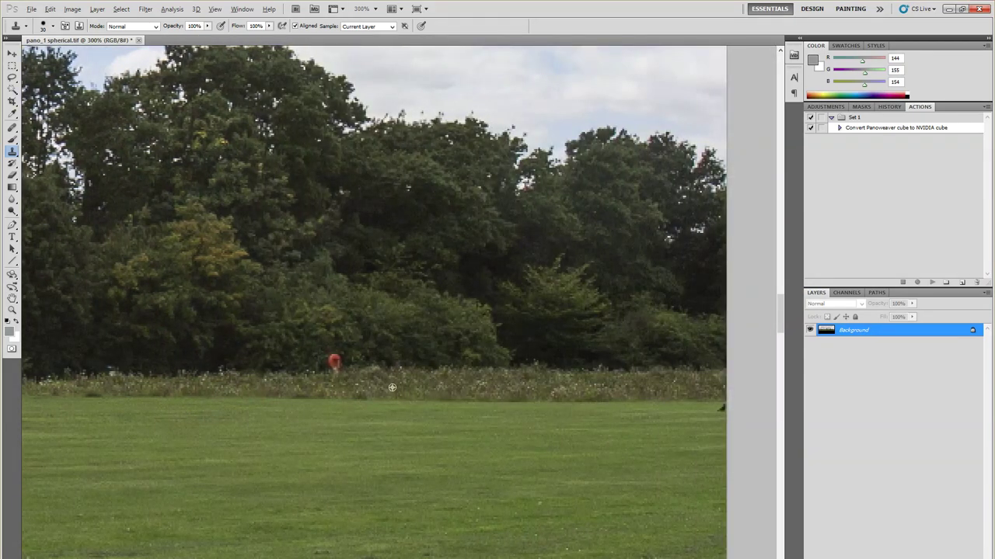
{"action": "left_click", "coordinate": [387, 372], "text": "alt"}
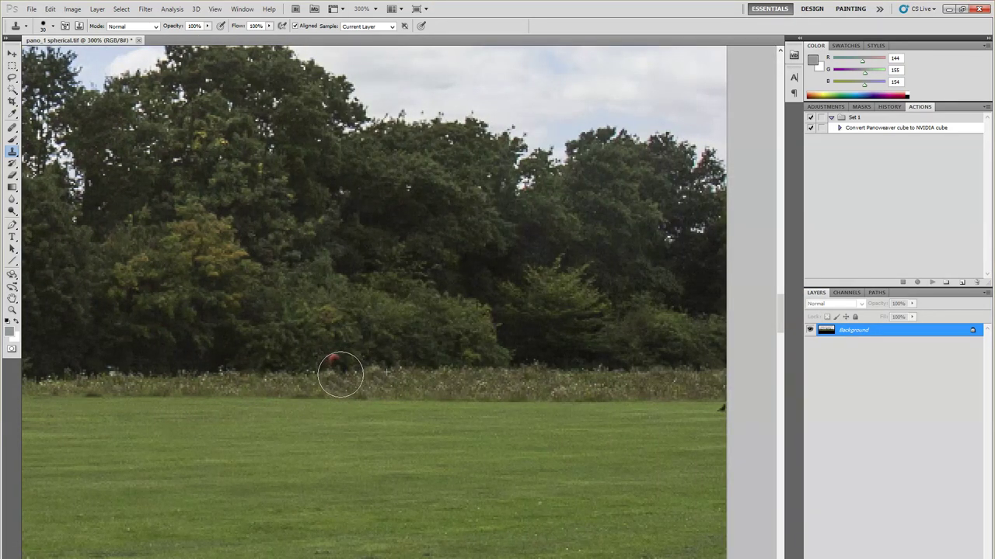
{"action": "left_click_drag", "start_coordinate": [338, 375], "coordinate": [330, 372]}
{"action": "scroll", "coordinate": [662, 497], "scroll_direction": "right", "scroll_amount": 5}
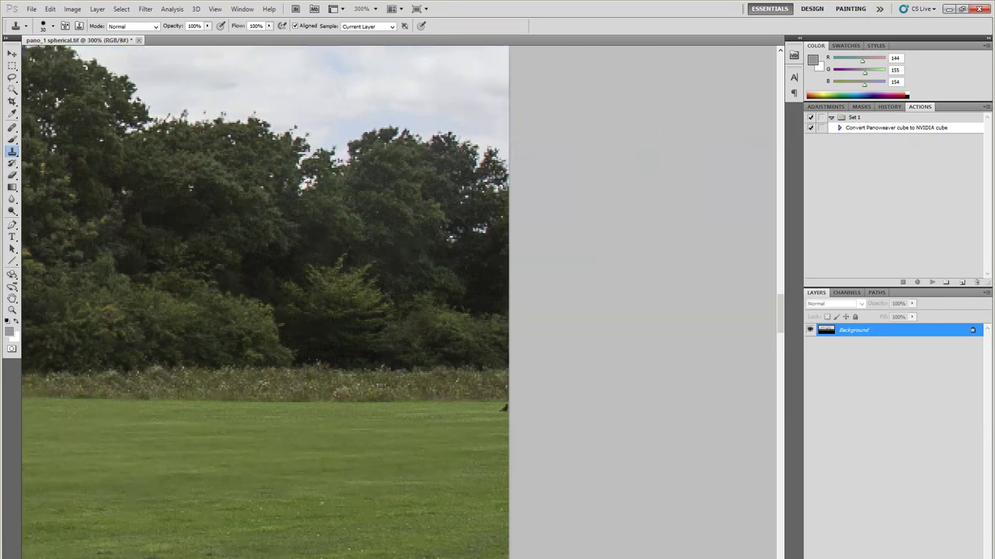
{"action": "scroll", "coordinate": [662, 497], "scroll_direction": "left", "scroll_amount": 4}
{"action": "scroll", "coordinate": [662, 497], "scroll_direction": "down", "scroll_amount": 1}
{"action": "scroll", "coordinate": [662, 497], "scroll_direction": "down", "scroll_amount": 12}
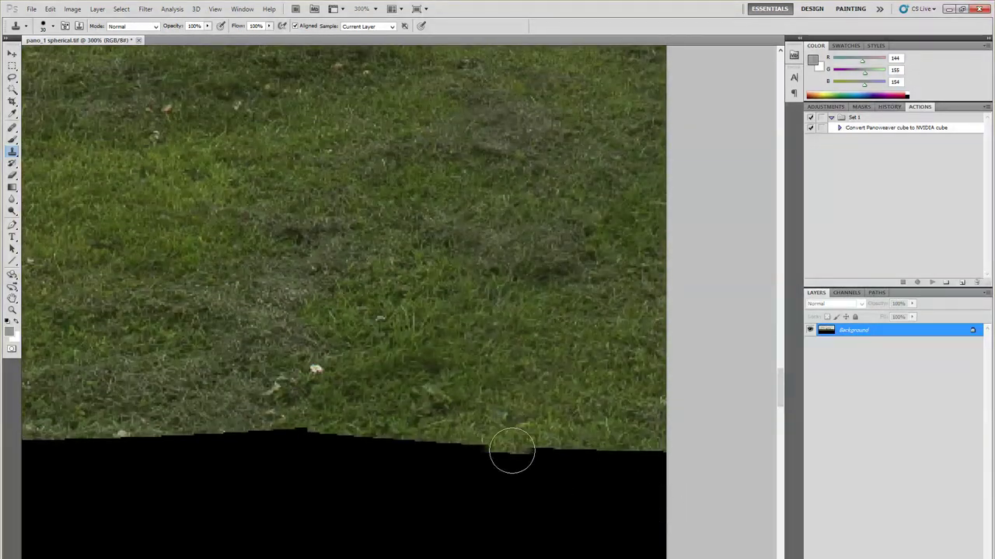
{"action": "scroll", "coordinate": [511, 452], "scroll_direction": "up", "scroll_amount": 15}
{"action": "scroll", "coordinate": [511, 451], "scroll_direction": "down", "scroll_amount": 2}
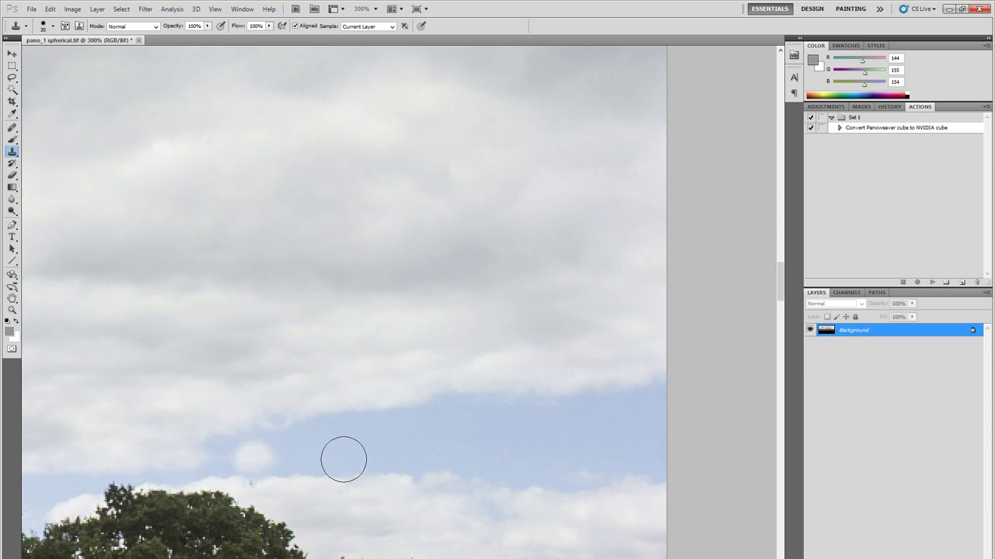
{"action": "scroll", "coordinate": [482, 485], "scroll_direction": "down", "scroll_amount": 1}
{"action": "scroll", "coordinate": [498, 478], "scroll_direction": "up", "scroll_amount": 4}
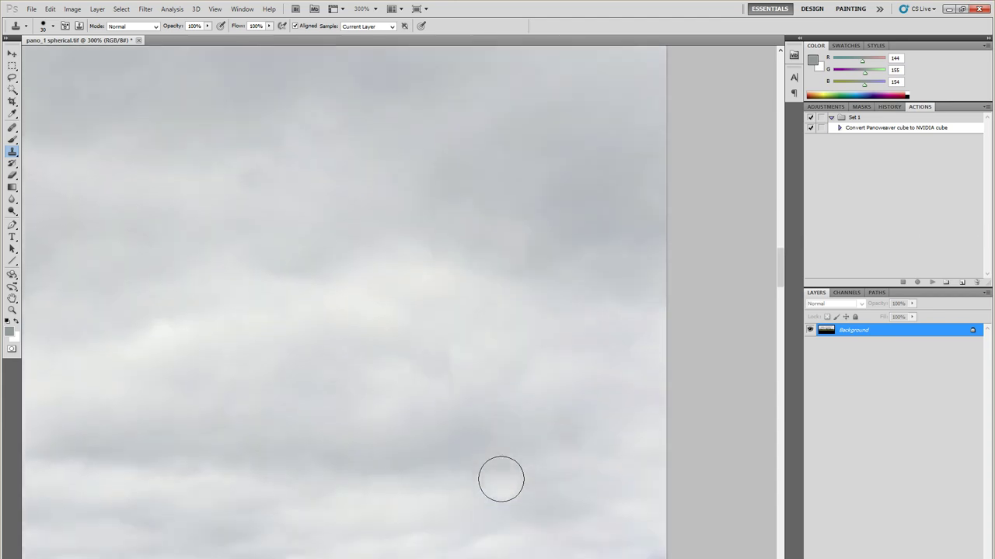
{"action": "scroll", "coordinate": [493, 474], "scroll_direction": "down", "scroll_amount": 2}
{"action": "scroll", "coordinate": [488, 471], "scroll_direction": "down", "scroll_amount": 2}
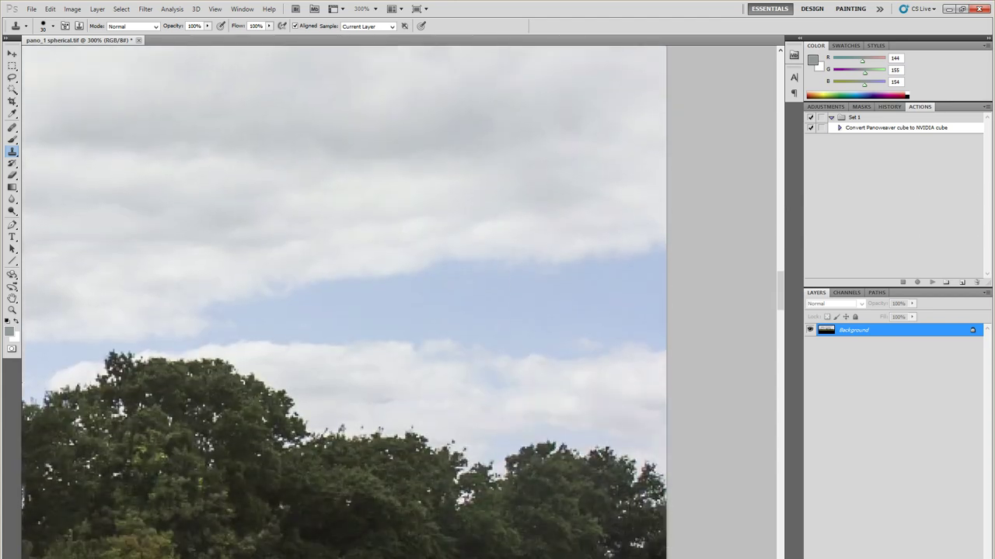
{"action": "scroll", "coordinate": [564, 532], "scroll_direction": "left", "scroll_amount": 3}
{"action": "scroll", "coordinate": [563, 532], "scroll_direction": "up", "scroll_amount": 2}
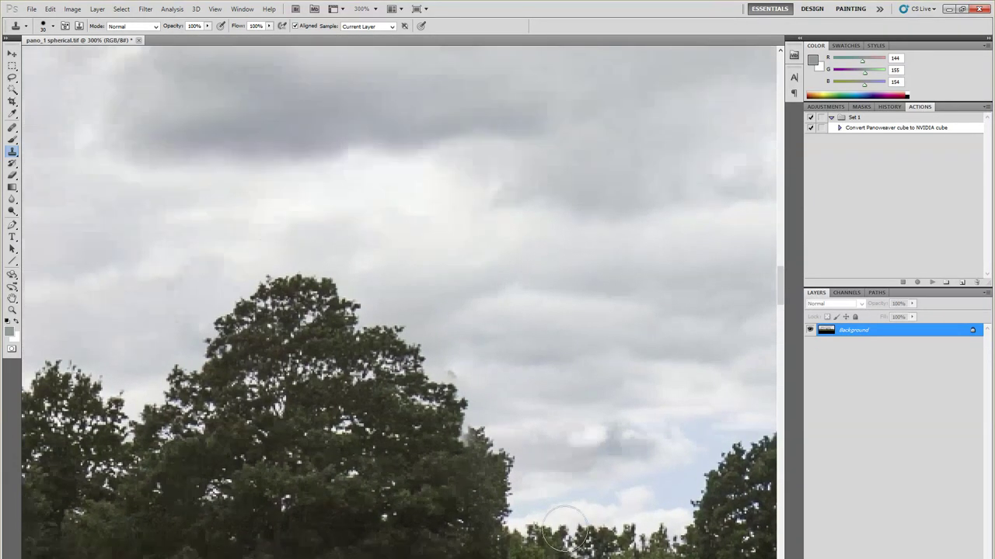
{"action": "scroll", "coordinate": [563, 529], "scroll_direction": "up", "scroll_amount": 1}
{"action": "scroll", "coordinate": [563, 528], "scroll_direction": "down", "scroll_amount": 2, "text": "alt"}
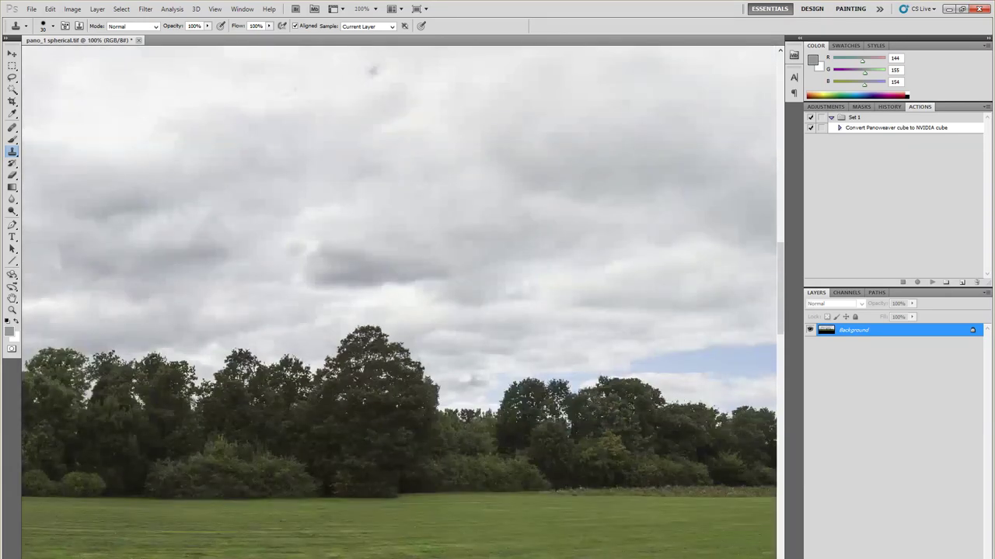
{"action": "scroll", "coordinate": [399, 302], "scroll_direction": "left", "scroll_amount": 10}
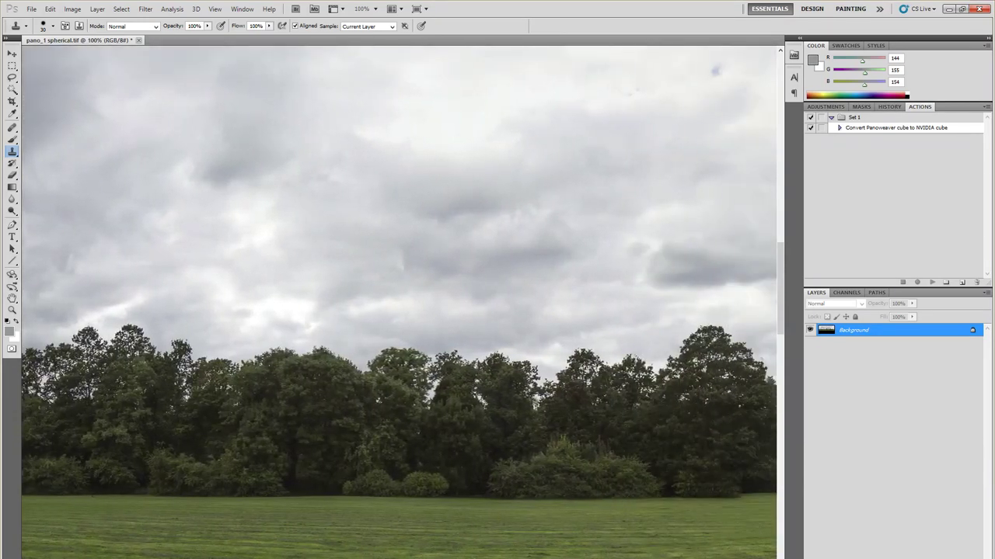
{"action": "scroll", "coordinate": [398, 302], "scroll_direction": "left", "scroll_amount": 10}
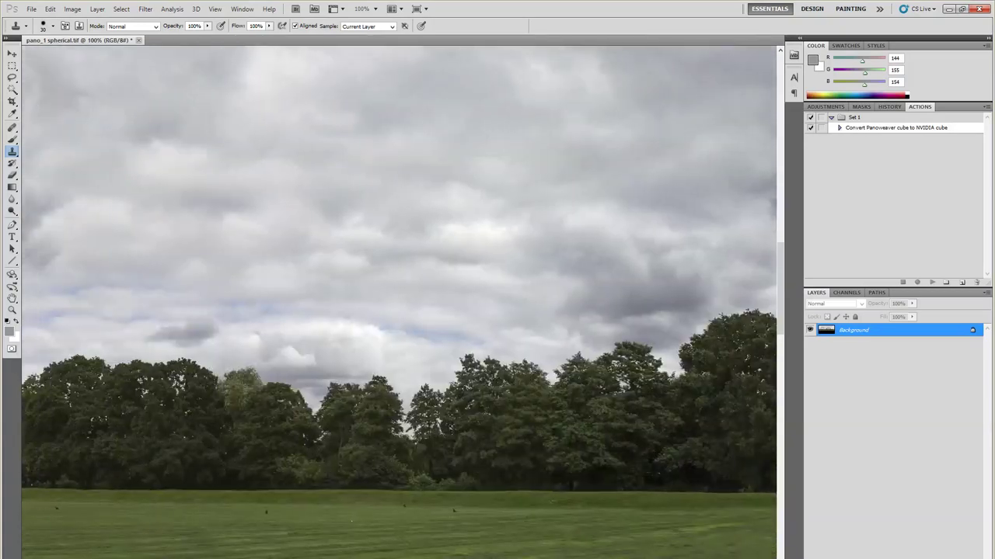
{"action": "scroll", "coordinate": [399, 303], "scroll_direction": "left", "scroll_amount": 5}
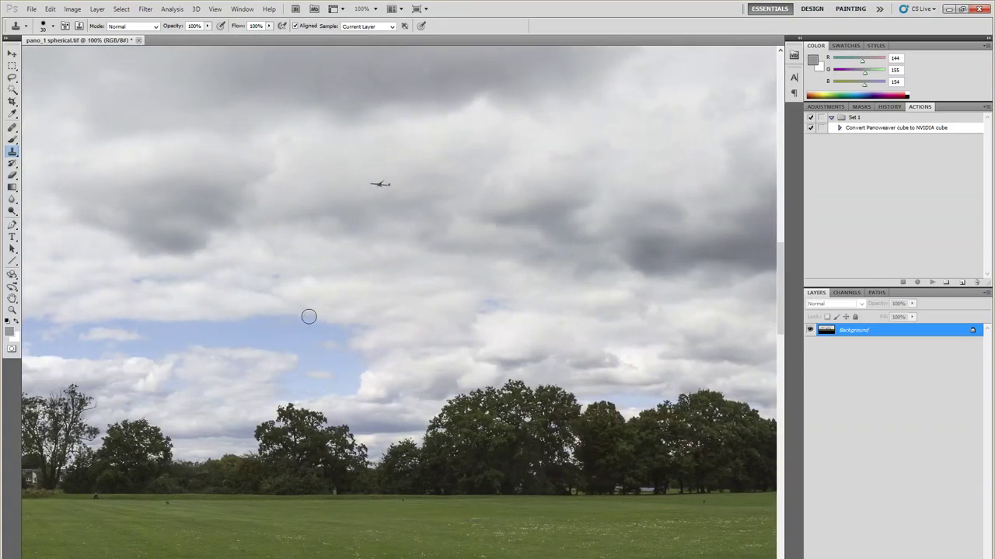
{"action": "scroll", "coordinate": [432, 462], "scroll_direction": "up", "scroll_amount": 2, "text": "alt"}
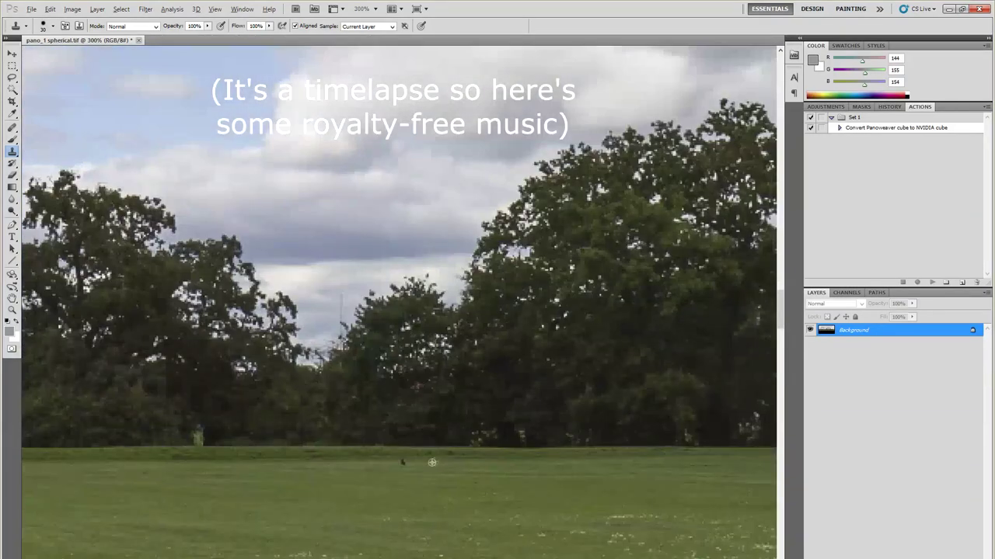
{"action": "scroll", "coordinate": [395, 511], "scroll_direction": "left", "scroll_amount": 5}
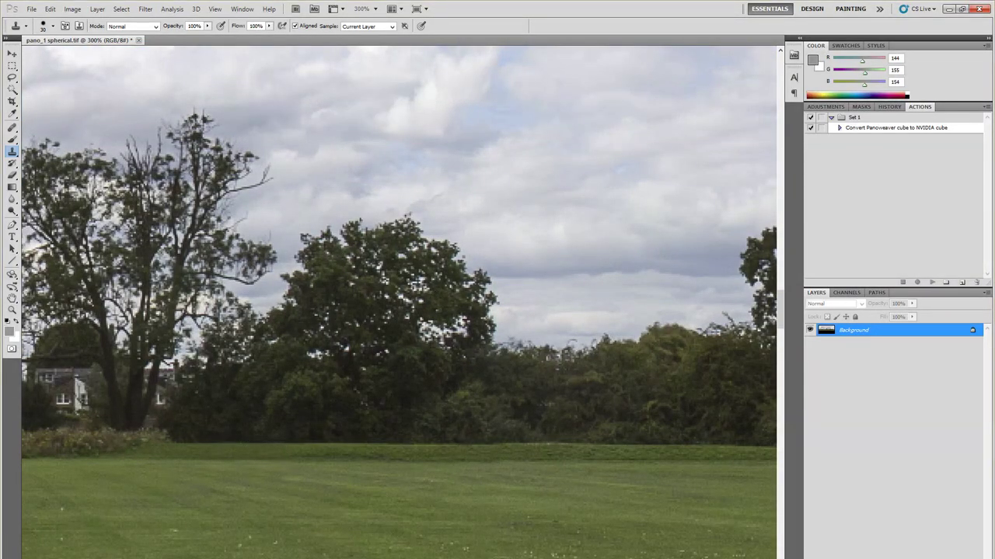
{"action": "scroll", "coordinate": [398, 302], "scroll_direction": "left", "scroll_amount": 5}
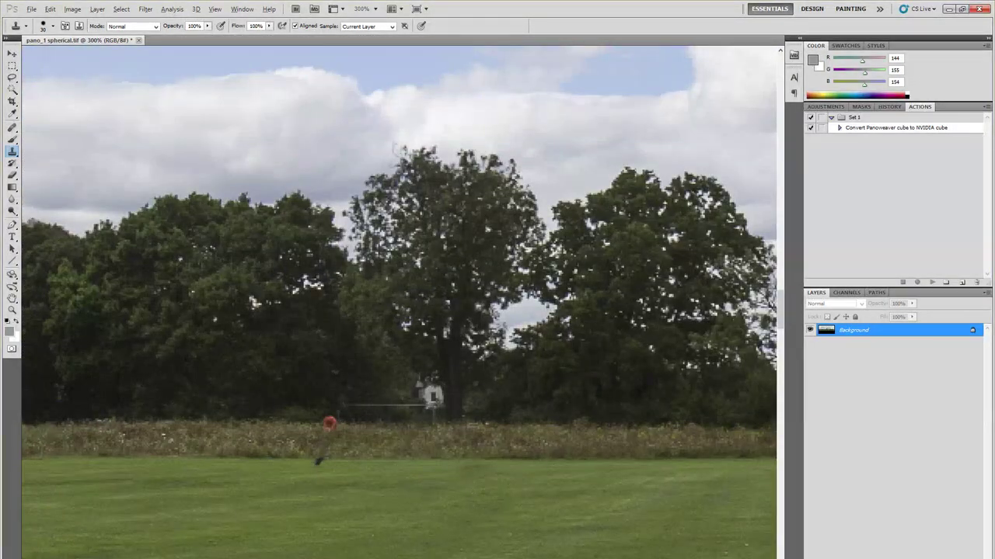
{"action": "scroll", "coordinate": [336, 426], "scroll_direction": "left", "scroll_amount": 5}
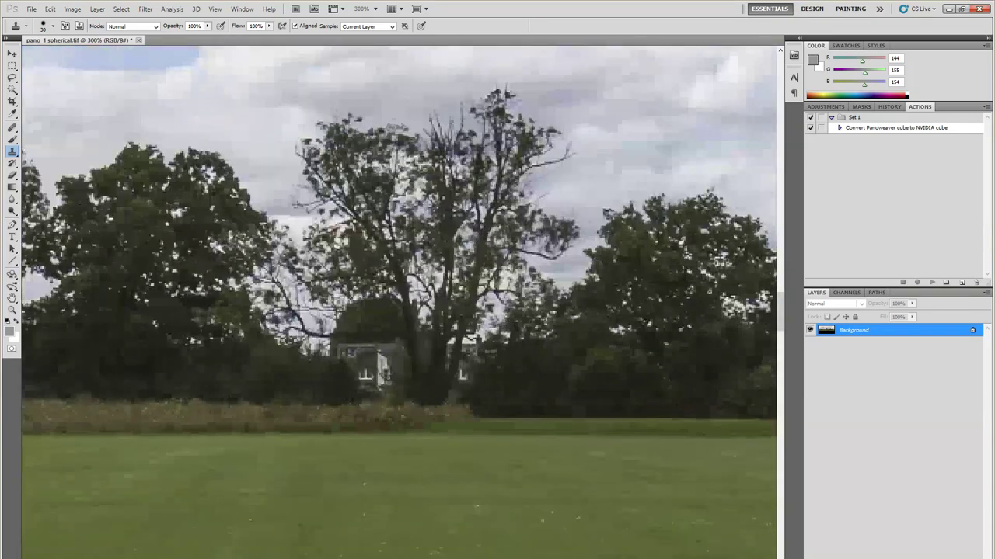
{"action": "scroll", "coordinate": [336, 426], "scroll_direction": "down", "scroll_amount": 3, "text": "alt"}
{"action": "scroll", "coordinate": [204, 409], "scroll_direction": "up", "scroll_amount": 3, "text": "alt"}
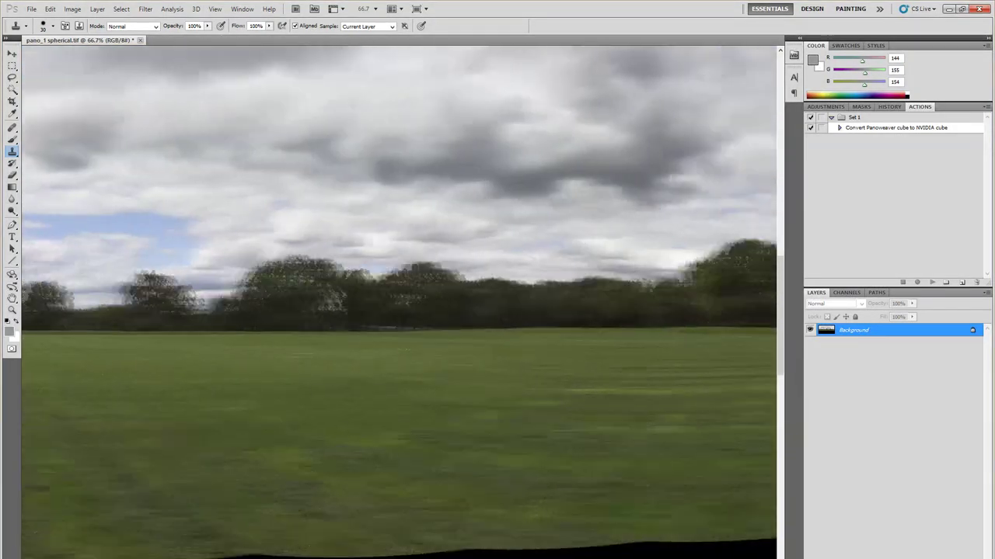
{"action": "scroll", "coordinate": [403, 399], "scroll_direction": "up", "scroll_amount": 1, "text": "alt"}
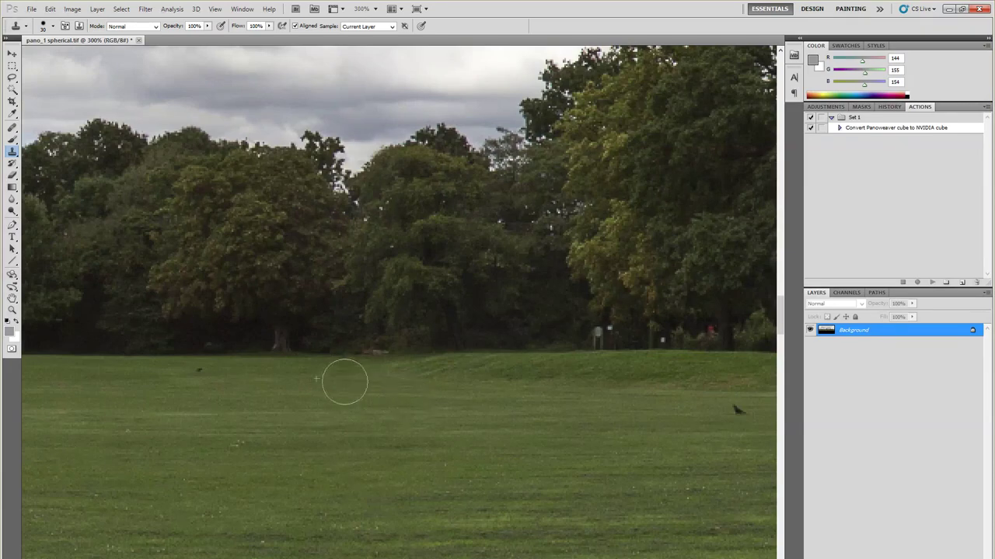
{"action": "scroll", "coordinate": [283, 432], "scroll_direction": "right", "scroll_amount": 5}
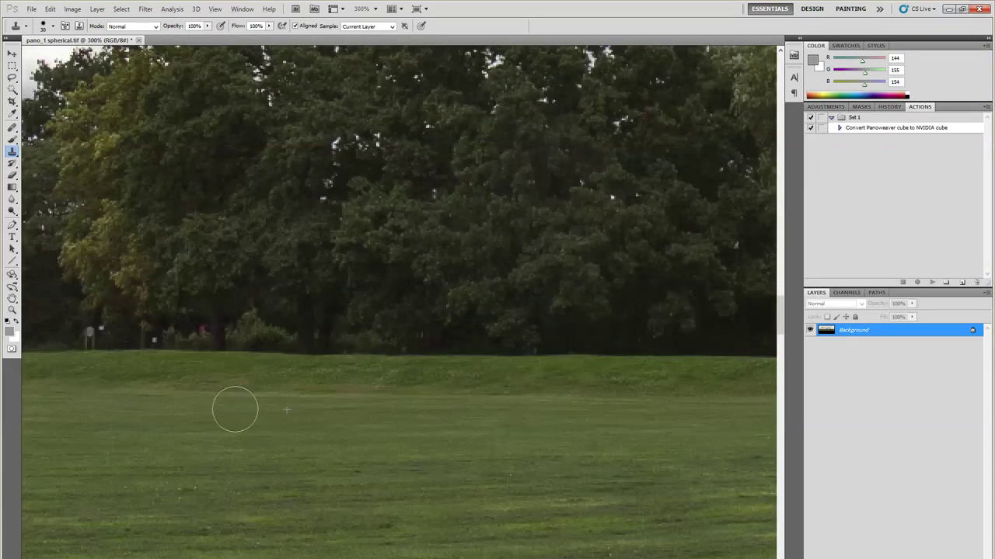
{"action": "scroll", "coordinate": [235, 408], "scroll_direction": "right", "scroll_amount": 5}
{"action": "scroll", "coordinate": [359, 425], "scroll_direction": "right", "scroll_amount": 5}
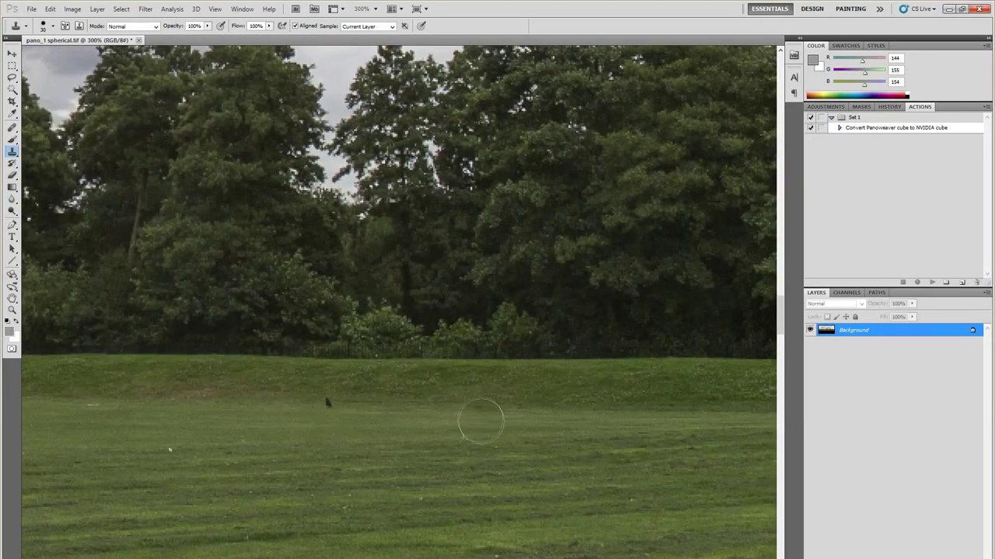
{"action": "scroll", "coordinate": [169, 449], "scroll_direction": "down", "scroll_amount": 8, "text": "alt"}
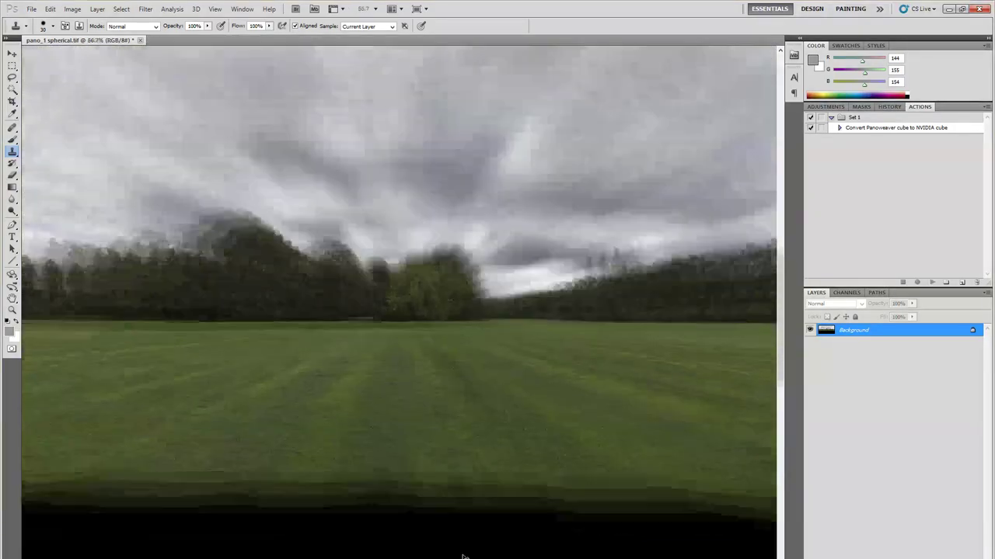
{"action": "scroll", "coordinate": [401, 336], "scroll_direction": "up", "scroll_amount": 6, "text": "alt"}
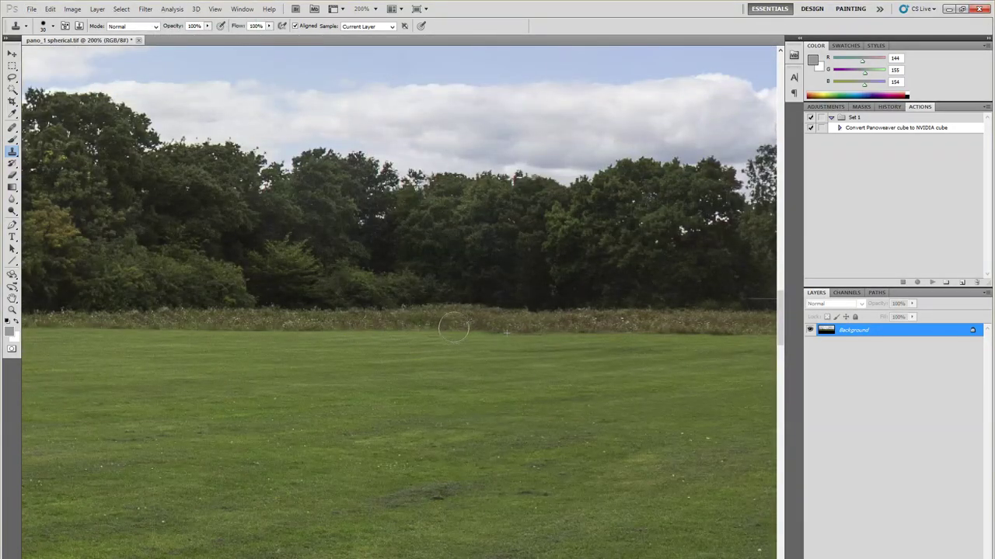
{"action": "scroll", "coordinate": [522, 414], "scroll_direction": "down", "scroll_amount": 7, "text": "alt"}
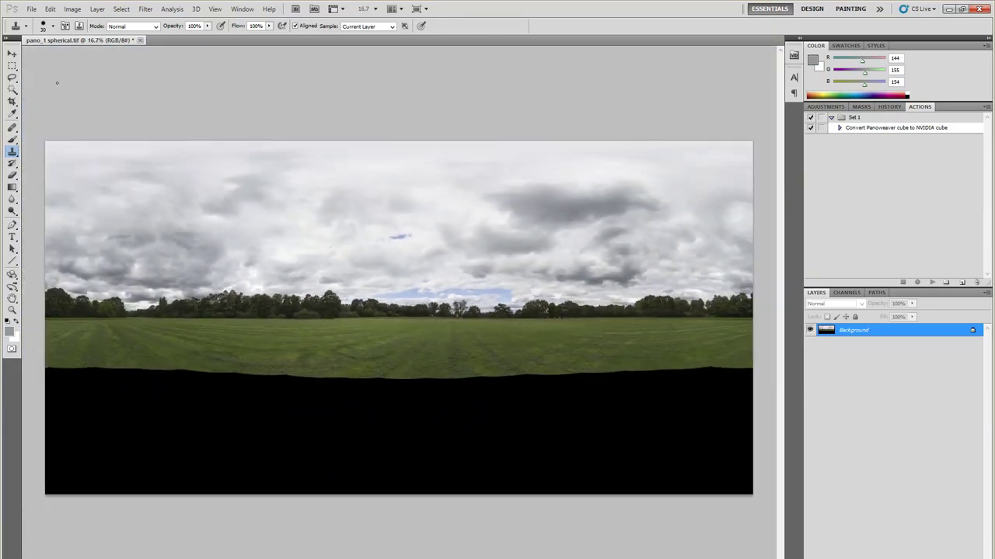
- Save As pano_1 spherical.psd in Photoshop (*.PSD;*.PDD) format
{"action": "left_click", "coordinate": [30, 9]}
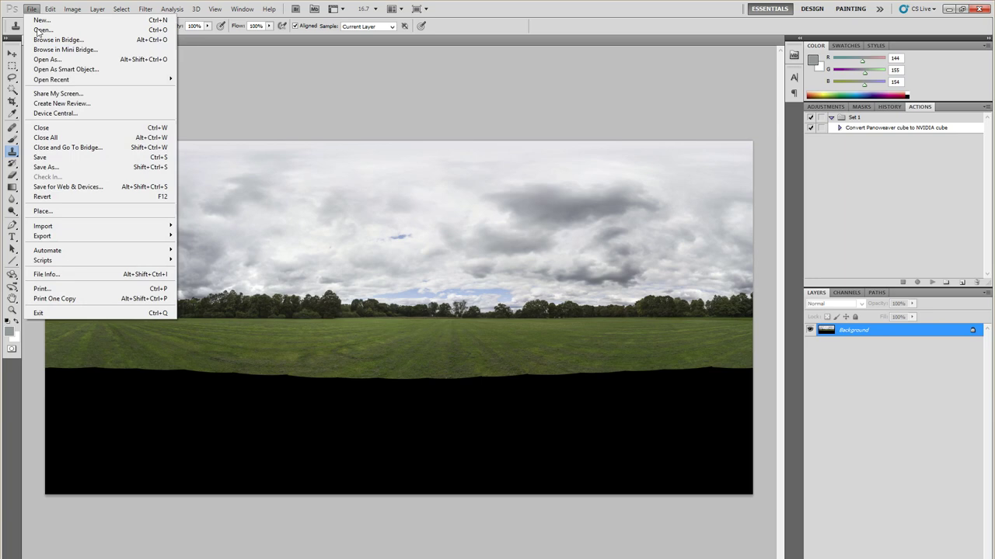
{"action": "left_click", "coordinate": [63, 161]}
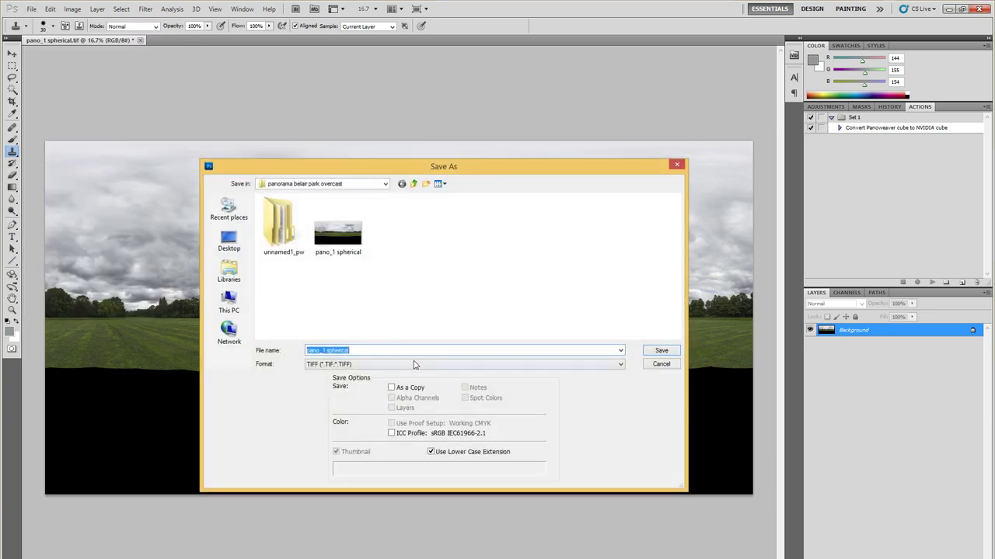
{"action": "left_click", "coordinate": [491, 365]}
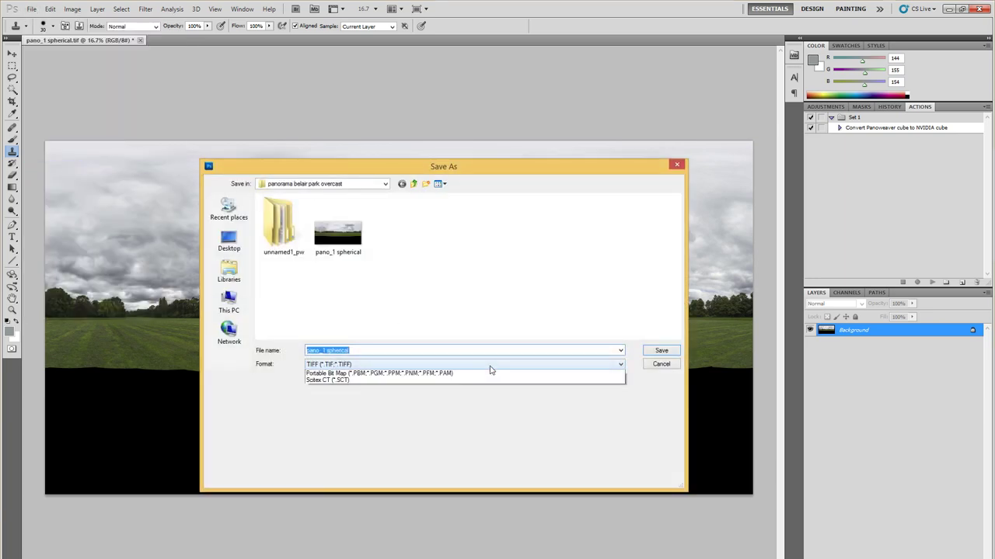
{"action": "left_click", "coordinate": [431, 374]}
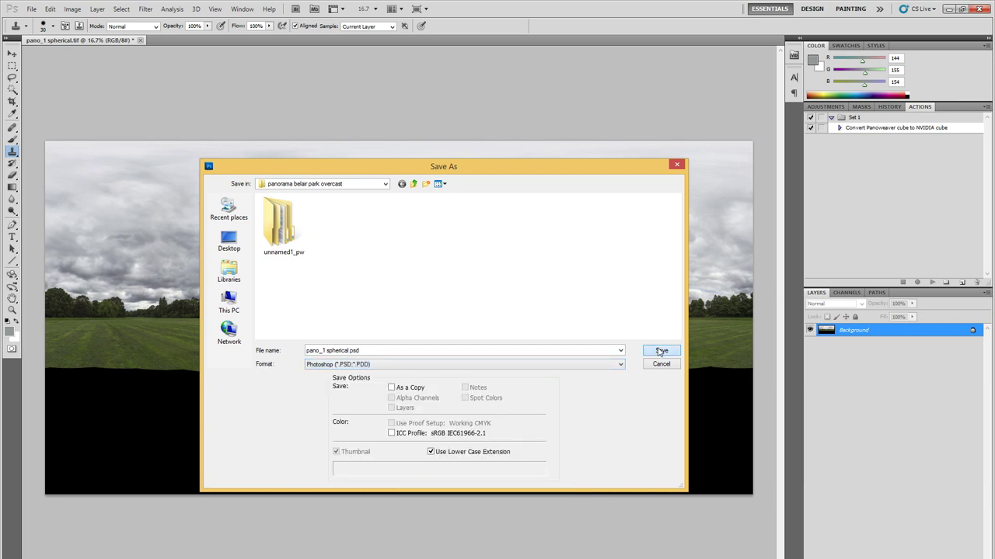
{"action": "left_click", "coordinate": [660, 351]}
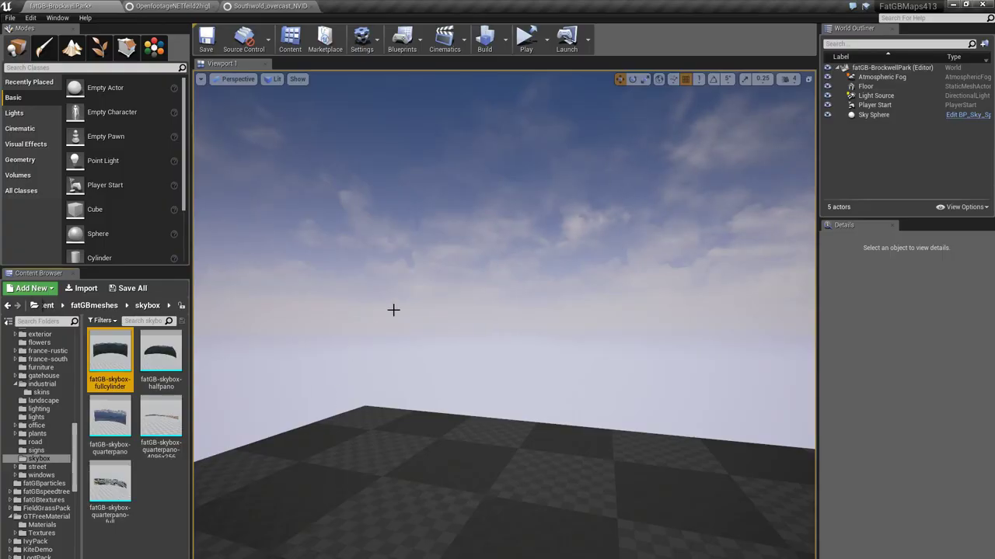
- Fly the Unreal viewport camera forward over the level floor
{"action": "right_click_drag", "start_coordinate": [393, 310], "coordinate": [388, 313]}
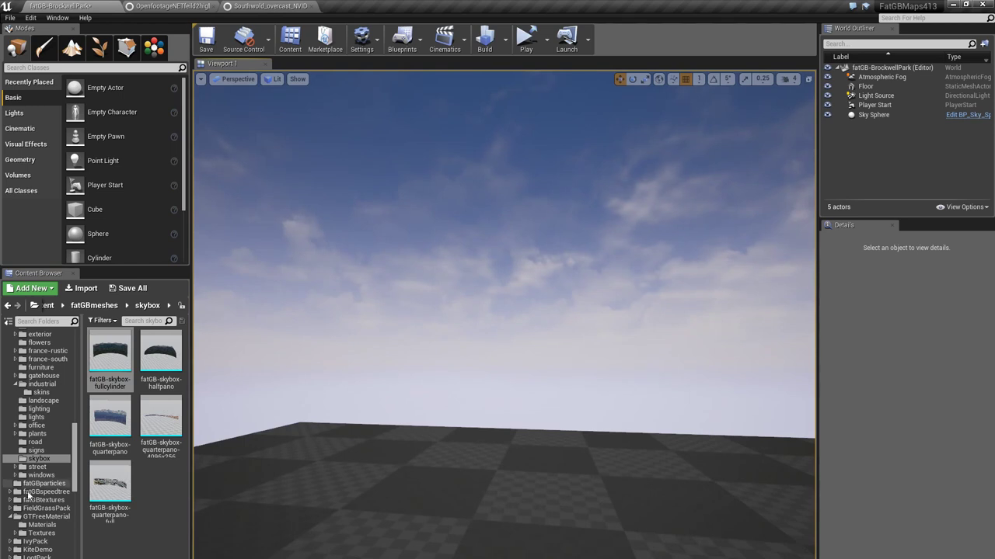
{"action": "scroll", "coordinate": [32, 482], "scroll_direction": "up", "scroll_amount": 5}
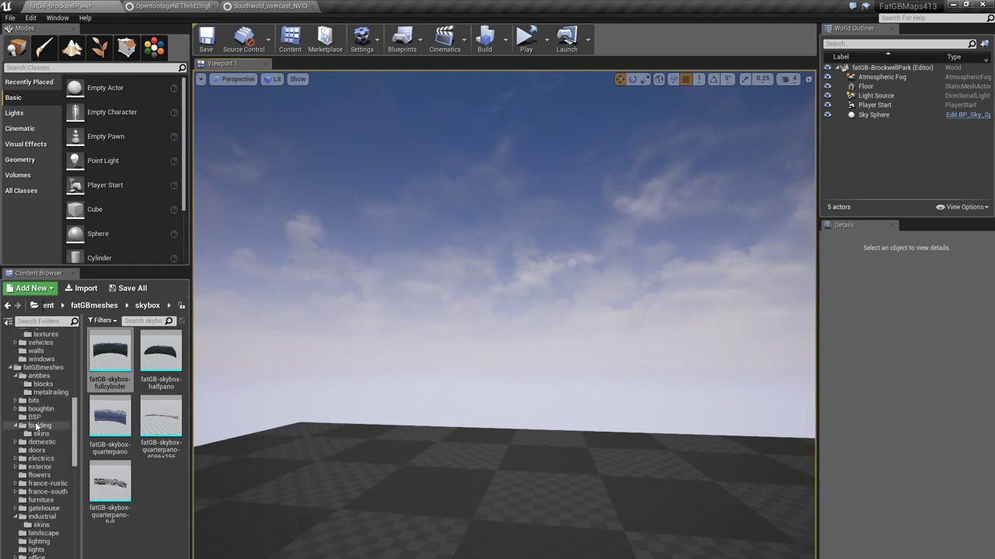
{"action": "scroll", "coordinate": [36, 425], "scroll_direction": "up", "scroll_amount": 3}
- Open Southwold_overcast_NVIDIA_cubemap from the skybox folder and zoom its preview in and out
{"action": "left_click", "coordinate": [38, 418]}
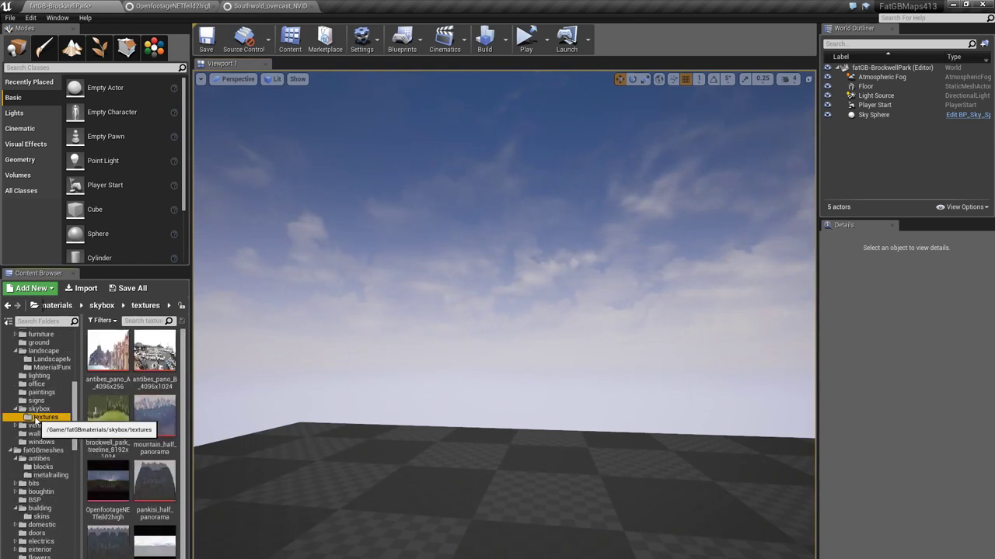
{"action": "double_click", "coordinate": [159, 555]}
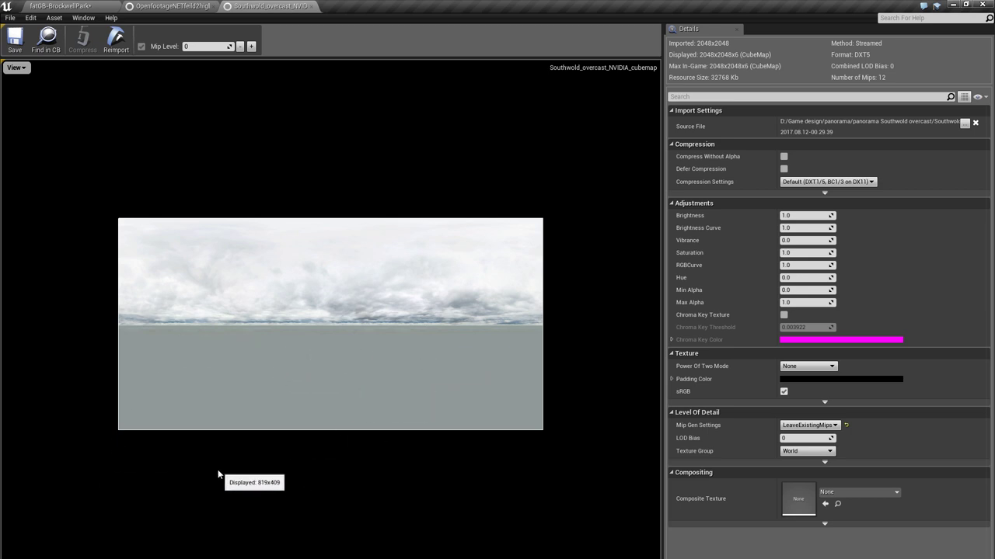
{"action": "scroll", "coordinate": [233, 487], "scroll_direction": "up", "scroll_amount": 5}
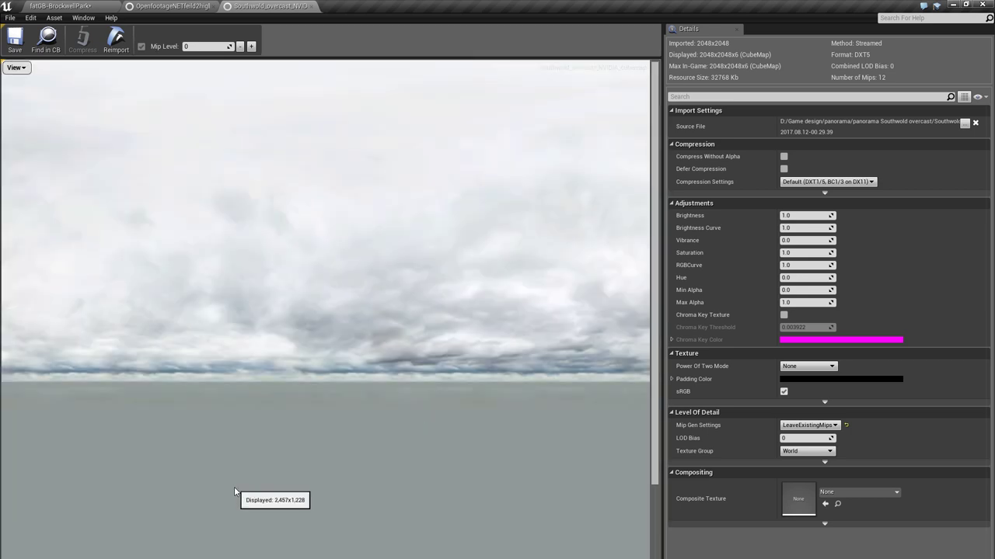
{"action": "scroll", "coordinate": [233, 487], "scroll_direction": "down", "scroll_amount": 2}
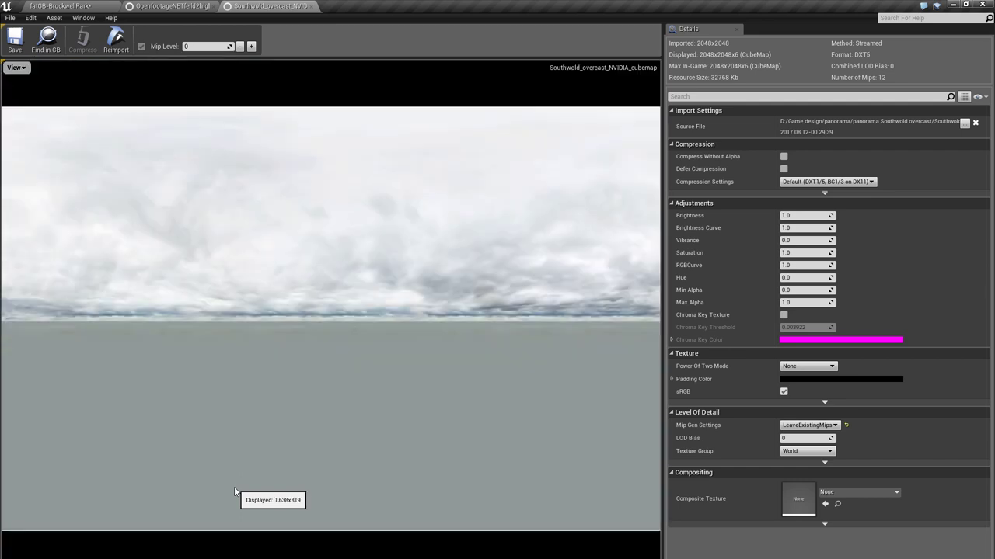
{"action": "scroll", "coordinate": [234, 487], "scroll_direction": "down", "scroll_amount": 2}
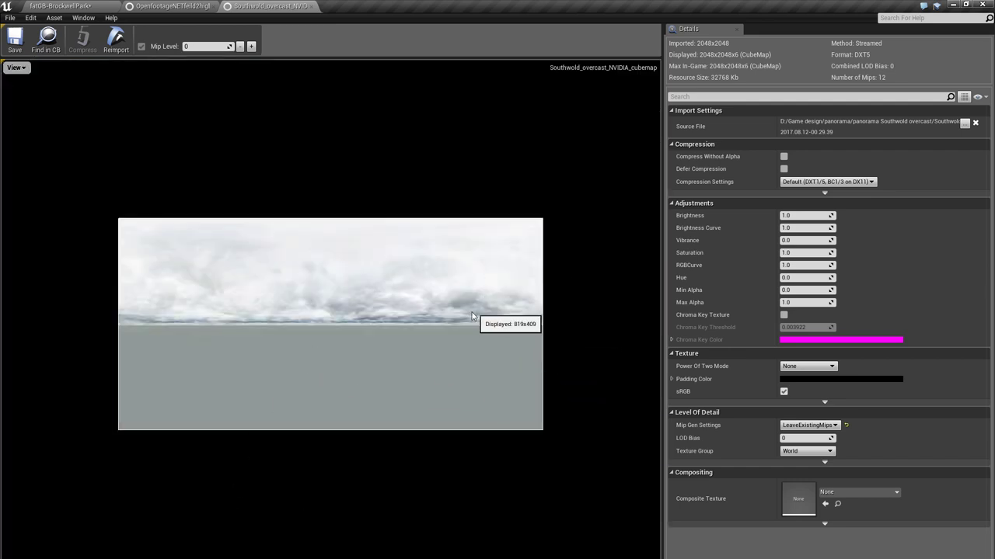
{"action": "scroll", "coordinate": [471, 315], "scroll_direction": "up", "scroll_amount": 4}
{"action": "scroll", "coordinate": [471, 316], "scroll_direction": "down", "scroll_amount": 1}
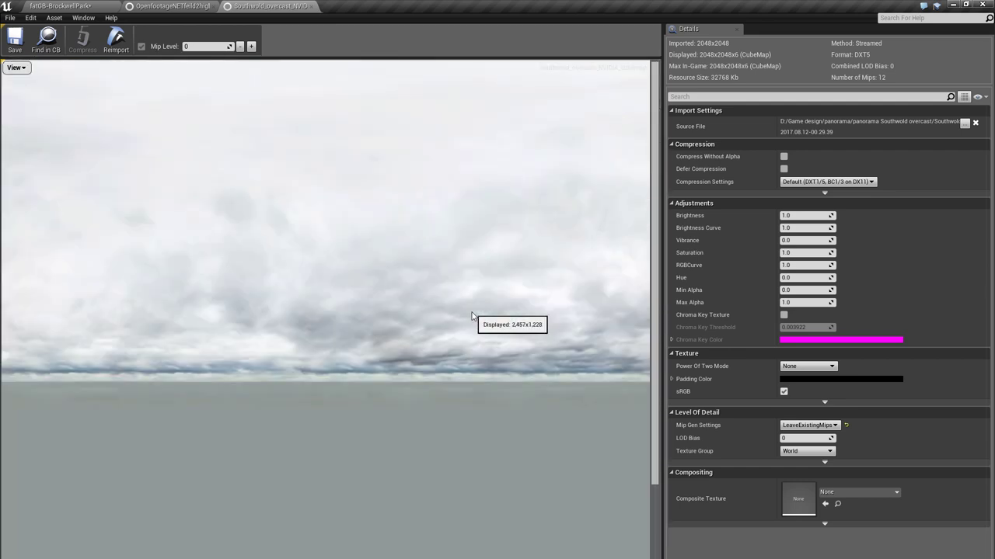
{"action": "scroll", "coordinate": [474, 379], "scroll_direction": "down", "scroll_amount": 2}
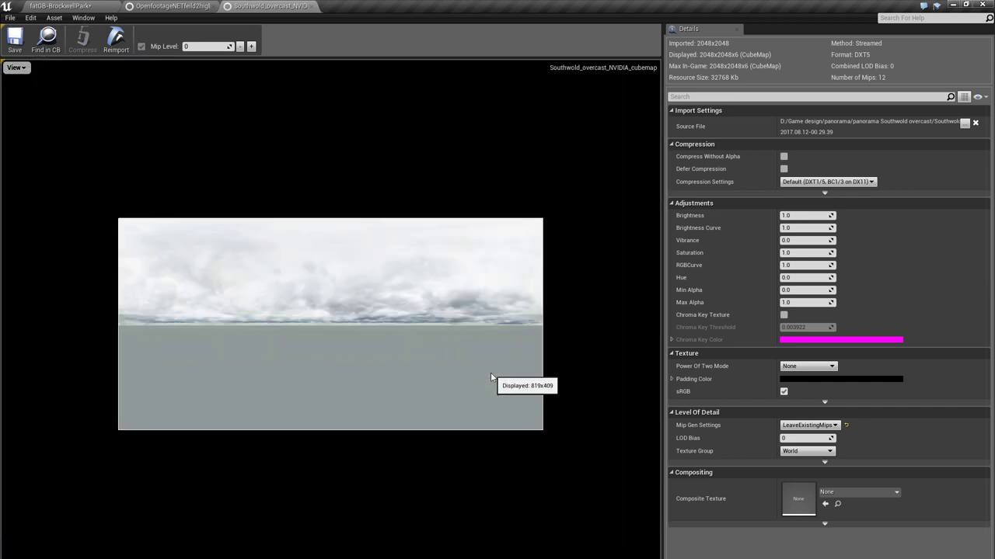
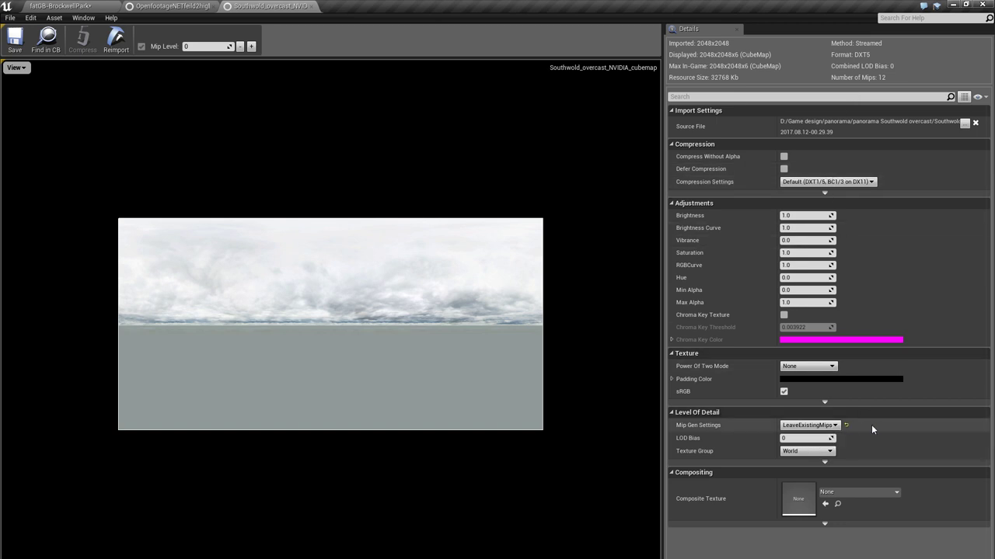
- Set the Southwold_overcast cubemap's Mip Gen Settings to NoMipmaps
{"action": "left_click", "coordinate": [832, 426]}
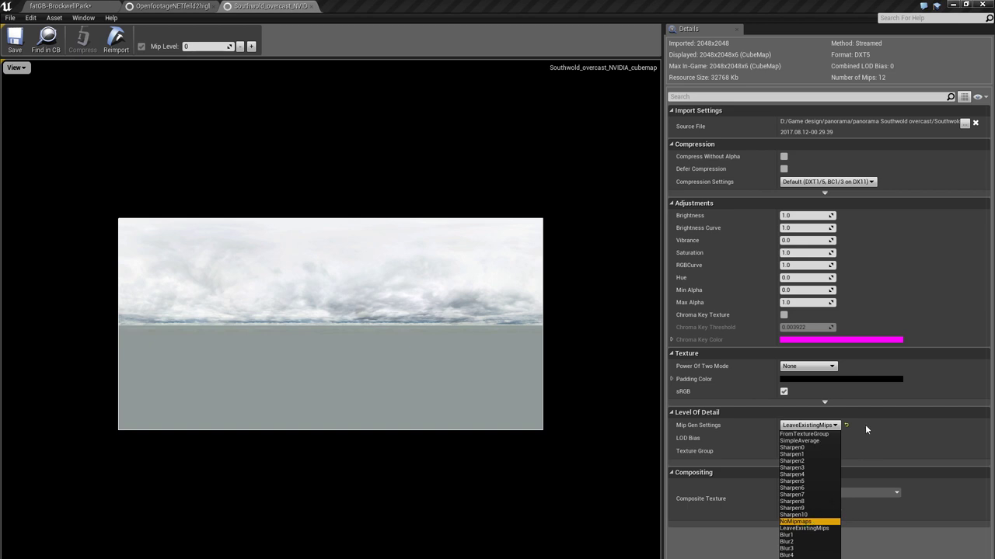
{"action": "key", "text": "Return"}
{"action": "scroll", "coordinate": [384, 335], "scroll_direction": "up", "scroll_amount": 6}
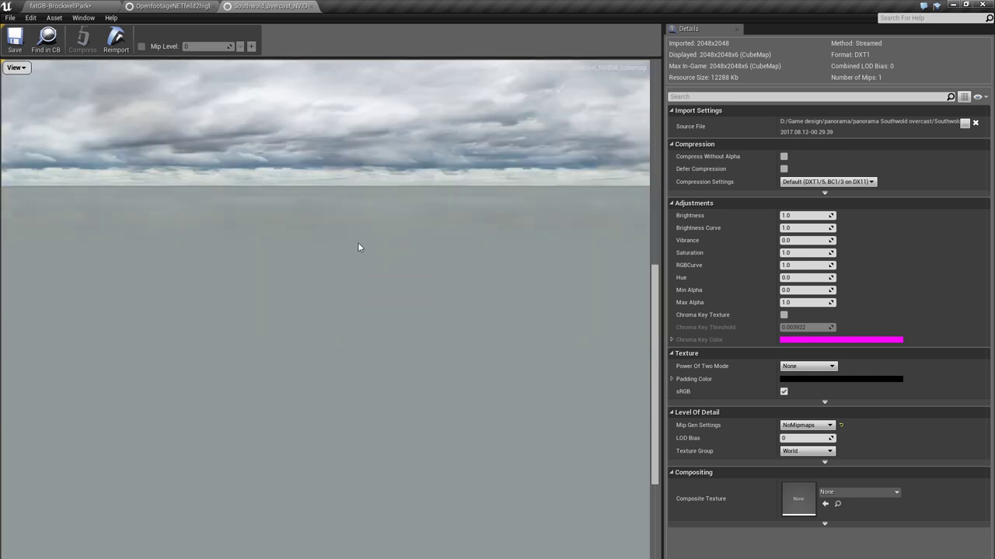
{"action": "scroll", "coordinate": [384, 215], "scroll_direction": "down", "scroll_amount": 6}
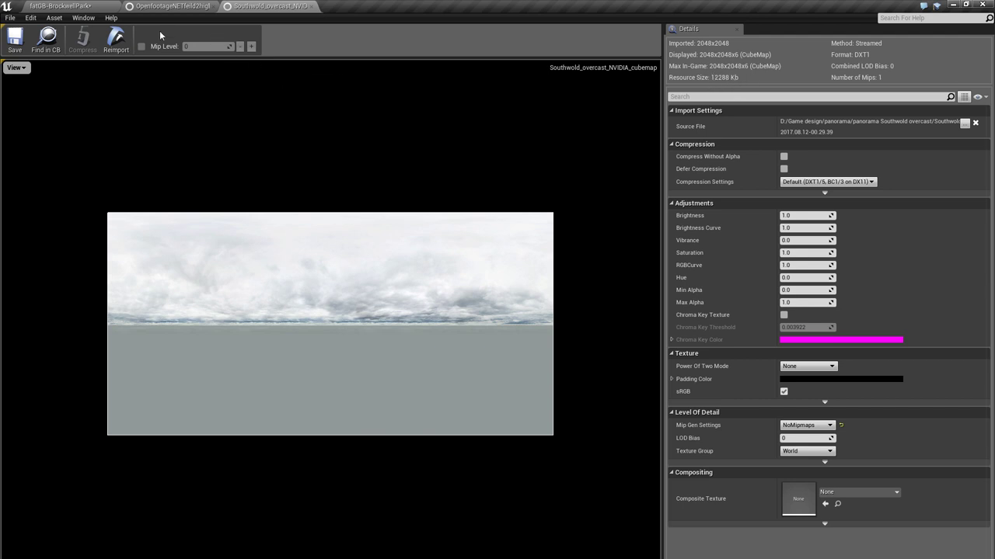
{"action": "left_click", "coordinate": [177, 6]}
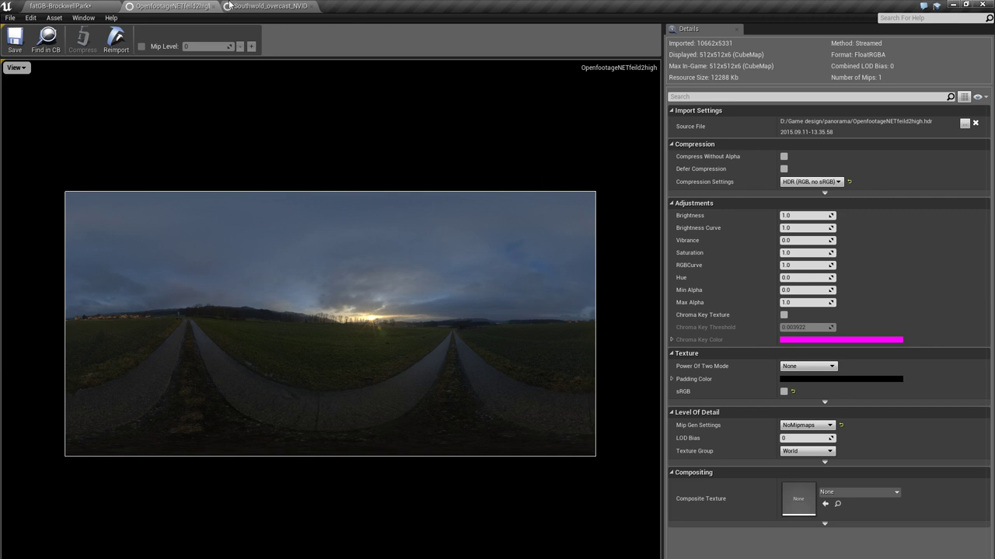
- Glance back at the Southwold_overcast cubemap, then return to the fatGB-BrockwellPark level
{"action": "left_click", "coordinate": [257, 5]}
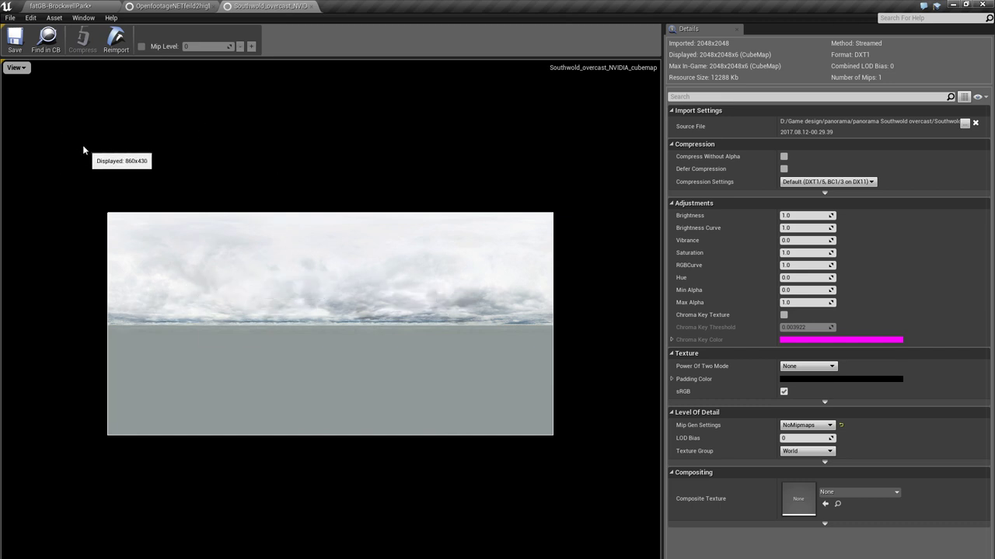
{"action": "left_click", "coordinate": [68, 5]}
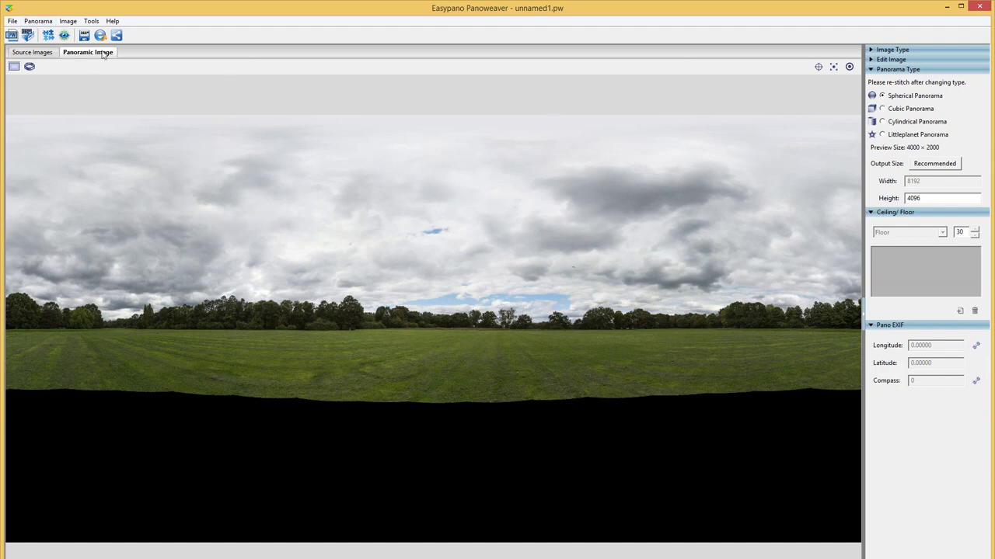
- Import pano_1 spherical from the panorama belair park overcast folder as a panoramic image
{"action": "left_click", "coordinate": [38, 22]}
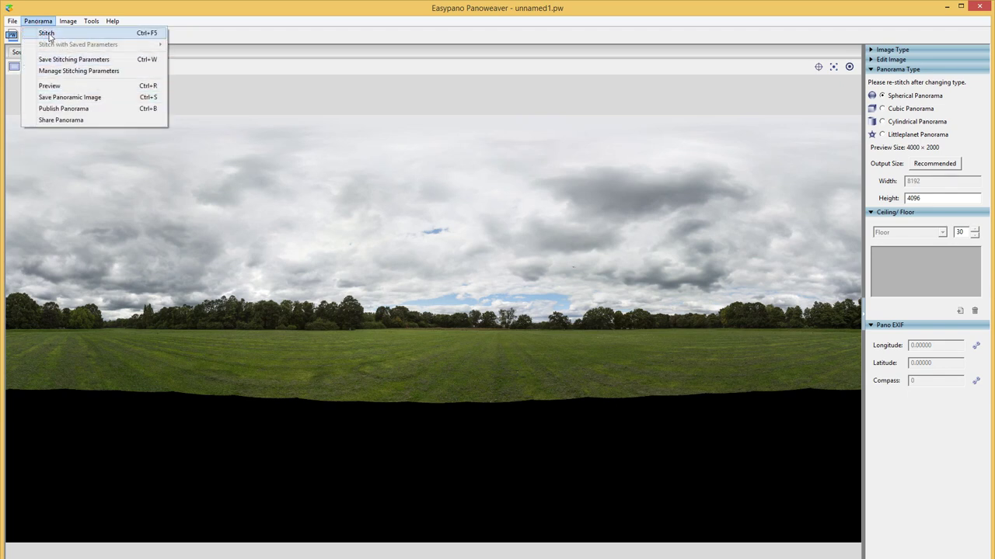
{"action": "mouse_move", "coordinate": [16, 23]}
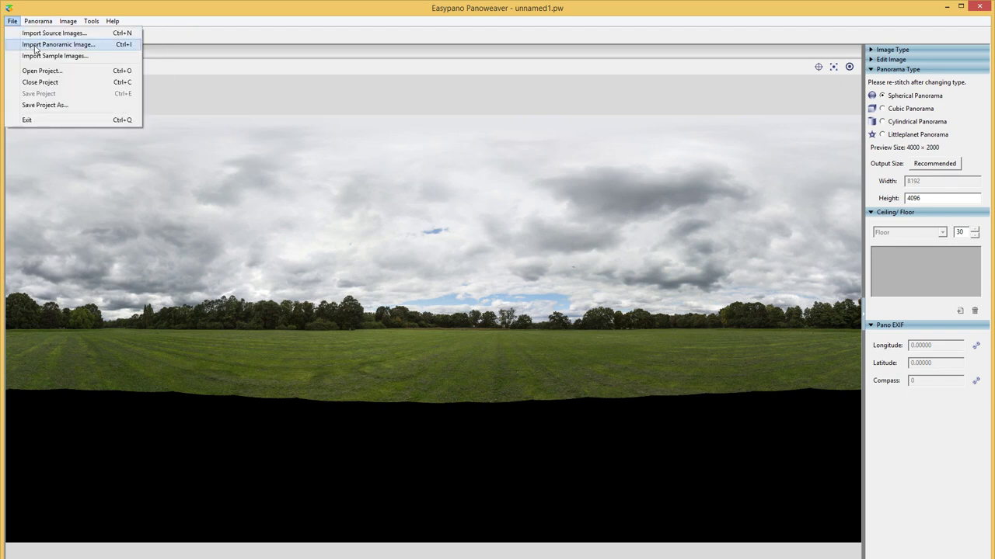
{"action": "left_click", "coordinate": [34, 45]}
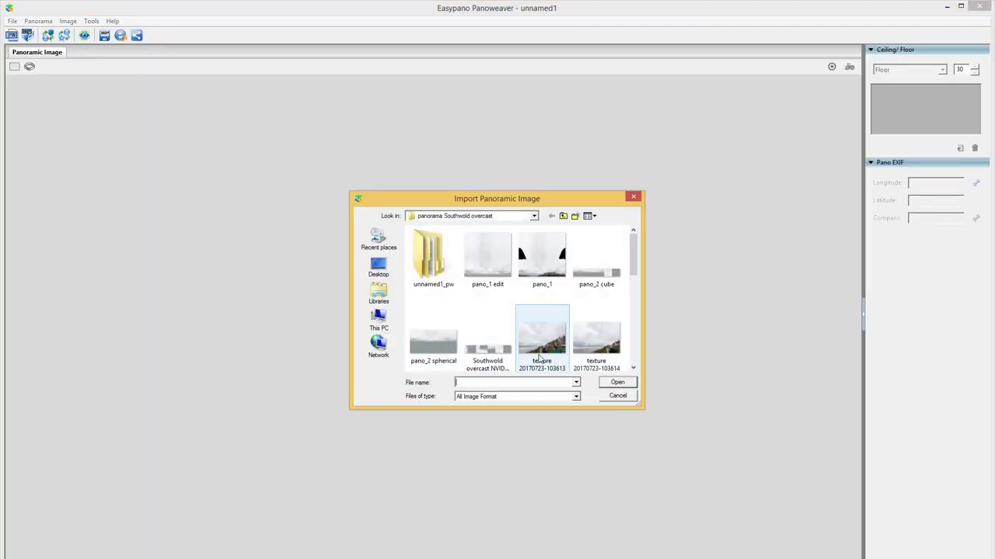
{"action": "left_click", "coordinate": [562, 216]}
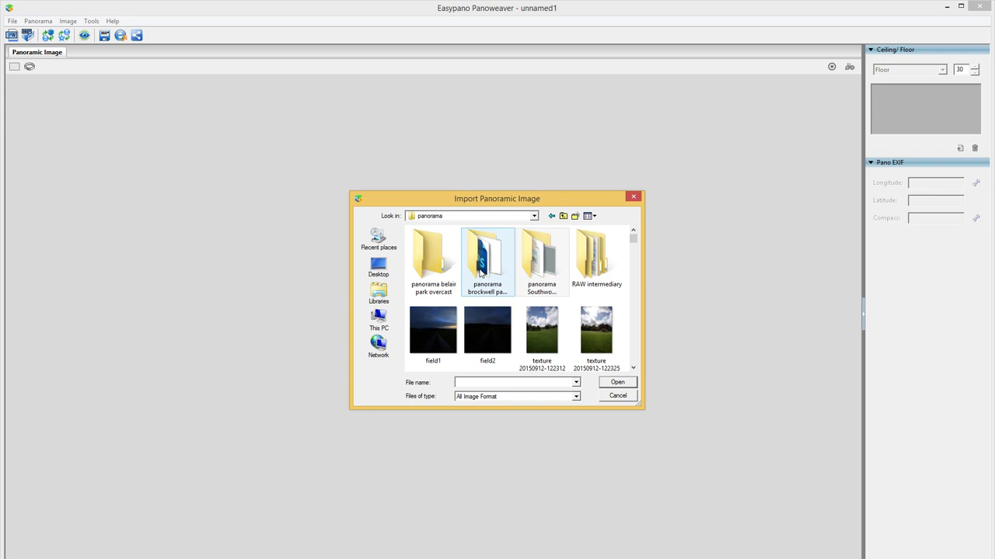
{"action": "double_click", "coordinate": [433, 260]}
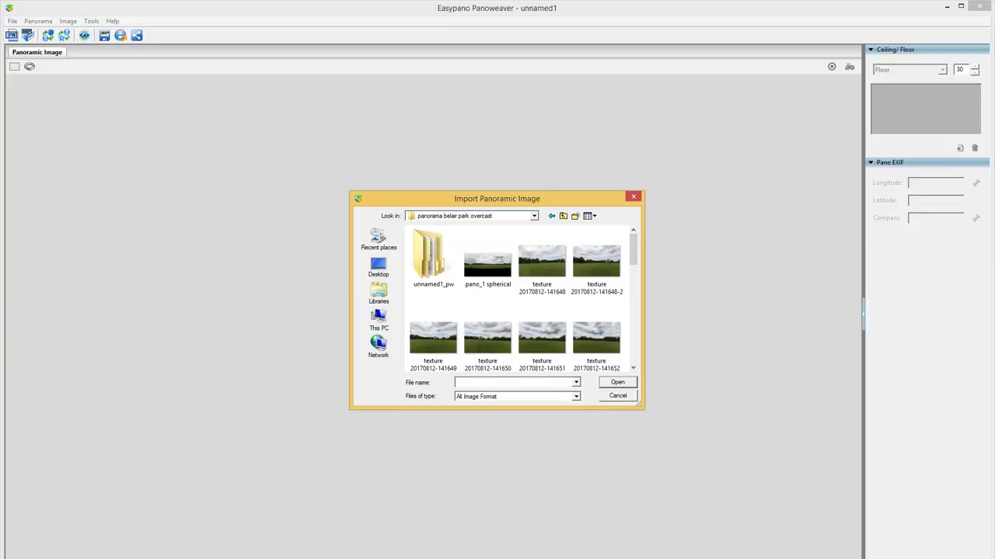
{"action": "left_click", "coordinate": [491, 256]}
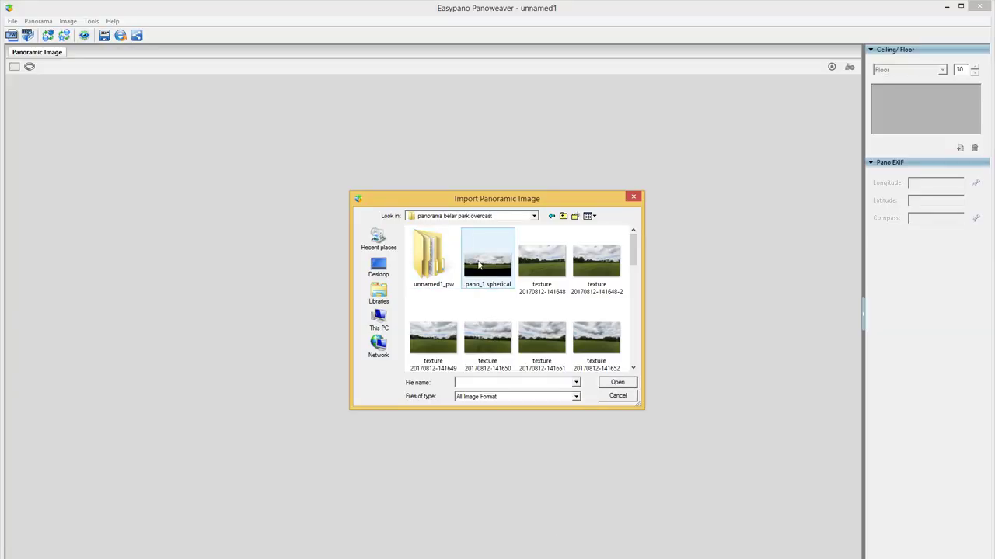
{"action": "double_click", "coordinate": [496, 252]}
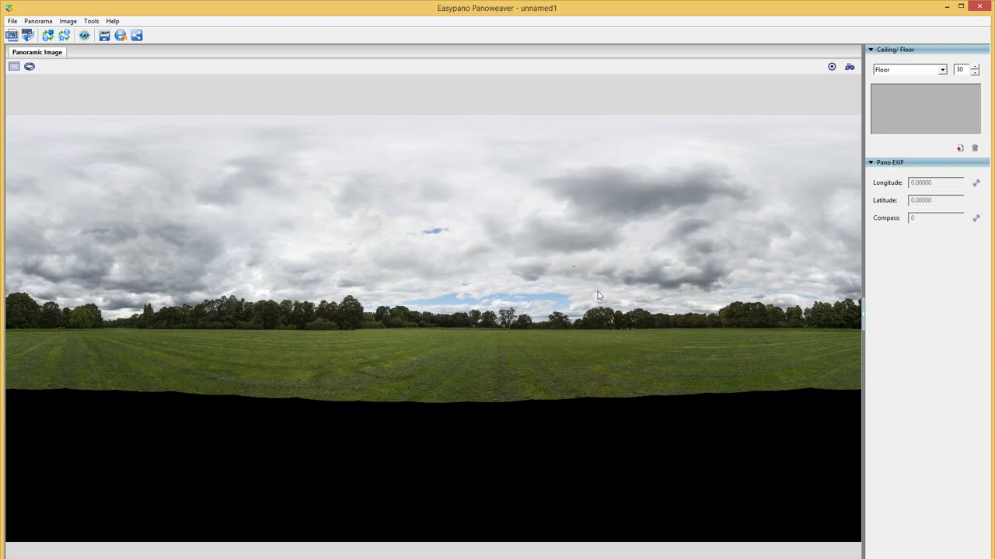
- Zoom in on the panorama to inspect the tree line, then zoom back out
{"action": "scroll", "coordinate": [567, 342], "scroll_direction": "up", "scroll_amount": 5}
{"action": "scroll", "coordinate": [545, 343], "scroll_direction": "up", "scroll_amount": 2}
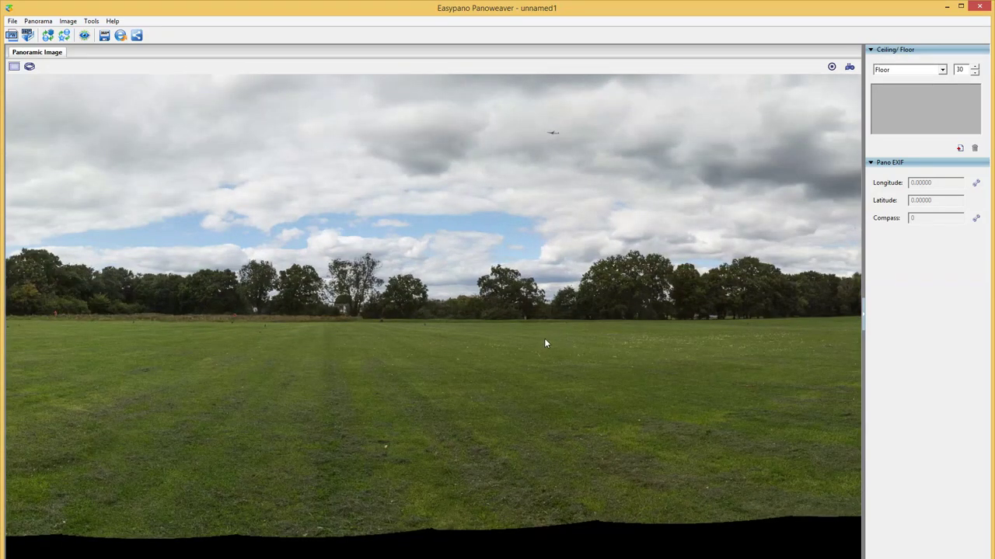
{"action": "scroll", "coordinate": [546, 342], "scroll_direction": "down", "scroll_amount": 6}
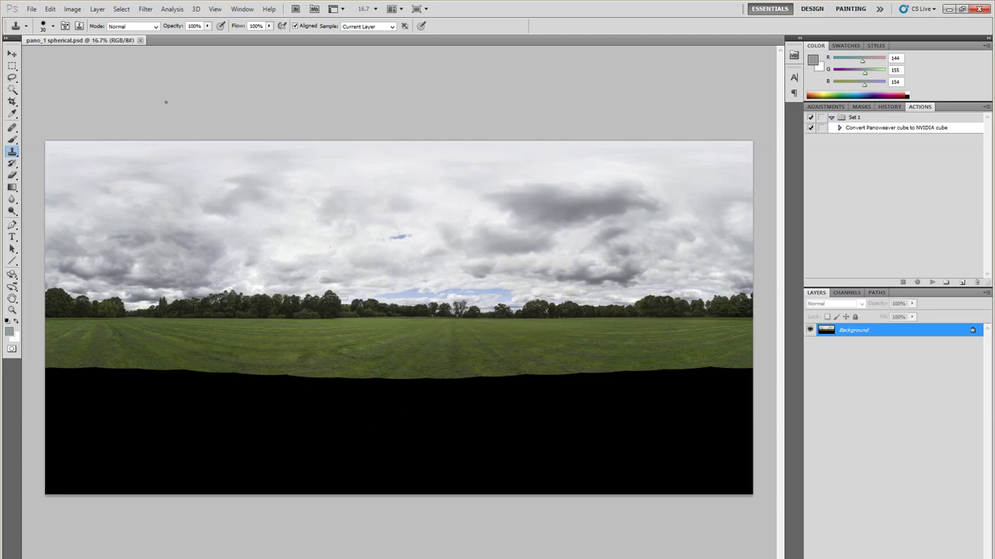
{"action": "key", "text": "ctrl+plus"}
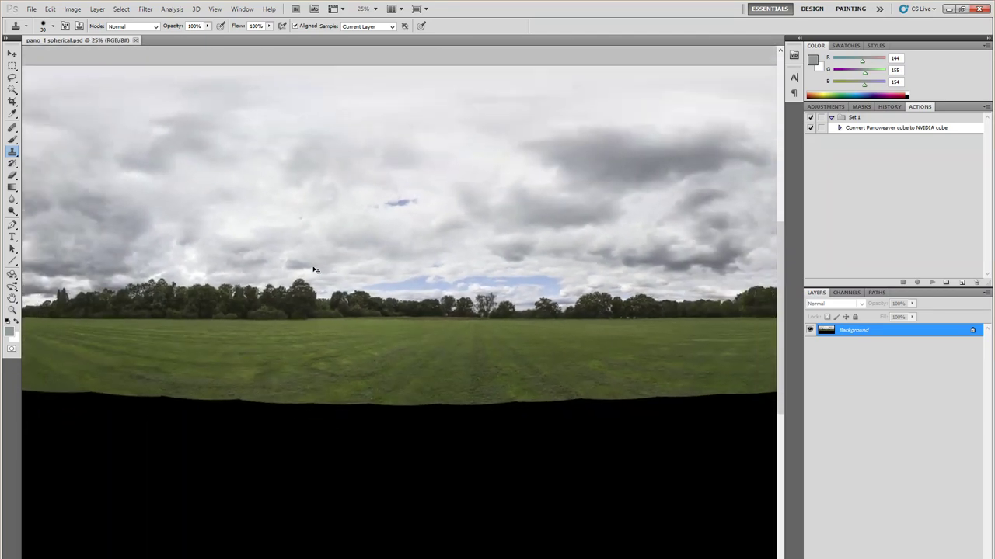
{"action": "key", "text": "ctrl+plus"}
{"action": "key", "text": "ctrl+plus"}
{"action": "key", "text": "ctrl+plus"}
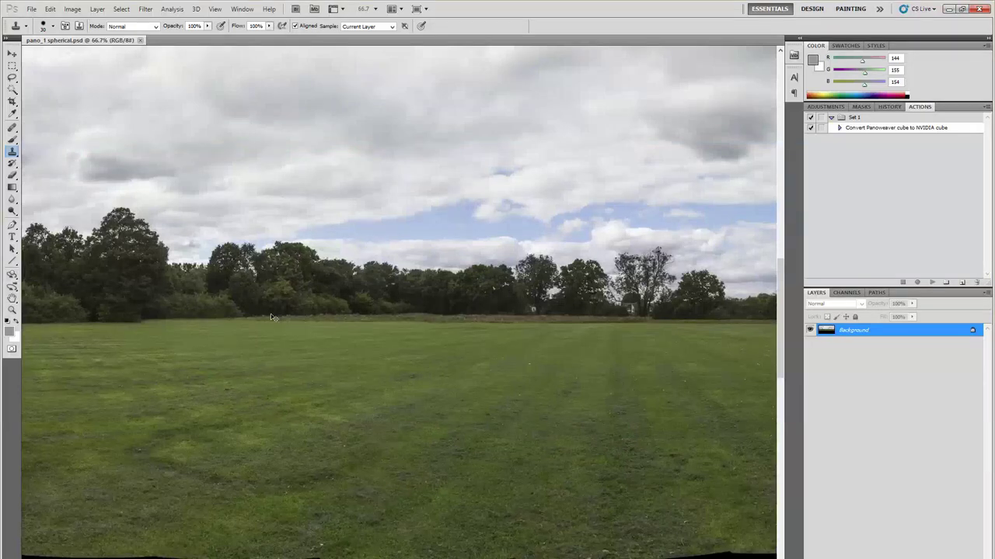
{"action": "left_click", "coordinate": [166, 339], "text": "alt"}
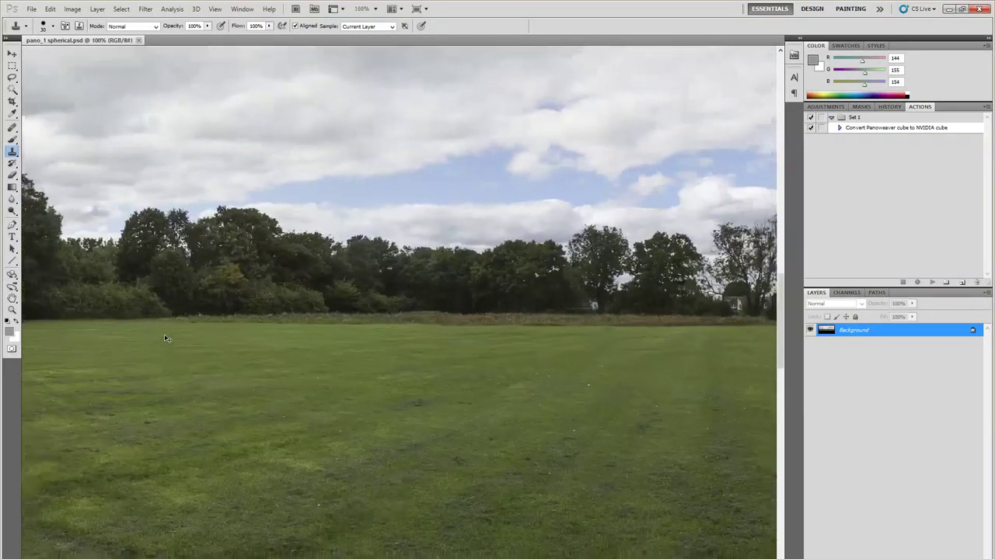
{"action": "key", "text": "ctrl+minus"}
{"action": "key", "text": "ctrl+minus"}
{"action": "key", "text": "ctrl+minus"}
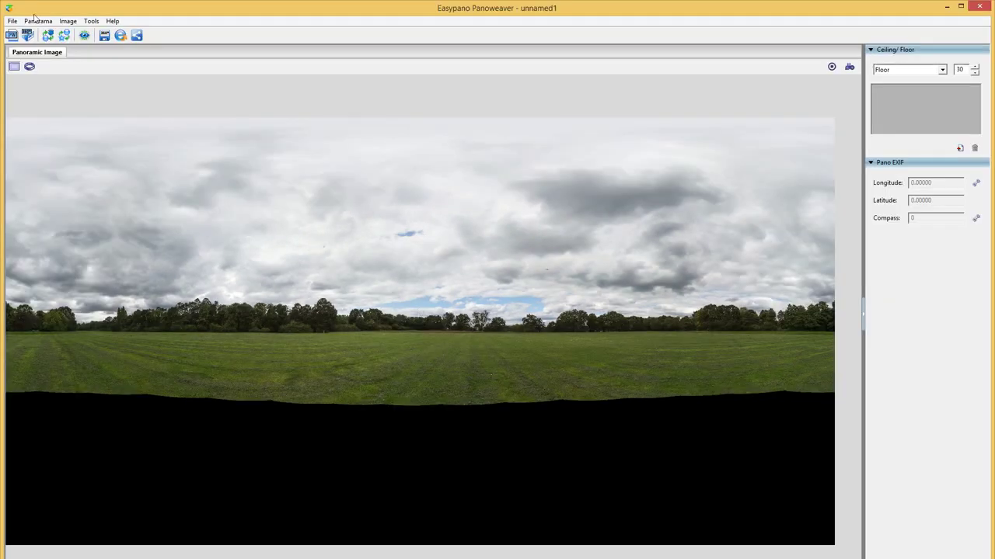
- Close the unnamed1 project, answering the save-changes prompt, to start fresh
{"action": "left_click", "coordinate": [12, 21]}
{"action": "left_click", "coordinate": [94, 82]}
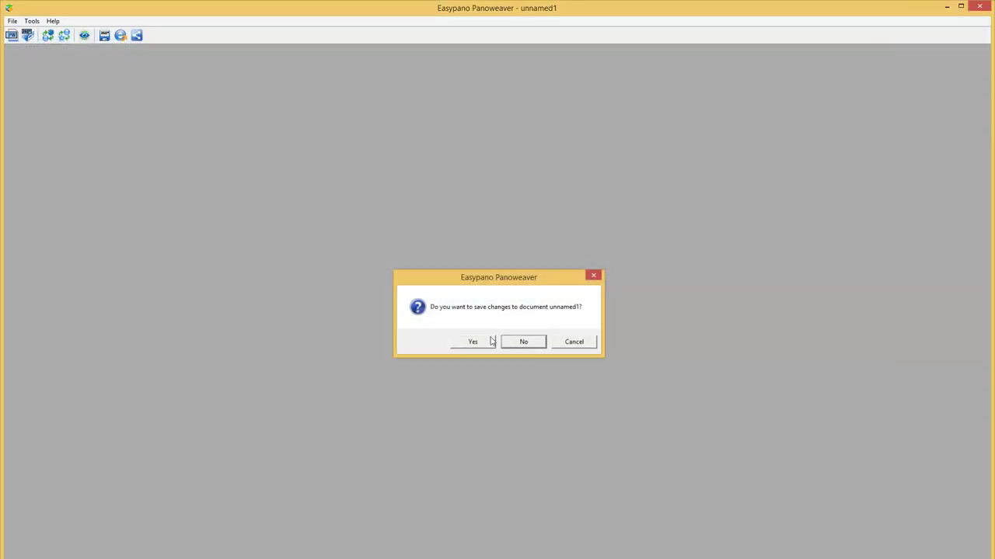
{"action": "left_click", "coordinate": [523, 341]}
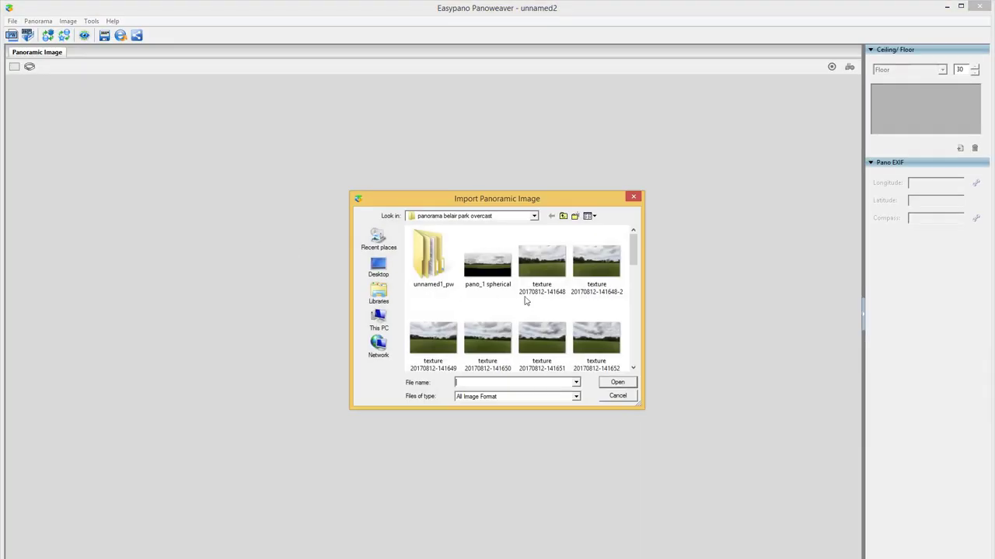
{"action": "mouse_move", "coordinate": [632, 259]}
{"action": "left_mouse_down"}
{"action": "mouse_move", "coordinate": [633, 344]}
{"action": "mouse_move", "coordinate": [634, 247]}
{"action": "left_mouse_up"}
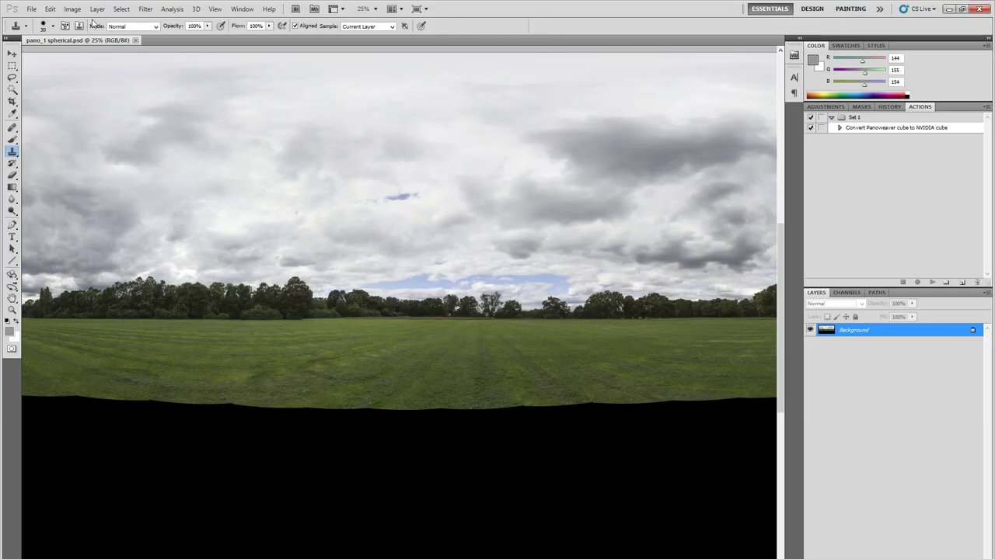
- Save the panorama as pano_1 spherical edited.tif in TIFF format with compression NONE
{"action": "left_click", "coordinate": [32, 9]}
{"action": "left_click", "coordinate": [66, 167]}
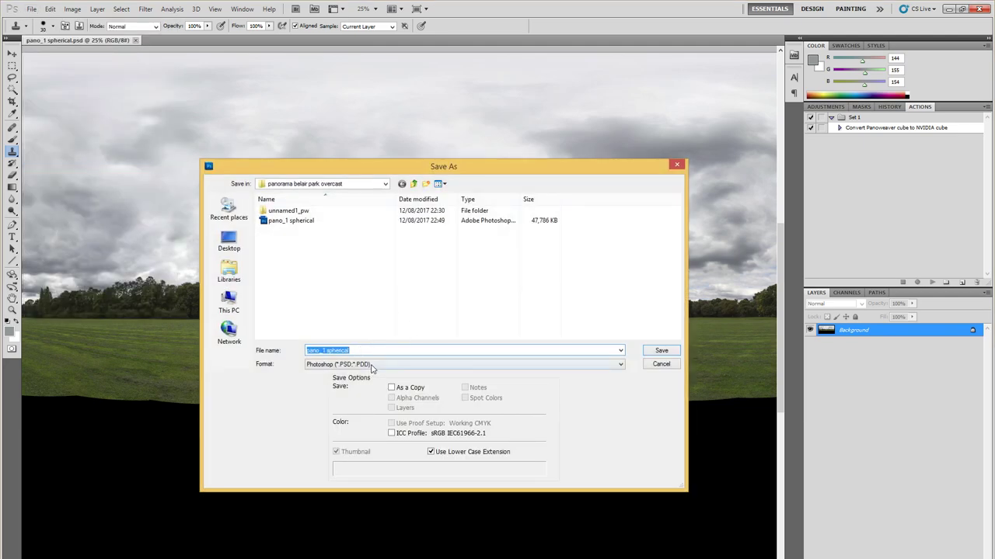
{"action": "left_click", "coordinate": [371, 367]}
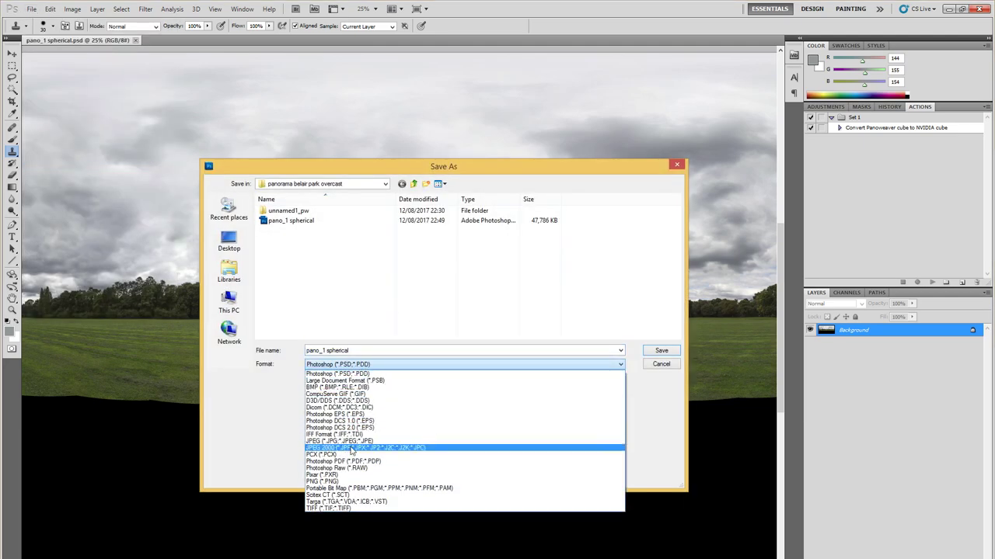
{"action": "left_click", "coordinate": [336, 510]}
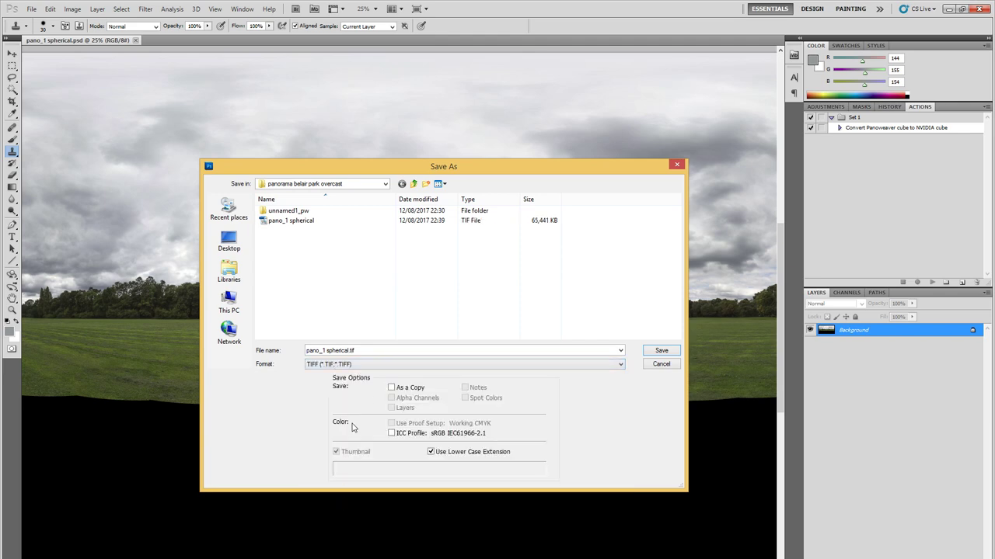
{"action": "double_click", "coordinate": [352, 351]}
{"action": "left_click", "coordinate": [352, 350]}
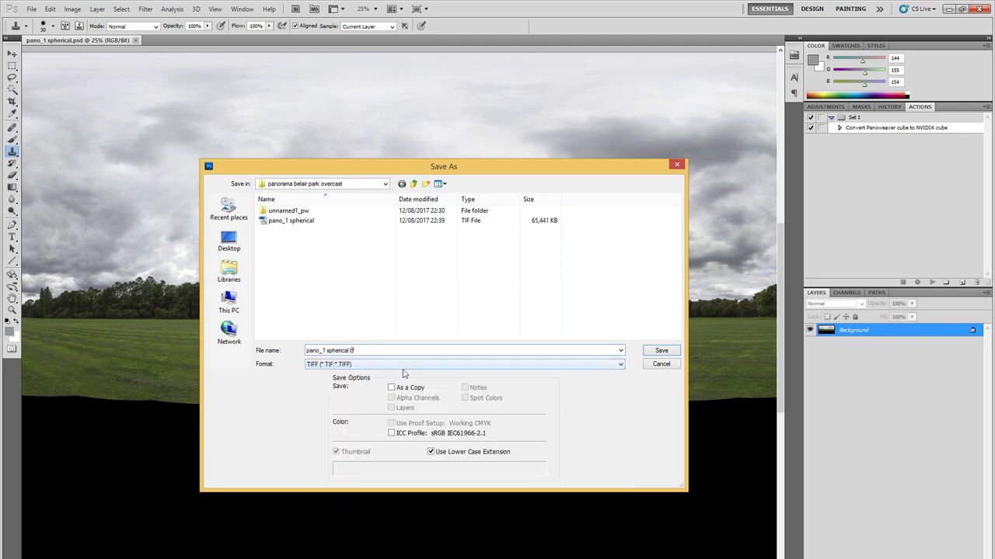
{"action": "type", "text": "_tiff"}
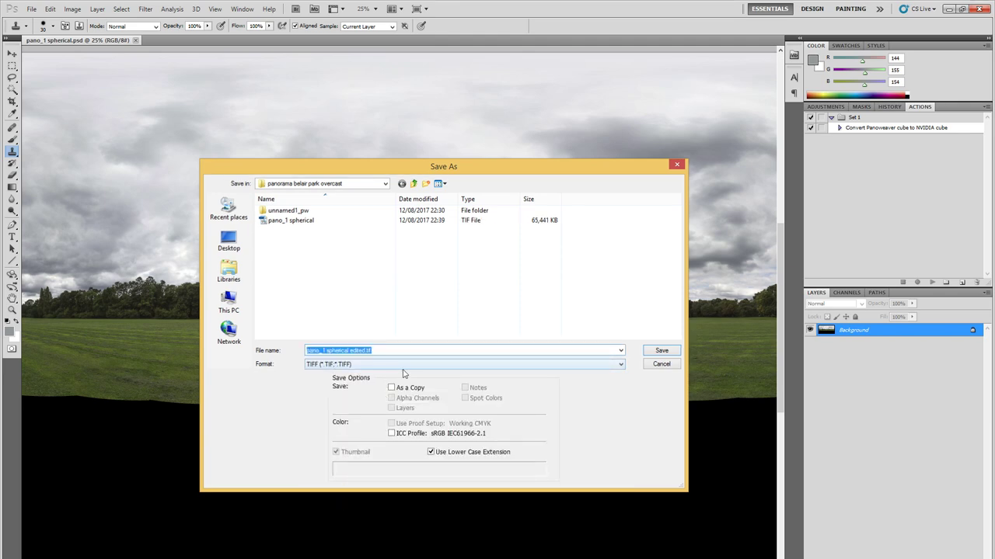
{"action": "key", "text": "Return"}
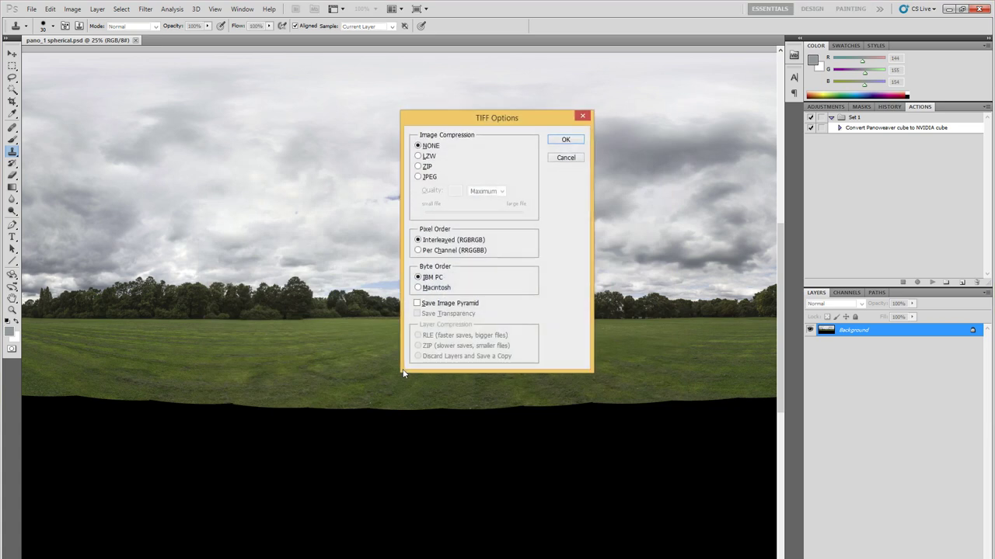
{"action": "left_click", "coordinate": [565, 140]}
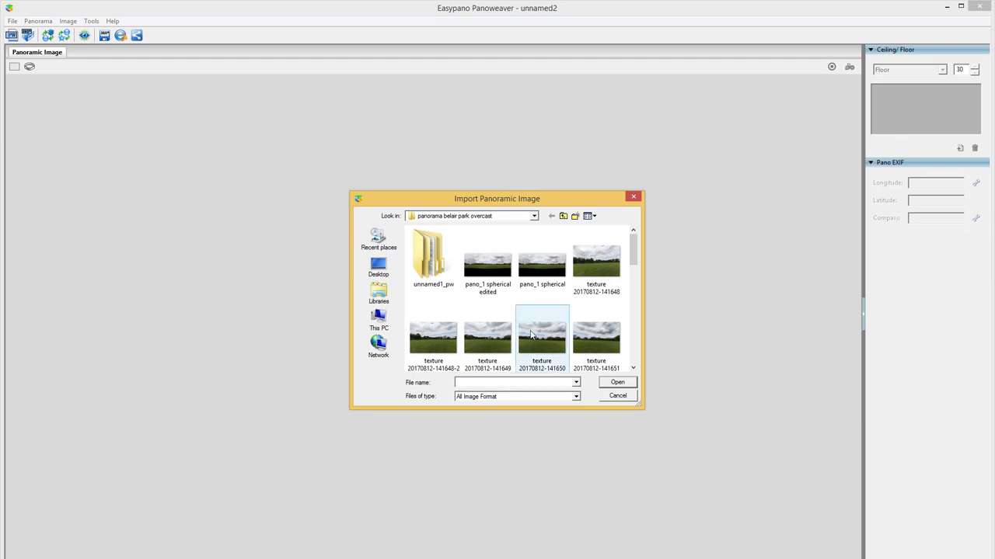
- Open pano_1 spherical edited in Panoweaver and convert it into cube faces
{"action": "left_click", "coordinate": [494, 279]}
{"action": "double_click", "coordinate": [494, 280]}
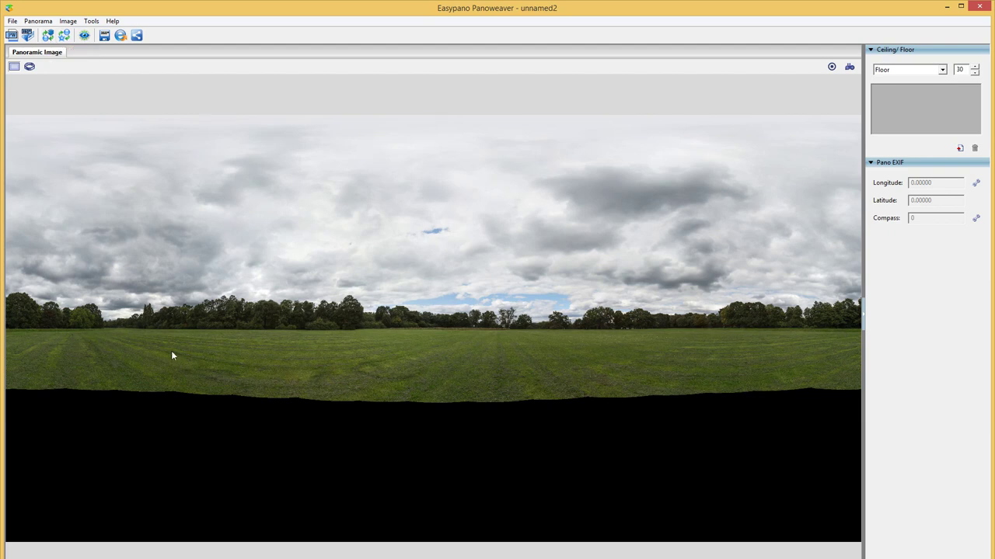
{"action": "left_click", "coordinate": [49, 35]}
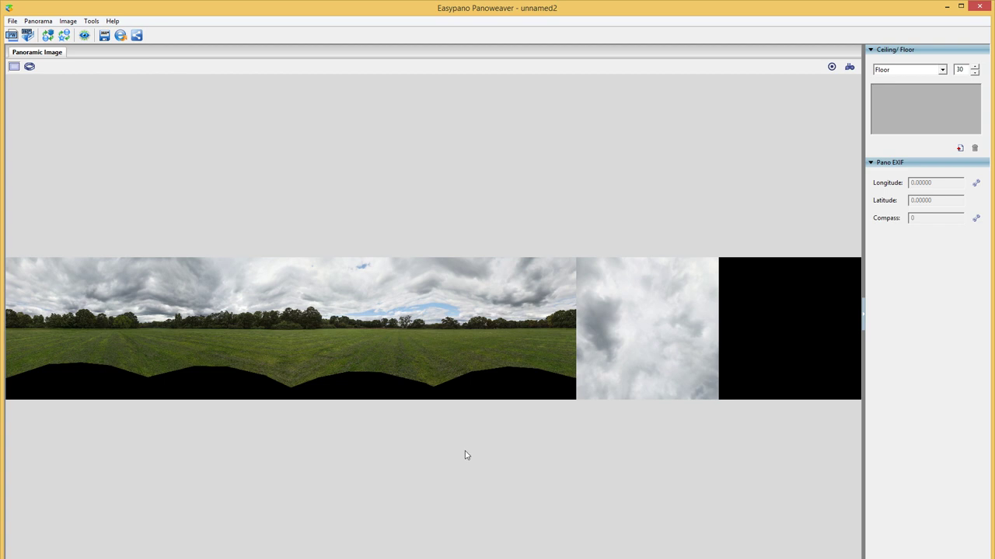
- Save the Panoweaver project as unnamed2.pwp
{"action": "left_click", "coordinate": [13, 20]}
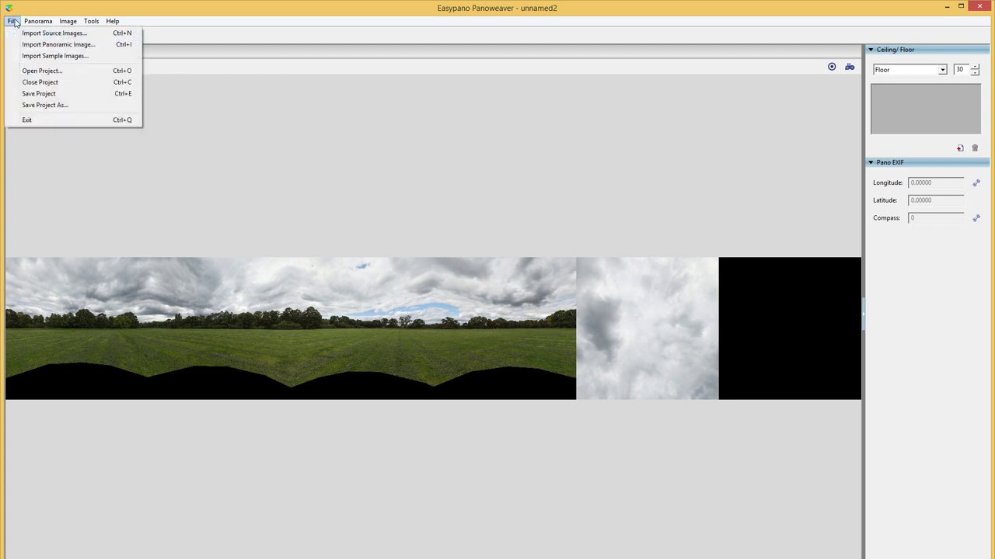
{"action": "left_click", "coordinate": [38, 106]}
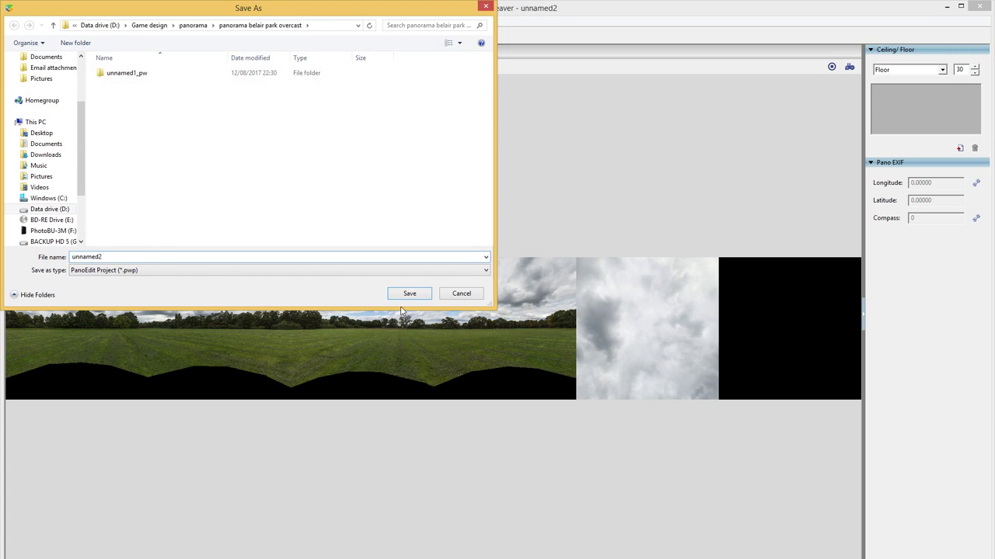
{"action": "left_click", "coordinate": [408, 294]}
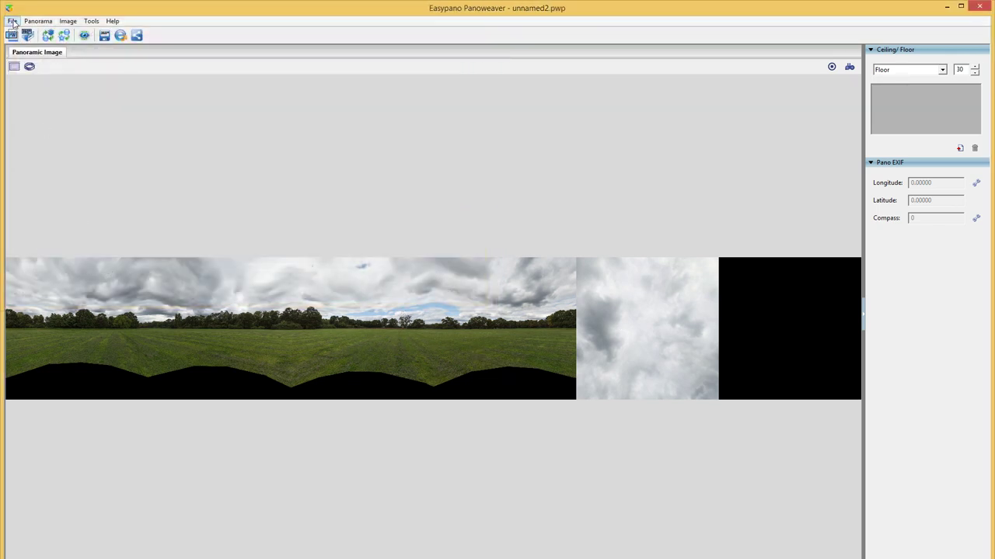
- Export the panoramic image as a TIFF named pano_1 cube
{"action": "left_click", "coordinate": [37, 21]}
{"action": "left_click", "coordinate": [63, 71]}
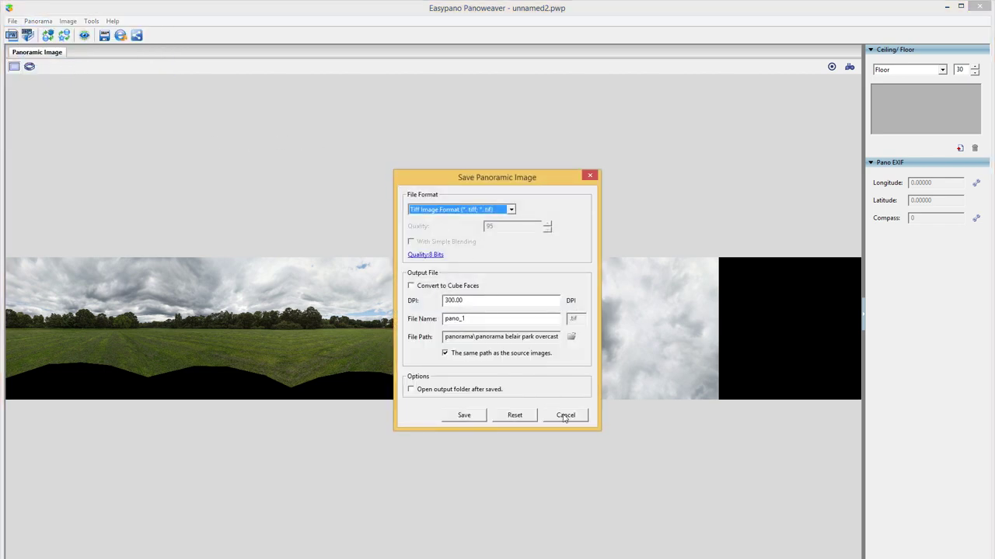
{"action": "left_click", "coordinate": [488, 319]}
{"action": "type", "text": "cube"}
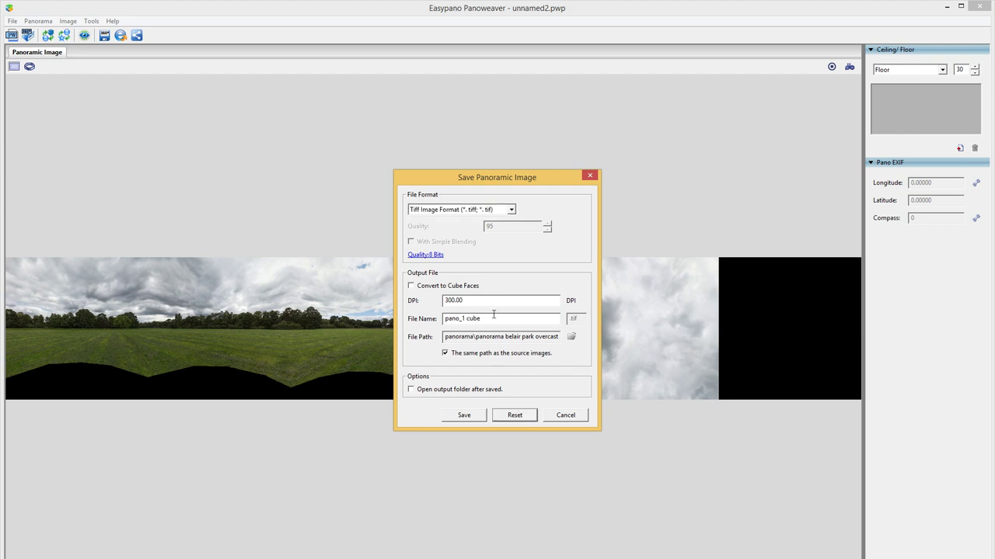
{"action": "left_click", "coordinate": [464, 416]}
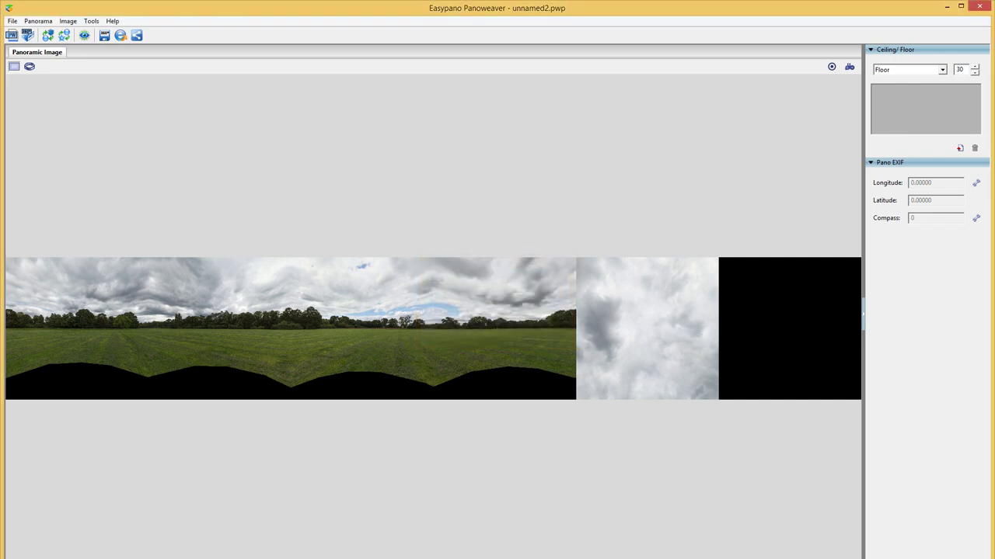
- Open pano_1 cube.tif from the panorama folder in Photoshop and zoom in on the strip
{"action": "left_click", "coordinate": [816, 543]}
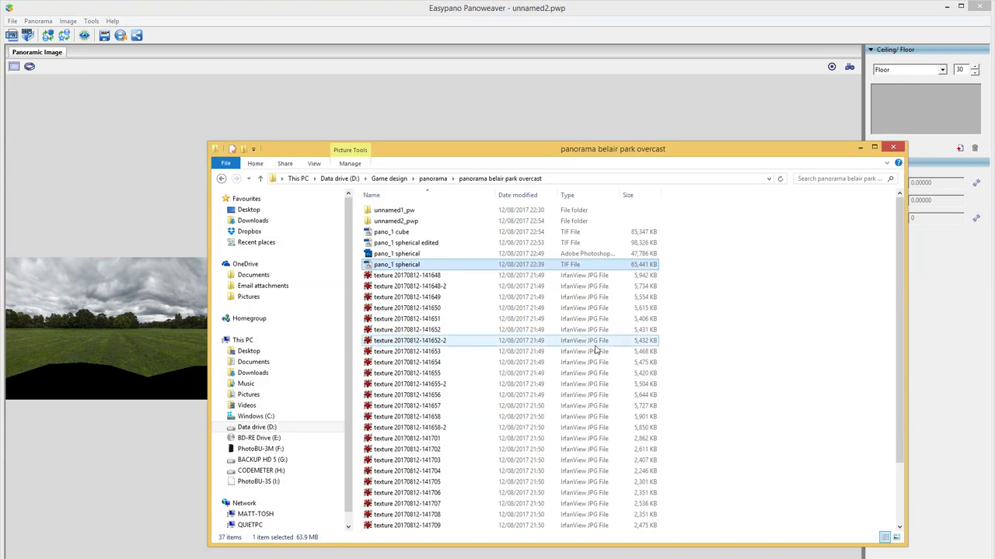
{"action": "double_click", "coordinate": [405, 243]}
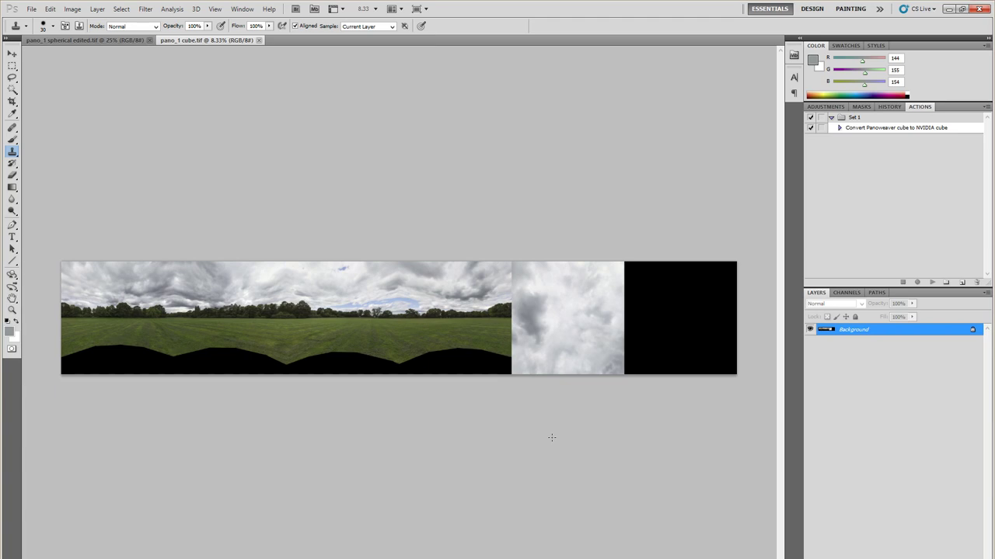
{"action": "key", "text": "ctrl+plus"}
{"action": "key", "text": "ctrl+plus"}
{"action": "key", "text": "ctrl+plus"}
{"action": "key", "text": "ctrl+plus"}
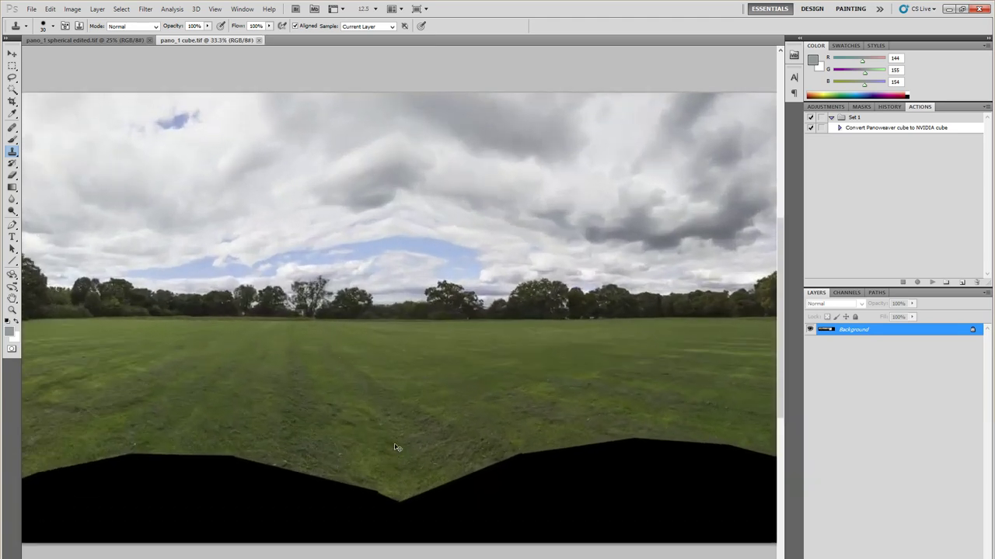
{"action": "key", "text": "ctrl+minus"}
{"action": "key", "text": "ctrl+minus"}
{"action": "key", "text": "ctrl+minus"}
{"action": "key", "text": "ctrl+minus"}
{"action": "key", "text": "ctrl+minus"}
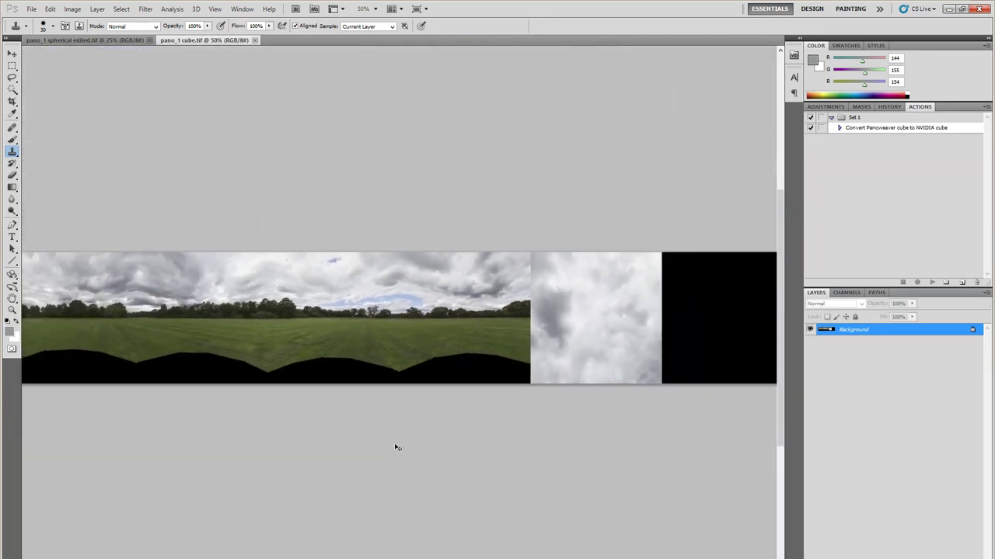
{"action": "key", "text": "ctrl+plus"}
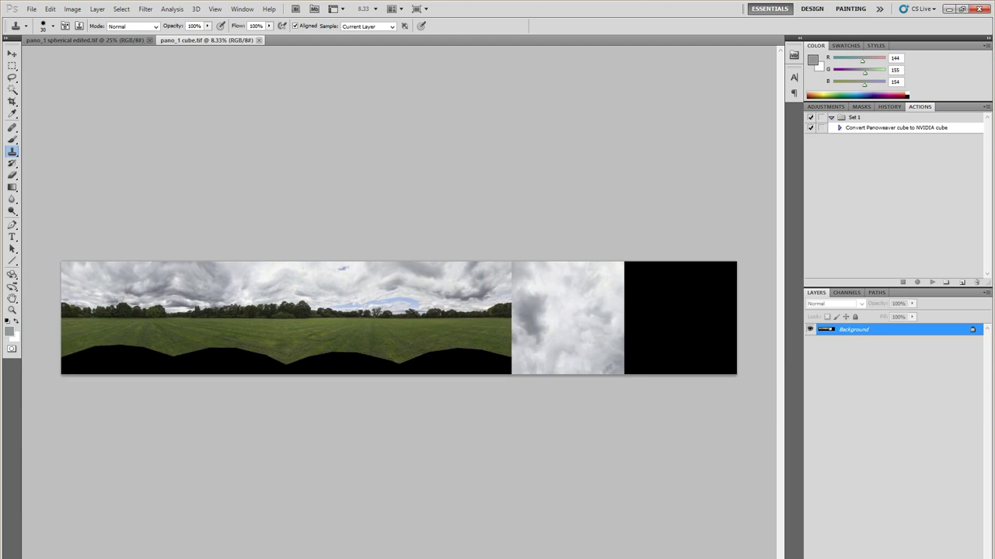
- Read Unreal's Creating Cubemaps documentation in Chrome, then go back to Photoshop
{"action": "mouse_move", "coordinate": [462, 553]}
{"action": "left_click", "coordinate": [427, 549]}
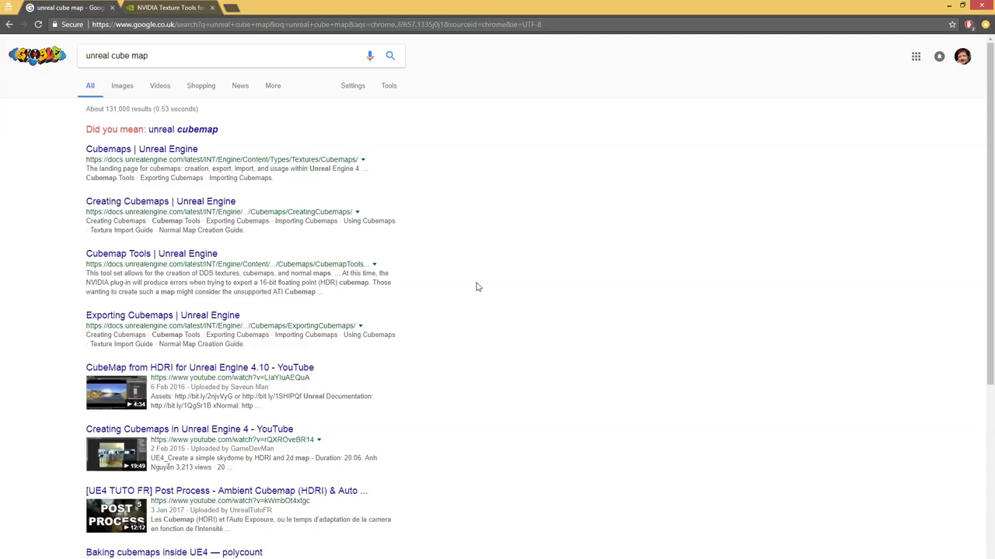
{"action": "left_click", "coordinate": [164, 7]}
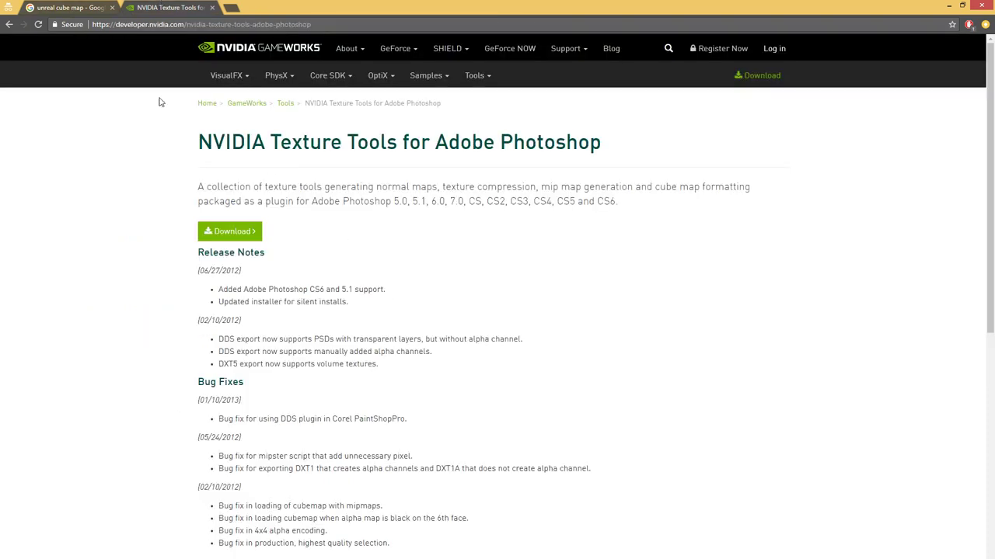
{"action": "left_click", "coordinate": [50, 7]}
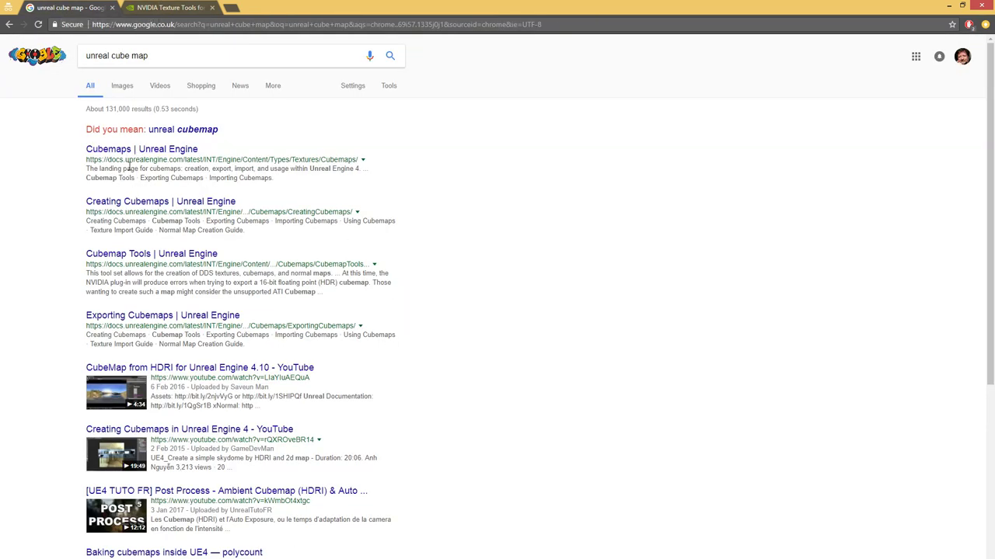
{"action": "left_click", "coordinate": [134, 204]}
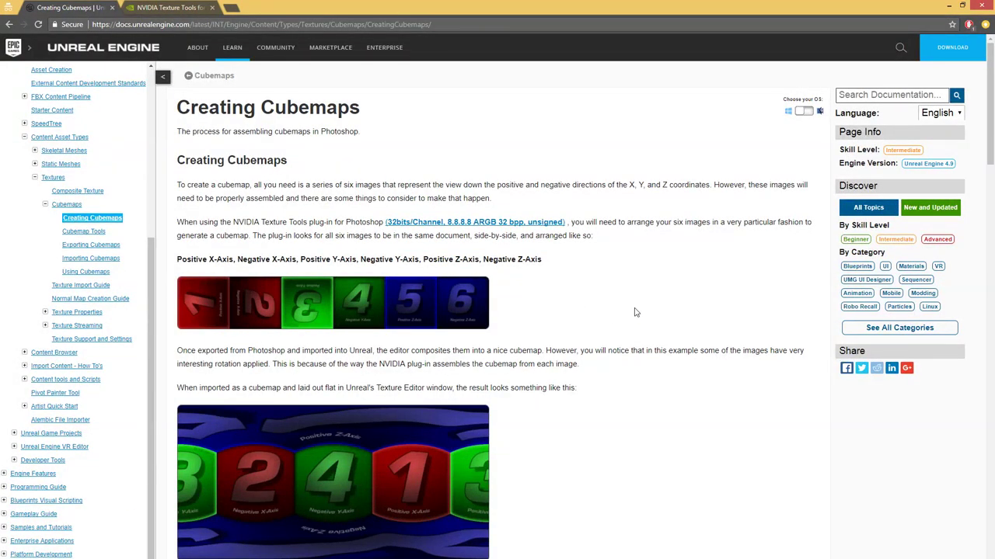
{"action": "scroll", "coordinate": [634, 312], "scroll_direction": "down", "scroll_amount": 2}
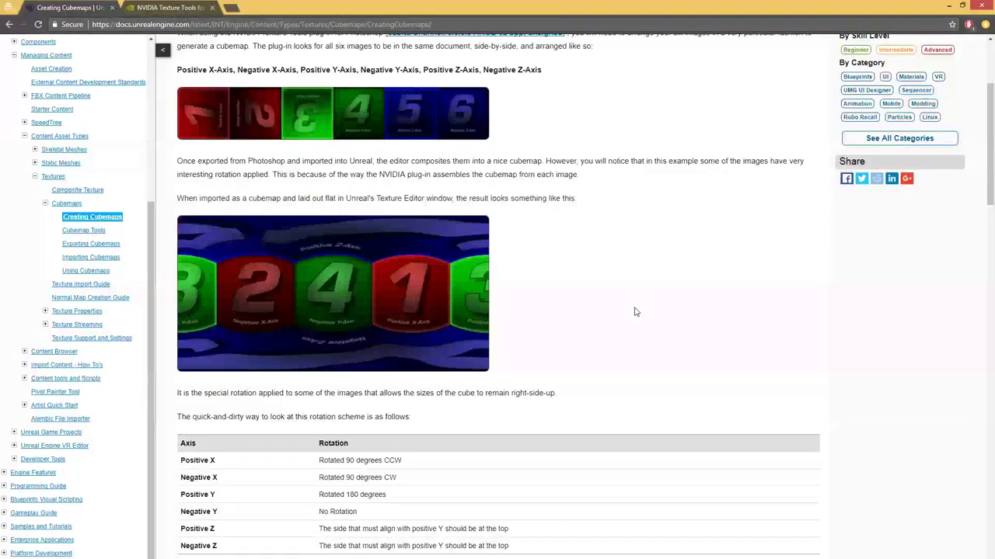
{"action": "scroll", "coordinate": [634, 312], "scroll_direction": "up", "scroll_amount": 2}
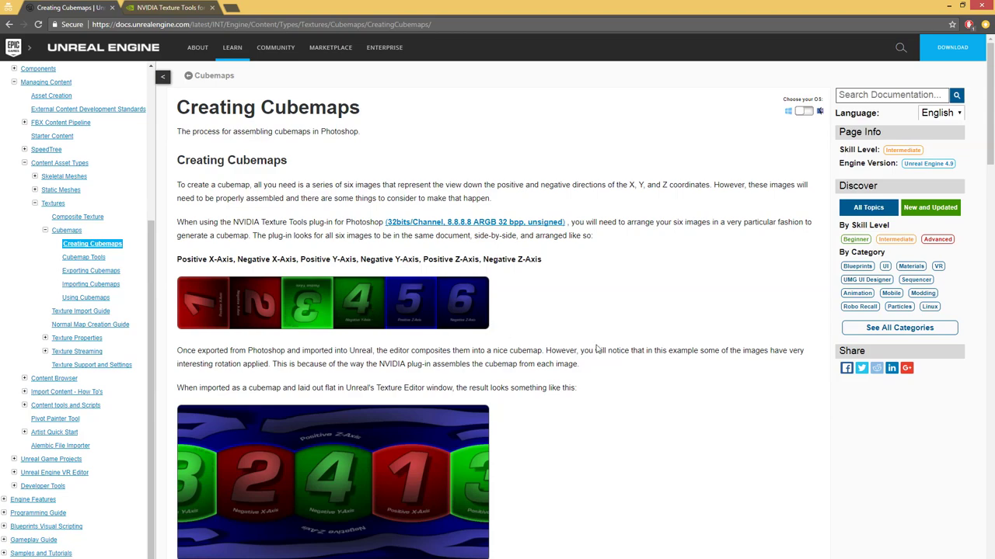
{"action": "key", "text": "alt+Tab"}
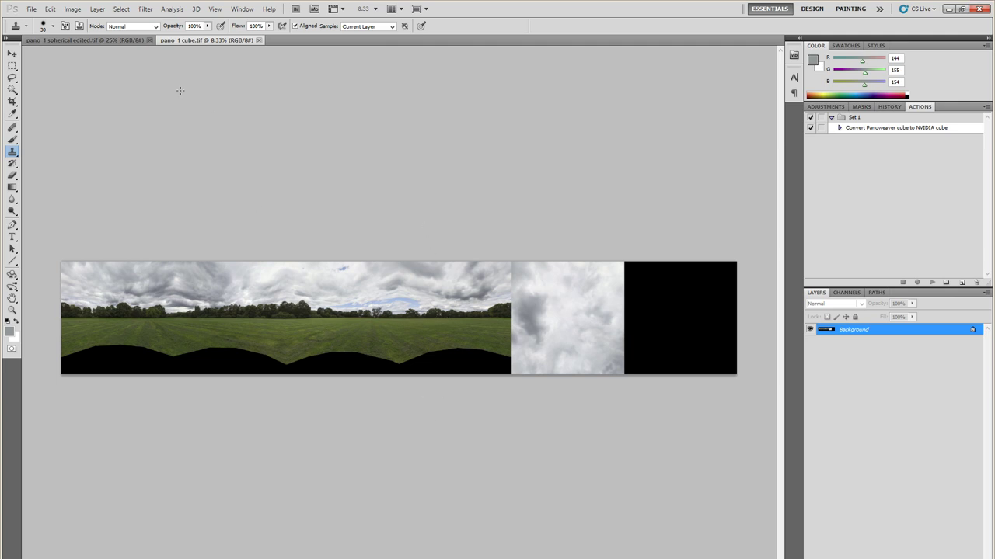
{"action": "left_click", "coordinate": [31, 9]}
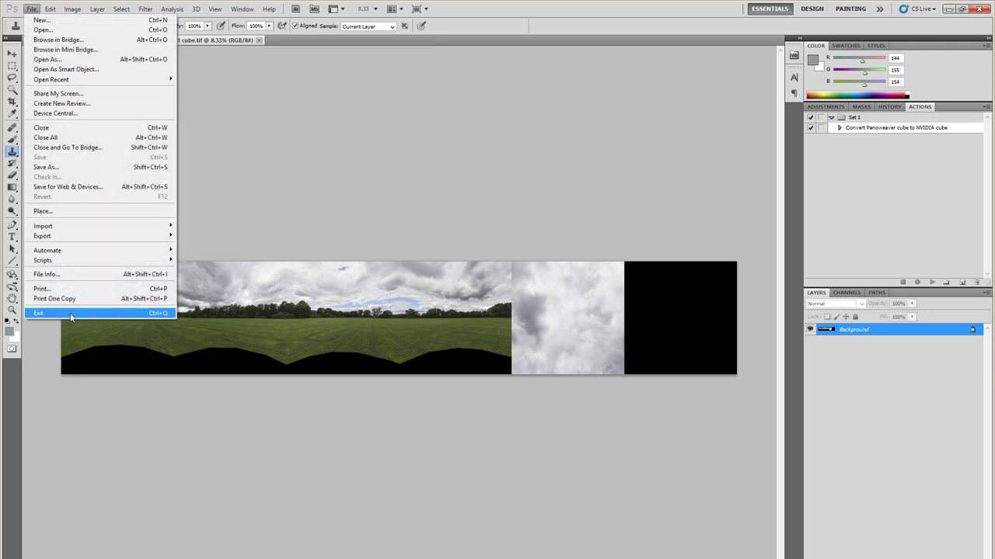
{"action": "mouse_move", "coordinate": [142, 264]}
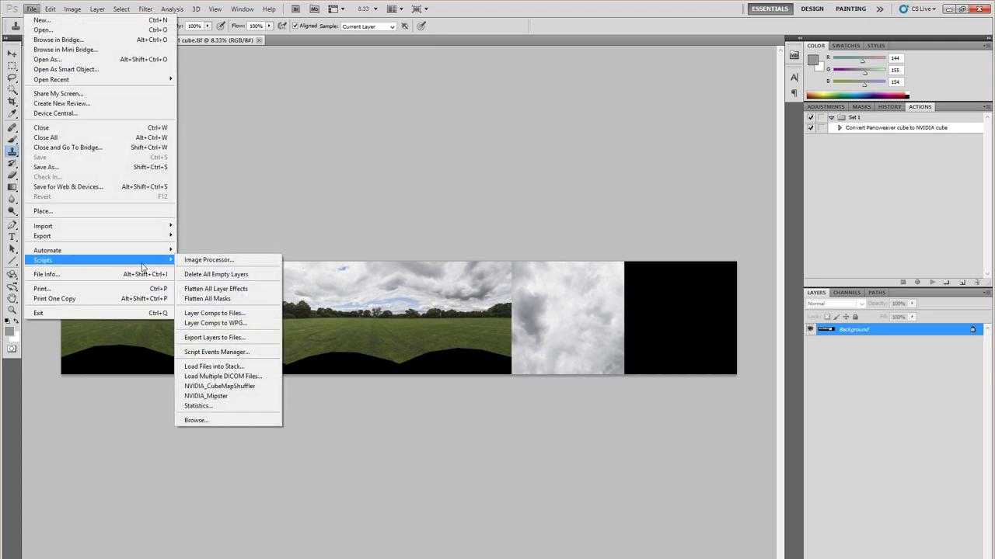
{"action": "left_click", "coordinate": [221, 386]}
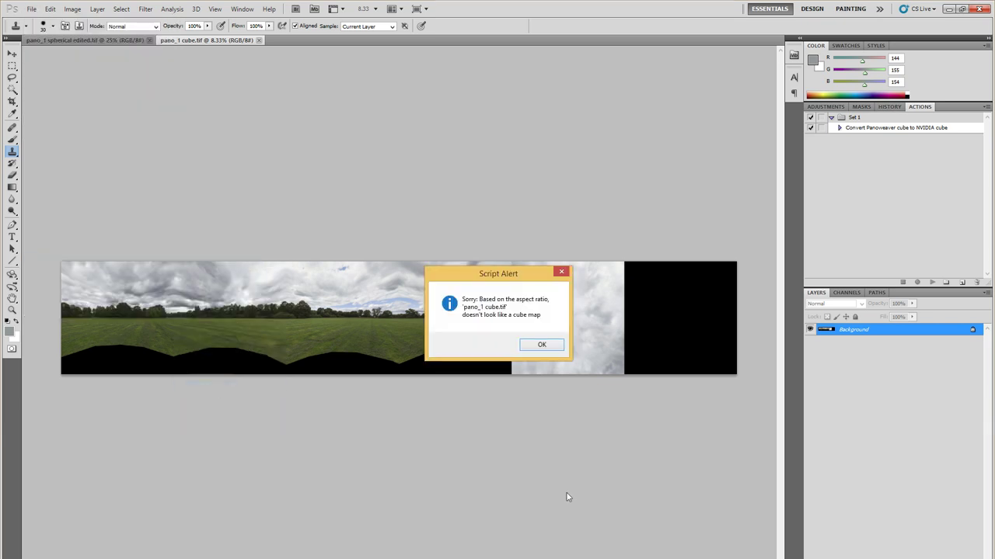
{"action": "left_click", "coordinate": [539, 345]}
{"action": "left_click", "coordinate": [71, 8]}
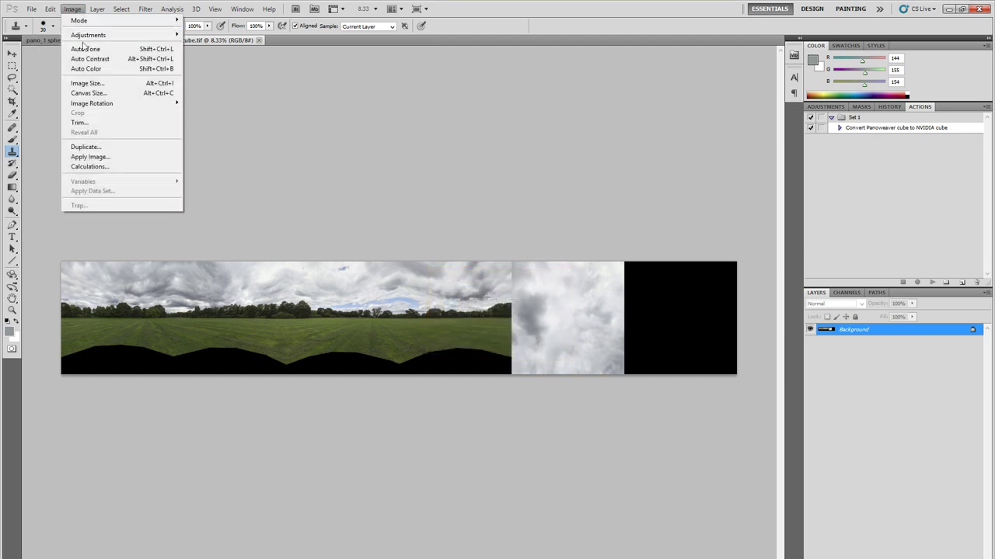
{"action": "left_click", "coordinate": [88, 83]}
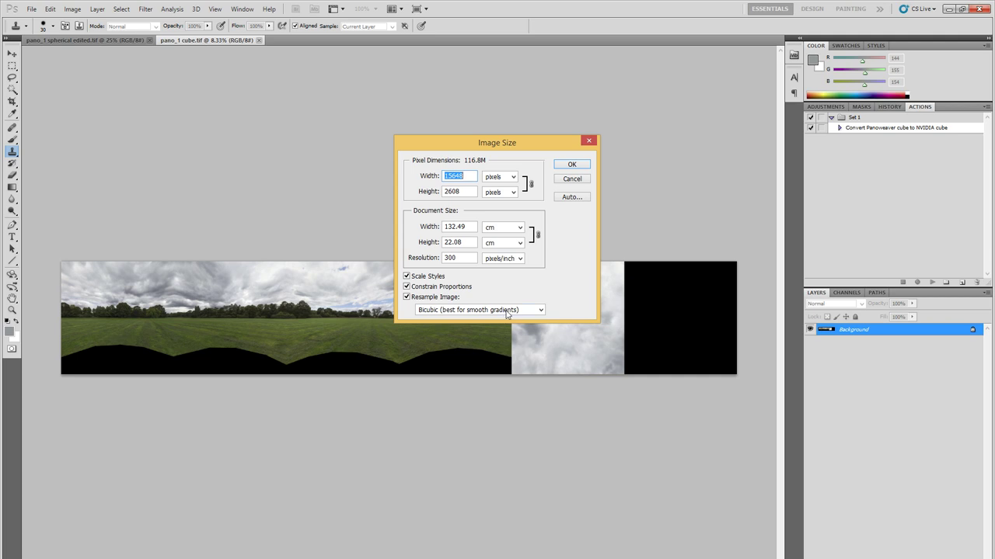
{"action": "key", "text": "alt+Tab"}
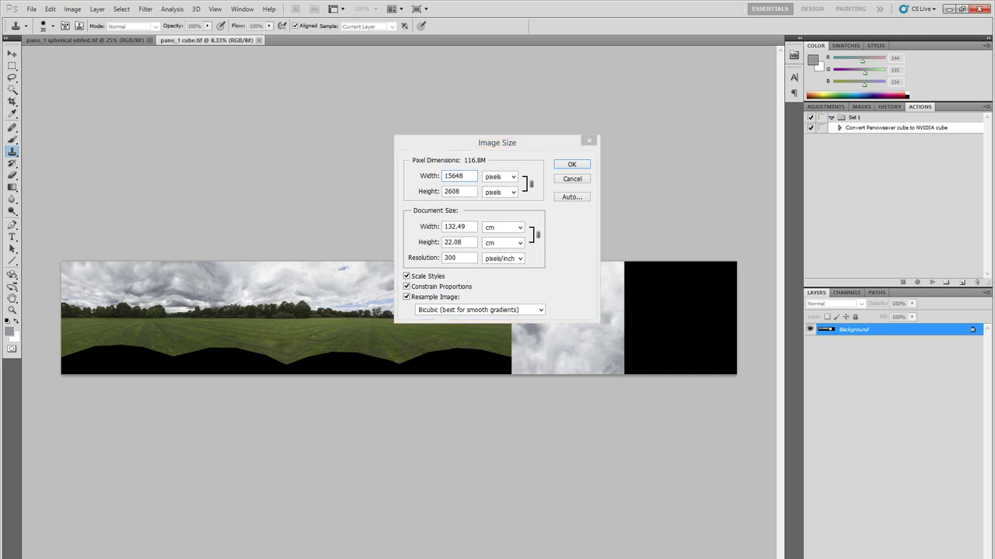
{"action": "type", "text": "1564"}
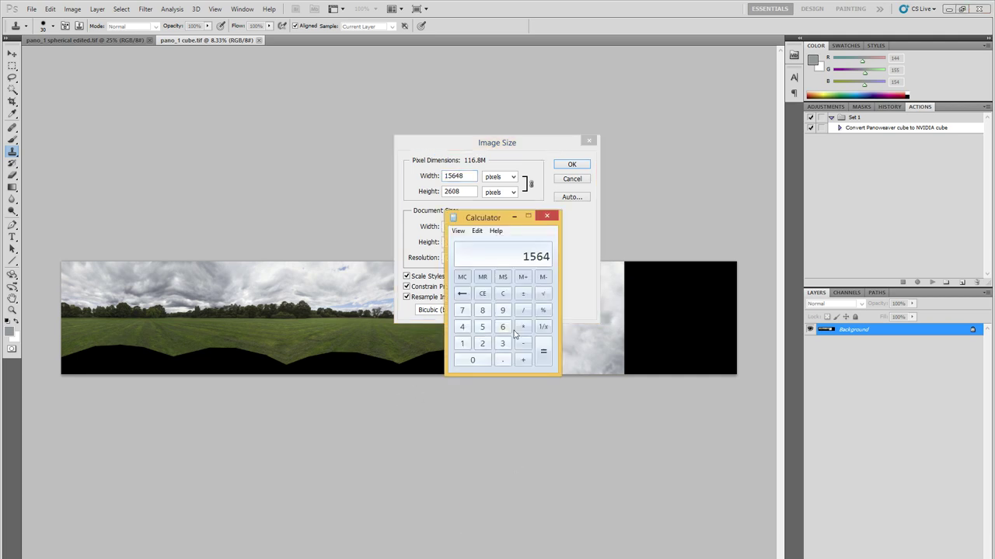
{"action": "type", "text": "8/2608"}
{"action": "left_click_drag", "start_coordinate": [497, 219], "coordinate": [357, 416]}
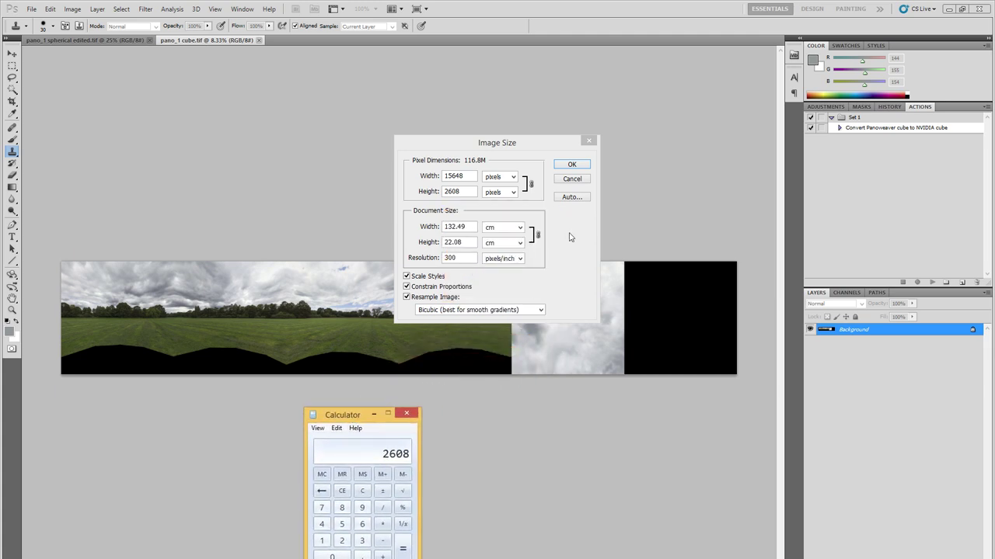
{"action": "left_click", "coordinate": [572, 180]}
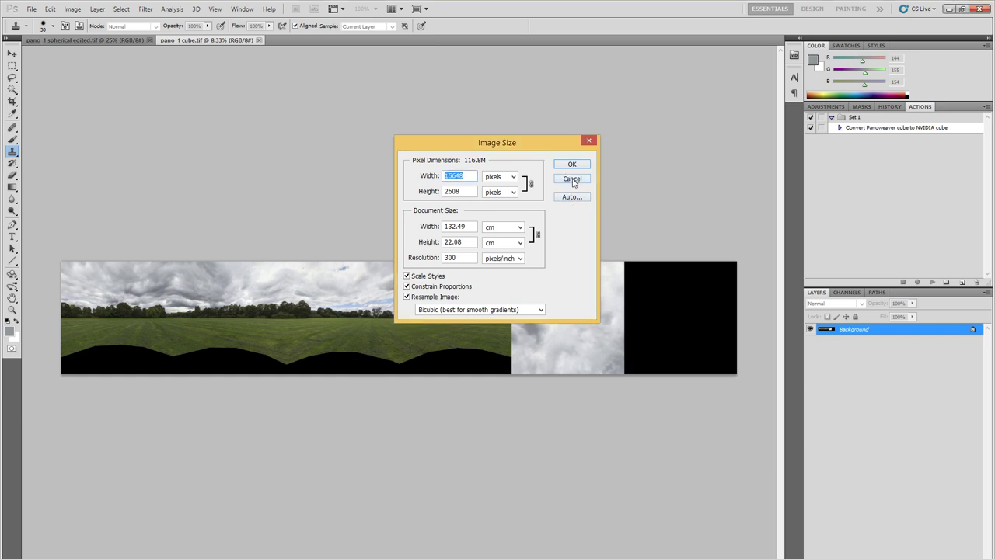
{"action": "left_click", "coordinate": [571, 180]}
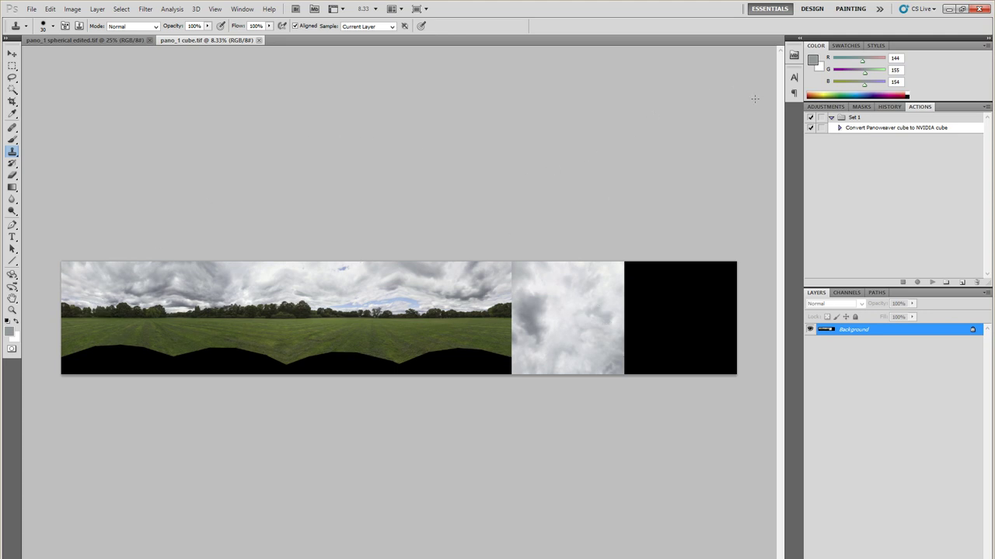
- Close pano_1 spherical edited and play the Convert Panoweaver cube to NVIDIA cube action
{"action": "left_click", "coordinate": [869, 128]}
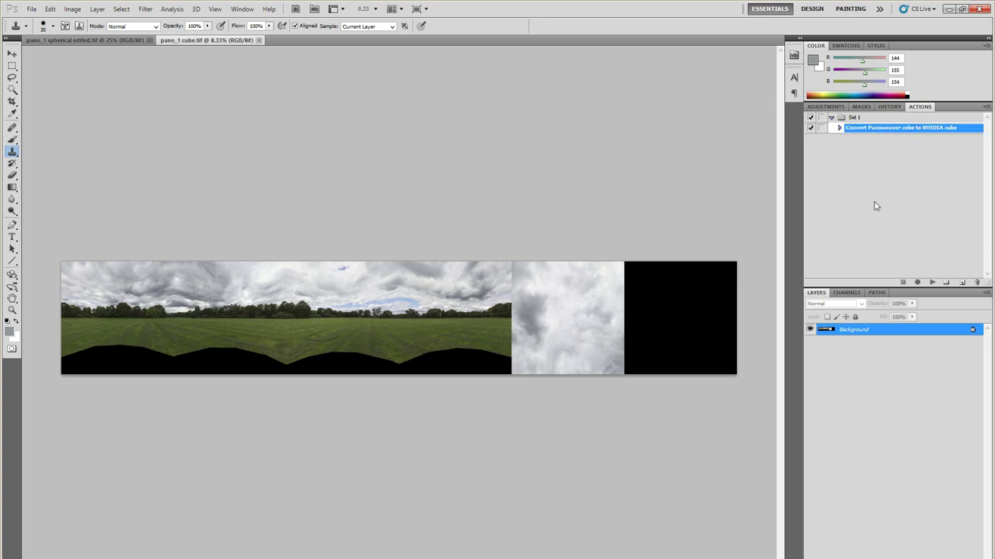
{"action": "left_click", "coordinate": [97, 41]}
{"action": "left_click", "coordinate": [149, 40]}
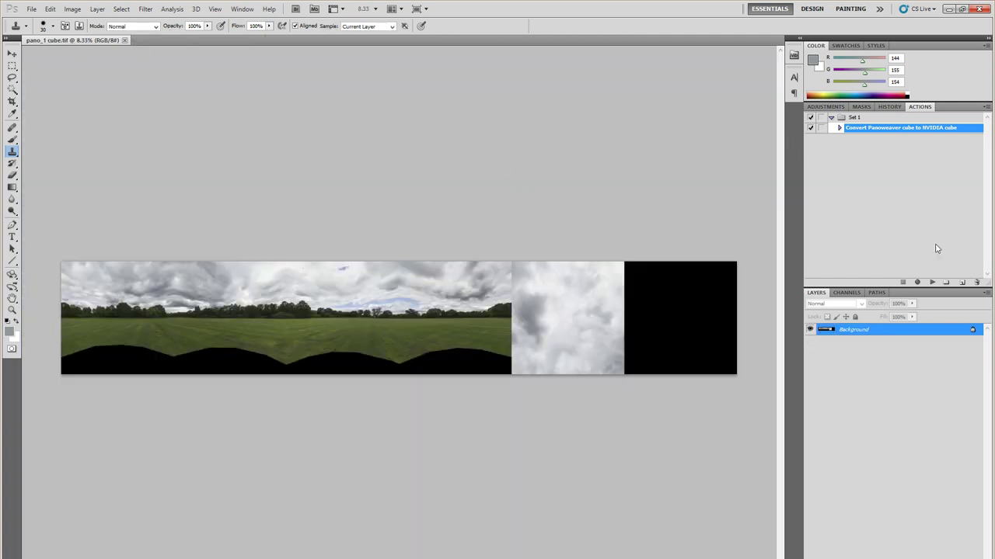
{"action": "left_click", "coordinate": [932, 283]}
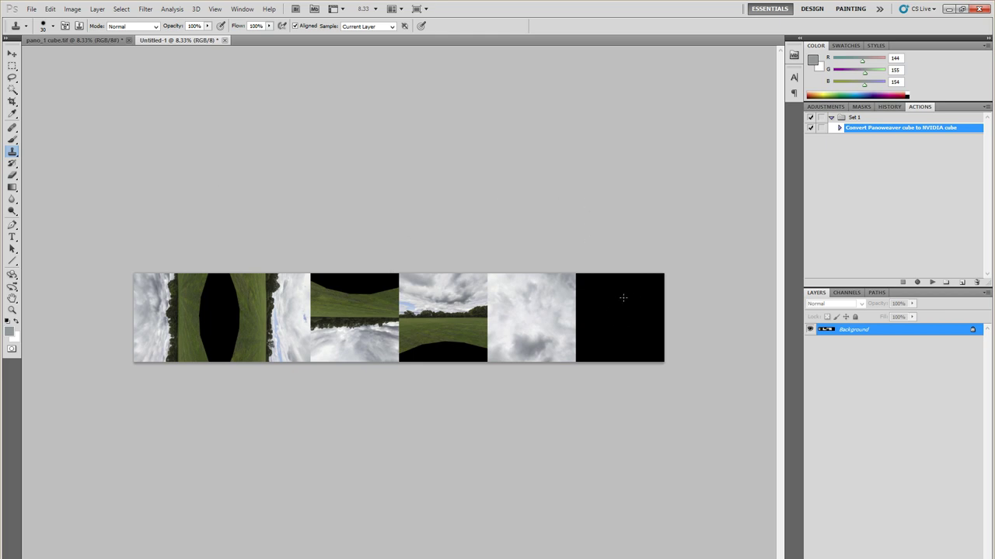
- Save the cube strip in D3D/DDS format as 'belair park overcast cubemap'
{"action": "left_click", "coordinate": [32, 10]}
{"action": "left_click", "coordinate": [67, 166]}
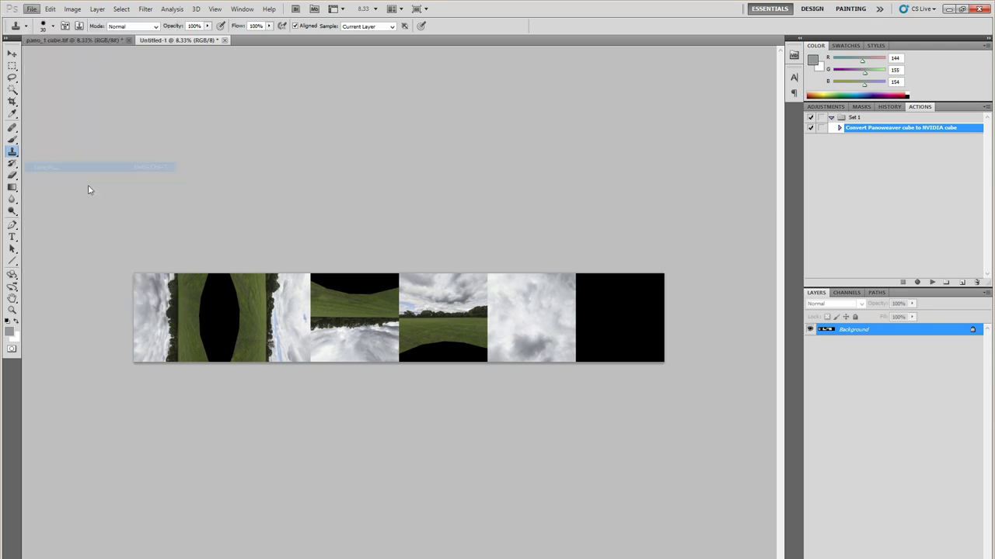
{"action": "left_click", "coordinate": [476, 364]}
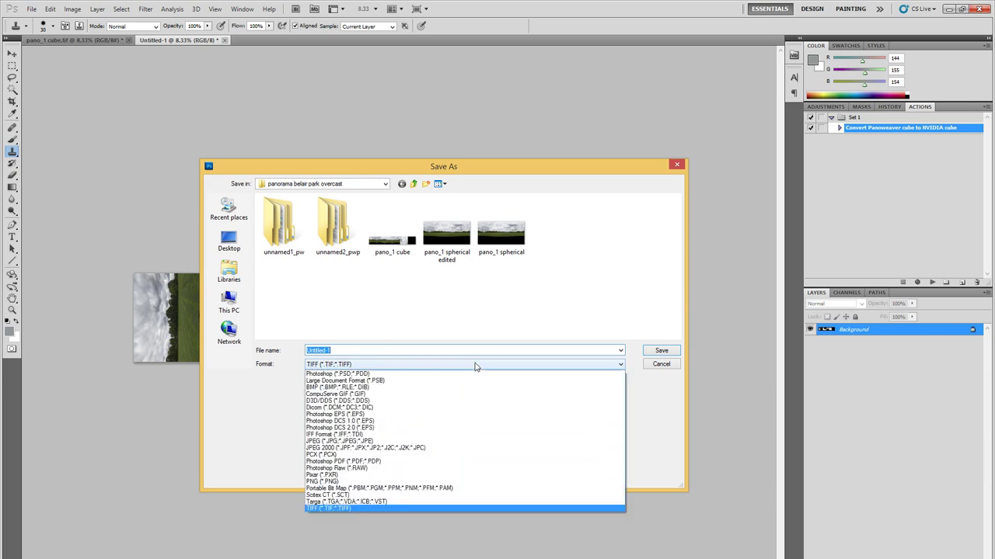
{"action": "left_click", "coordinate": [376, 400]}
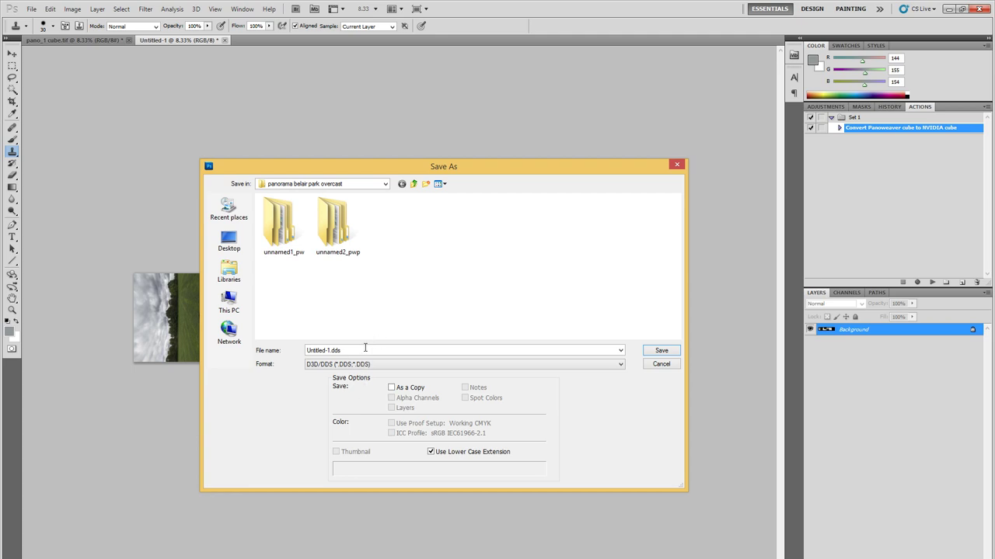
{"action": "double_click", "coordinate": [353, 351]}
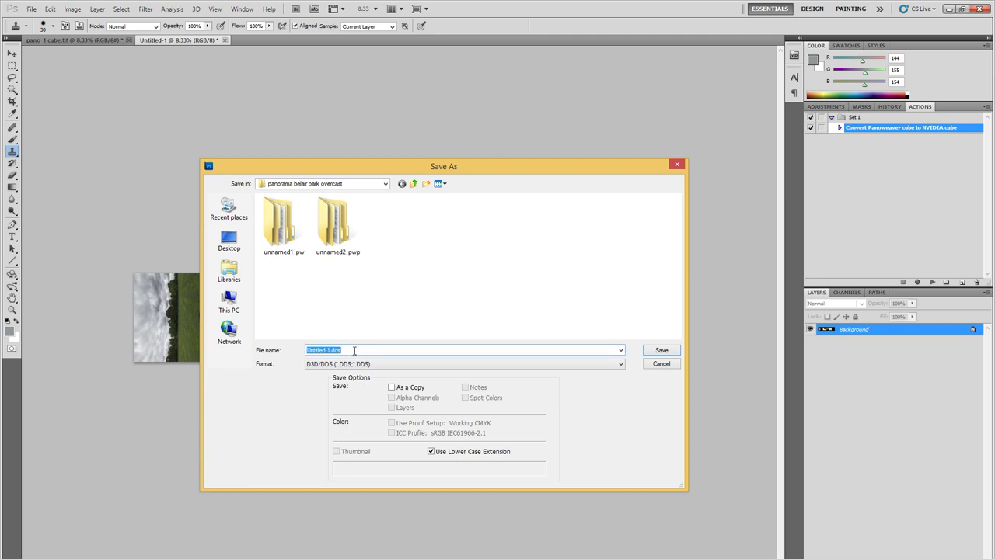
{"action": "type", "text": "belair park overcast cubemap"}
{"action": "left_click", "coordinate": [649, 352]}
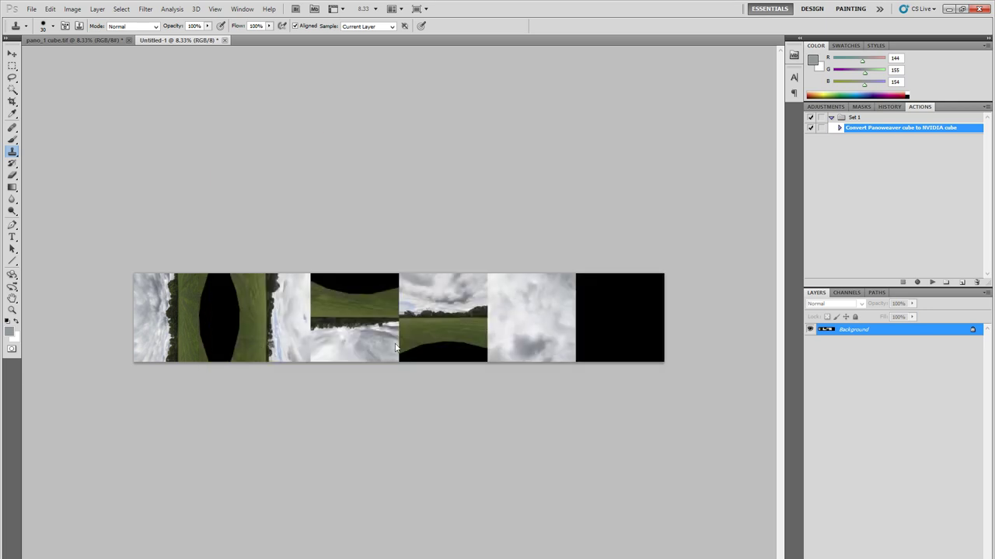
- Export it as an 8.8.8.8 ARGB 32 bpp Cube Map without MIP maps
{"action": "left_click_drag", "start_coordinate": [443, 185], "coordinate": [428, 232]}
{"action": "left_click", "coordinate": [435, 254]}
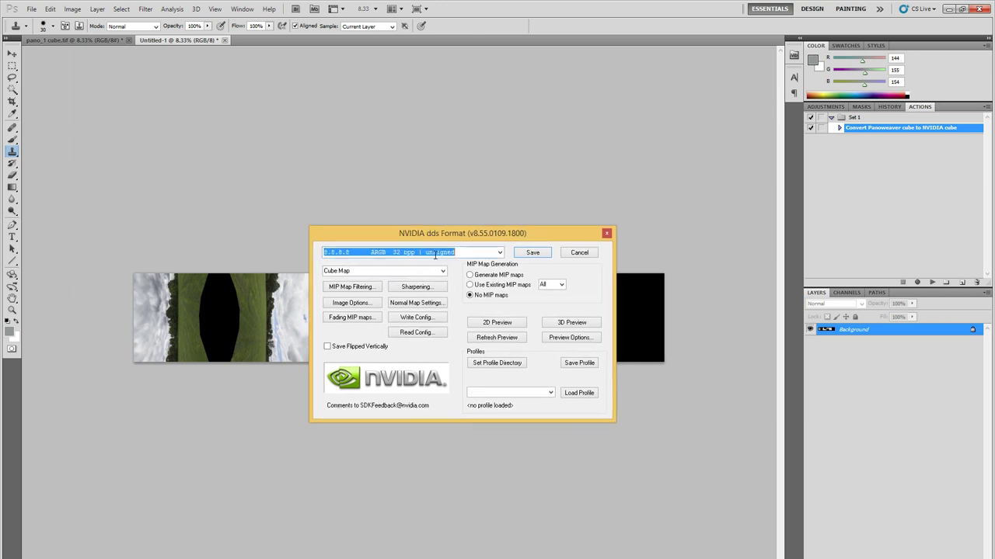
{"action": "left_click", "coordinate": [500, 253]}
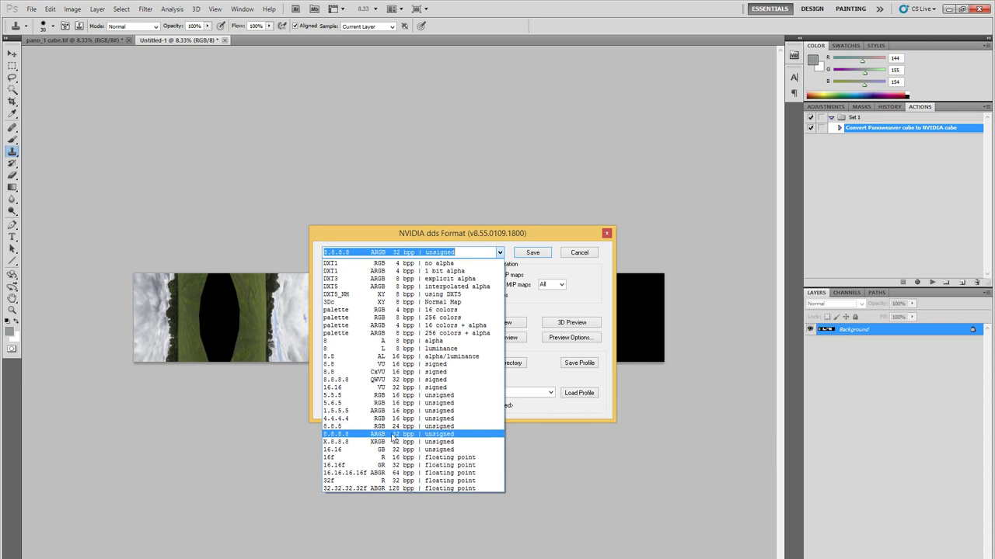
{"action": "left_click", "coordinate": [432, 439]}
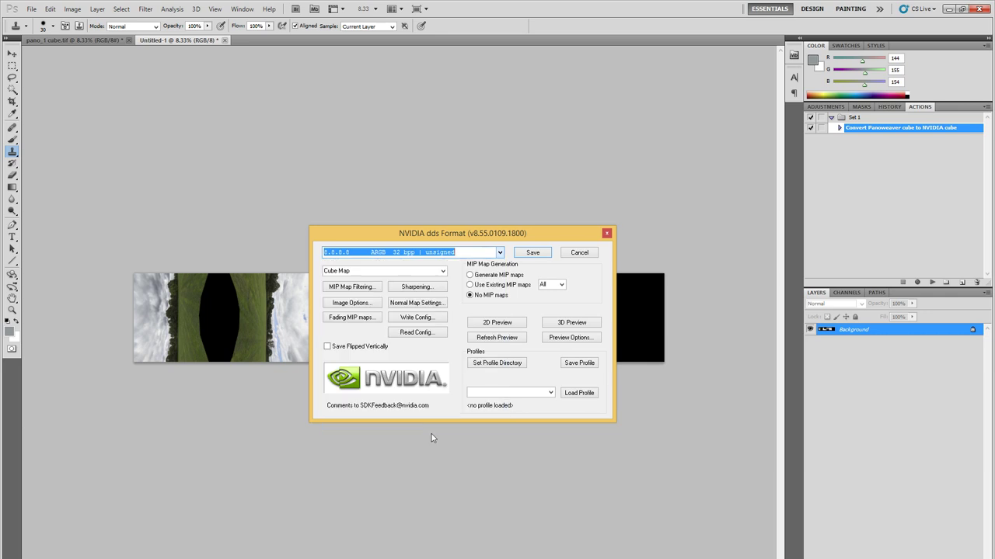
{"action": "left_click", "coordinate": [439, 273]}
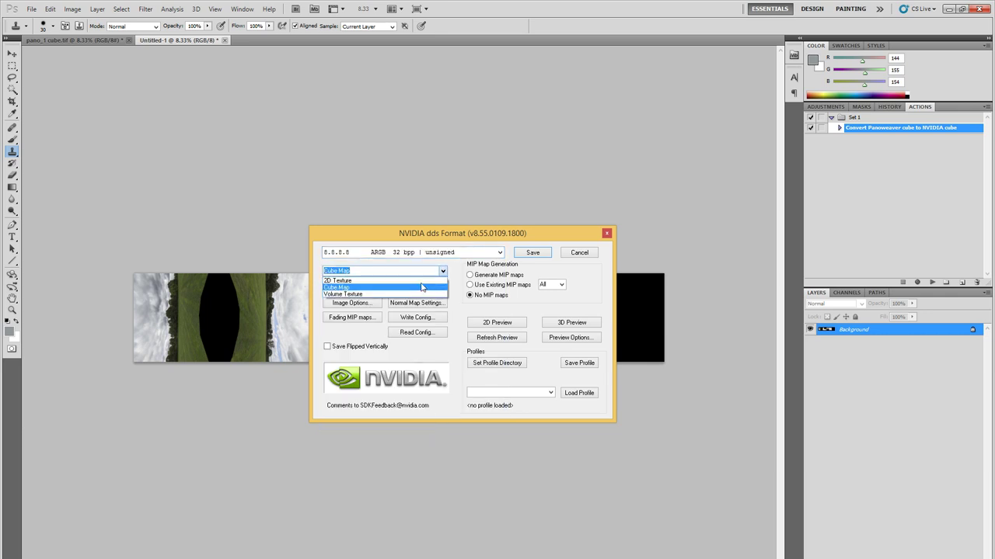
{"action": "left_click", "coordinate": [422, 287]}
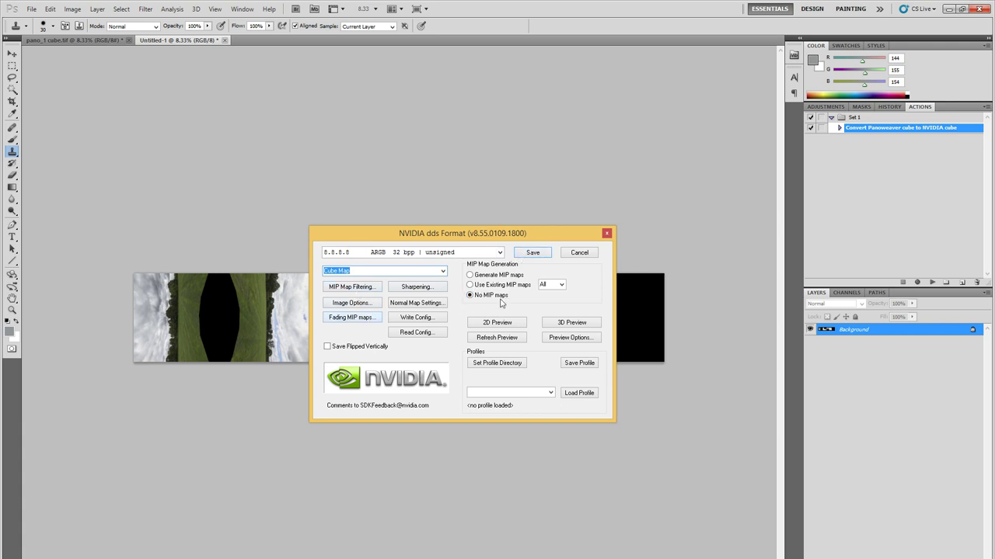
{"action": "left_click", "coordinate": [533, 252]}
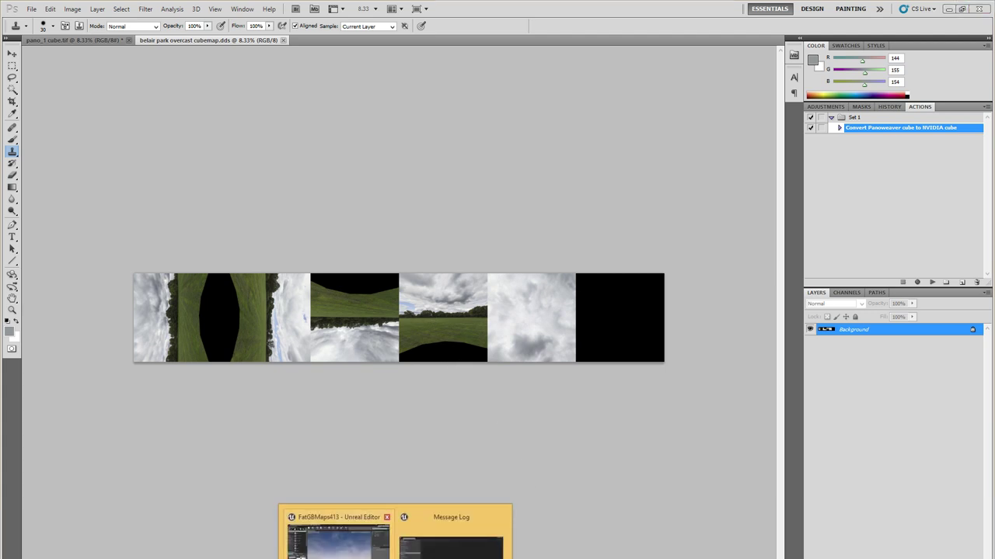
- Import belair park overcast cubemap from the panorama belair park overcast folder into the skybox textures folder
{"action": "left_click", "coordinate": [355, 539]}
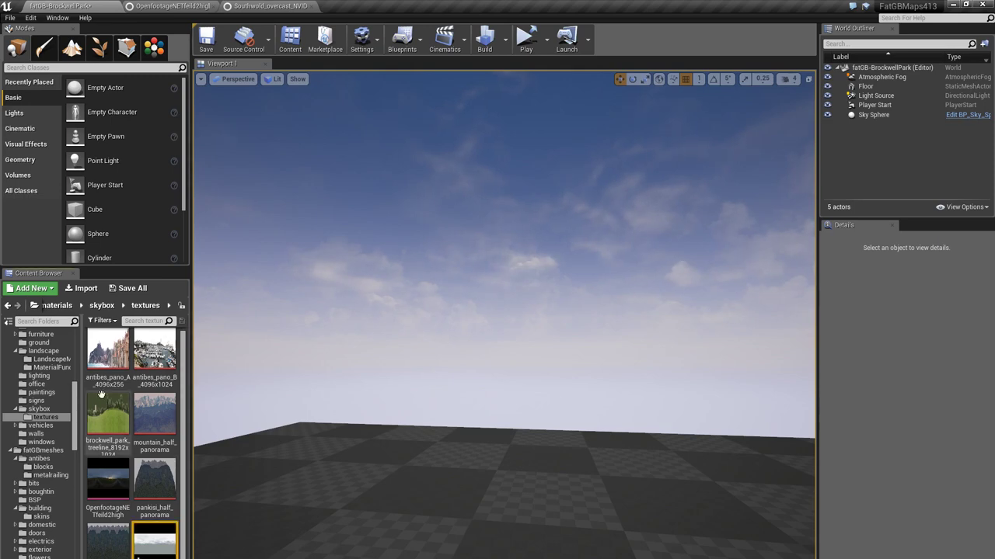
{"action": "left_click", "coordinate": [81, 288]}
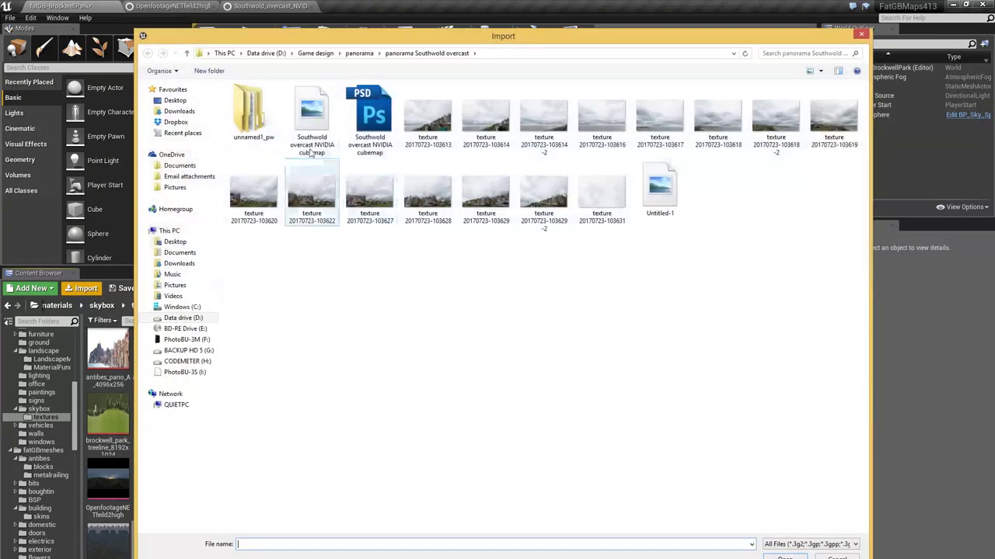
{"action": "left_click", "coordinate": [363, 54]}
{"action": "double_click", "coordinate": [270, 130]}
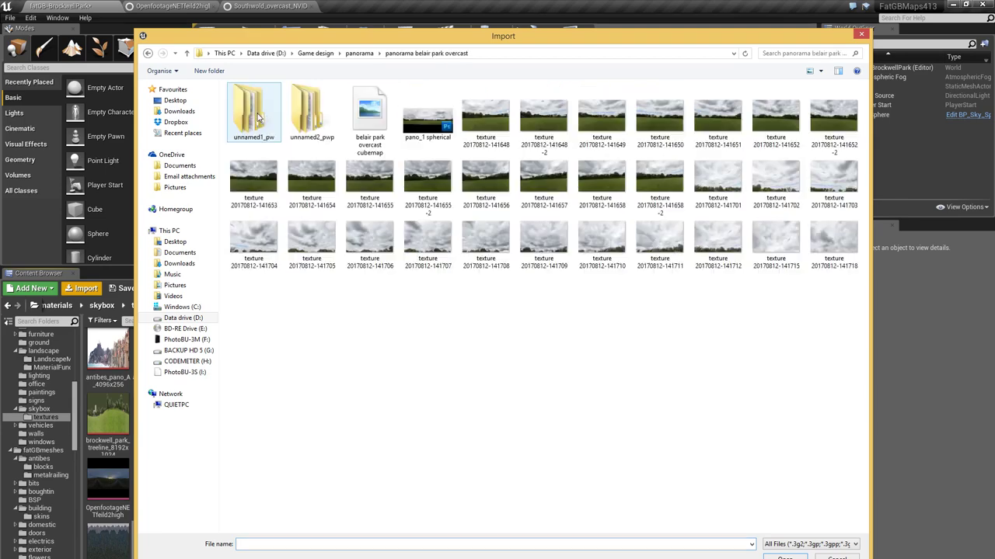
{"action": "double_click", "coordinate": [372, 124]}
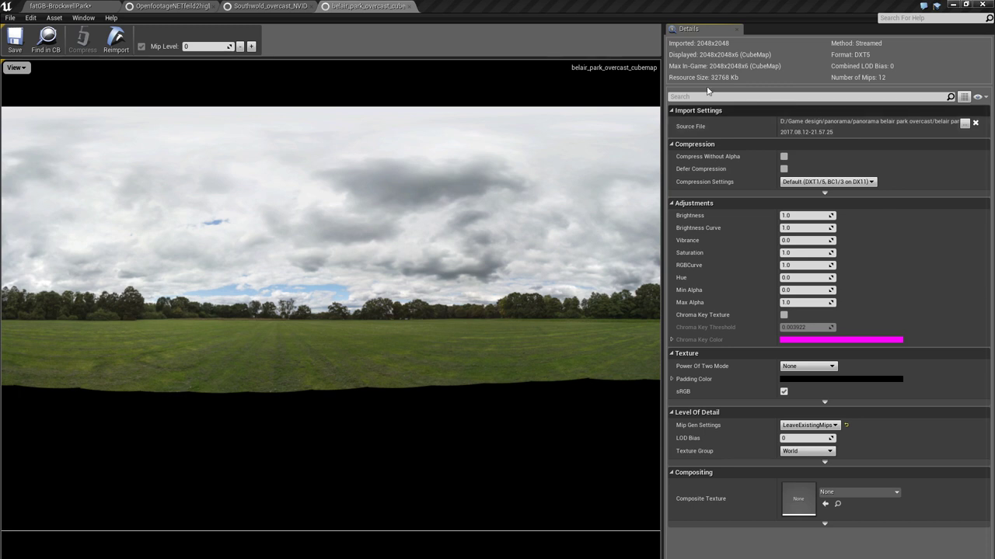
- Set the cubemap's Mip Gen Settings to NoMipmaps, inspect the preview, and return to fatGB-BrockwellPark
{"action": "left_click", "coordinate": [808, 425]}
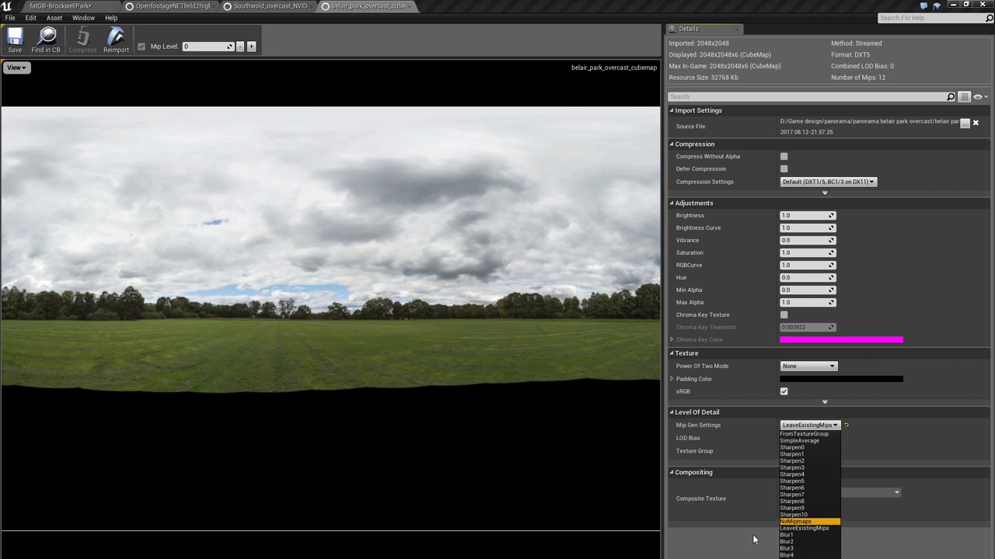
{"action": "key", "text": "Return"}
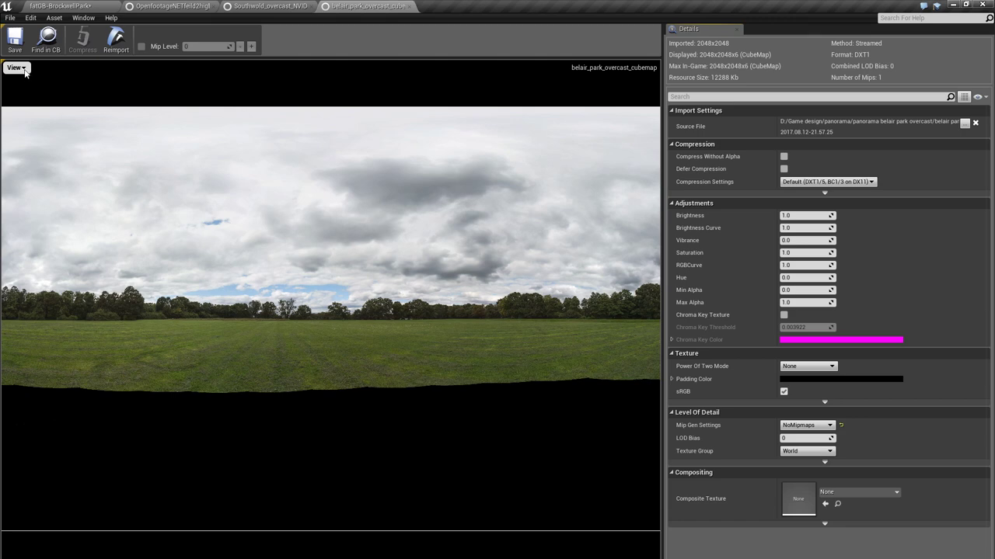
{"action": "scroll", "coordinate": [319, 268], "scroll_direction": "up", "scroll_amount": 4}
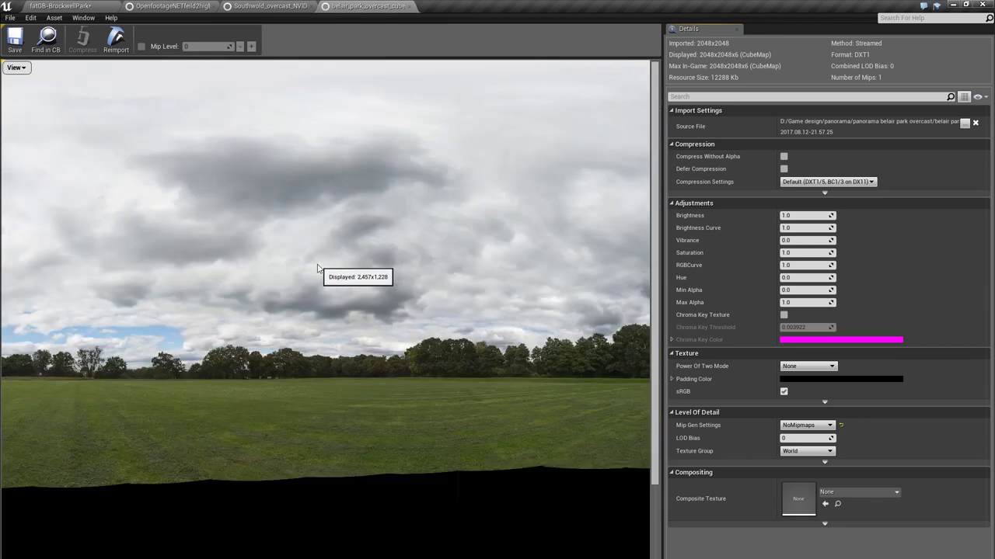
{"action": "scroll", "coordinate": [393, 286], "scroll_direction": "up", "scroll_amount": 3}
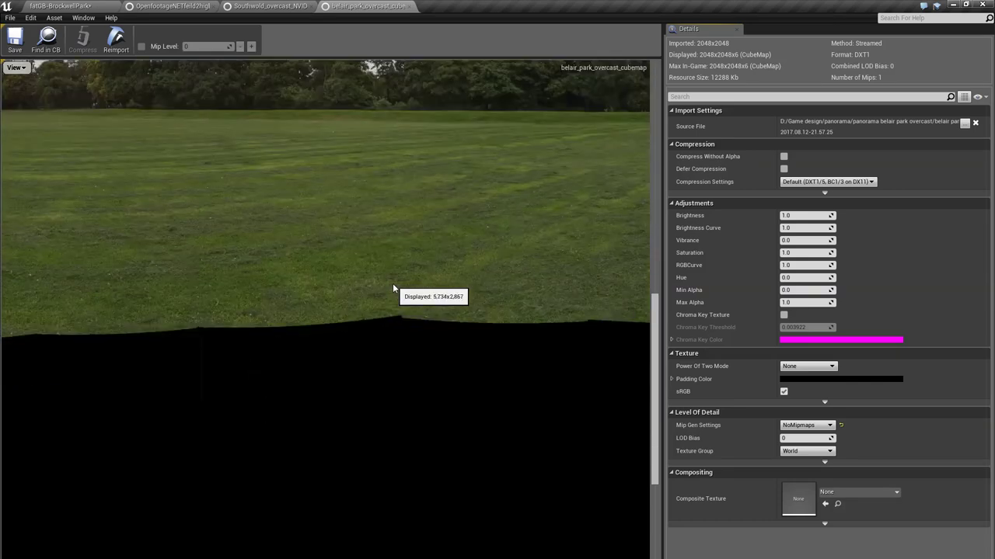
{"action": "left_click_drag", "start_coordinate": [655, 310], "coordinate": [654, 247]}
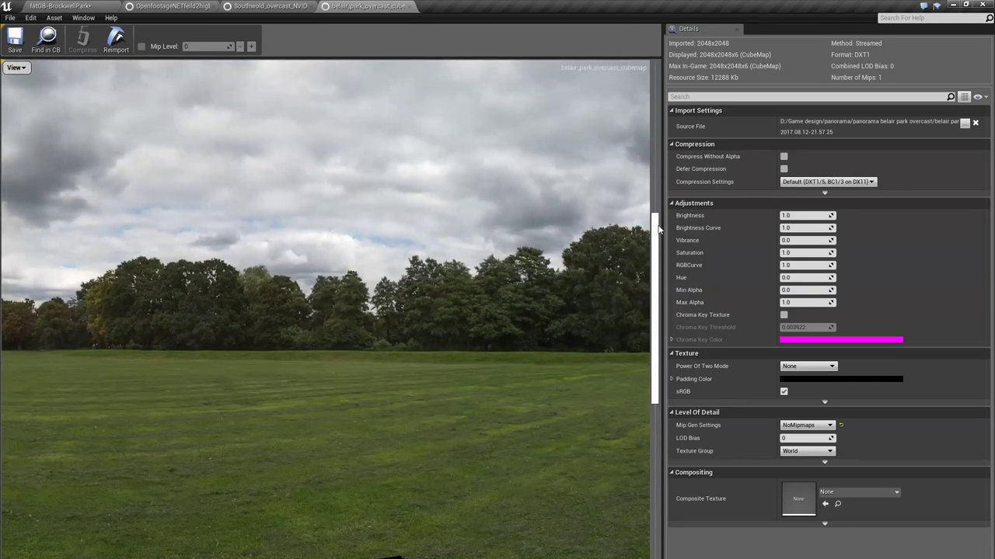
{"action": "scroll", "coordinate": [513, 280], "scroll_direction": "up", "scroll_amount": 2}
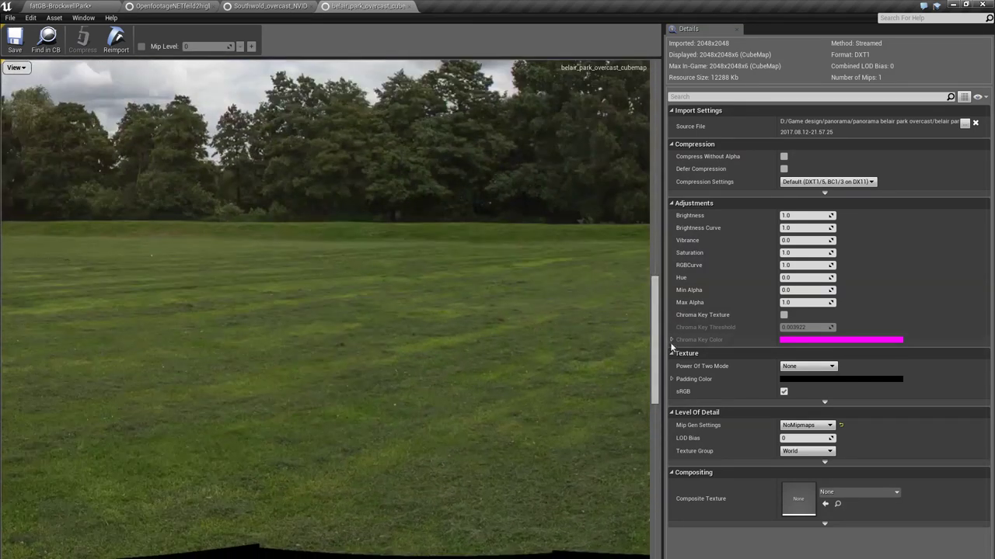
{"action": "left_click_drag", "start_coordinate": [654, 333], "coordinate": [653, 296]}
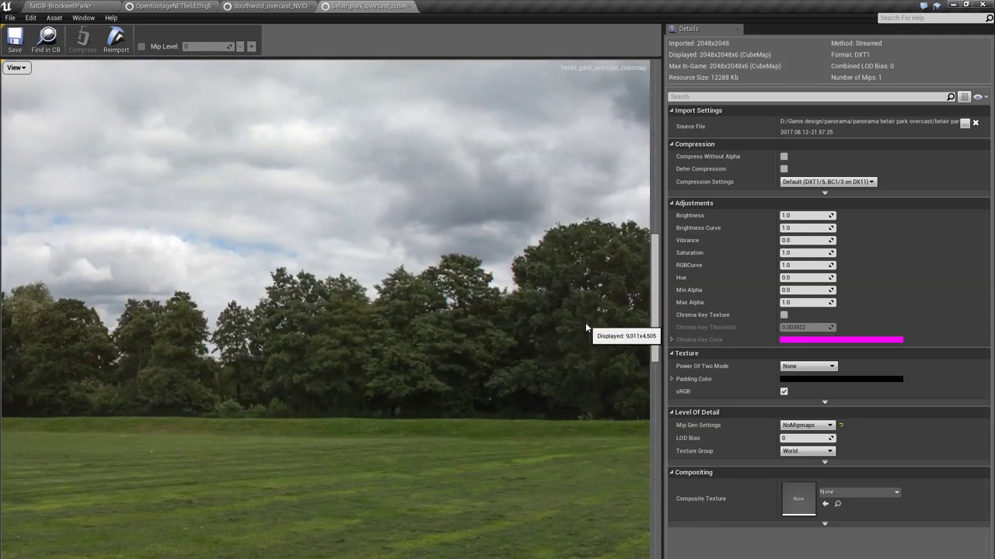
{"action": "scroll", "coordinate": [585, 325], "scroll_direction": "down", "scroll_amount": 5}
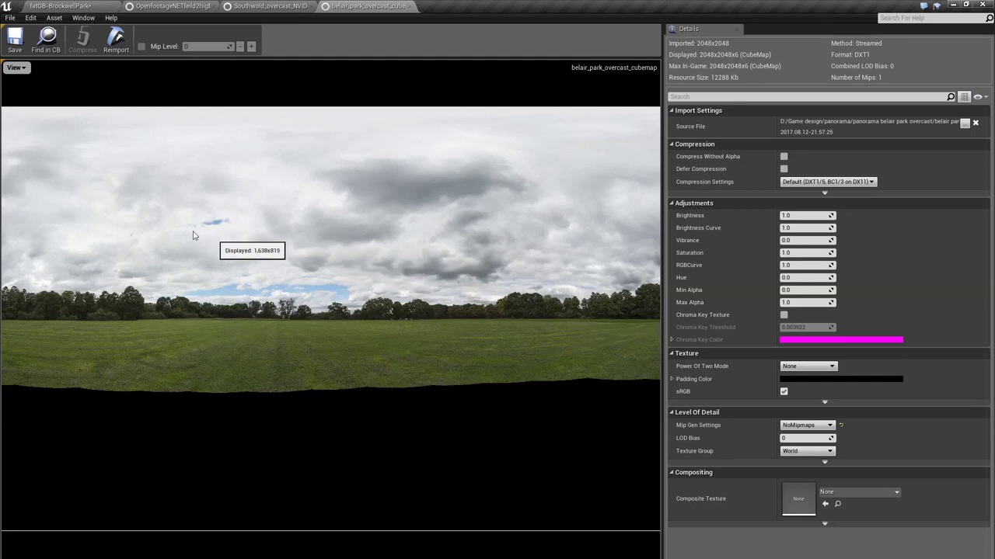
{"action": "left_click", "coordinate": [87, 6]}
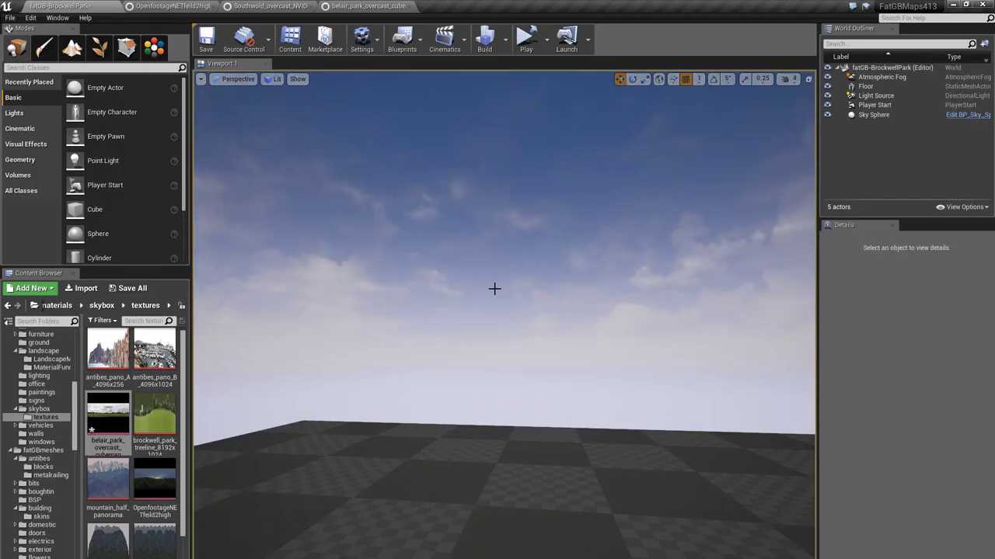
- Delete the Sky Sphere actor from the level
{"action": "right_click_drag", "start_coordinate": [505, 311], "coordinate": [490, 287]}
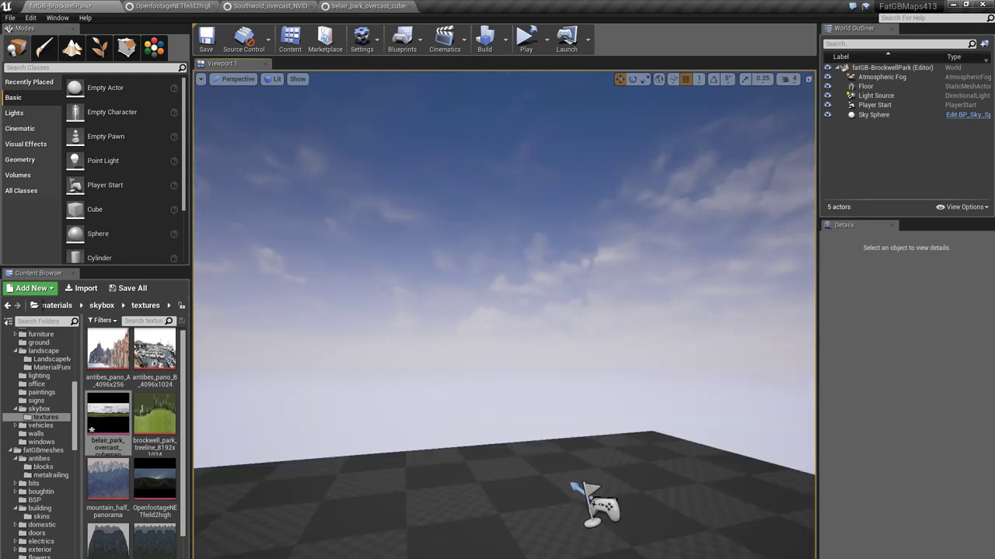
{"action": "left_click", "coordinate": [401, 253]}
{"action": "key", "text": "Delete"}
{"action": "right_click_drag", "start_coordinate": [425, 339], "coordinate": [520, 310]}
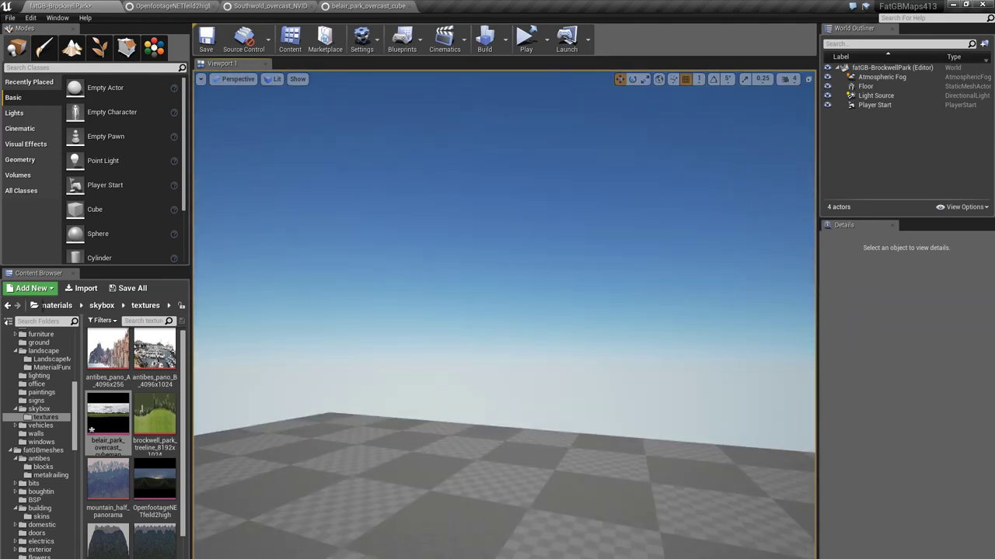
- Inspect the Light Source actor's properties, then delete it
{"action": "left_click", "coordinate": [876, 78]}
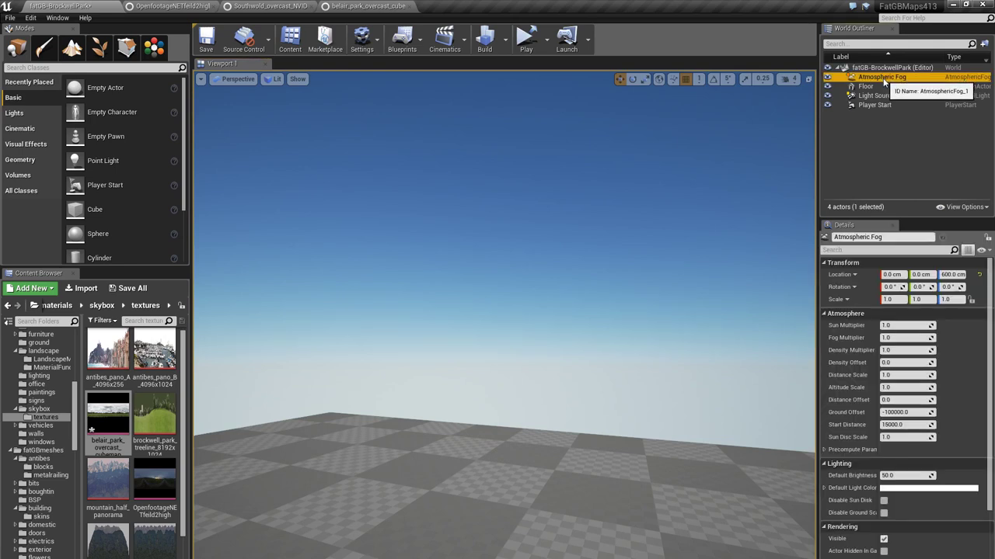
{"action": "left_click", "coordinate": [875, 96]}
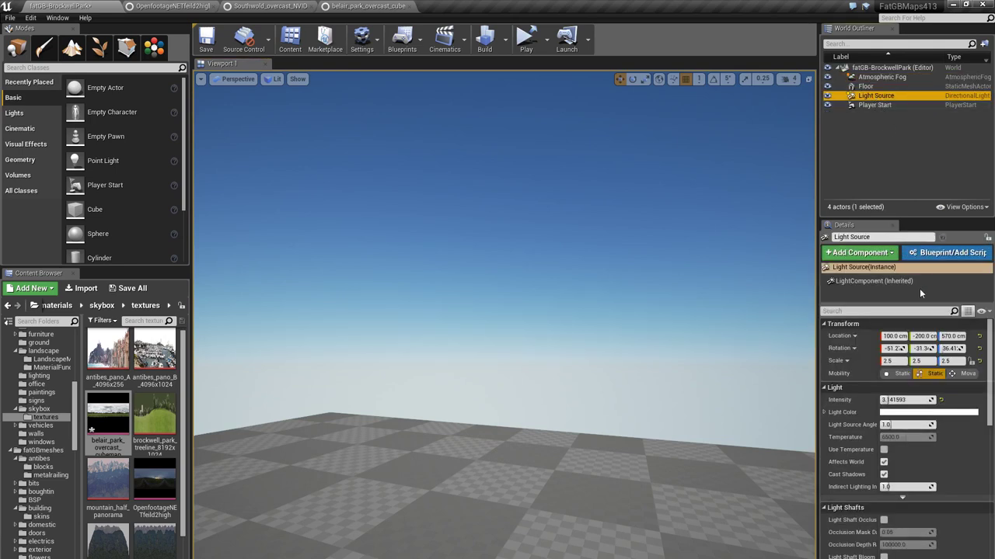
{"action": "right_click_drag", "start_coordinate": [605, 315], "coordinate": [682, 303]}
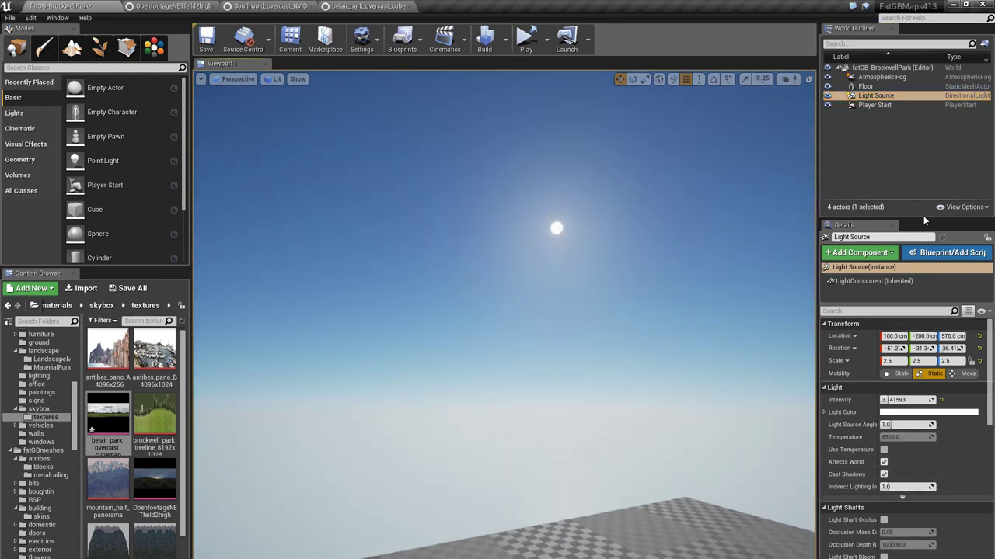
{"action": "left_click", "coordinate": [869, 284]}
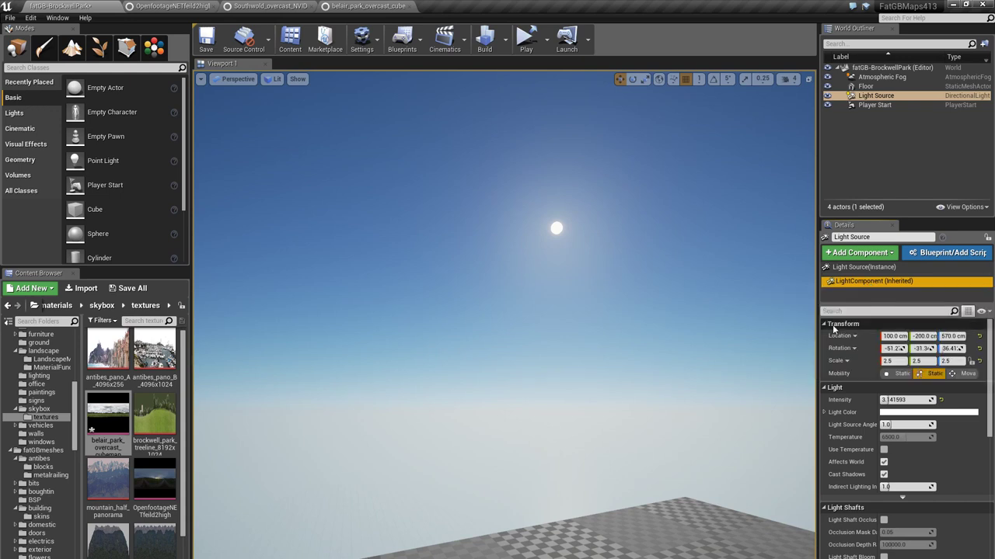
{"action": "left_click", "coordinate": [857, 268]}
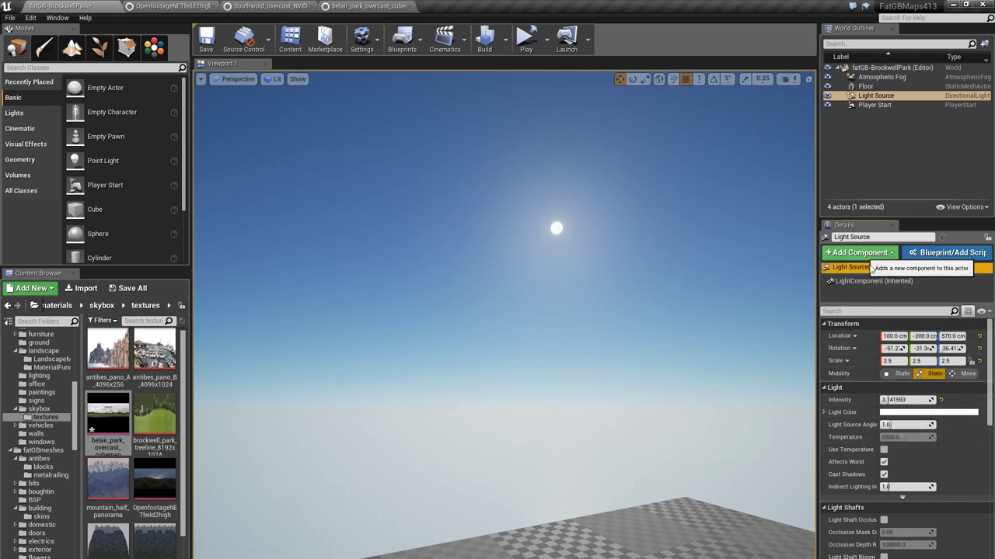
{"action": "left_click", "coordinate": [882, 96]}
{"action": "key", "text": "Delete"}
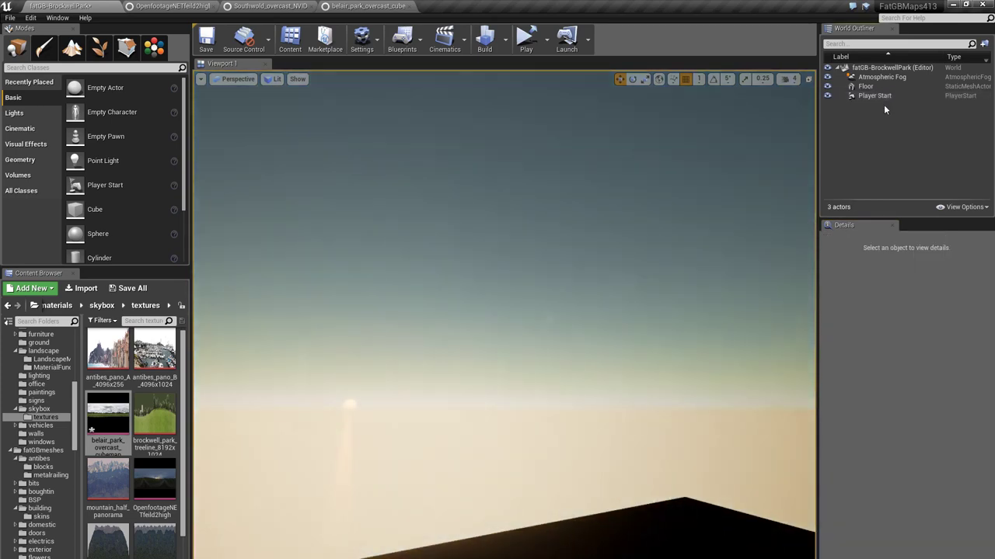
- Delete the Atmospheric Fog actor, leaving only Floor and Player Start
{"action": "right_click_drag", "start_coordinate": [505, 311], "coordinate": [544, 295]}
{"action": "mouse_move", "coordinate": [665, 241]}
{"action": "right_mouse_down"}
{"action": "mouse_move", "coordinate": [657, 244]}
{"action": "mouse_move", "coordinate": [664, 241]}
{"action": "right_mouse_up"}
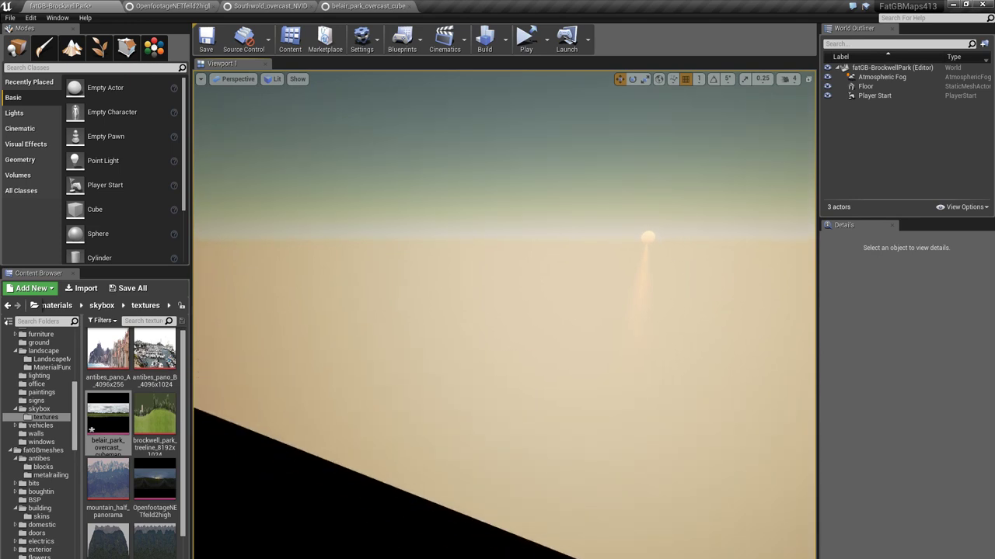
{"action": "right_click_drag", "start_coordinate": [633, 272], "coordinate": [660, 260]}
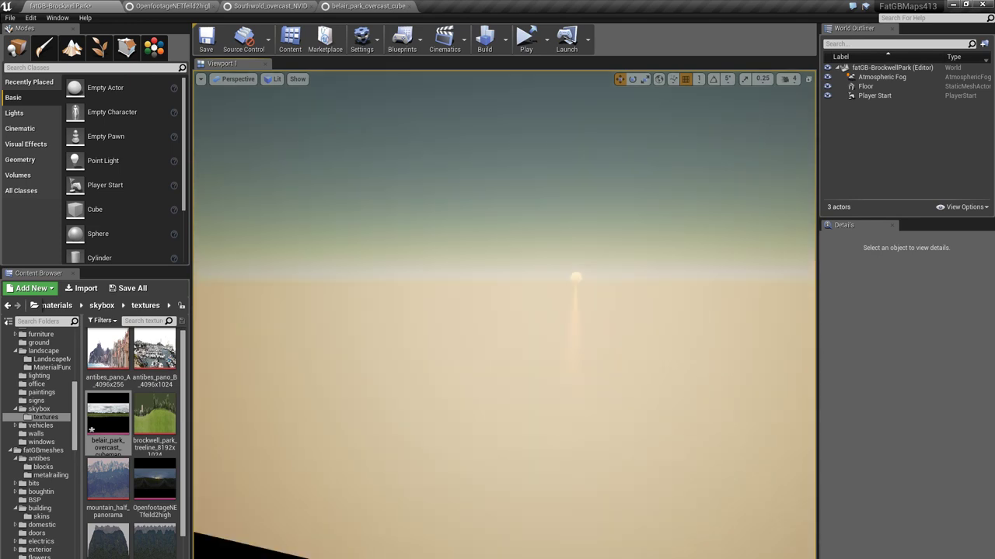
{"action": "left_click", "coordinate": [885, 77]}
{"action": "key", "text": "Delete"}
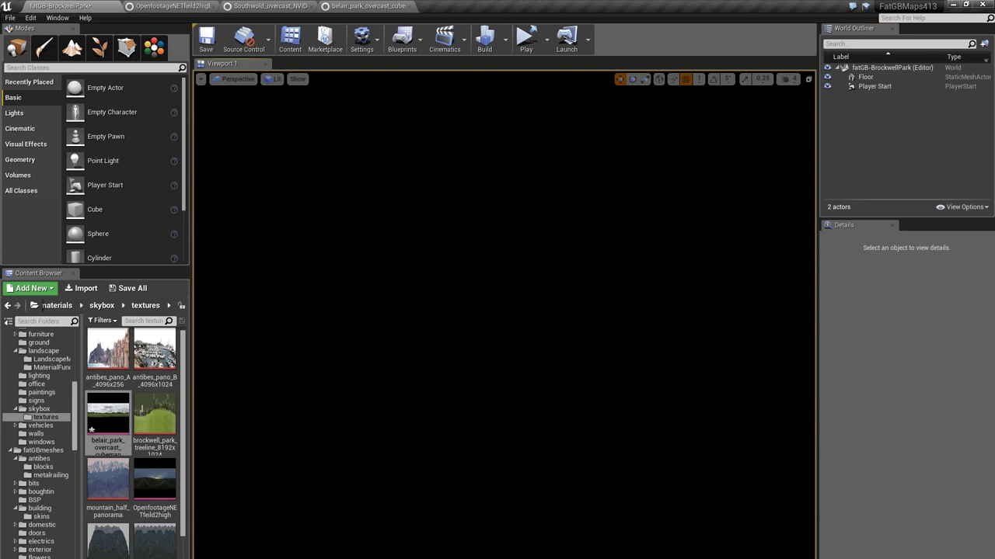
- Place a Point Light over the floor and raise it higher
{"action": "right_click", "coordinate": [467, 117]}
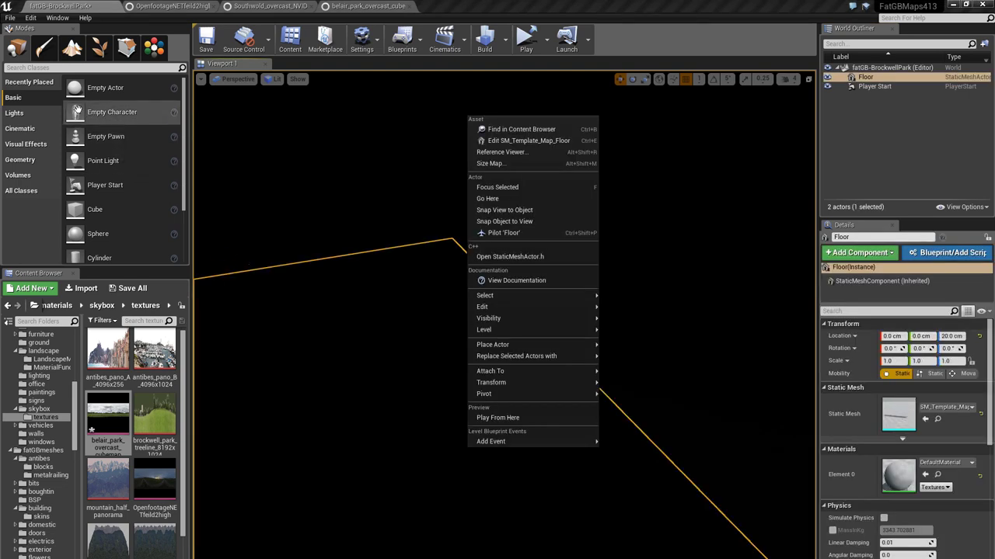
{"action": "left_click_drag", "start_coordinate": [103, 160], "coordinate": [399, 367]}
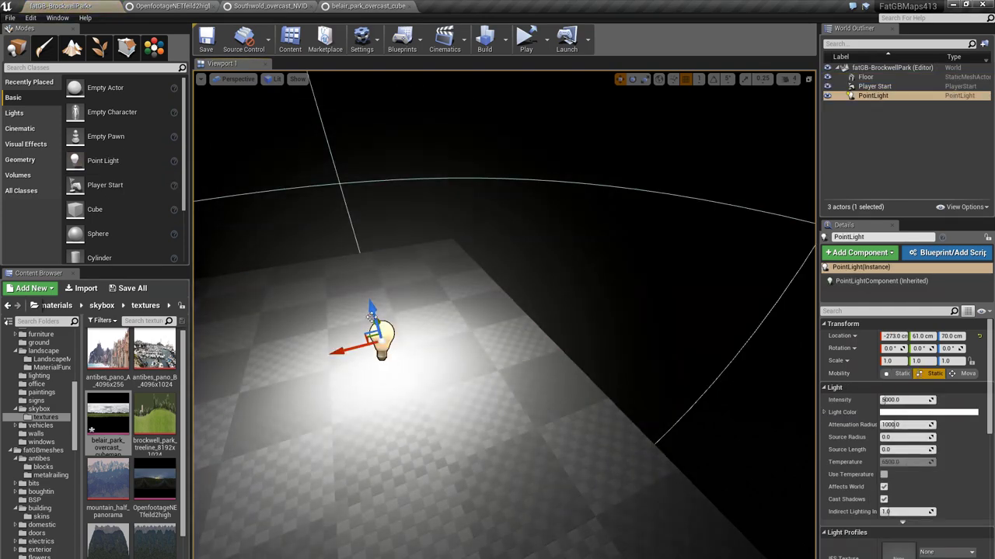
{"action": "left_click_drag", "start_coordinate": [373, 308], "coordinate": [378, 288]}
{"action": "right_click_drag", "start_coordinate": [377, 288], "coordinate": [435, 295]}
{"action": "right_click_drag", "start_coordinate": [469, 327], "coordinate": [449, 334]}
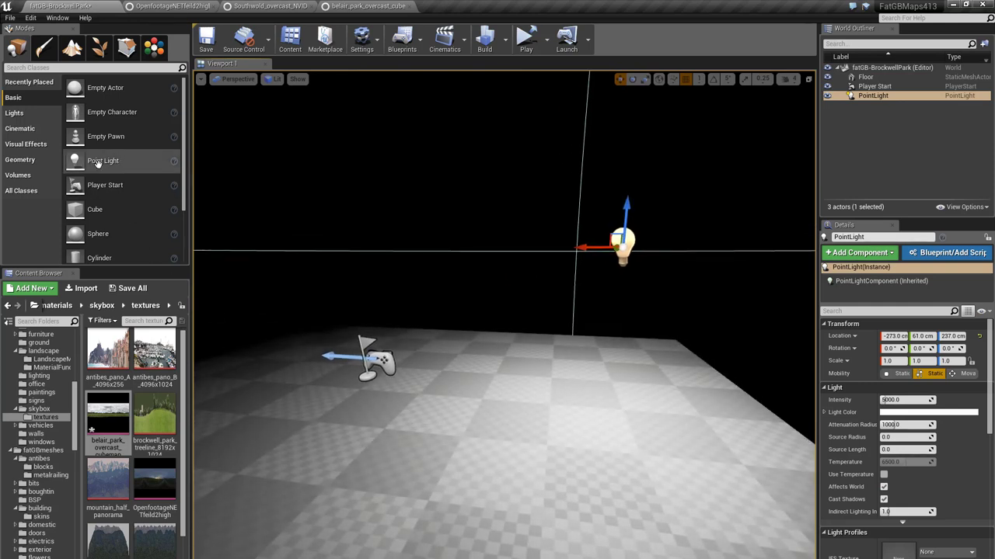
- Browse the Engine Content to the EngineSky folder
{"action": "left_click", "coordinate": [63, 68]}
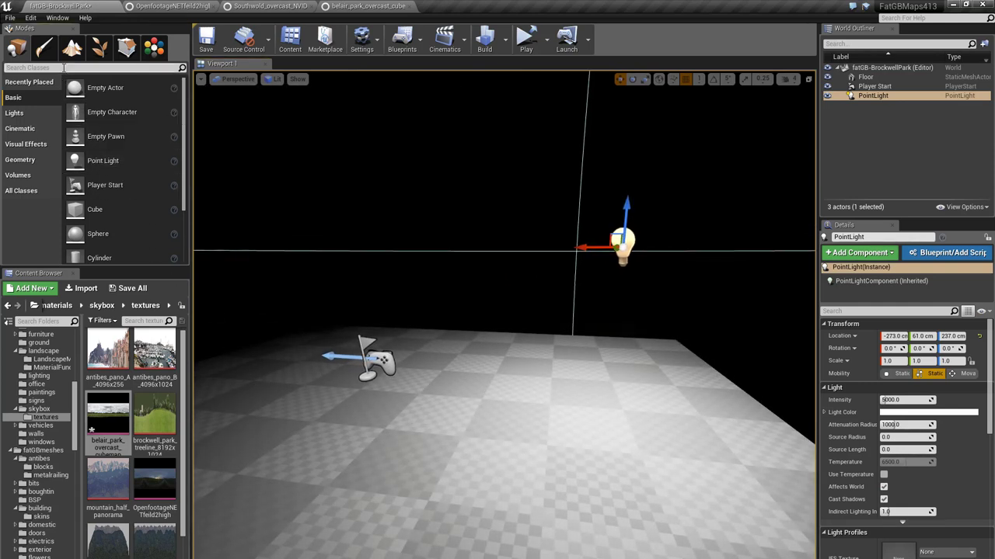
{"action": "type", "text": "sm"}
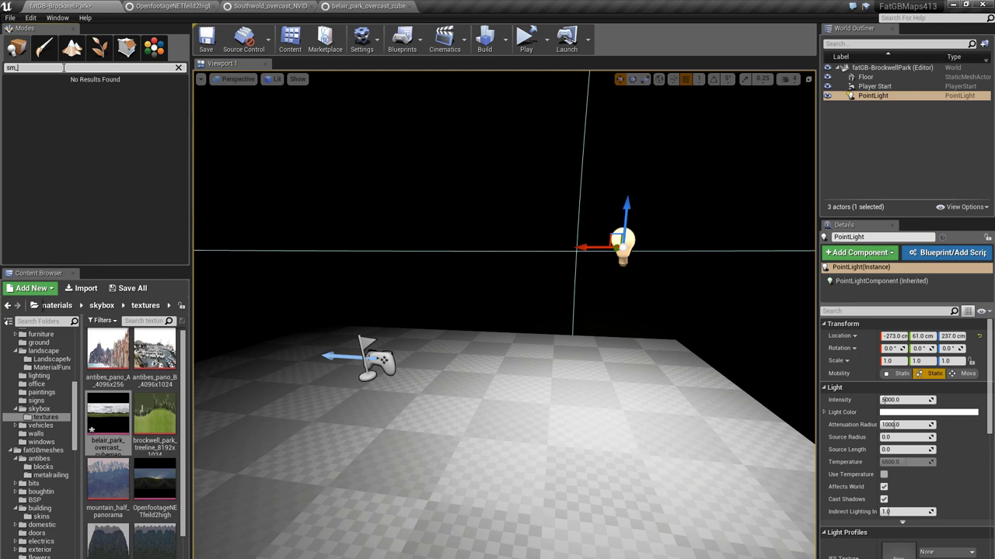
{"action": "key", "text": "BackSpace"}
{"action": "key", "text": "BackSpace"}
{"action": "right_click_drag", "start_coordinate": [622, 374], "coordinate": [602, 381]}
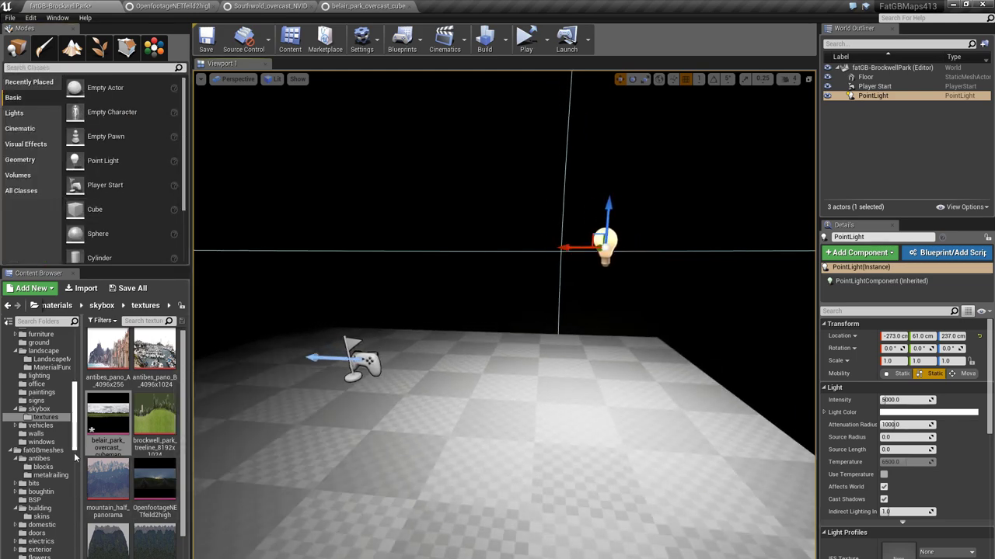
{"action": "left_click_drag", "start_coordinate": [75, 445], "coordinate": [78, 551]}
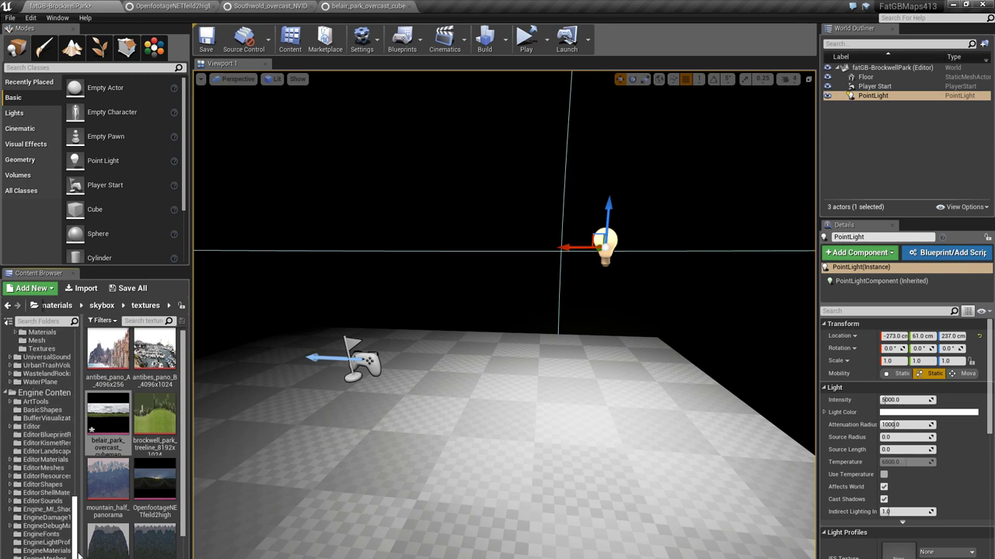
{"action": "scroll", "coordinate": [33, 555], "scroll_direction": "down", "scroll_amount": 1}
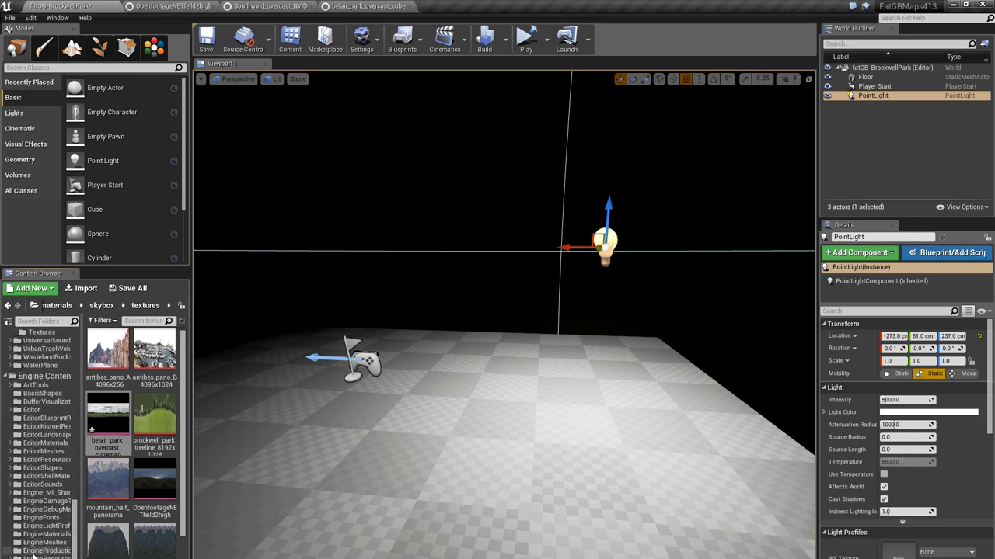
{"action": "left_click", "coordinate": [43, 526]}
{"action": "scroll", "coordinate": [35, 548], "scroll_direction": "down", "scroll_amount": 1}
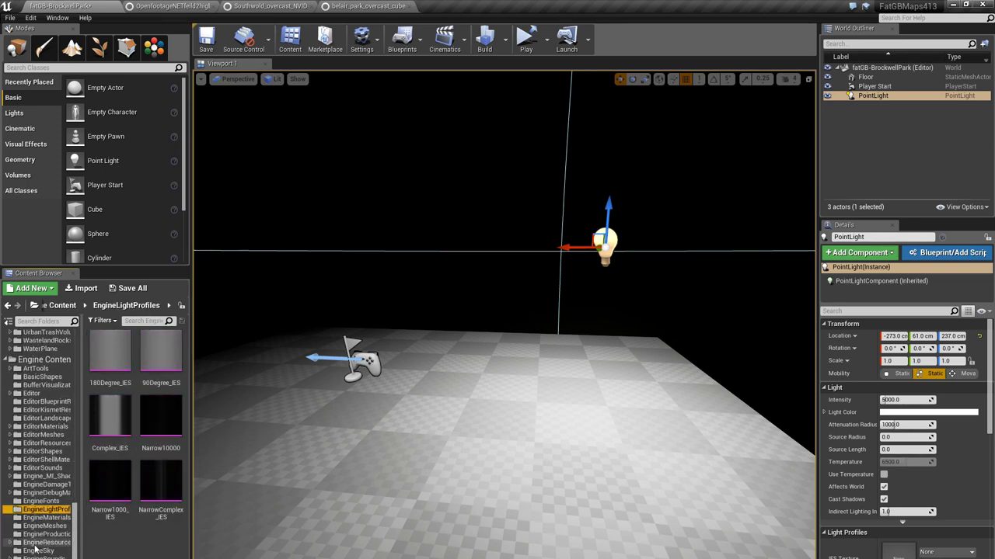
{"action": "scroll", "coordinate": [35, 548], "scroll_direction": "down", "scroll_amount": 1}
{"action": "left_click", "coordinate": [36, 535]}
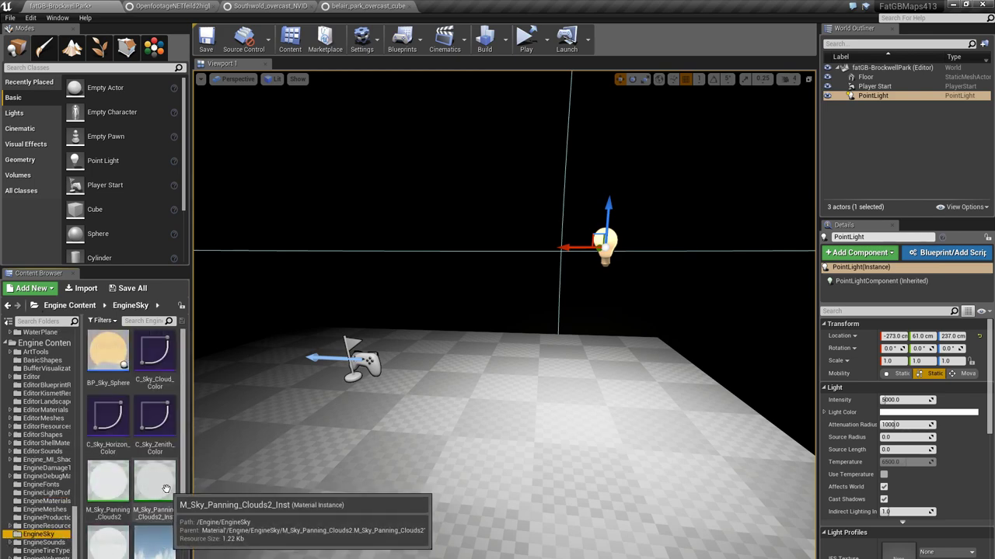
{"action": "scroll", "coordinate": [166, 489], "scroll_direction": "down", "scroll_amount": 1}
- Drag SM_SkySphere into the viewport and look up at the sky
{"action": "left_click_drag", "start_coordinate": [108, 482], "coordinate": [488, 261]}
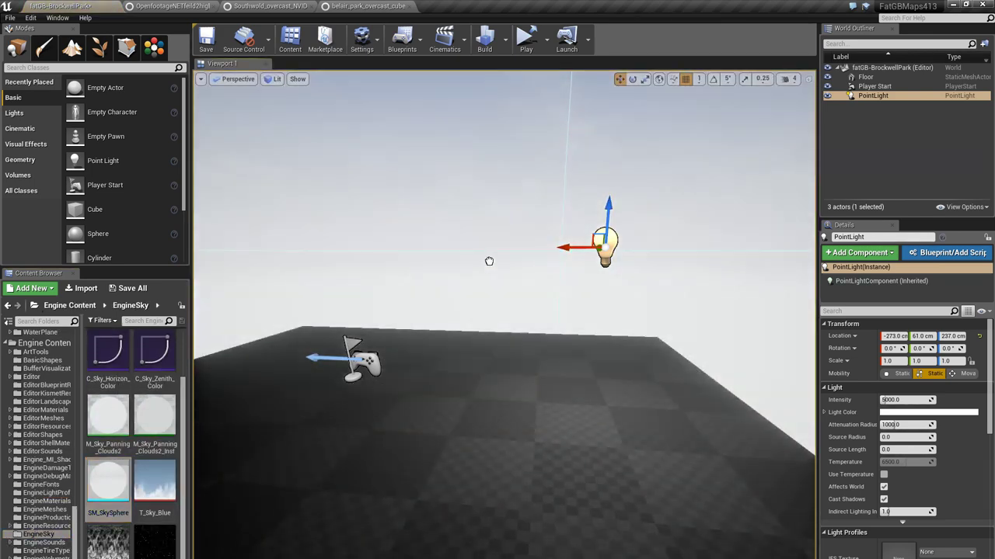
{"action": "right_click_drag", "start_coordinate": [489, 261], "coordinate": [555, 222]}
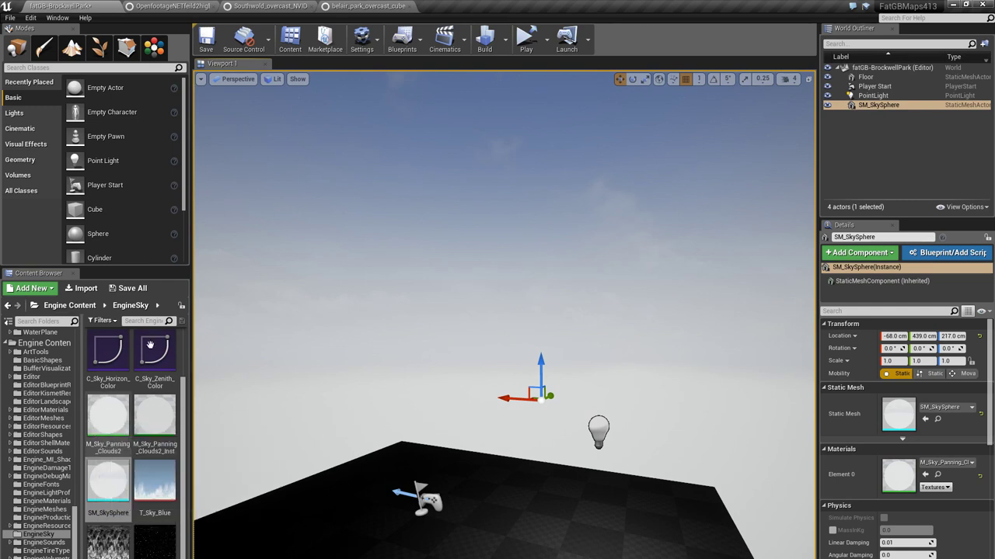
{"action": "left_click_drag", "start_coordinate": [78, 537], "coordinate": [78, 401]}
- Create a material instance from fatGB-M-sky-field in the skybox materials folder and confirm its name
{"action": "left_click", "coordinate": [45, 478]}
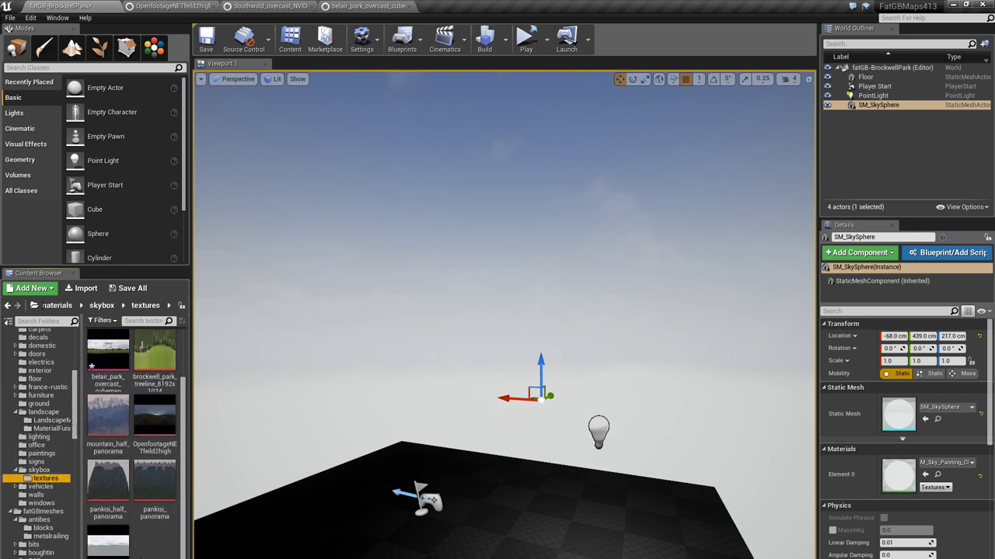
{"action": "left_click", "coordinate": [113, 358]}
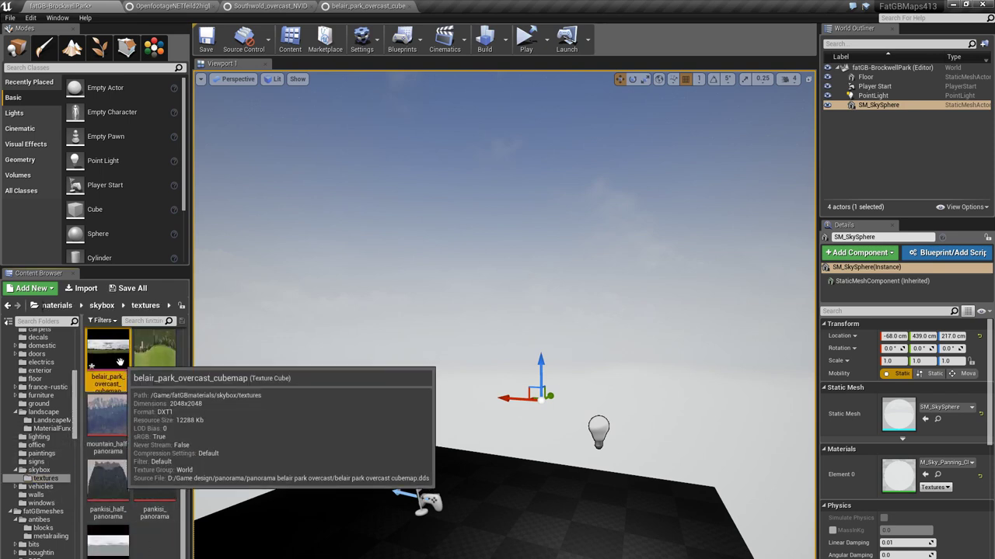
{"action": "left_click", "coordinate": [39, 470]}
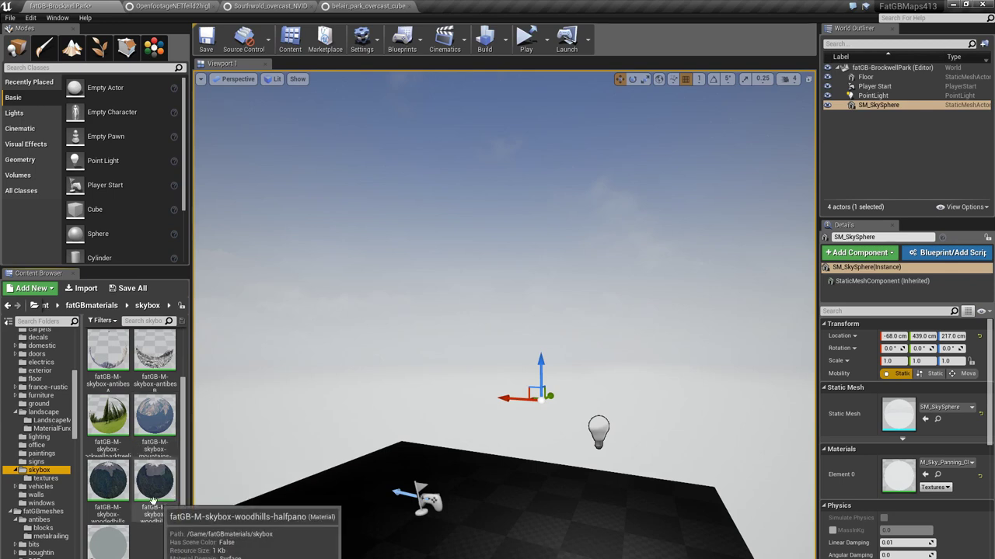
{"action": "left_click", "coordinate": [112, 548]}
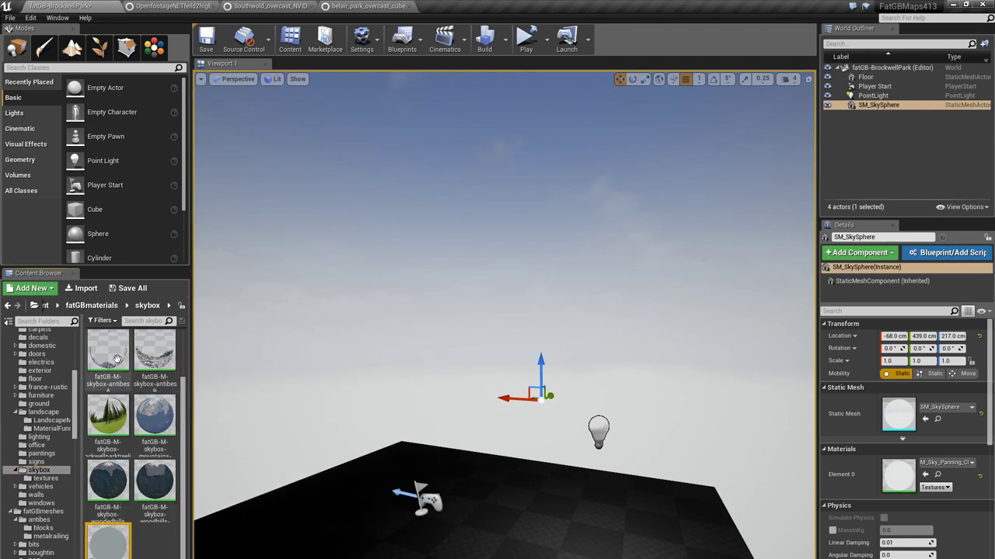
{"action": "scroll", "coordinate": [156, 411], "scroll_direction": "up", "scroll_amount": 2}
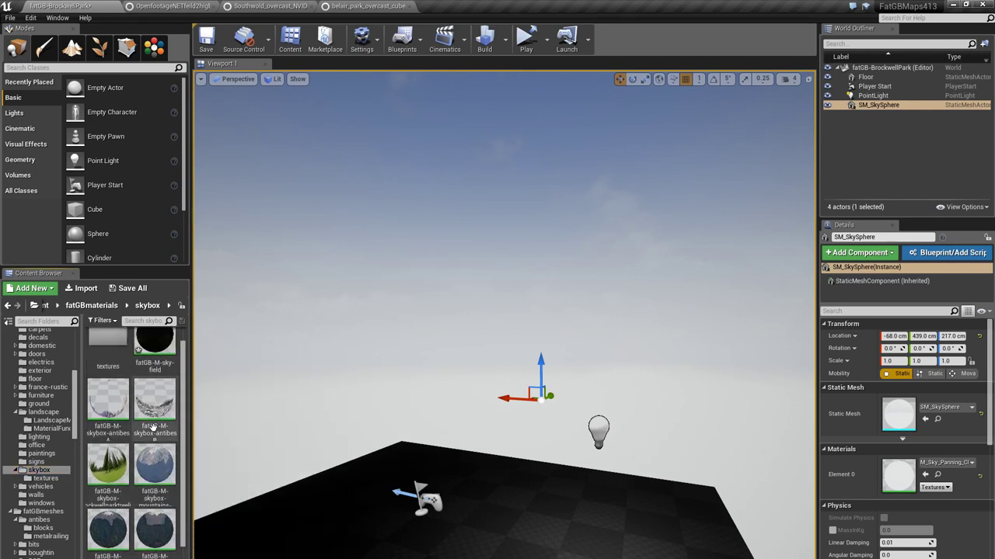
{"action": "right_click", "coordinate": [158, 356]}
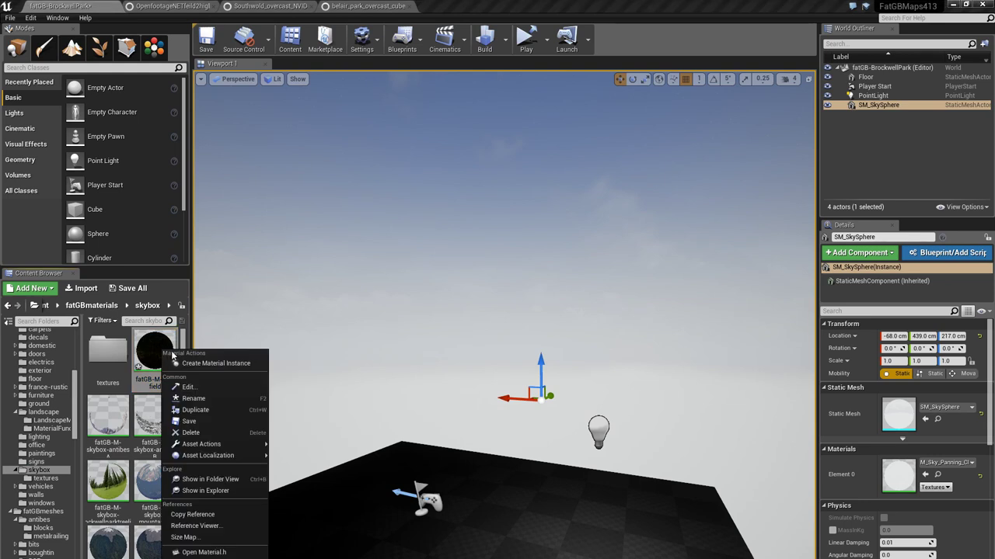
{"action": "left_click", "coordinate": [210, 362]}
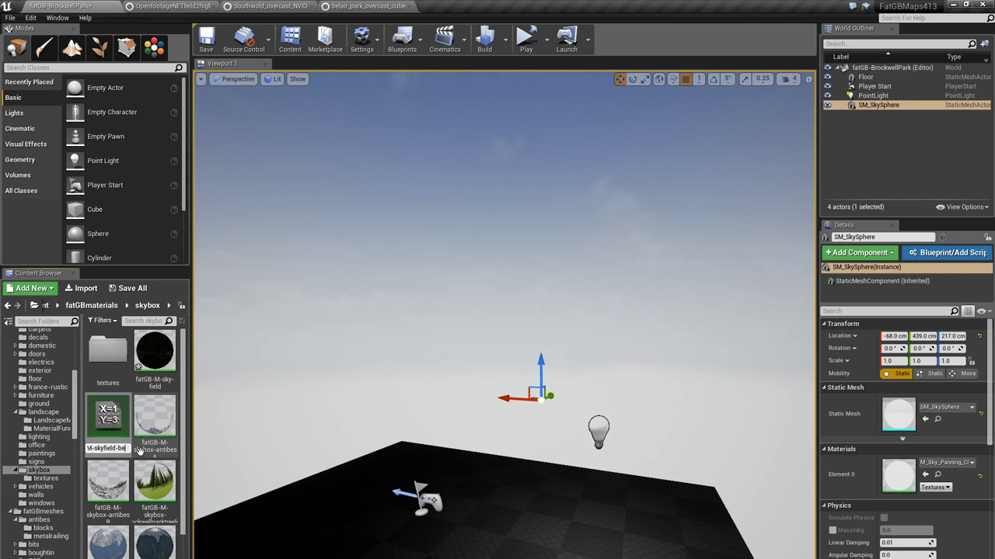
{"action": "type", "text": "t"}
{"action": "key", "text": "Return"}
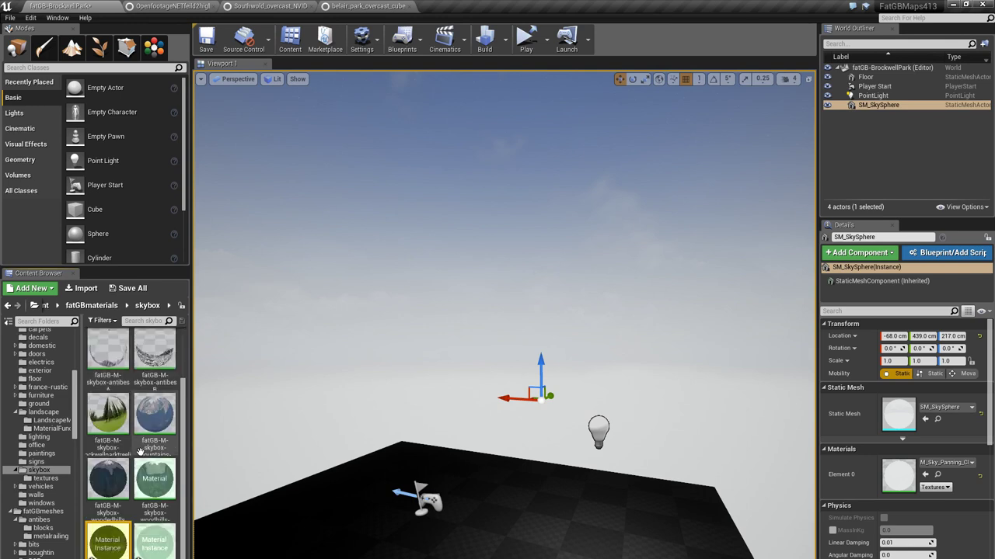
- Set the new instance's Sky Cubemap parameter to belair_park_overcast_cubemap
{"action": "double_click", "coordinate": [111, 545]}
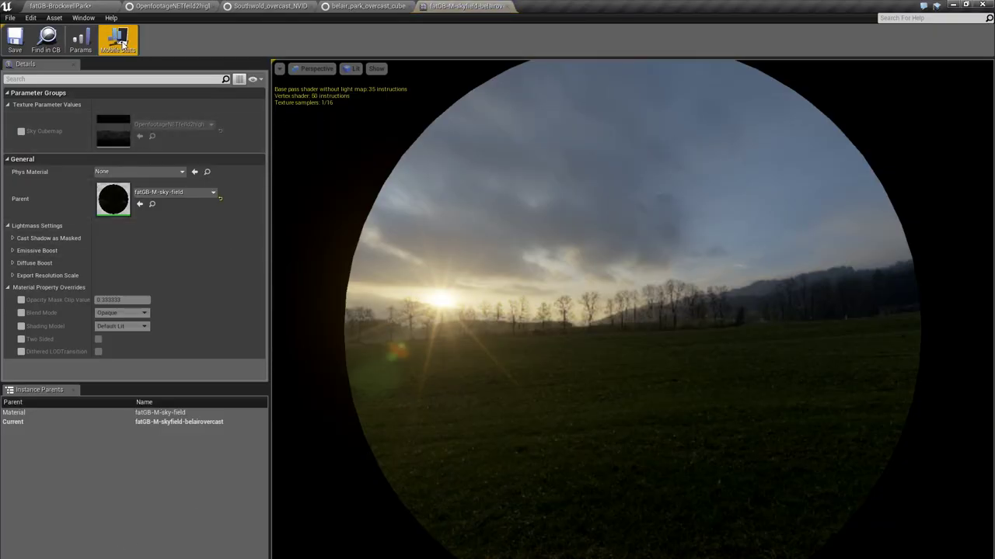
{"action": "left_click", "coordinate": [70, 6]}
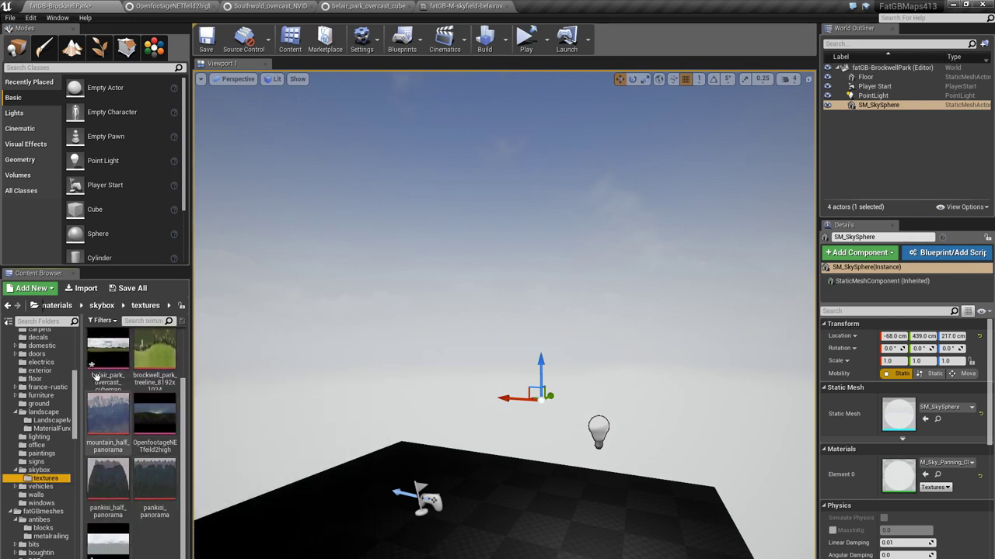
{"action": "left_click", "coordinate": [108, 354]}
{"action": "left_click", "coordinate": [455, 5]}
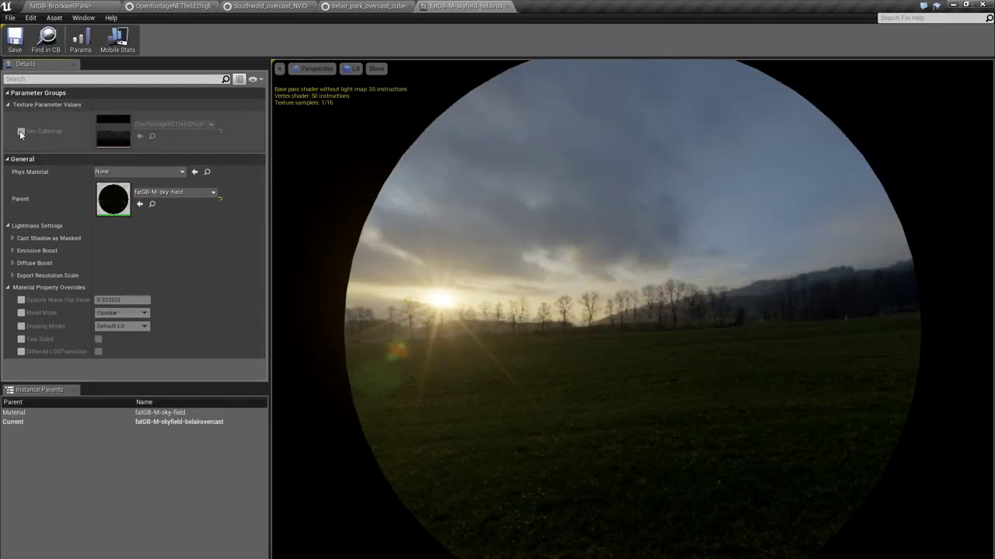
{"action": "left_click", "coordinate": [139, 136]}
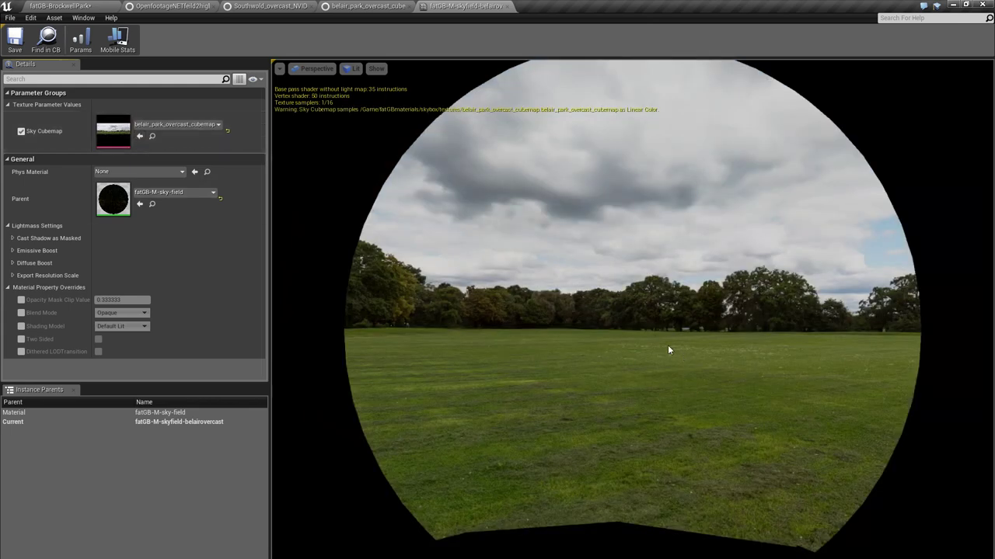
{"action": "left_click_drag", "start_coordinate": [633, 311], "coordinate": [644, 346]}
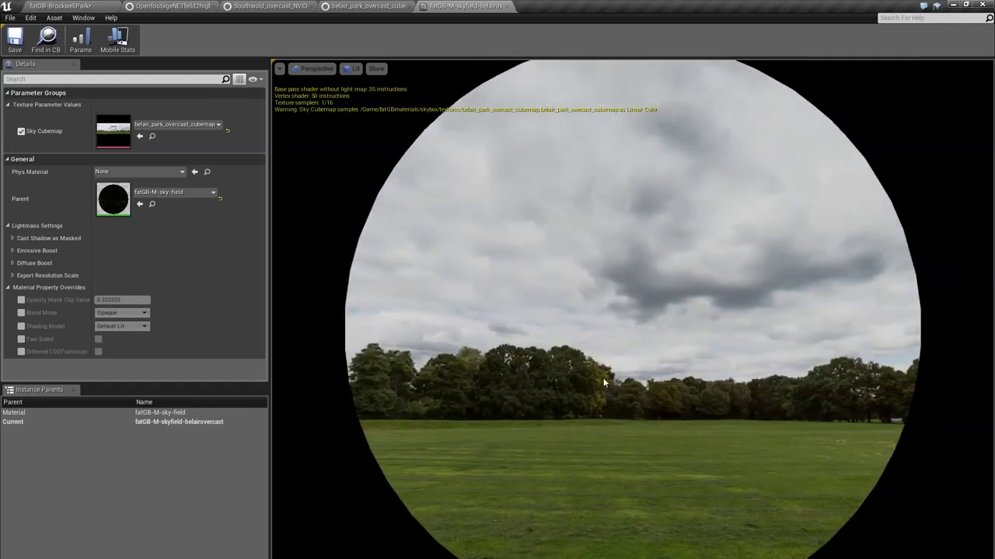
- Set the cubemap texture's RGBCurve to 0.9, after trying 1.2, and return to the level
{"action": "left_click", "coordinate": [367, 6]}
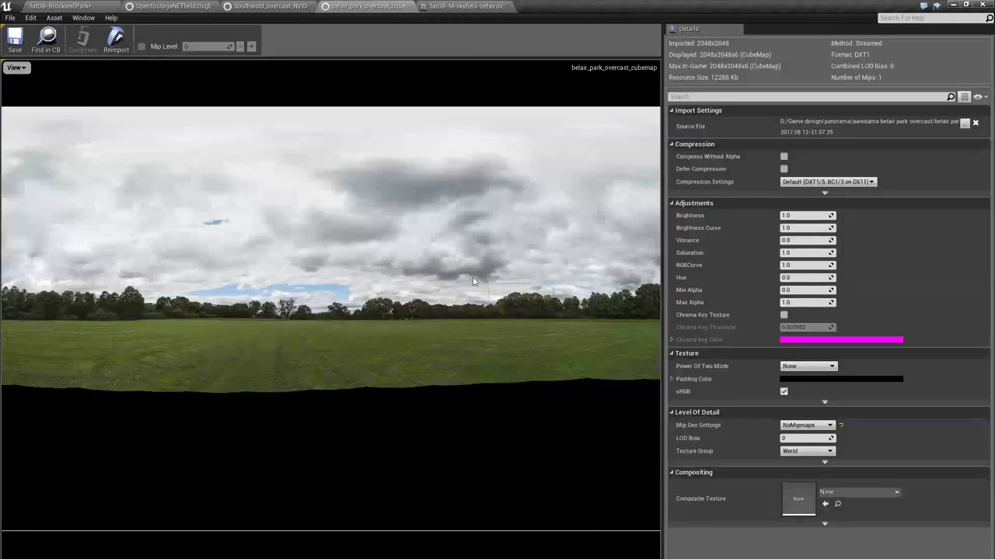
{"action": "left_click", "coordinate": [804, 264]}
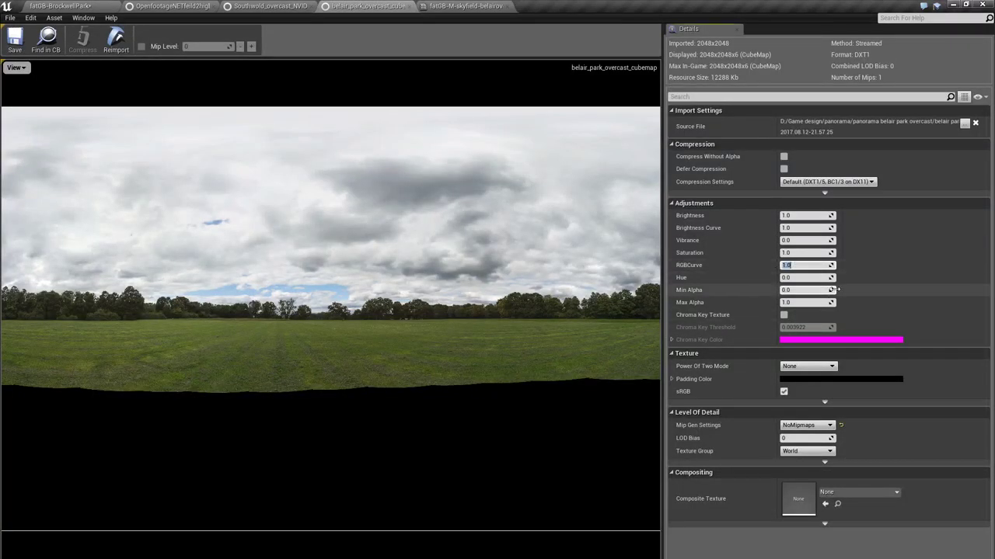
{"action": "type", "text": "1.2"}
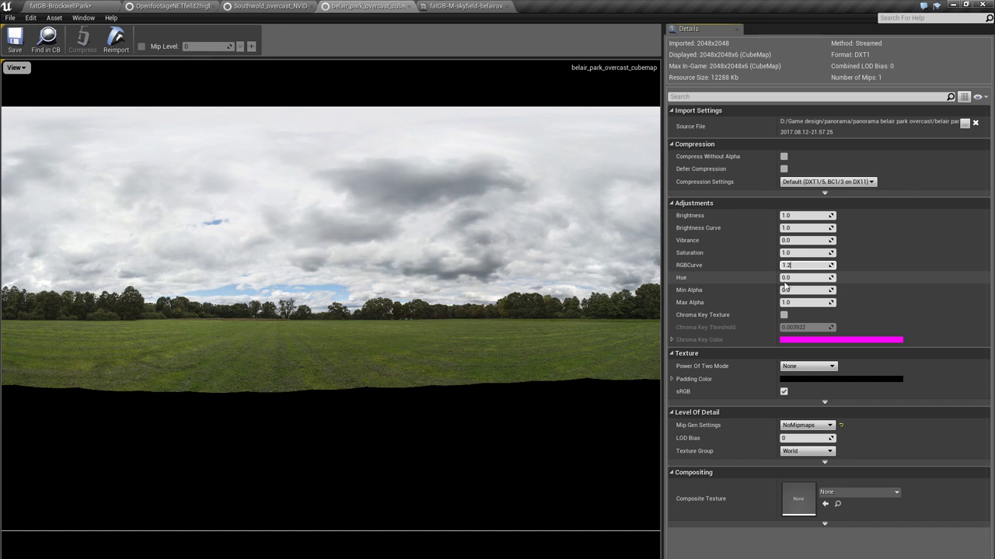
{"action": "key", "text": "Tab"}
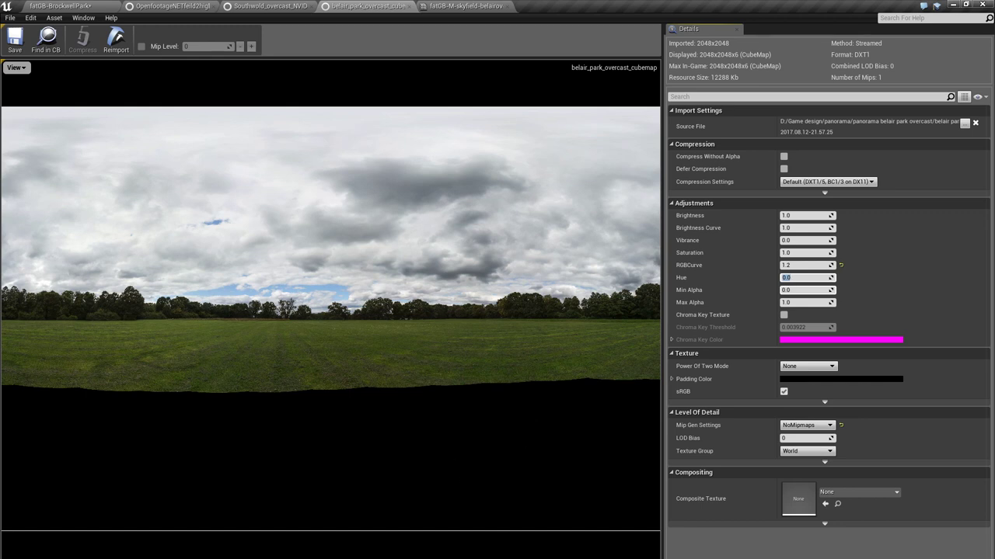
{"action": "key", "text": "shift+Tab"}
{"action": "type", "text": "0.9"}
{"action": "key", "text": "Return"}
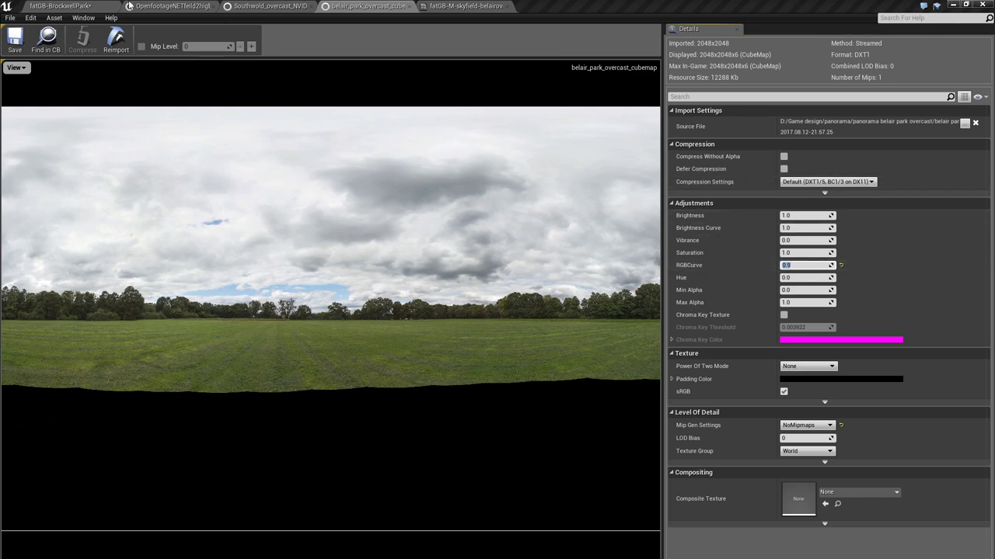
{"action": "left_click", "coordinate": [60, 5]}
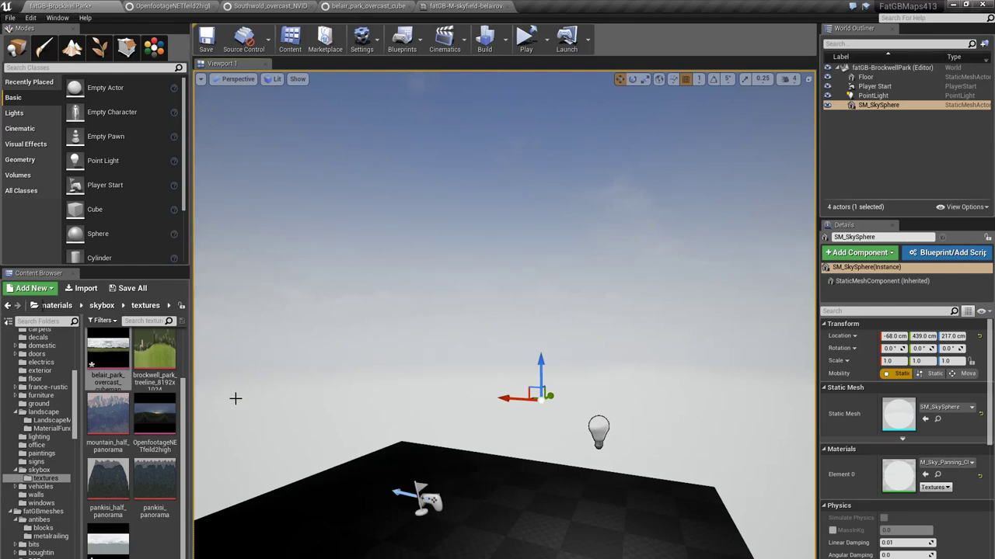
- Assign fatGB-M-sky-field to the sky sphere's Element 0 slot and view the panorama
{"action": "left_click", "coordinate": [39, 470]}
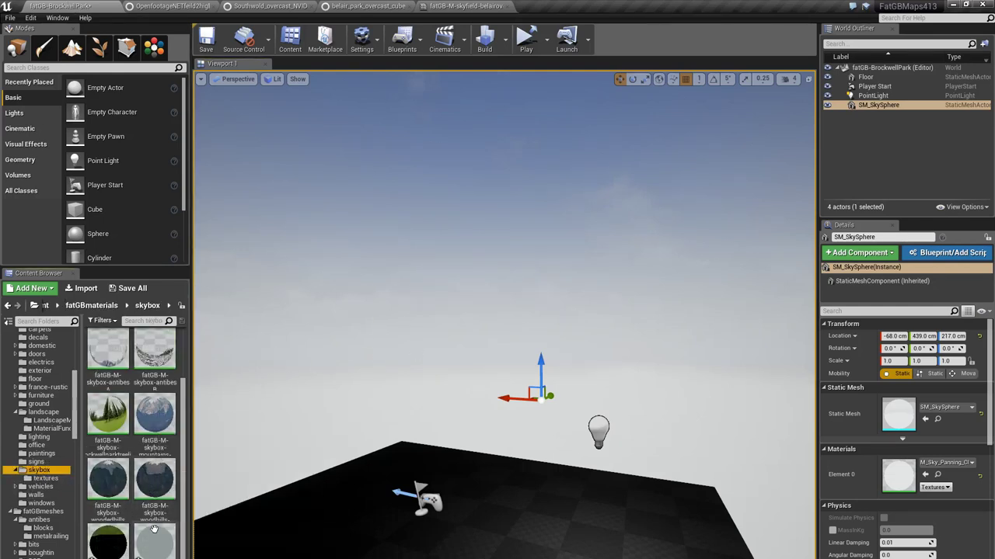
{"action": "left_click", "coordinate": [107, 540]}
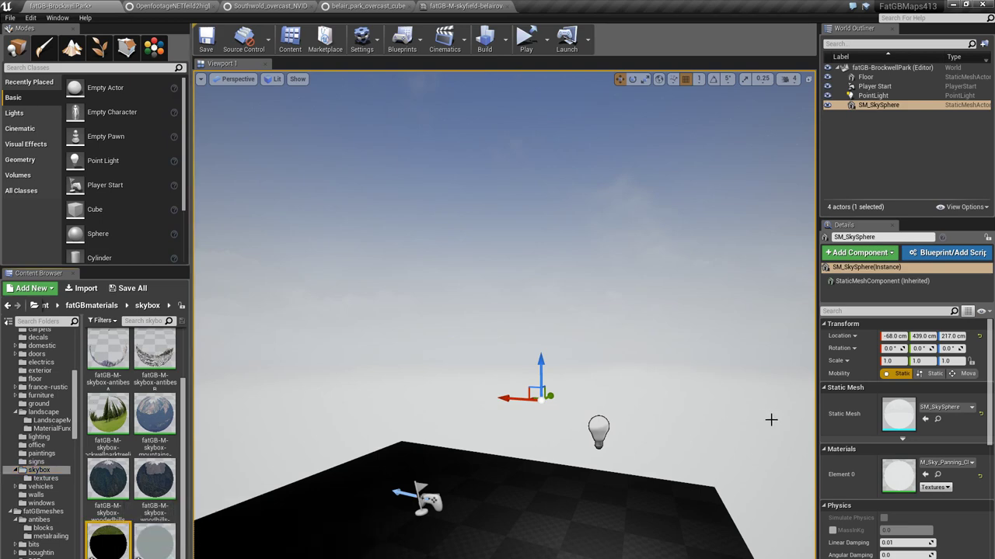
{"action": "left_click", "coordinate": [925, 474]}
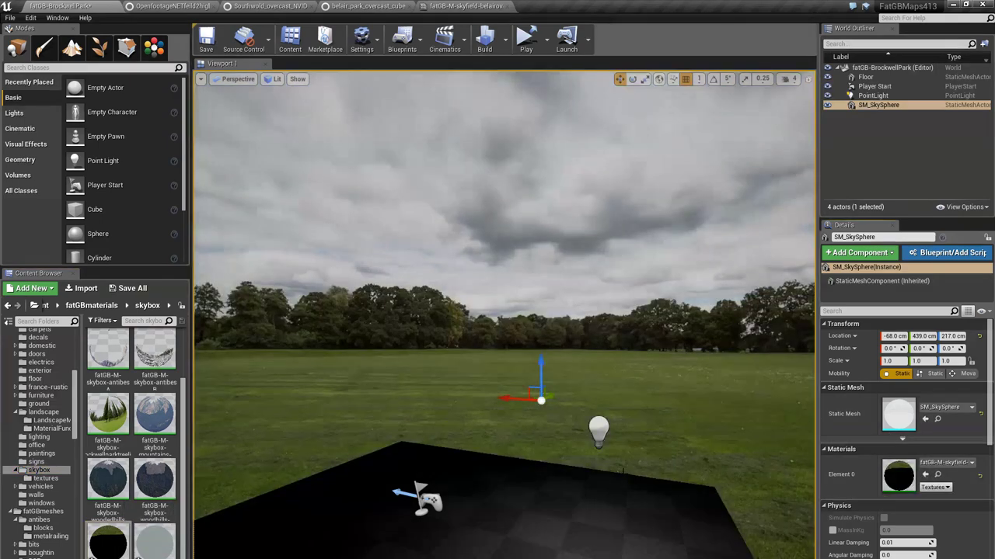
{"action": "right_click_drag", "start_coordinate": [480, 411], "coordinate": [467, 393]}
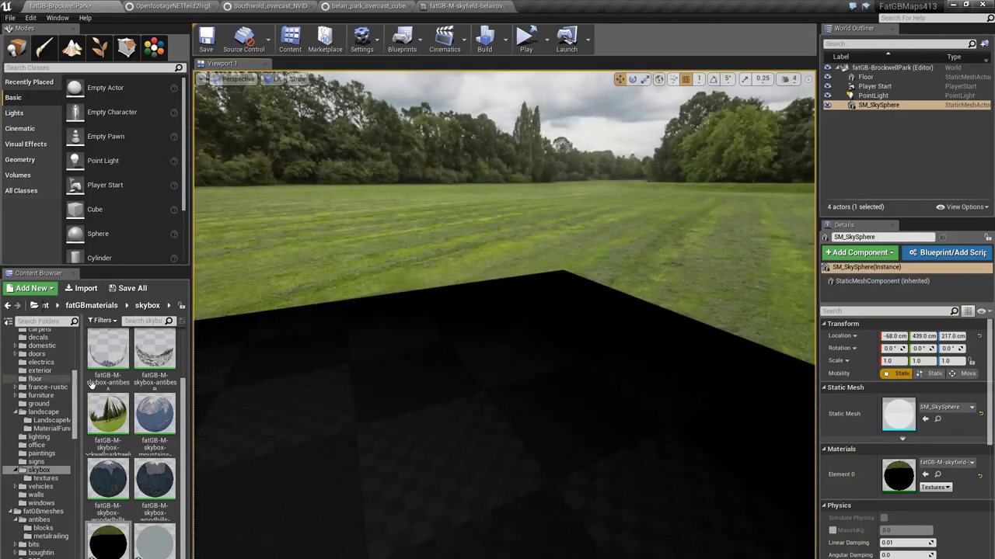
{"action": "scroll", "coordinate": [48, 452], "scroll_direction": "down", "scroll_amount": 10}
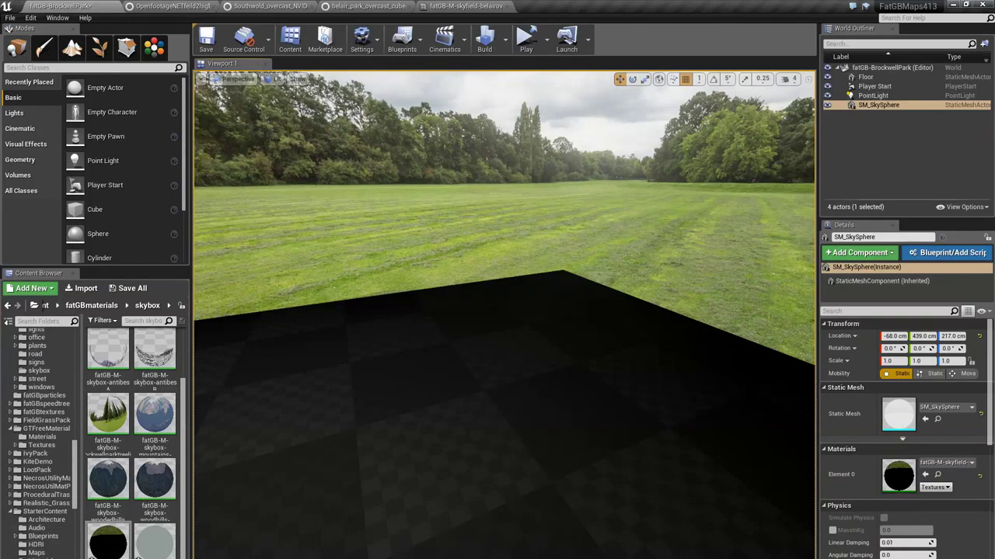
- Drag two SM_Chair props from StarterContent Props onto the floor side by side
{"action": "left_click", "coordinate": [35, 557]}
{"action": "left_click_drag", "start_coordinate": [155, 350], "coordinate": [414, 386]}
{"action": "left_click_drag", "start_coordinate": [375, 436], "coordinate": [189, 446], "text": "alt"}
{"action": "left_click_drag", "start_coordinate": [155, 349], "coordinate": [264, 533]}
{"action": "left_click_drag", "start_coordinate": [264, 532], "coordinate": [464, 512], "text": "alt"}
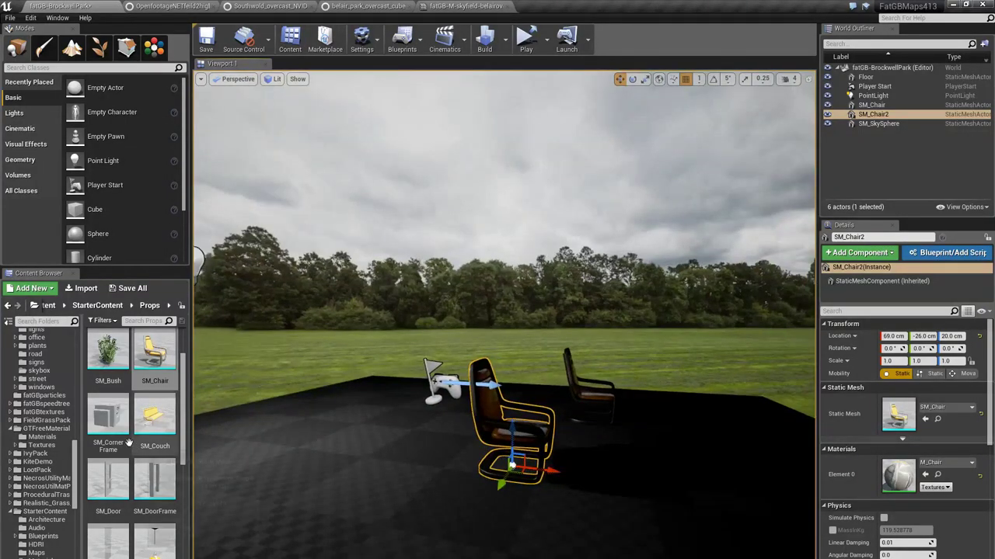
{"action": "scroll", "coordinate": [70, 464], "scroll_direction": "up", "scroll_amount": 5}
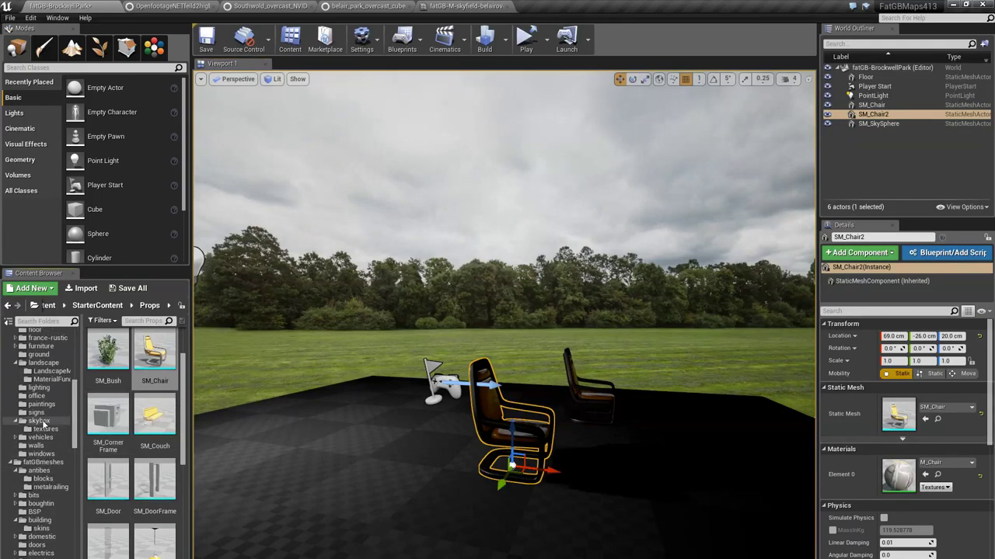
{"action": "left_click", "coordinate": [40, 421]}
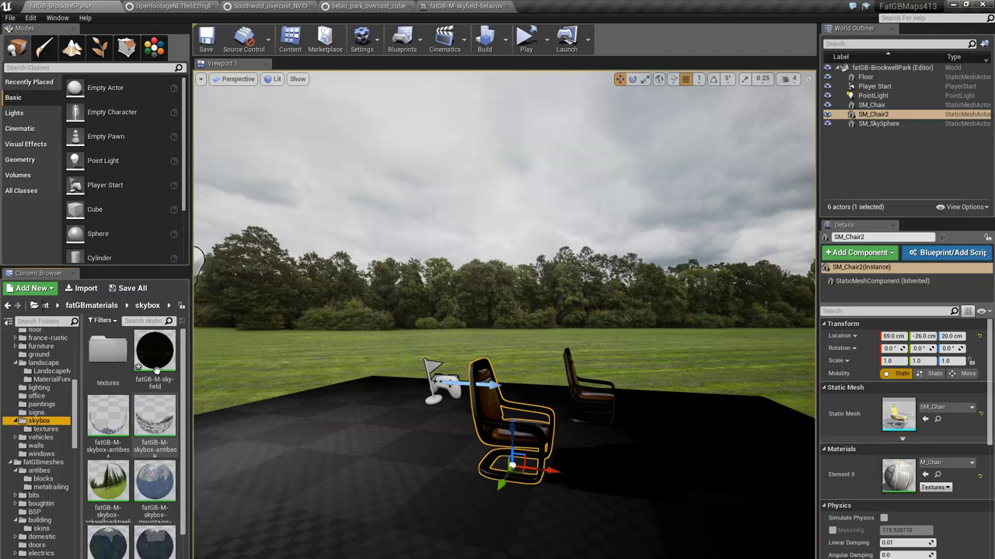
- Open the fatGB-M-sky-field material and inspect its Sky Cubemap and Reflection Vector nodes
{"action": "double_click", "coordinate": [155, 359]}
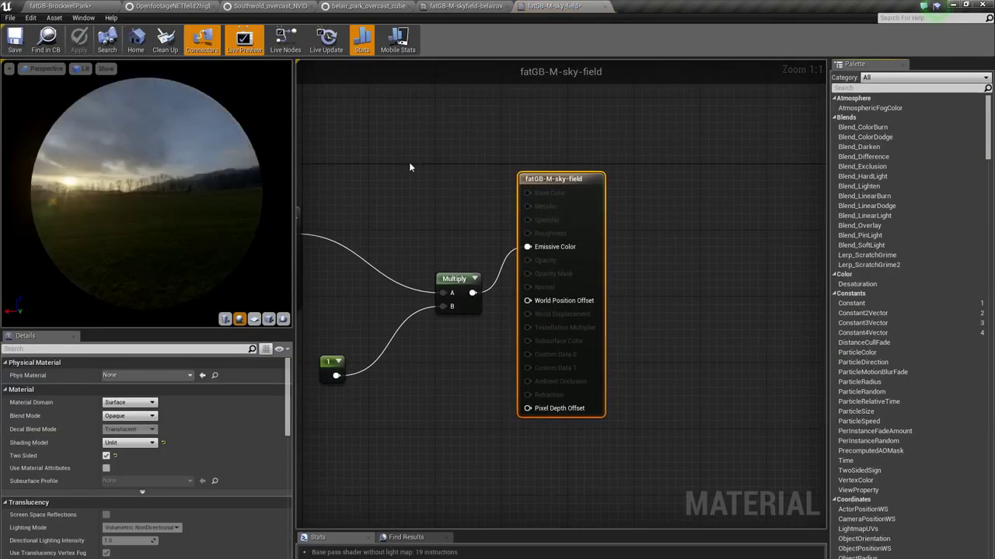
{"action": "right_click_drag", "start_coordinate": [408, 161], "coordinate": [597, 157]}
{"action": "scroll", "coordinate": [633, 136], "scroll_direction": "down", "scroll_amount": 1}
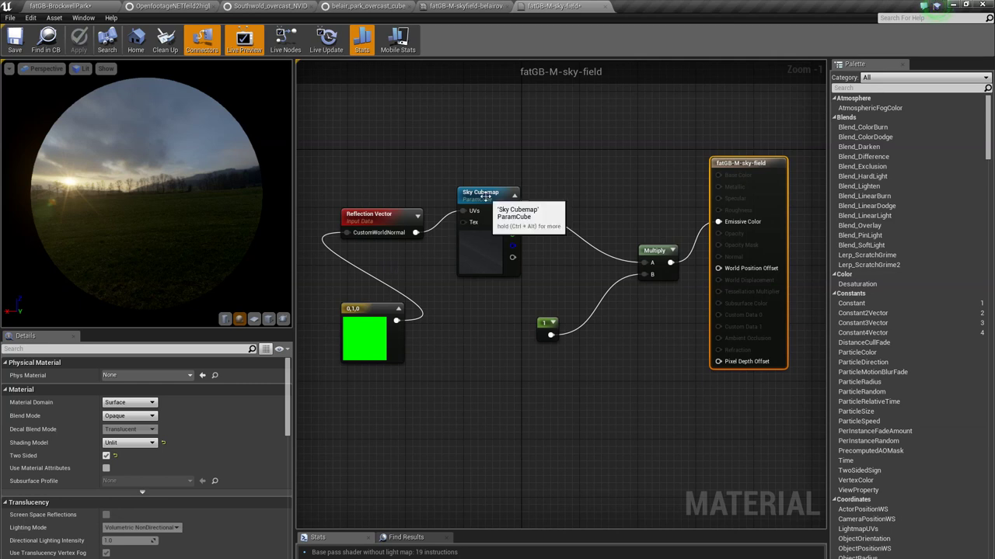
{"action": "left_click", "coordinate": [482, 225]}
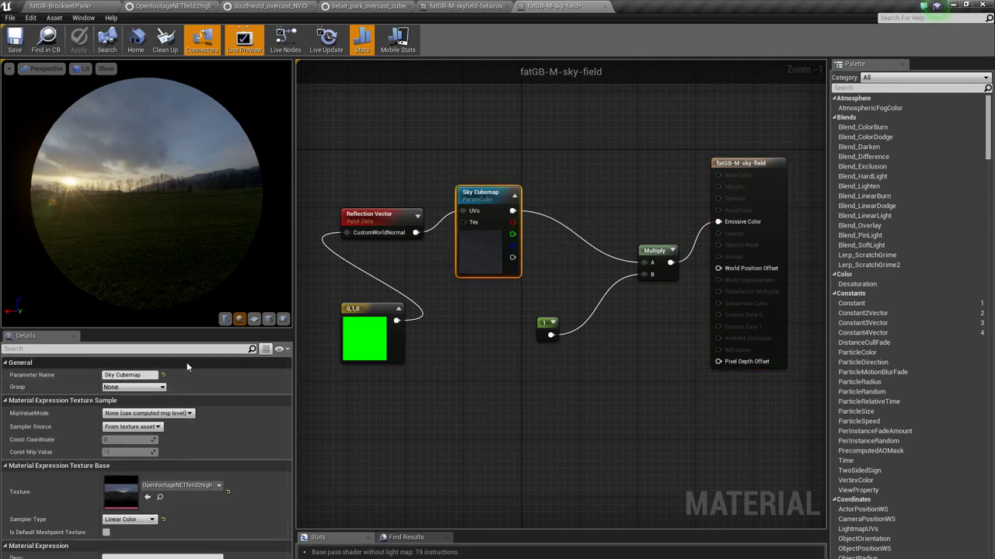
{"action": "right_click", "coordinate": [480, 360]}
{"action": "type", "text": "cube"}
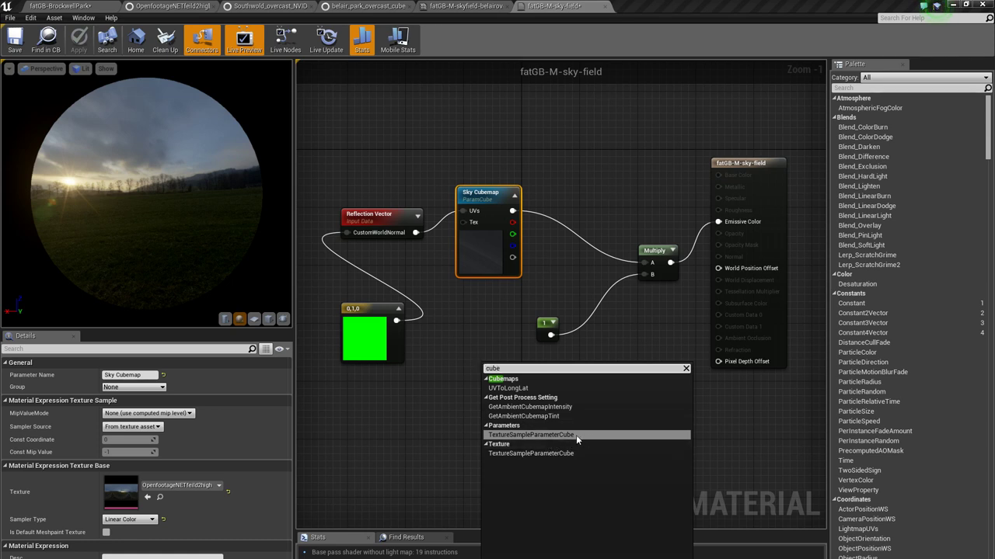
{"action": "left_click", "coordinate": [436, 386]}
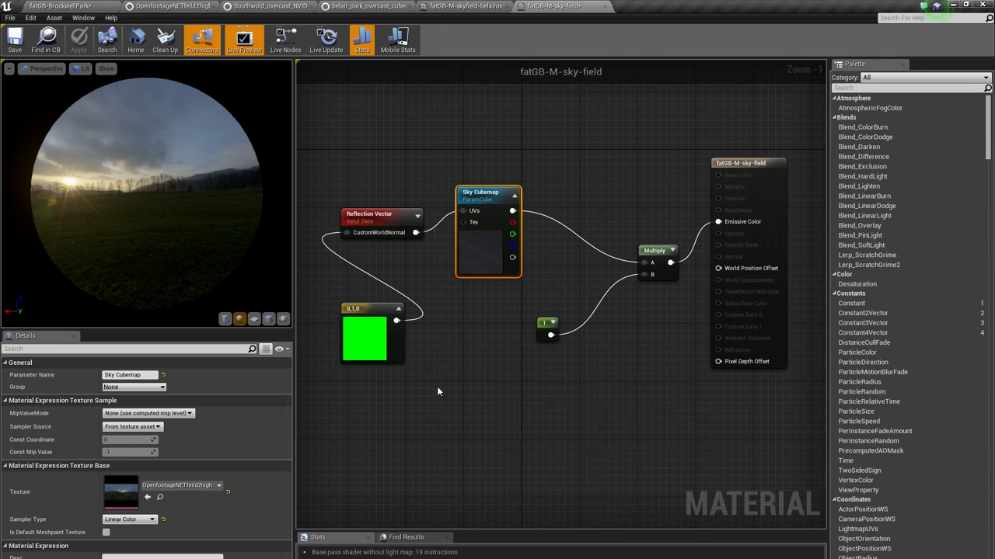
{"action": "left_click", "coordinate": [391, 220]}
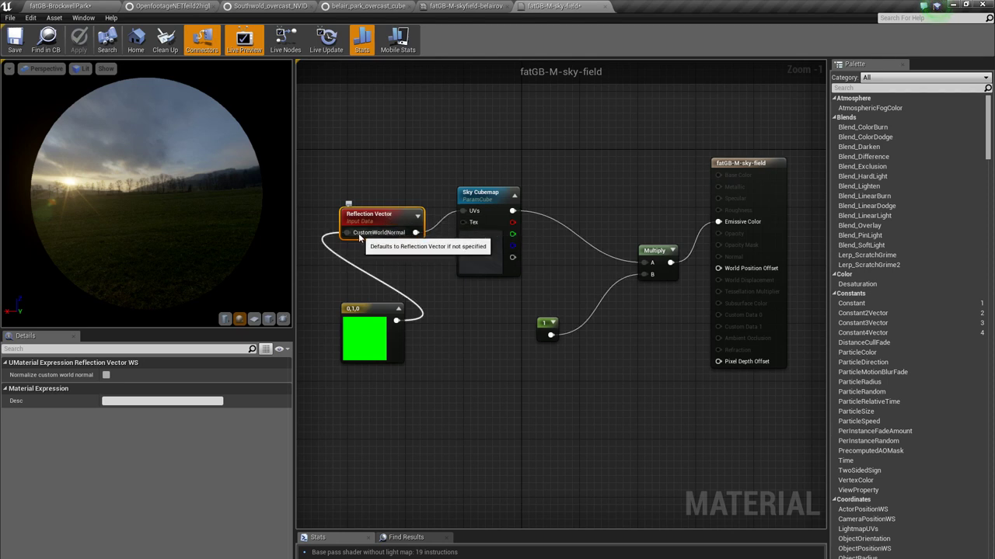
{"action": "left_click", "coordinate": [432, 306]}
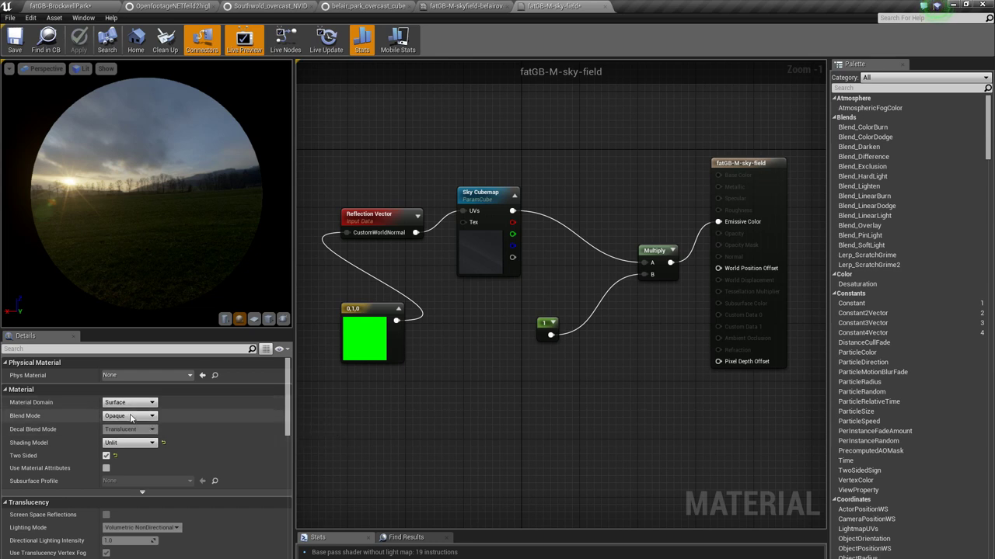
- Leave Two Sided enabled, save the material, and go back to the BrockwellPark level
{"action": "left_click", "coordinate": [106, 457]}
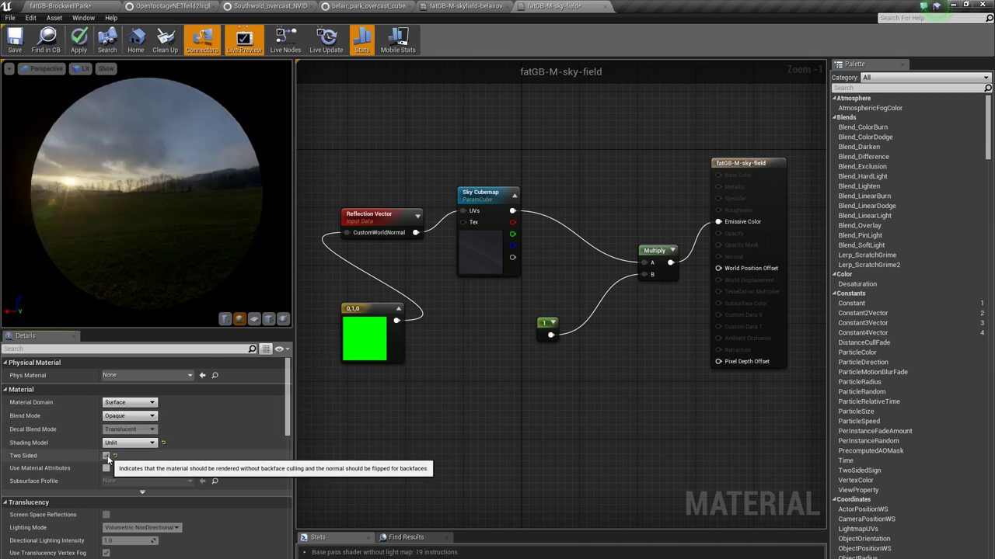
{"action": "left_click", "coordinate": [107, 457]}
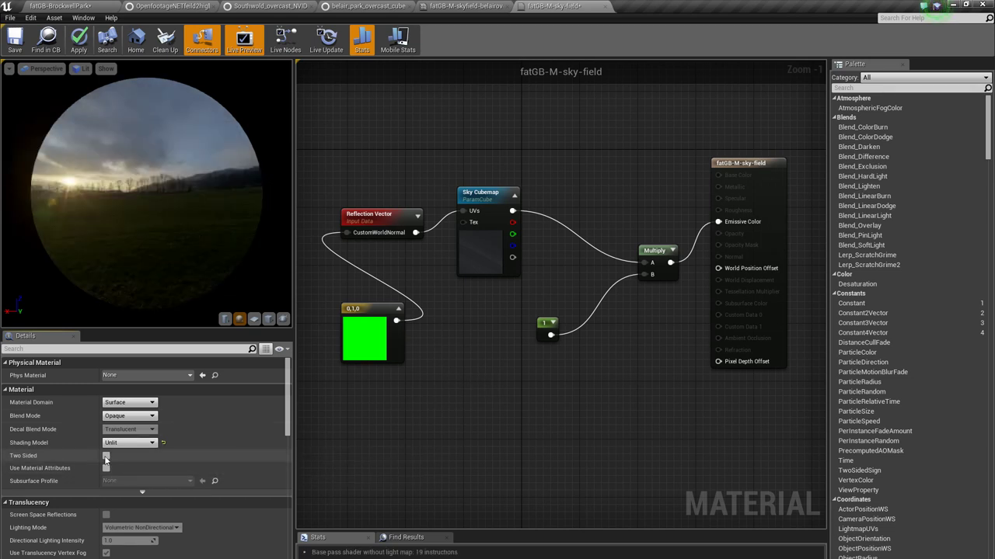
{"action": "left_click", "coordinate": [107, 457]}
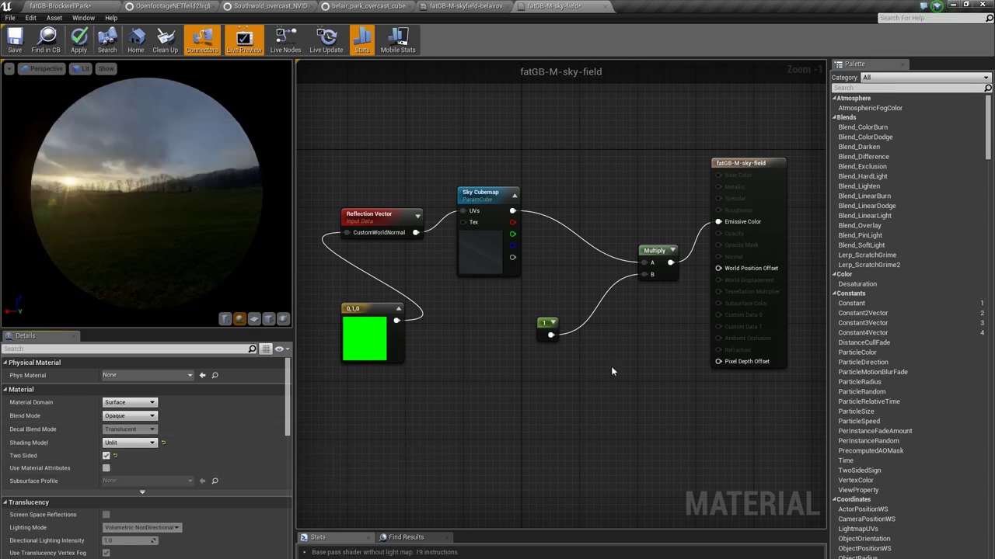
{"action": "left_click", "coordinate": [15, 41]}
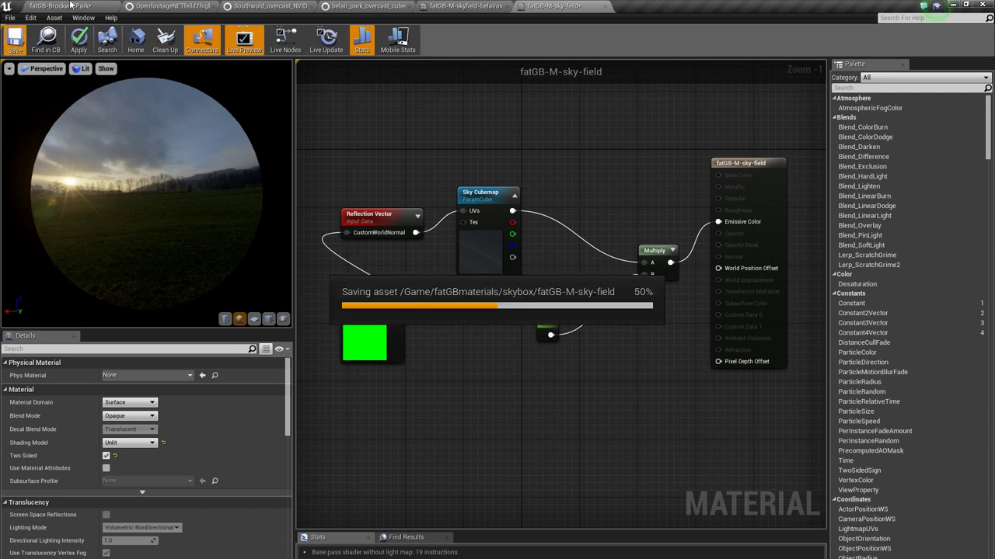
{"action": "left_click", "coordinate": [69, 5]}
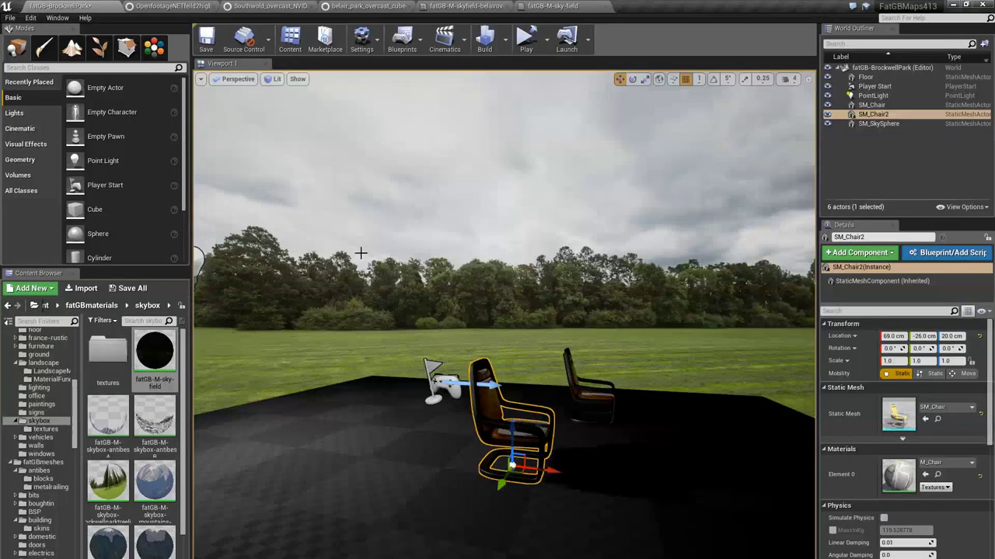
- Search the placeable classes for 'sky' and drop a Sky Light into the level
{"action": "right_click_drag", "start_coordinate": [360, 252], "coordinate": [432, 308]}
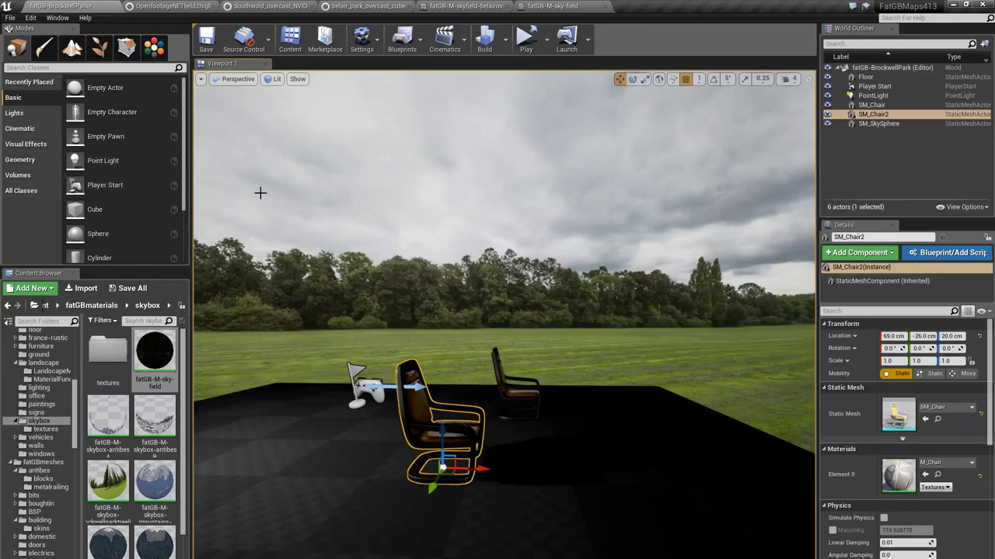
{"action": "left_click", "coordinate": [62, 69]}
{"action": "type", "text": "skydir"}
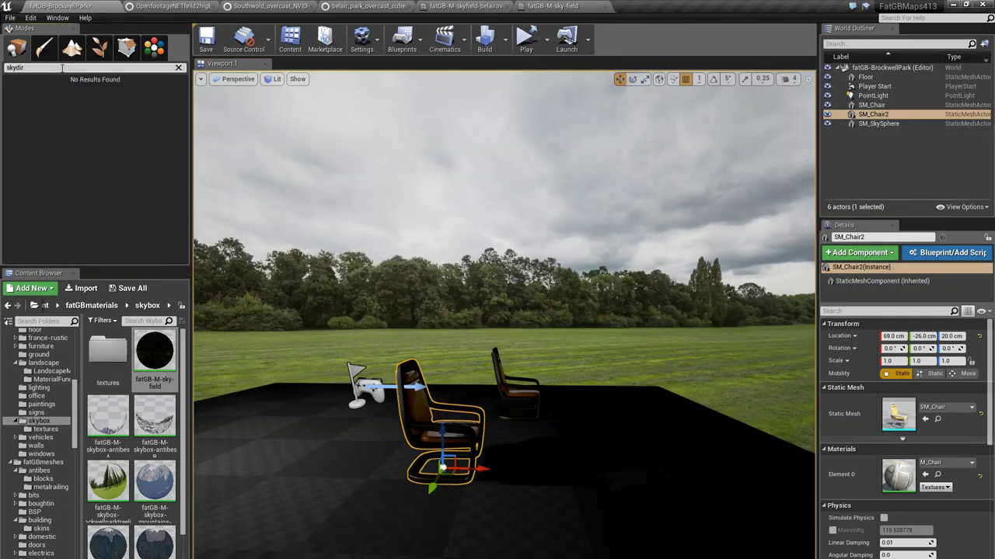
{"action": "key", "text": "BackSpace"}
{"action": "key", "text": "BackSpace"}
{"action": "key", "text": "BackSpace"}
{"action": "type", "text": "light"}
{"action": "key", "text": "BackSpace"}
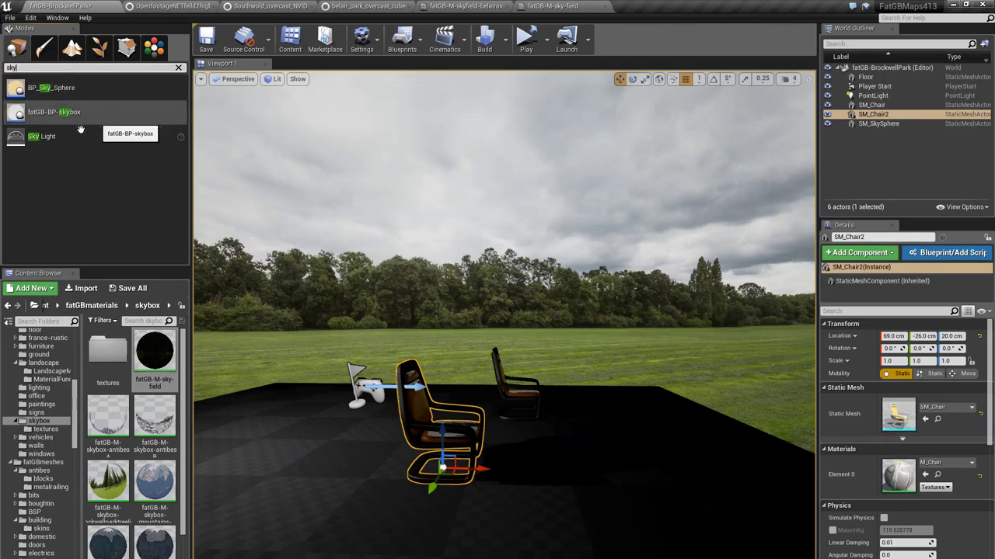
{"action": "left_click_drag", "start_coordinate": [35, 136], "coordinate": [358, 301]}
{"action": "left_click_drag", "start_coordinate": [340, 502], "coordinate": [340, 482]}
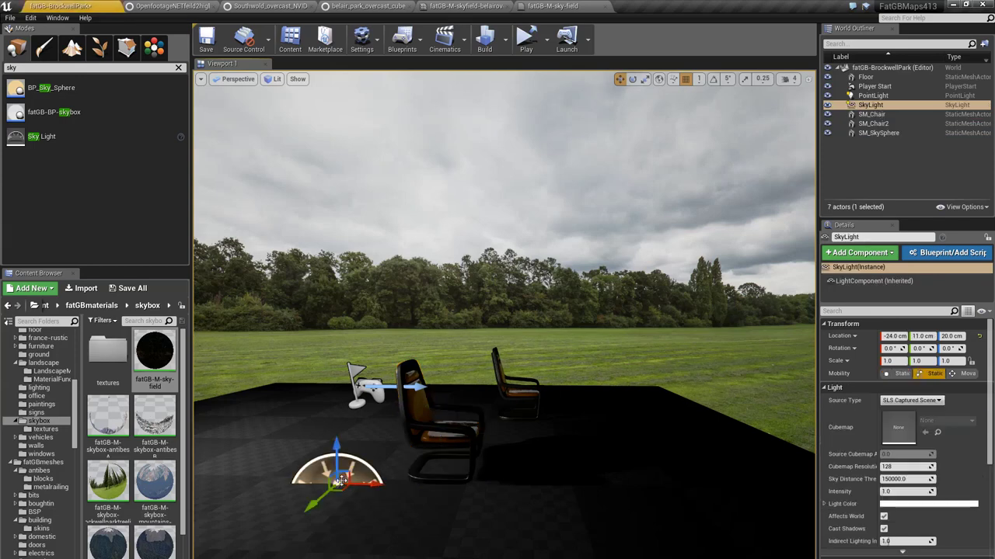
- Raise the Sky Light to 109 cm and shift it along Y to 149 cm
{"action": "right_click_drag", "start_coordinate": [347, 439], "coordinate": [352, 451]}
{"action": "left_click_drag", "start_coordinate": [361, 460], "coordinate": [376, 373]}
{"action": "right_click_drag", "start_coordinate": [456, 322], "coordinate": [514, 319]}
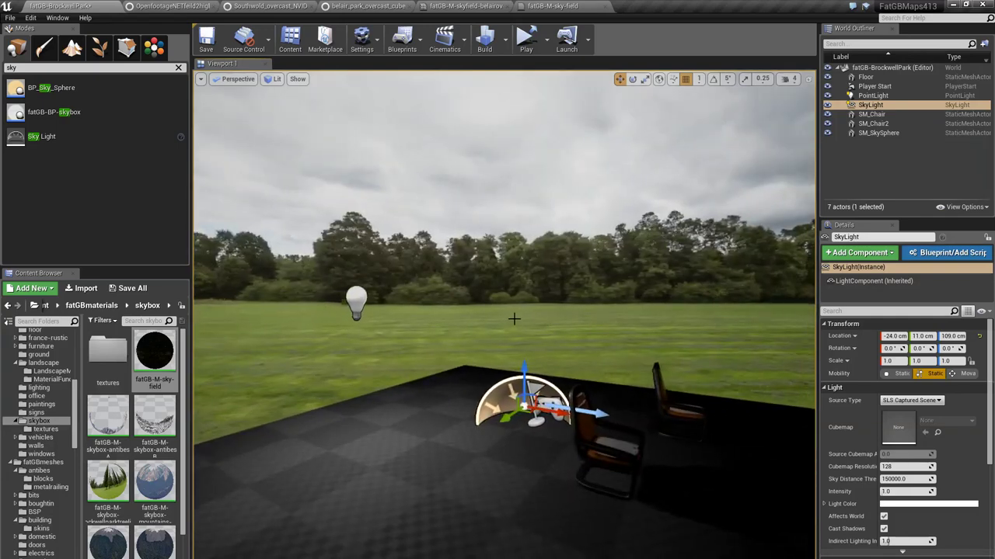
{"action": "left_click_drag", "start_coordinate": [505, 417], "coordinate": [411, 463]}
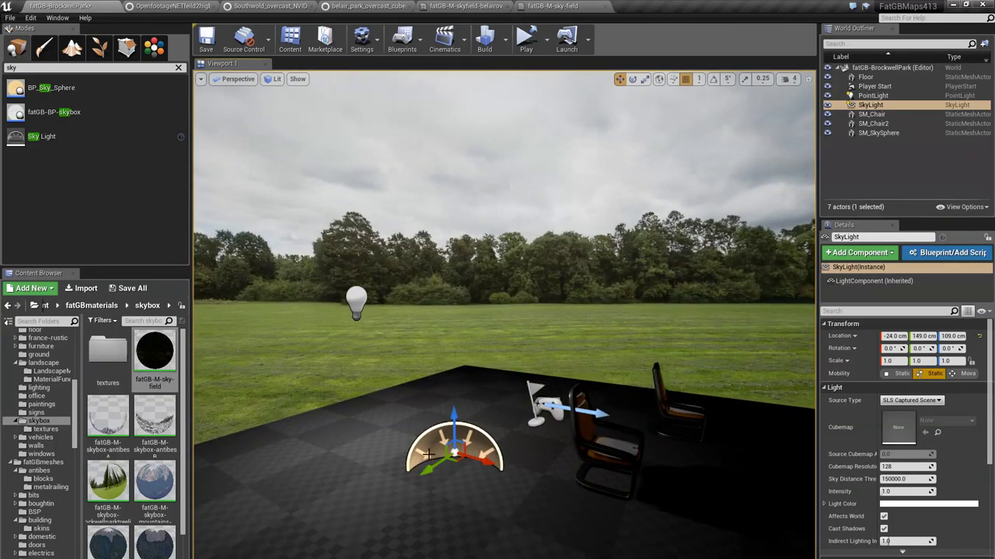
- Switch the Sky Light source to Specified Cubemap and assign belair_park_overcast
{"action": "left_click", "coordinate": [911, 400]}
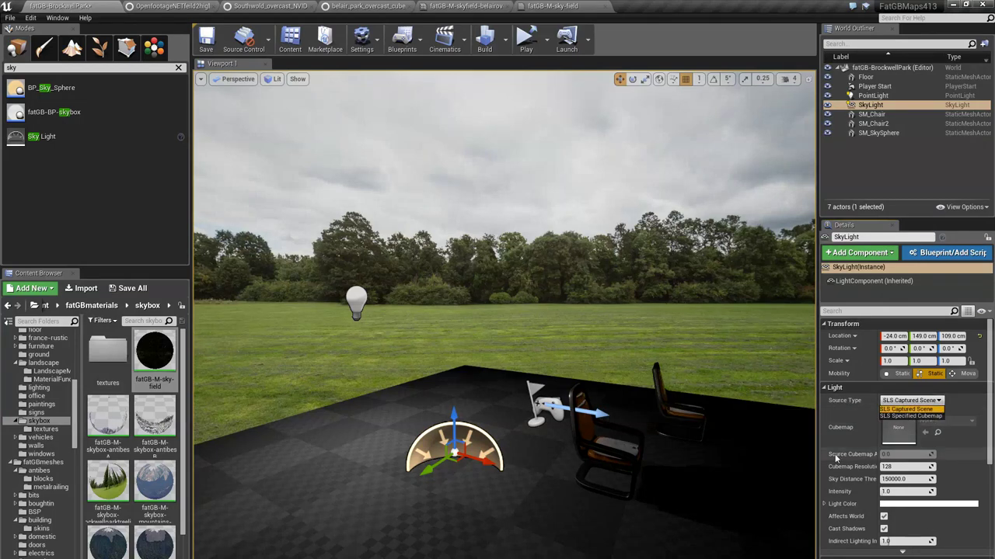
{"action": "left_click", "coordinate": [909, 416]}
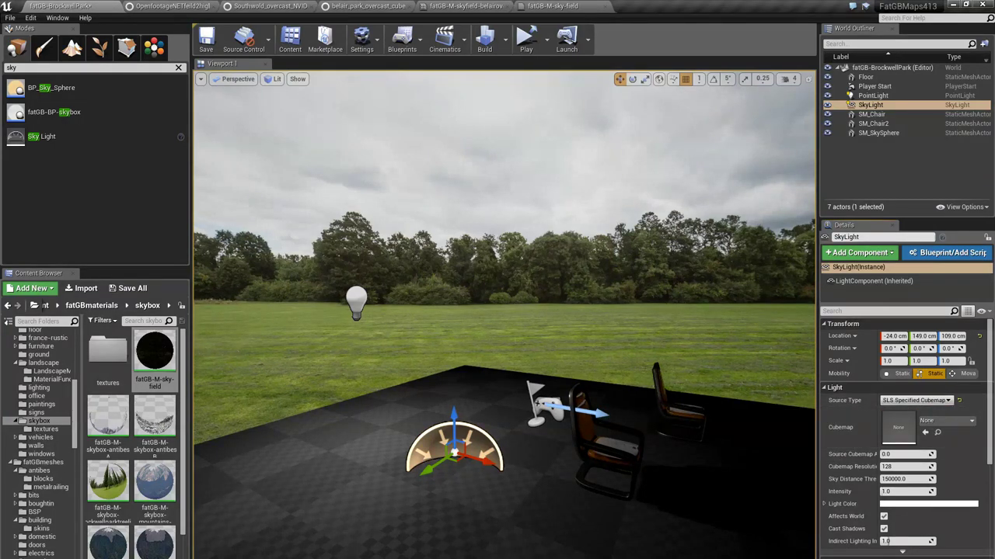
{"action": "left_click", "coordinate": [45, 428]}
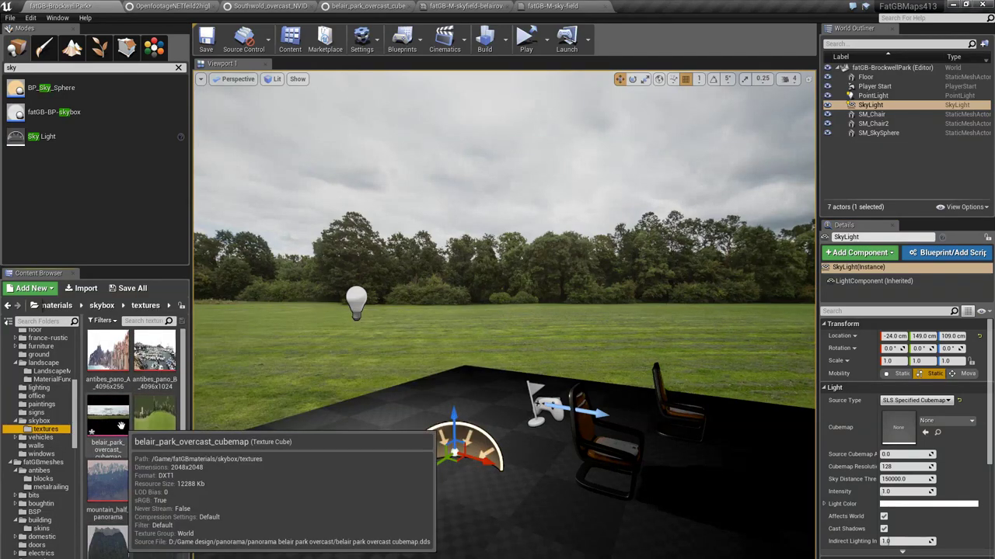
{"action": "left_click_drag", "start_coordinate": [121, 426], "coordinate": [903, 444]}
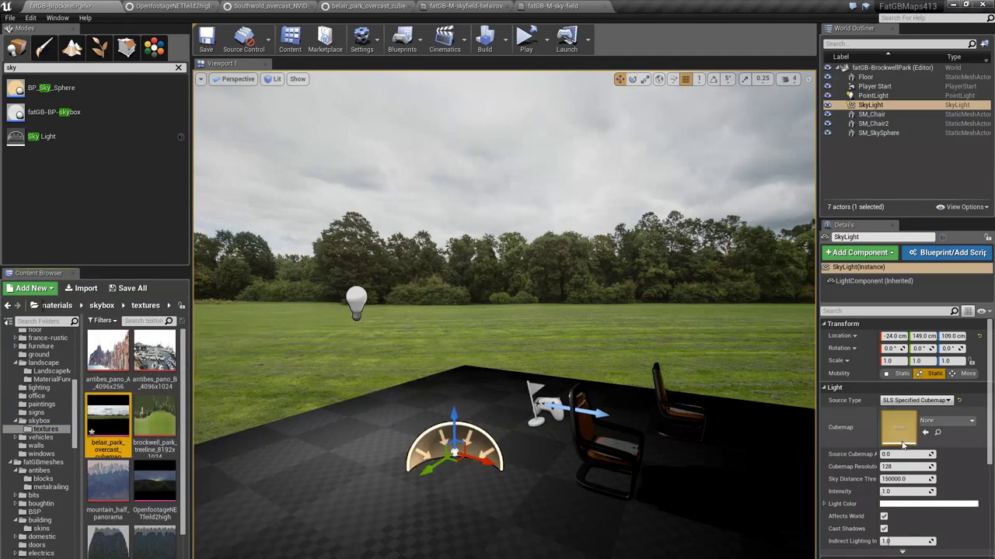
{"action": "left_click", "coordinate": [924, 433]}
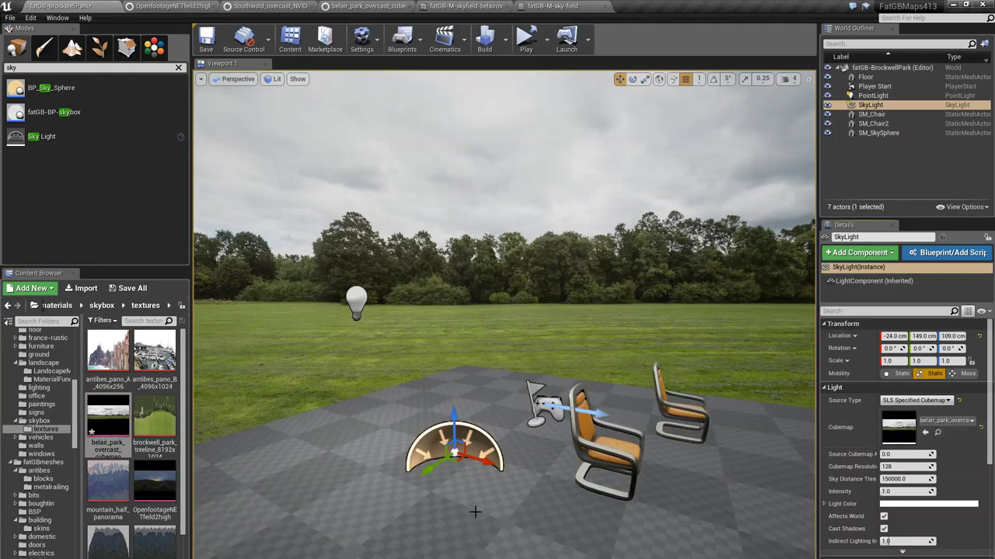
{"action": "right_click_drag", "start_coordinate": [505, 327], "coordinate": [436, 282]}
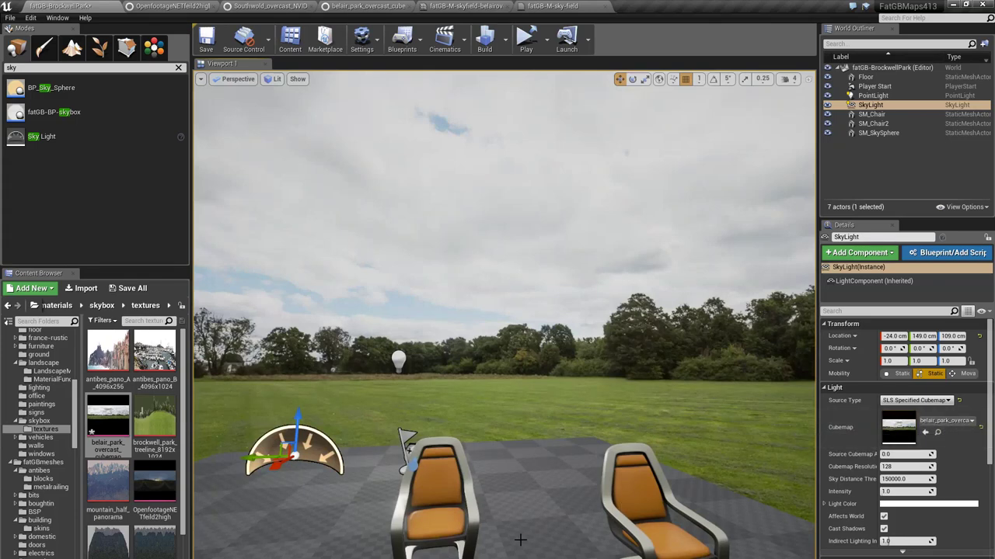
{"action": "mouse_move", "coordinate": [362, 538]}
{"action": "right_mouse_down"}
{"action": "mouse_move", "coordinate": [338, 538]}
{"action": "mouse_move", "coordinate": [354, 539]}
{"action": "right_mouse_up"}
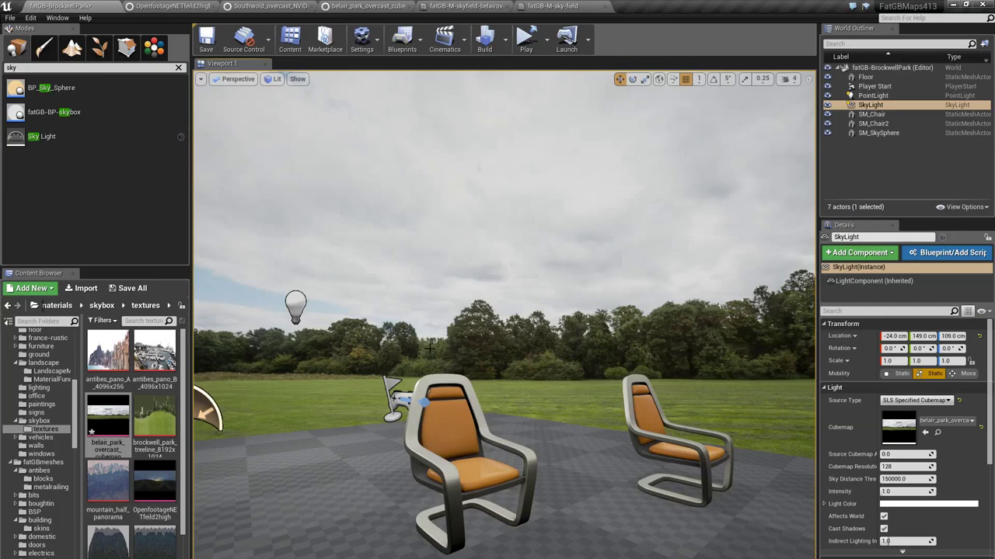
{"action": "right_click_drag", "start_coordinate": [429, 347], "coordinate": [547, 320]}
{"action": "right_click_drag", "start_coordinate": [338, 403], "coordinate": [362, 460]}
- Try the OpenfootageNETfeild2high cubemap on the Sky Light, then reassign belair_park_overcast
{"action": "left_click", "coordinate": [153, 481]}
{"action": "left_click_drag", "start_coordinate": [153, 480], "coordinate": [913, 446]}
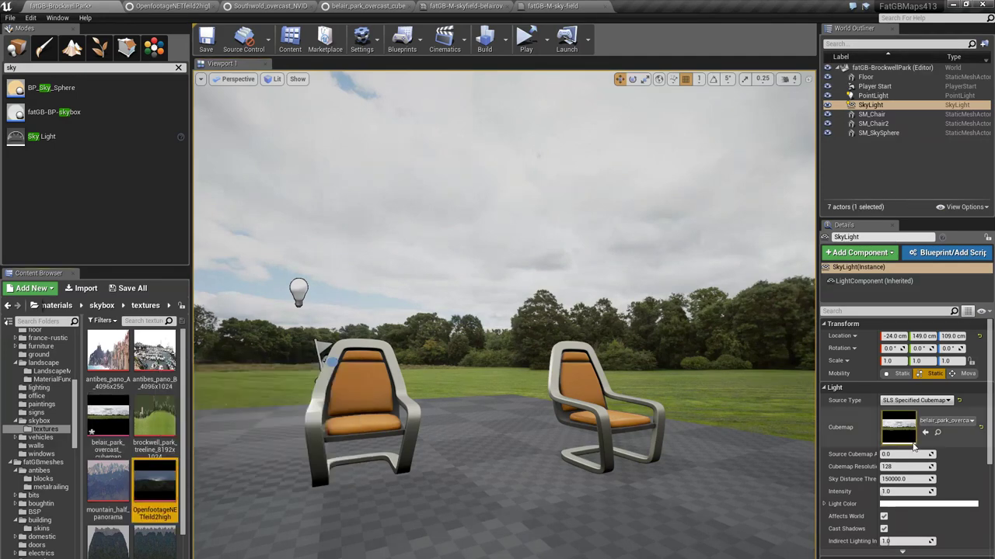
{"action": "left_click", "coordinate": [925, 433]}
{"action": "mouse_move", "coordinate": [505, 350]}
{"action": "right_mouse_down"}
{"action": "mouse_move", "coordinate": [466, 354]}
{"action": "mouse_move", "coordinate": [485, 349]}
{"action": "right_mouse_up"}
{"action": "scroll", "coordinate": [142, 503], "scroll_direction": "down", "scroll_amount": 2}
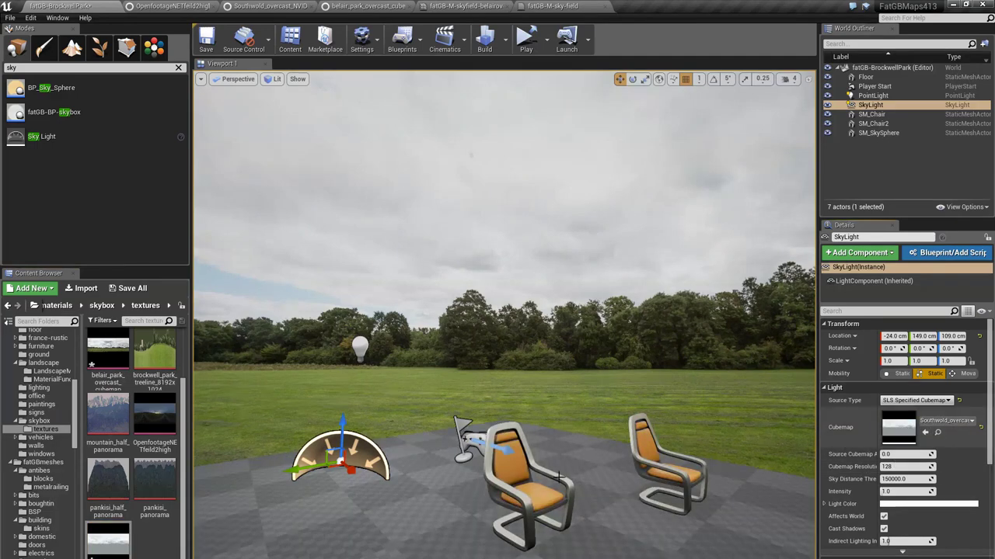
{"action": "left_click", "coordinate": [108, 351]}
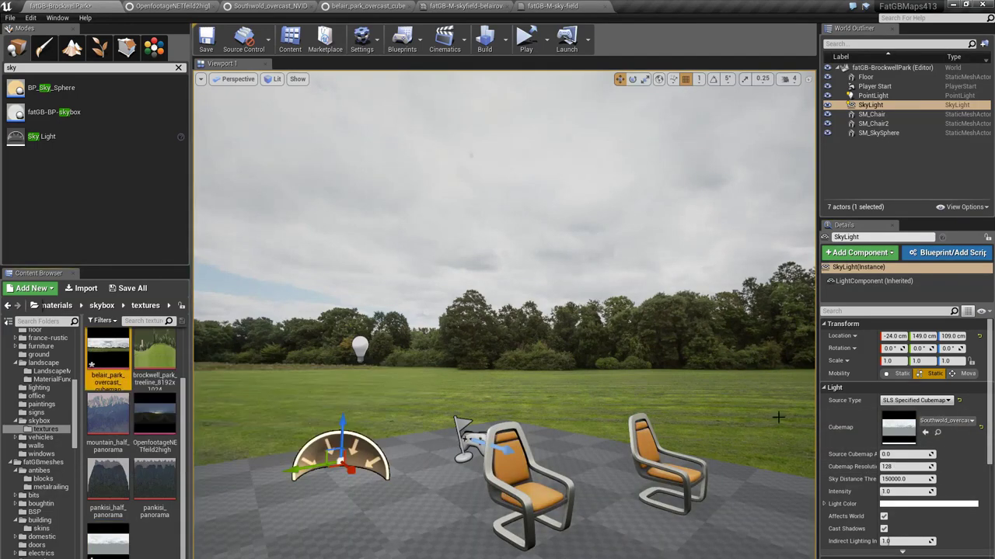
{"action": "left_click", "coordinate": [926, 432]}
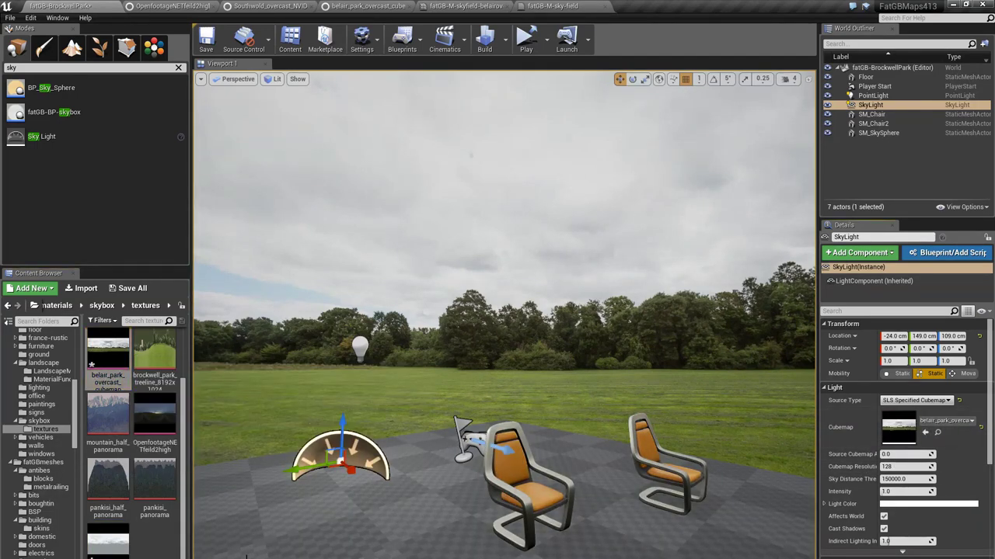
{"action": "left_click_drag", "start_coordinate": [459, 527], "coordinate": [394, 244]}
{"action": "left_click_drag", "start_coordinate": [340, 267], "coordinate": [340, 267]}
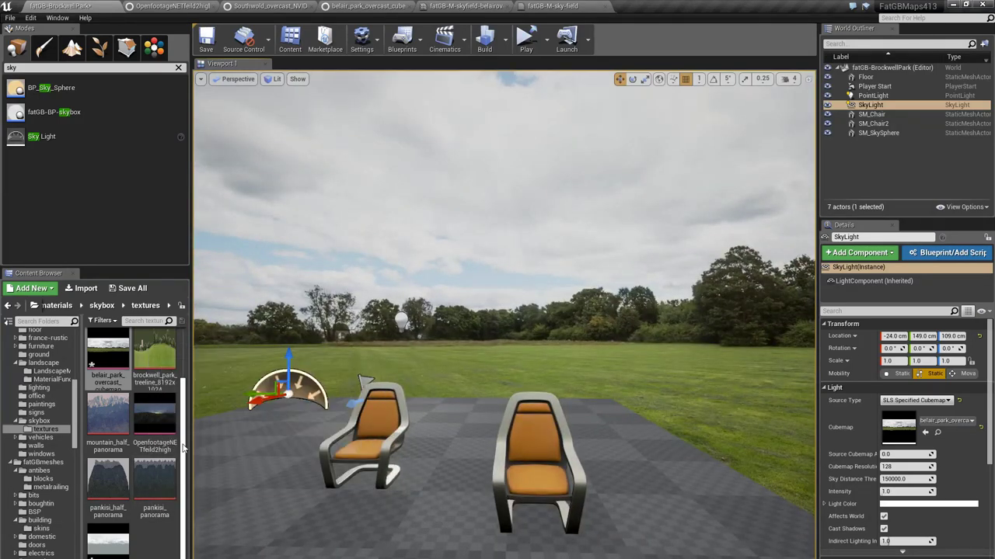
{"action": "mouse_move", "coordinate": [165, 483]}
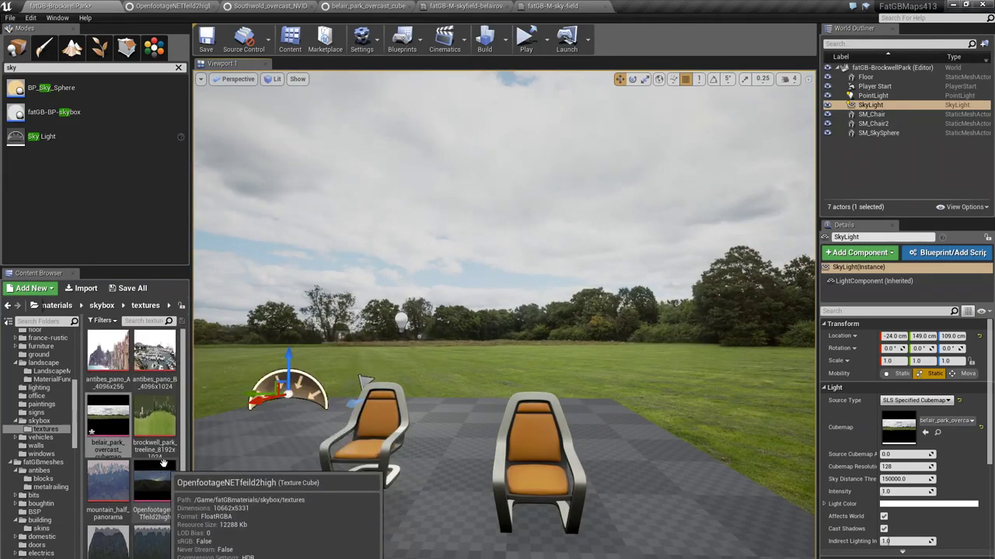
- Open the brockwell park treeline texture, compare it with fatGB-M-sky-field and the belairovercast instance, then return to BrockwellPark
{"action": "double_click", "coordinate": [154, 351]}
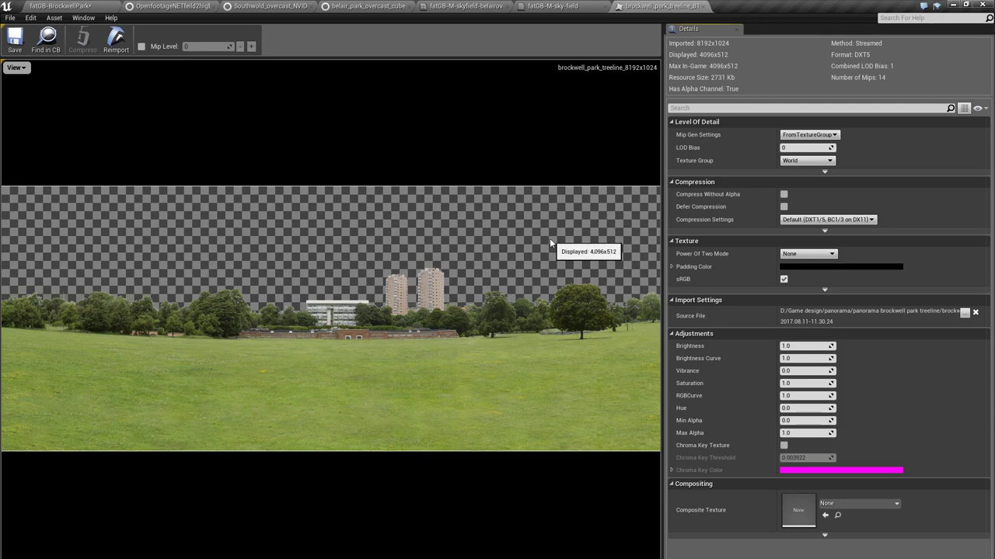
{"action": "left_click", "coordinate": [560, 6]}
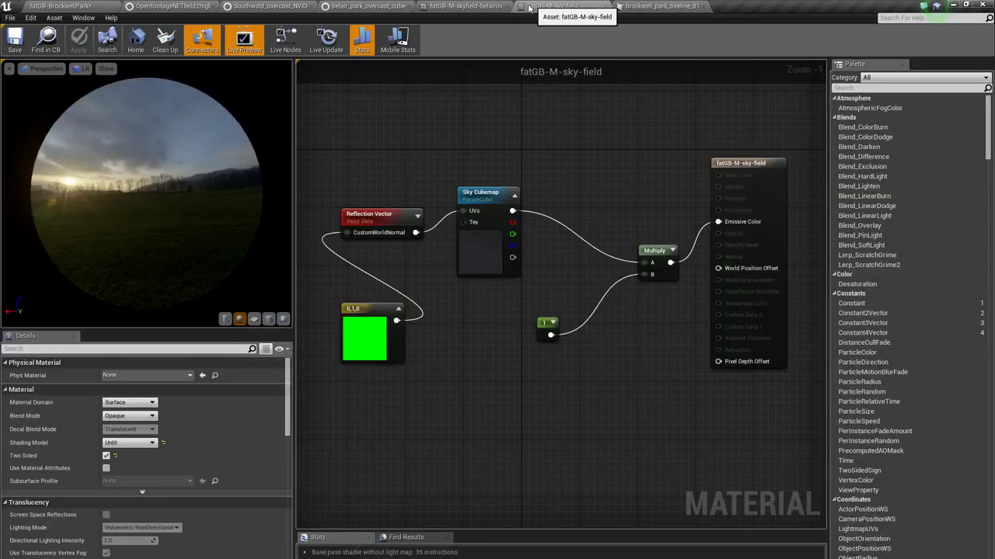
{"action": "left_click", "coordinate": [465, 6]}
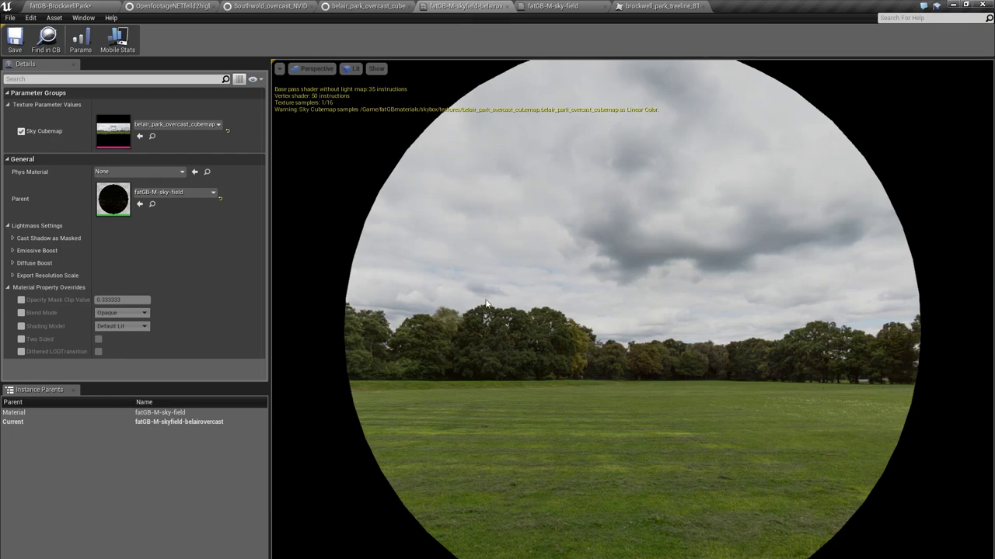
{"action": "left_click", "coordinate": [553, 5]}
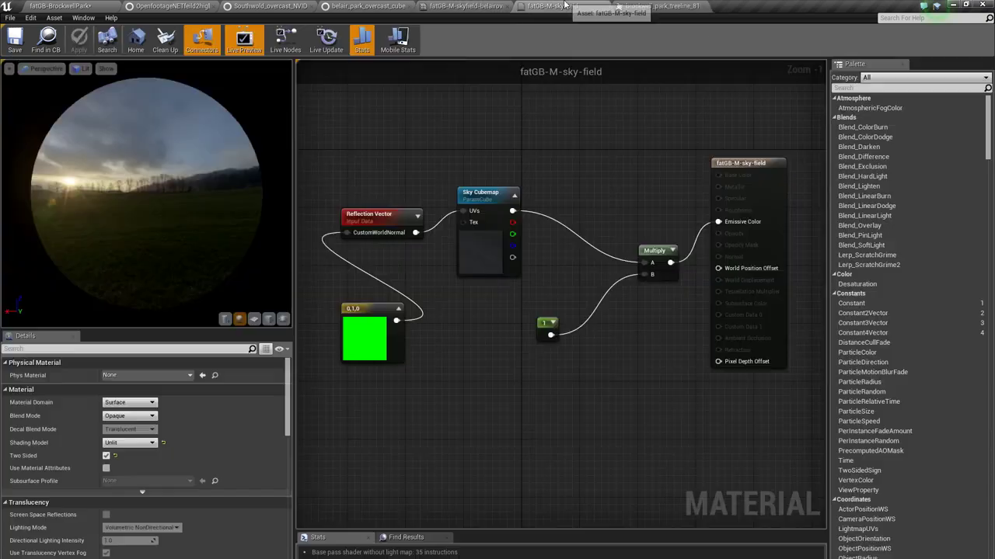
{"action": "left_click", "coordinate": [645, 6]}
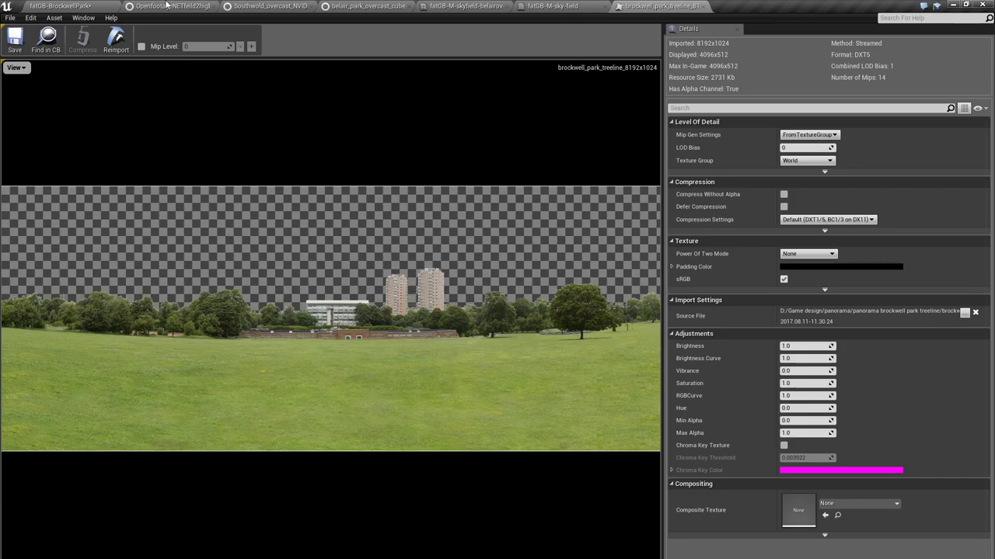
{"action": "left_click", "coordinate": [65, 6]}
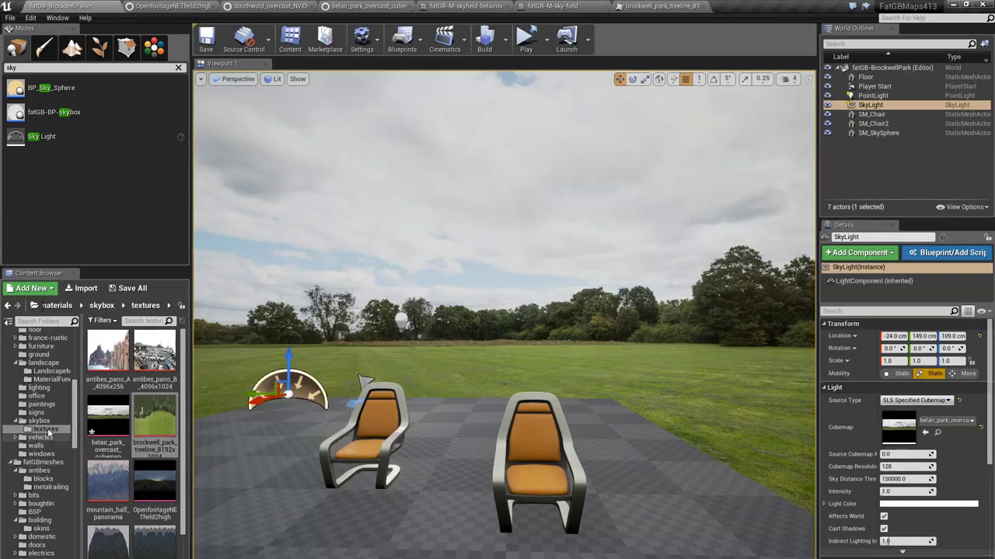
- Place the fatGB-skybox-fullcylinder mesh from the skybox meshes folder into the level
{"action": "left_click", "coordinate": [39, 421]}
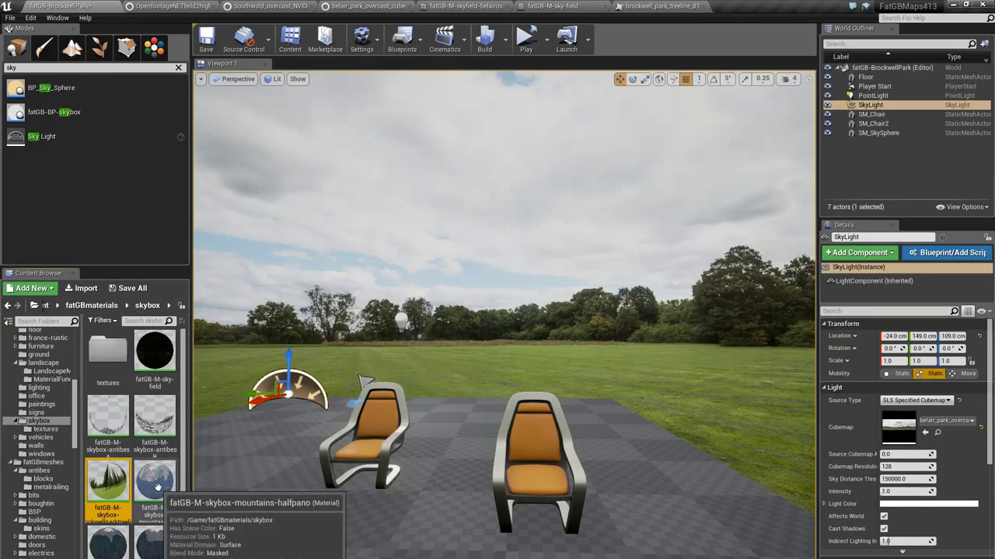
{"action": "scroll", "coordinate": [51, 488], "scroll_direction": "down", "scroll_amount": 5}
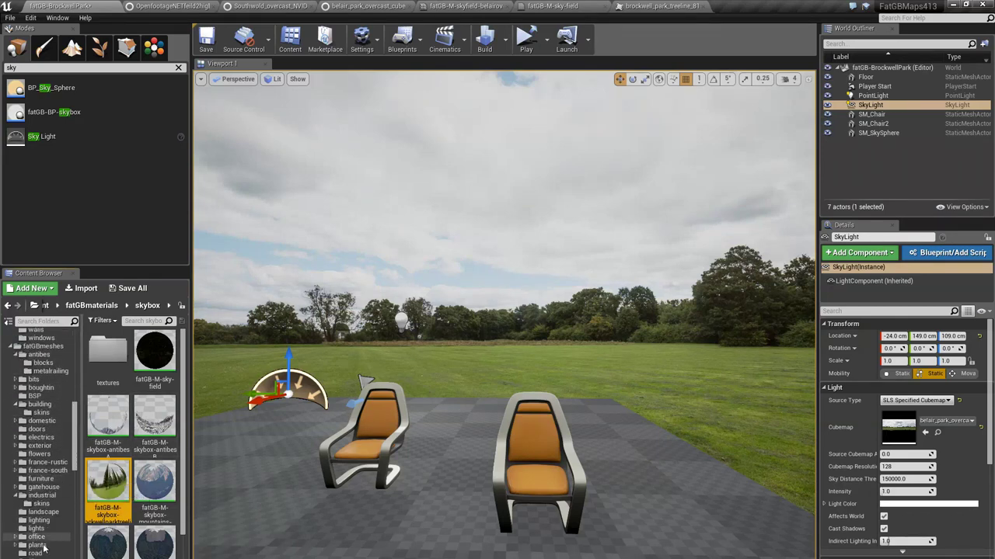
{"action": "key", "text": "alt+Left"}
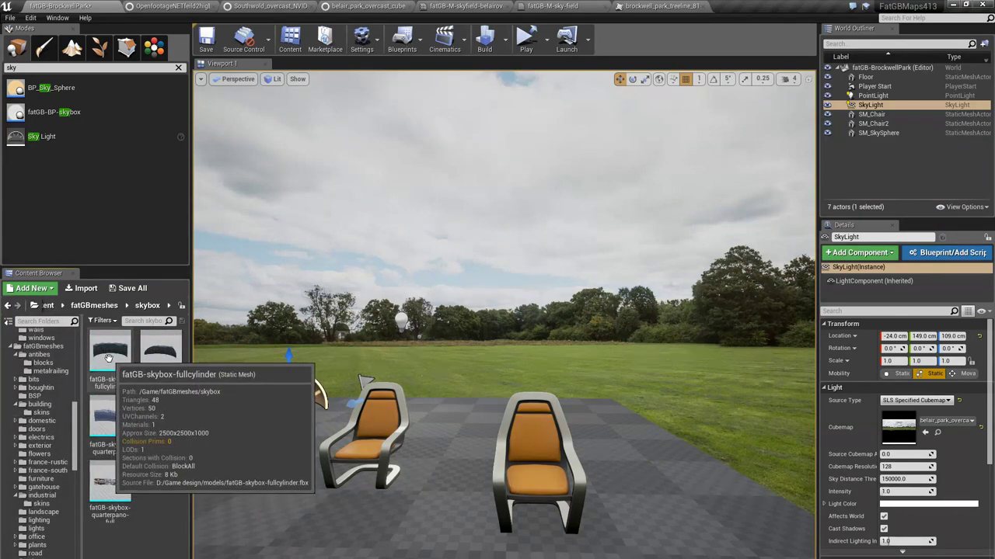
{"action": "left_click_drag", "start_coordinate": [109, 357], "coordinate": [485, 383]}
{"action": "right_click_drag", "start_coordinate": [494, 339], "coordinate": [528, 310]}
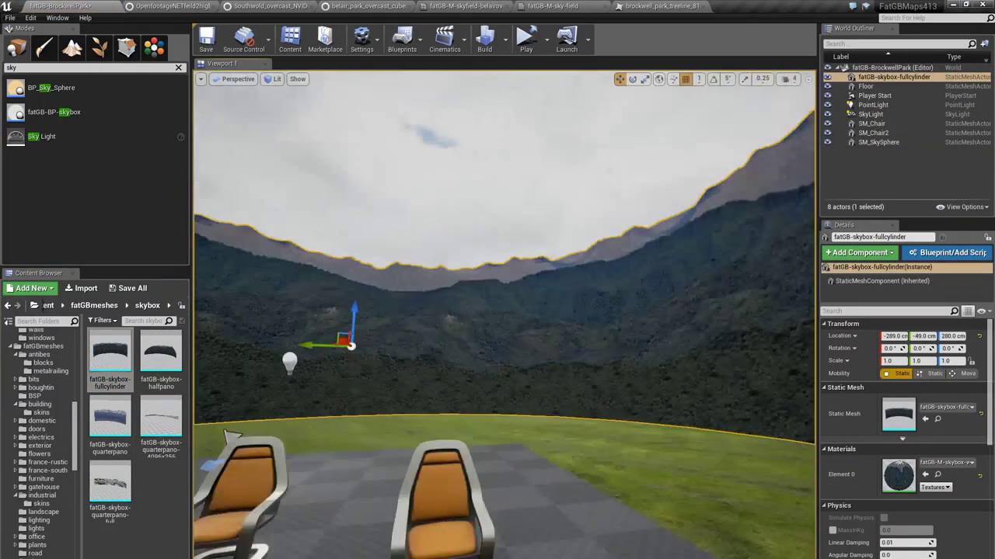
- Add the half-panorama skybox mesh, then delete it again
{"action": "left_click_drag", "start_coordinate": [161, 356], "coordinate": [502, 278]}
{"action": "scroll", "coordinate": [591, 251], "scroll_direction": "up", "scroll_amount": 5}
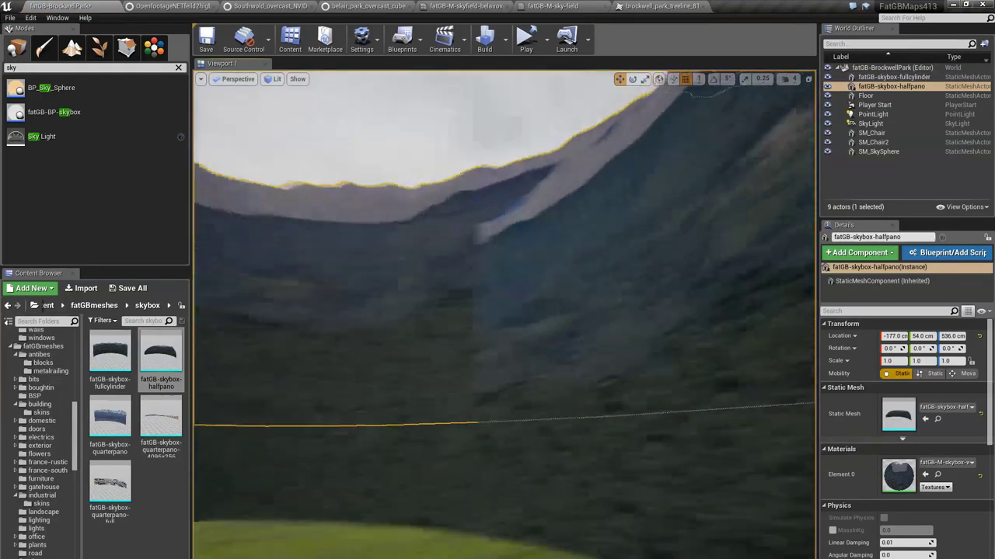
{"action": "key", "text": "Delete"}
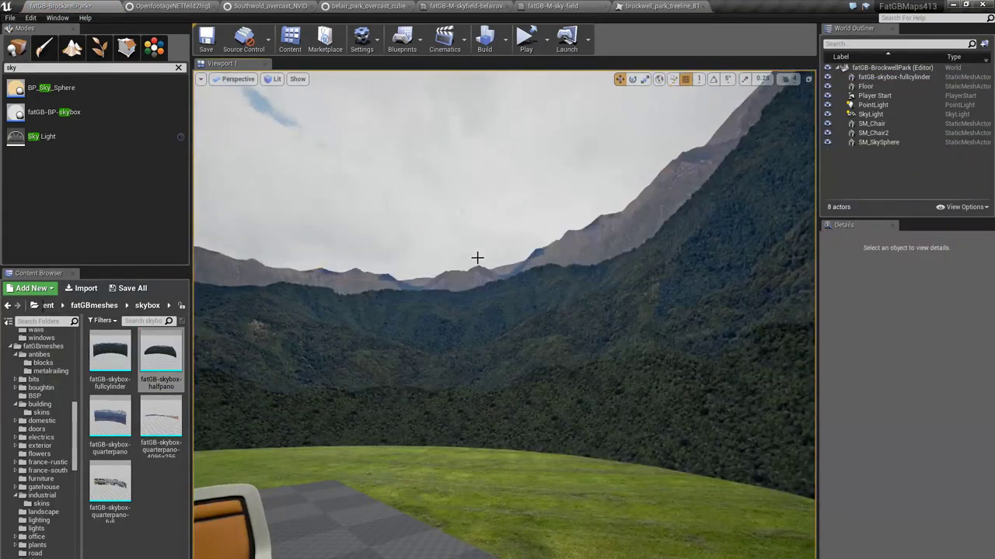
{"action": "scroll", "coordinate": [477, 259], "scroll_direction": "down", "scroll_amount": 5}
{"action": "mouse_move", "coordinate": [473, 262]}
{"action": "left_mouse_down"}
{"action": "mouse_move", "coordinate": [473, 249]}
{"action": "mouse_move", "coordinate": [474, 263]}
{"action": "left_mouse_up"}
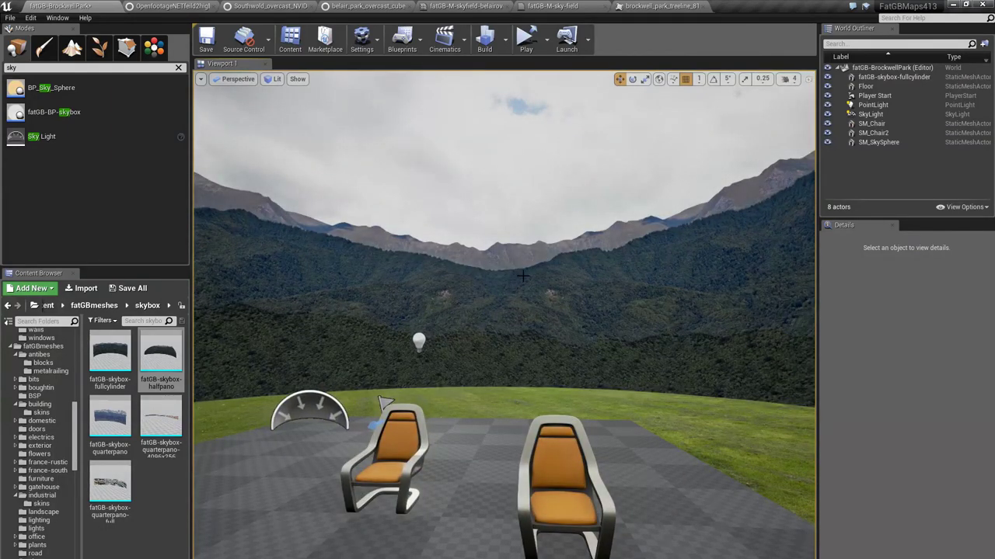
- Assign the Brockwell Park skybox material to the full-cylinder's Element 0 and review the grassy panorama
{"action": "mouse_move", "coordinate": [473, 262]}
{"action": "left_mouse_down"}
{"action": "mouse_move", "coordinate": [436, 263]}
{"action": "mouse_move", "coordinate": [465, 262]}
{"action": "left_mouse_up"}
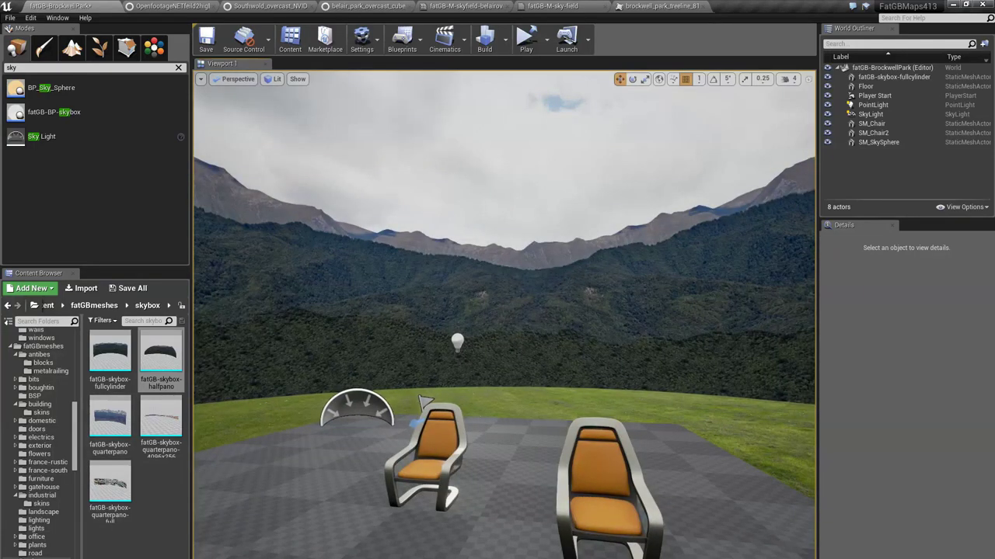
{"action": "scroll", "coordinate": [51, 482], "scroll_direction": "up", "scroll_amount": 4}
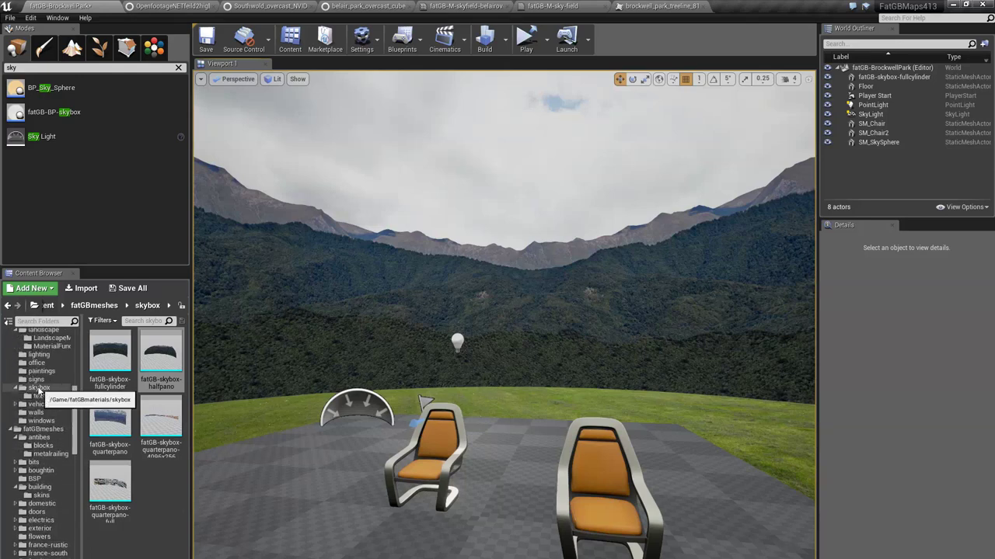
{"action": "left_click", "coordinate": [39, 371]}
{"action": "left_click", "coordinate": [113, 485]}
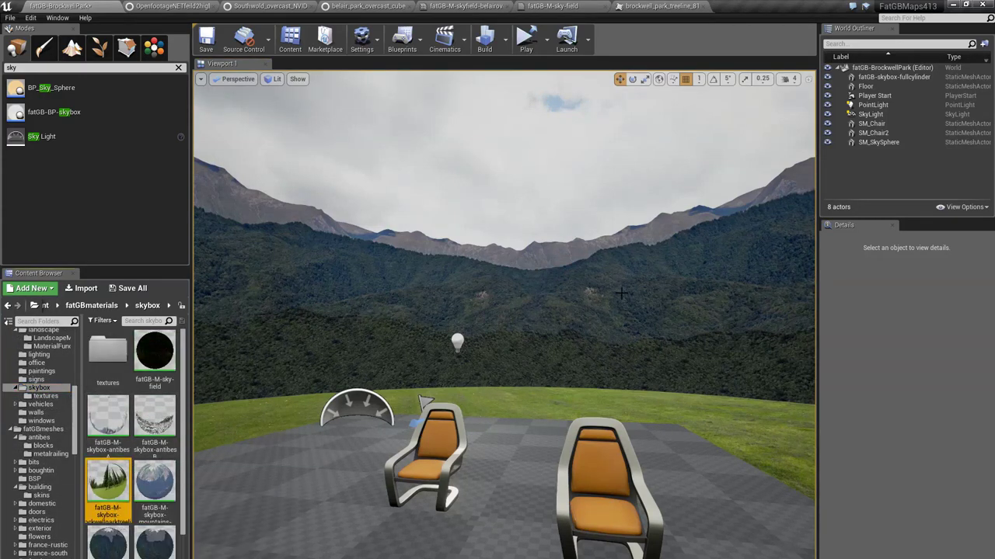
{"action": "left_click", "coordinate": [581, 338]}
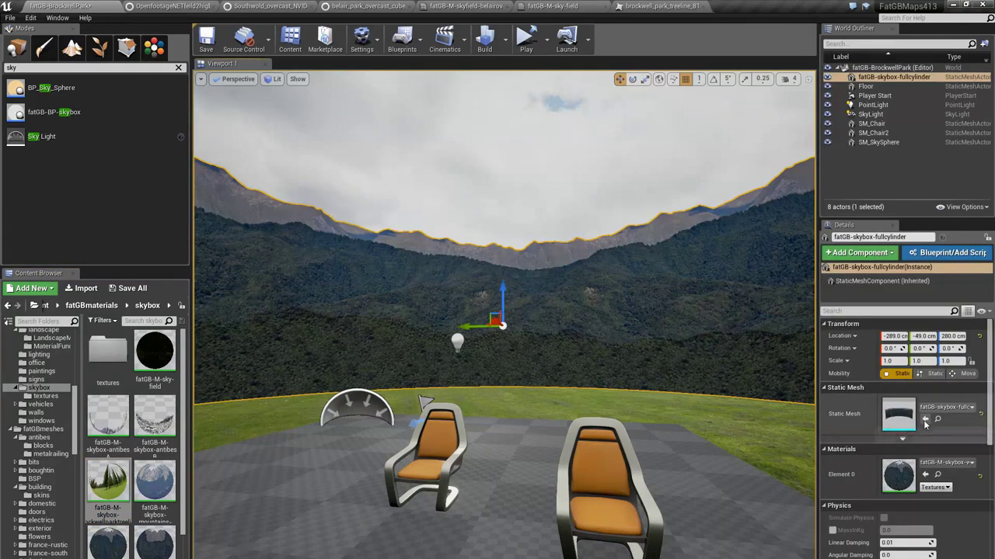
{"action": "left_click", "coordinate": [925, 474]}
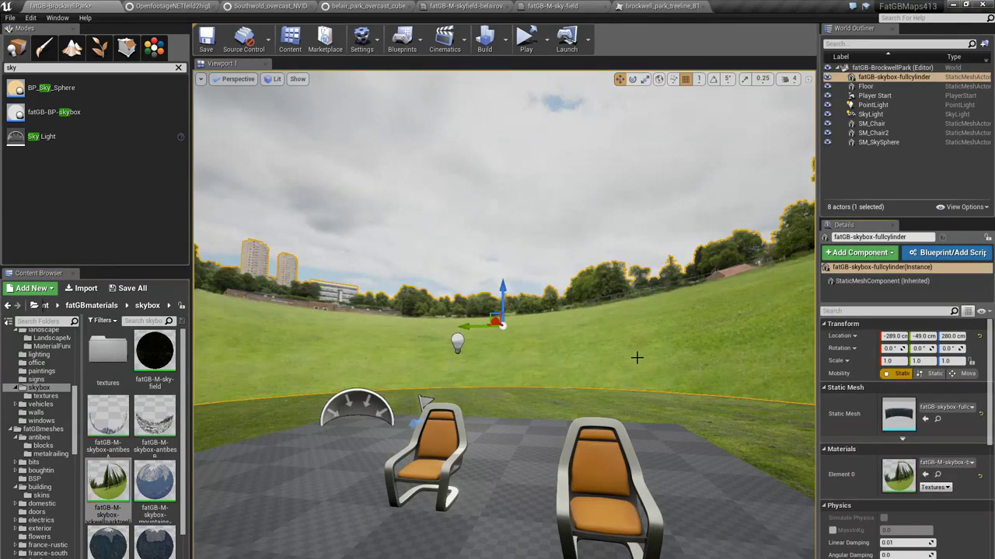
{"action": "right_click_drag", "start_coordinate": [637, 355], "coordinate": [614, 349]}
{"action": "right_click_drag", "start_coordinate": [462, 430], "coordinate": [419, 412]}
{"action": "right_click_drag", "start_coordinate": [644, 353], "coordinate": [682, 351]}
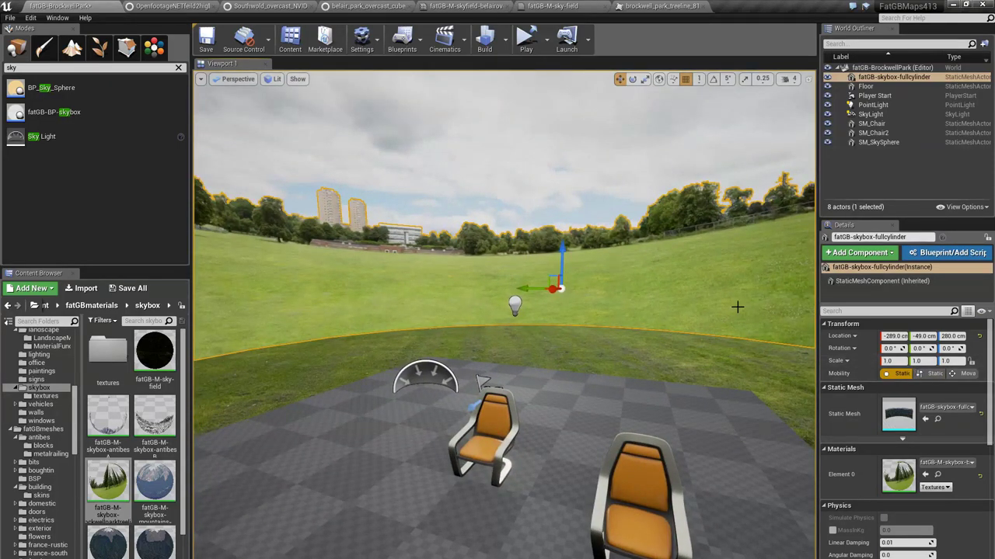
{"action": "left_click", "coordinate": [576, 181]}
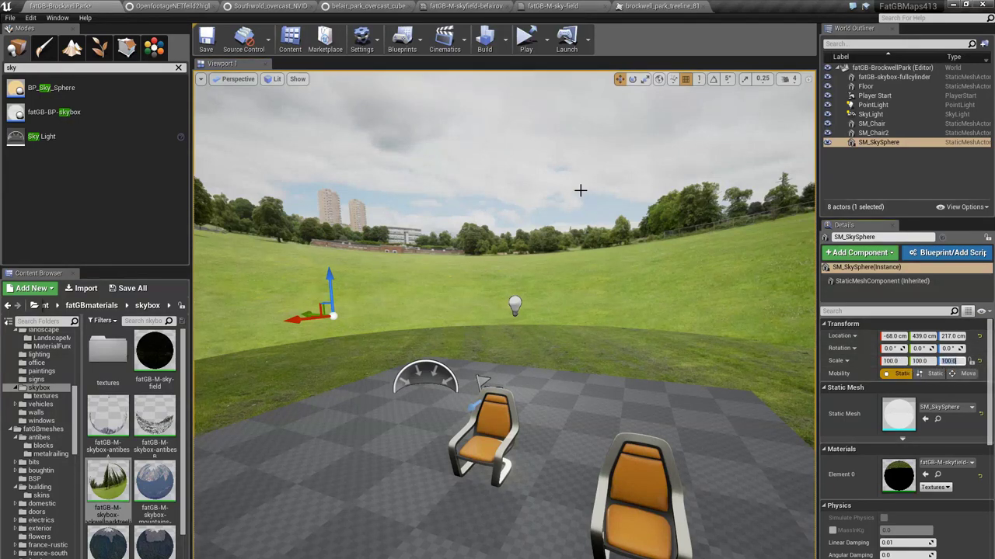
- Scale the full-cylinder skybox to 90 on every axis
{"action": "left_click", "coordinate": [554, 271]}
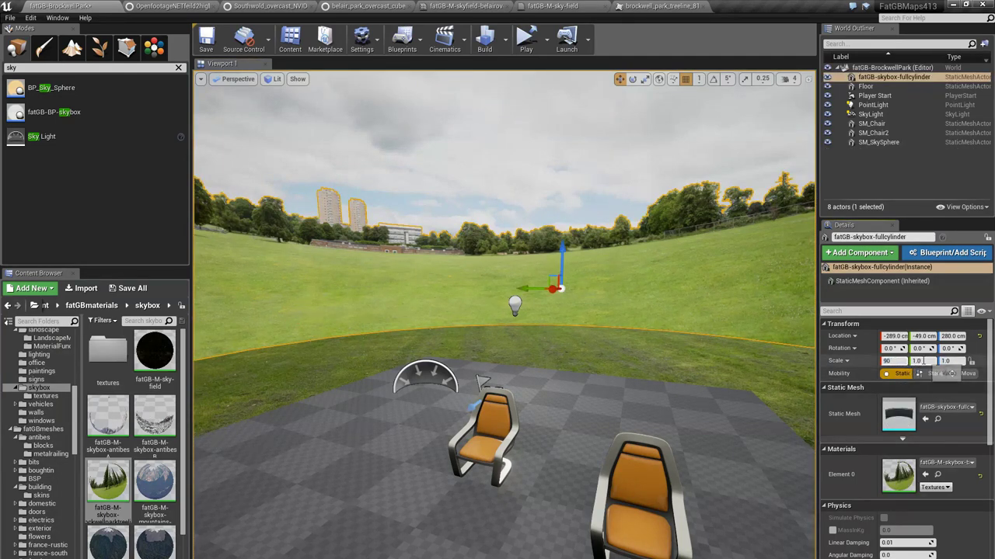
{"action": "key", "text": "Tab"}
{"action": "type", "text": "90"}
{"action": "key", "text": "Tab"}
{"action": "type", "text": "90"}
{"action": "key", "text": "Return"}
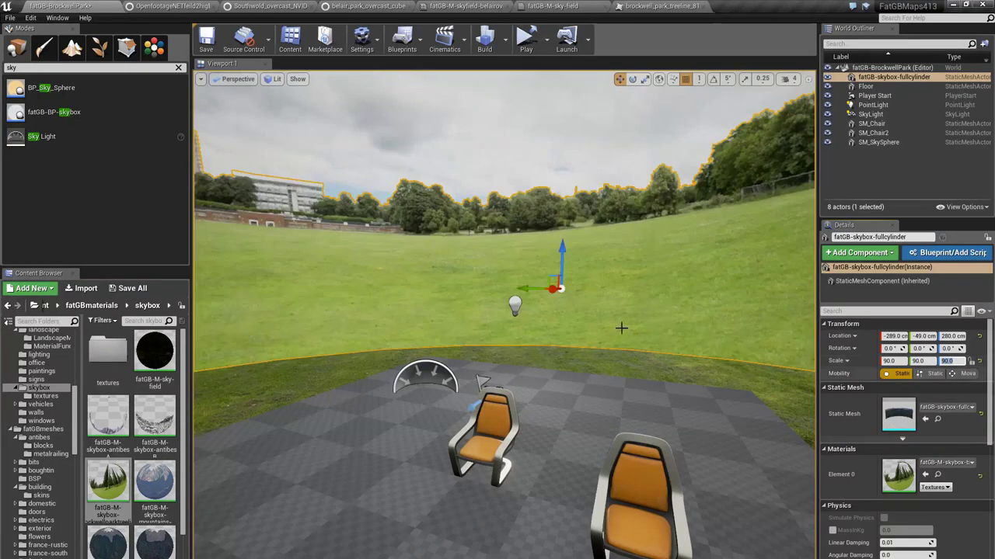
{"action": "right_click_drag", "start_coordinate": [586, 246], "coordinate": [469, 245]}
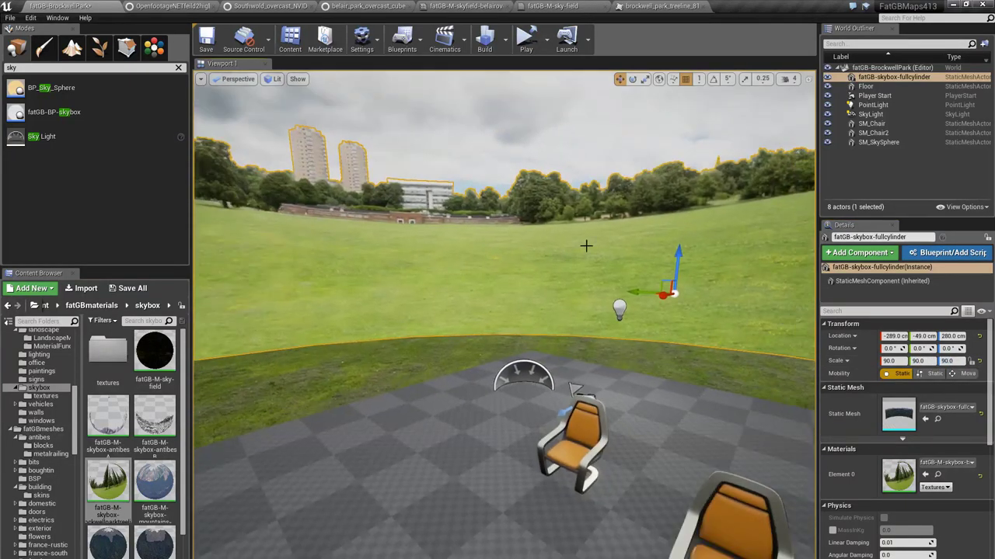
- Set the cylinder's Location Z to -10000 cm
{"action": "left_click_drag", "start_coordinate": [669, 291], "coordinate": [758, 336]}
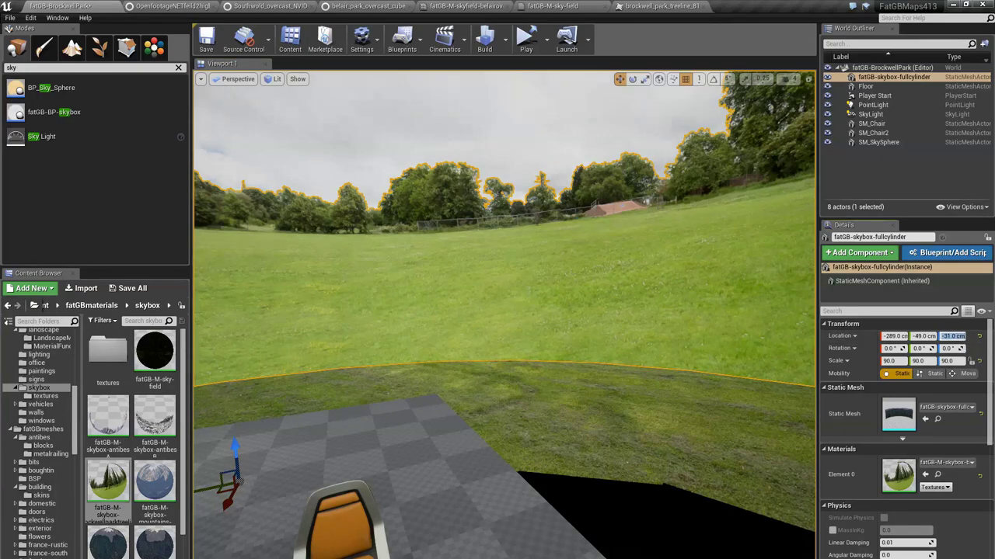
{"action": "left_click_drag", "start_coordinate": [563, 318], "coordinate": [536, 365]}
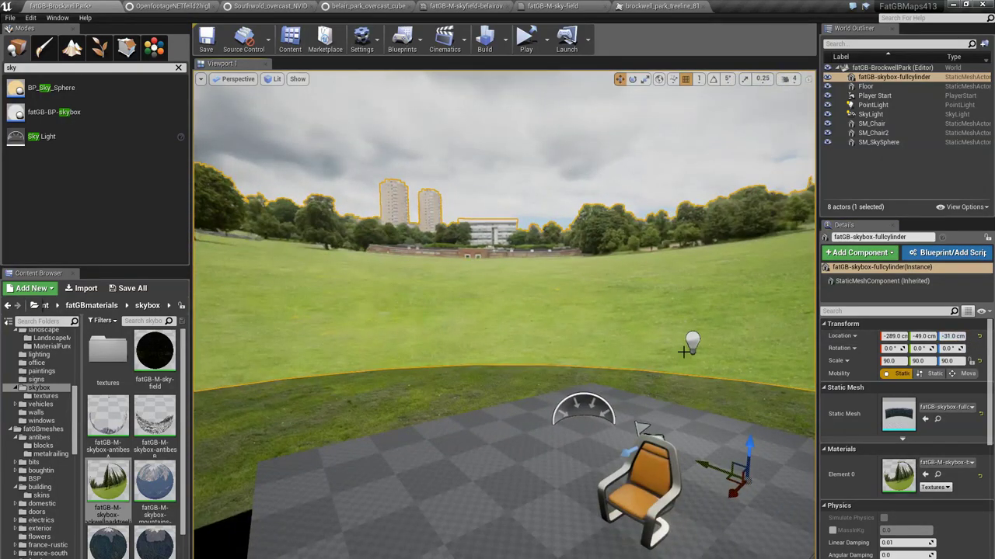
{"action": "left_click", "coordinate": [943, 336]}
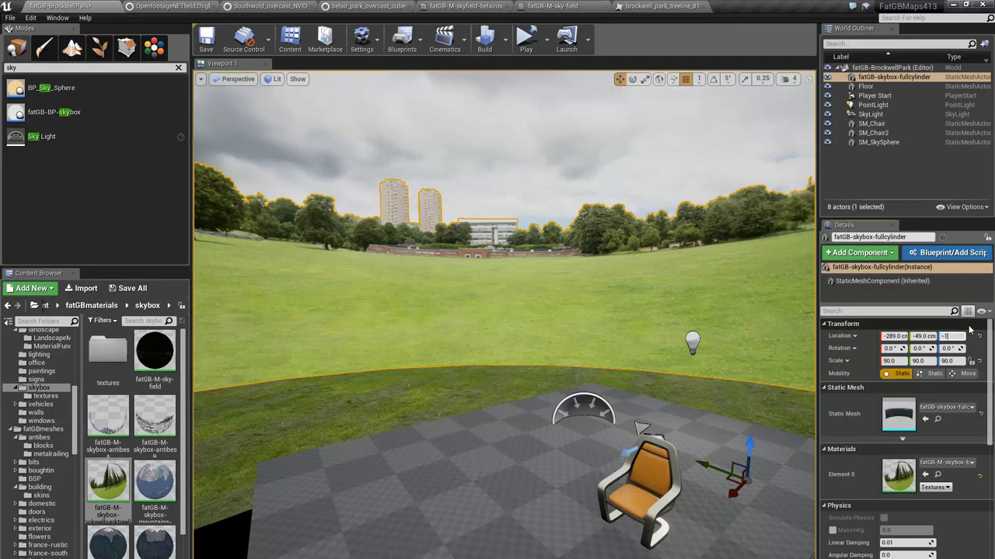
{"action": "key", "text": "Return"}
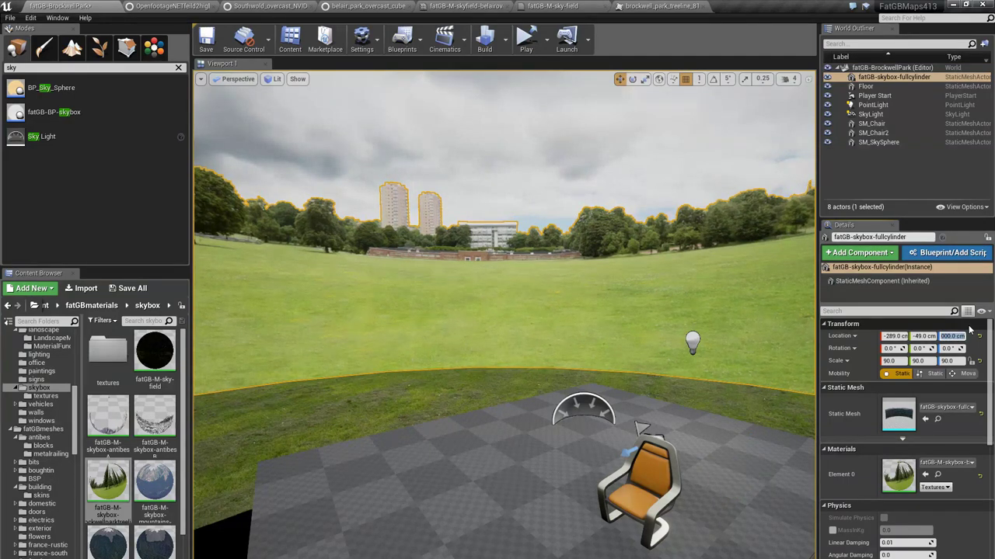
{"action": "type", "text": "-10000"}
{"action": "key", "text": "Return"}
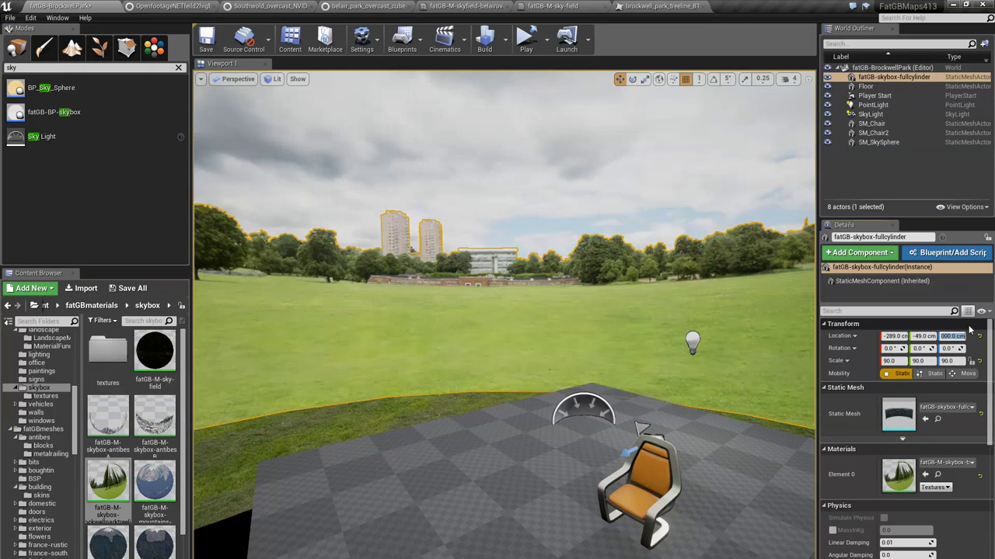
{"action": "left_click_drag", "start_coordinate": [501, 344], "coordinate": [482, 486]}
- Check SM_SkySphere, then hide the skybox cylinder in the Outliner to compare
{"action": "left_click", "coordinate": [499, 271]}
{"action": "right_click_drag", "start_coordinate": [482, 503], "coordinate": [365, 501]}
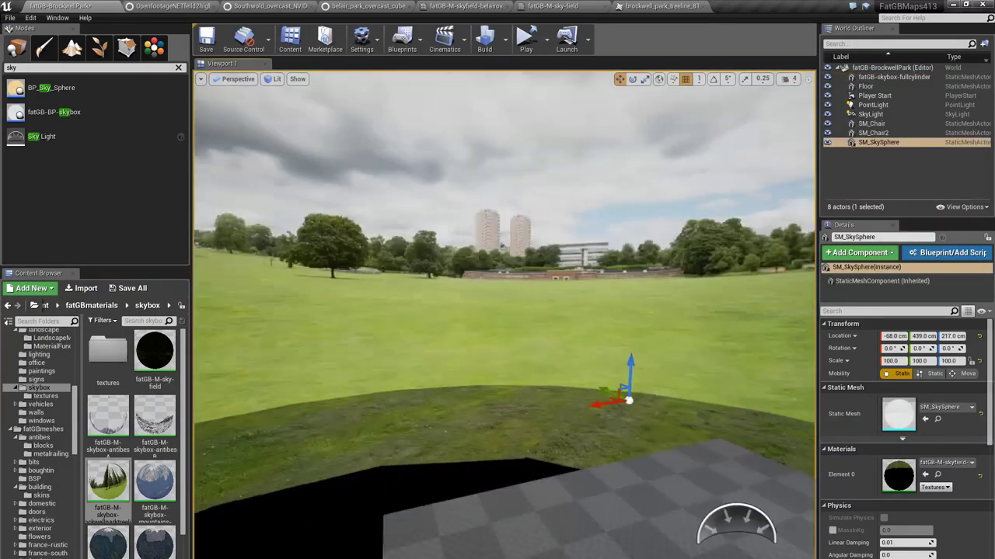
{"action": "left_click", "coordinate": [499, 315]}
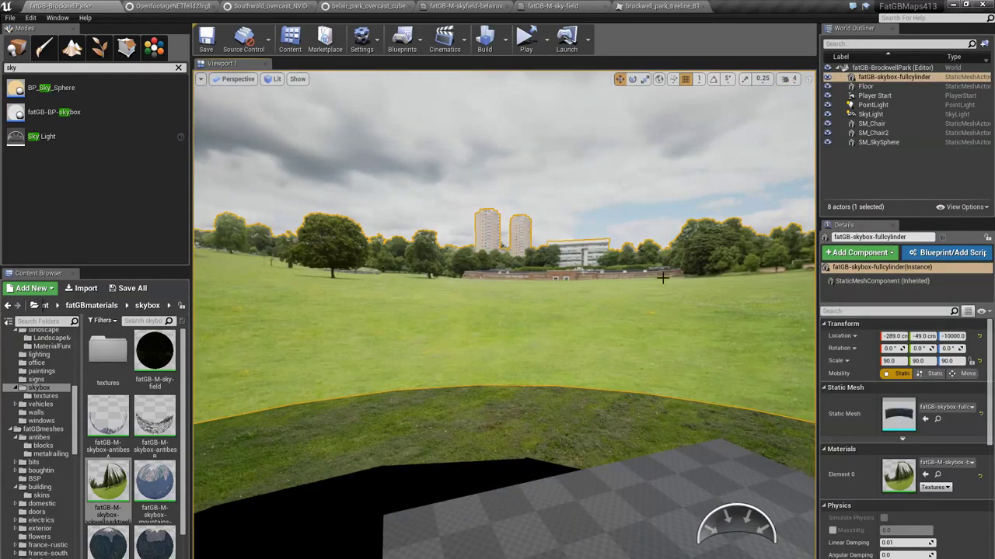
{"action": "left_click", "coordinate": [827, 77]}
{"action": "left_click", "coordinate": [828, 78]}
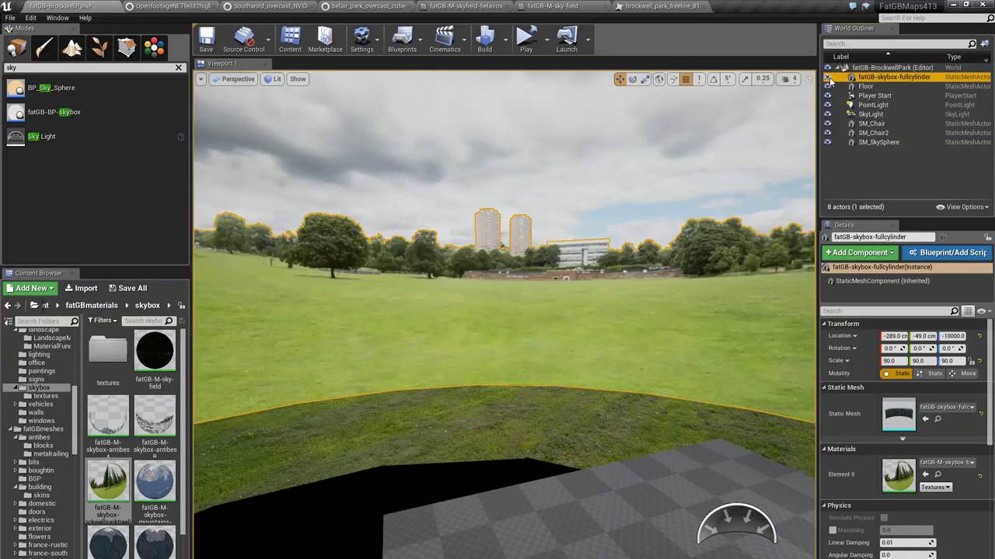
{"action": "left_click", "coordinate": [828, 78]}
{"action": "left_click", "coordinate": [827, 77]}
{"action": "right_click_drag", "start_coordinate": [503, 243], "coordinate": [498, 198]}
{"action": "left_click", "coordinate": [517, 278]}
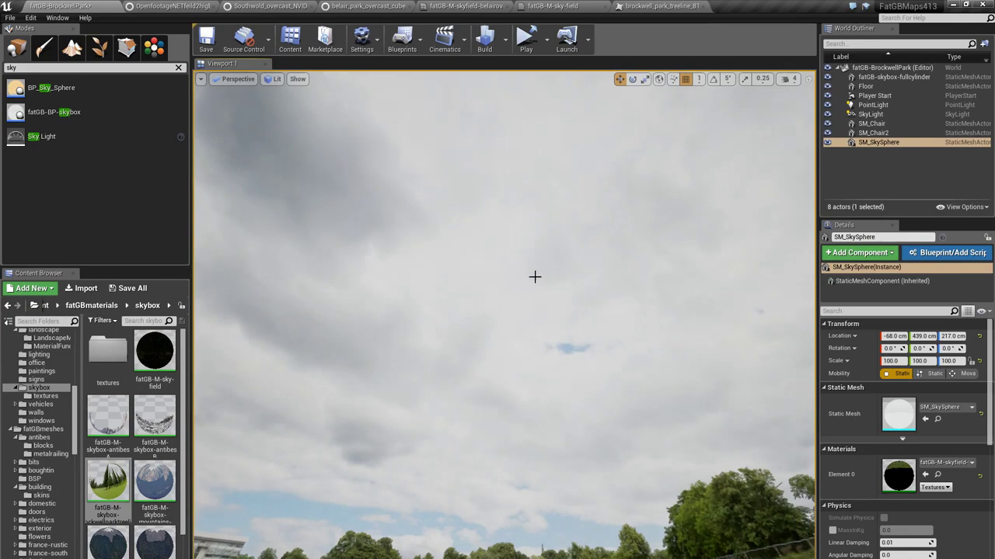
{"action": "right_click_drag", "start_coordinate": [488, 262], "coordinate": [509, 273]}
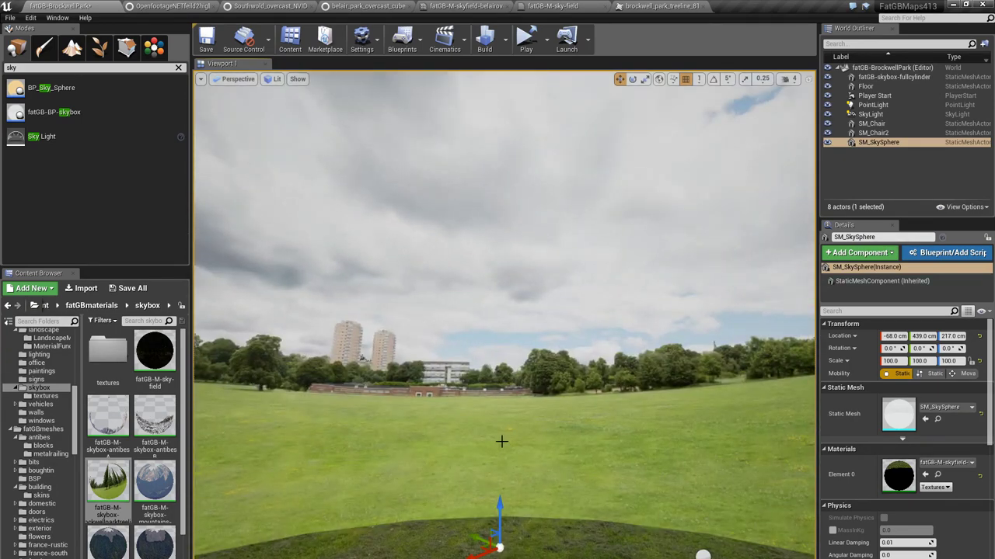
{"action": "right_click_drag", "start_coordinate": [501, 441], "coordinate": [471, 340]}
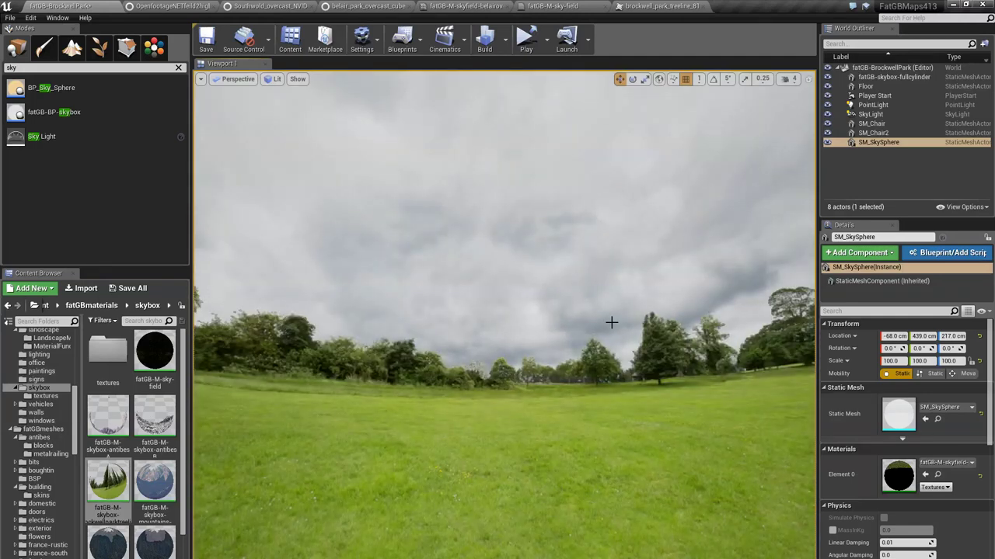
{"action": "right_click_drag", "start_coordinate": [612, 321], "coordinate": [451, 525]}
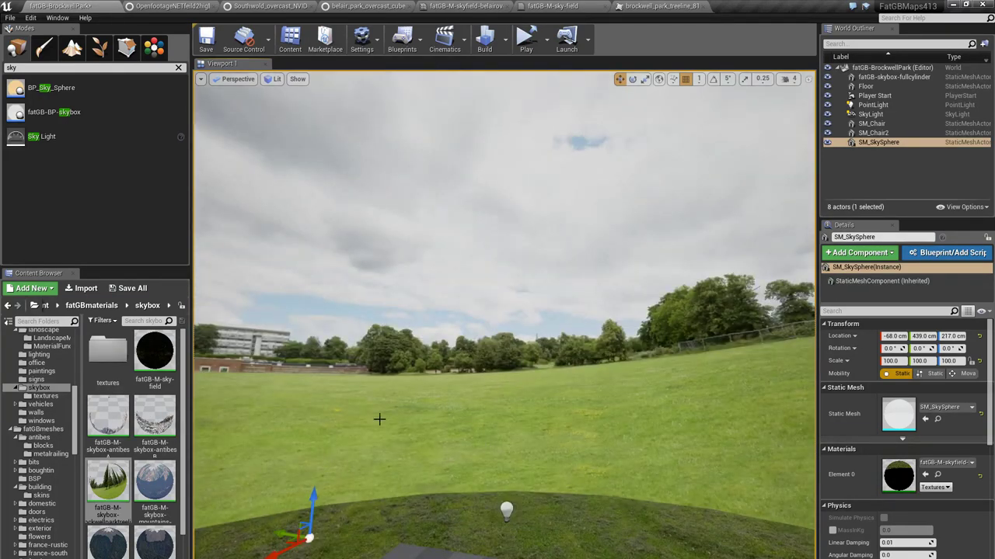
{"action": "key", "text": "s"}
{"action": "right_click_drag", "start_coordinate": [379, 419], "coordinate": [418, 410]}
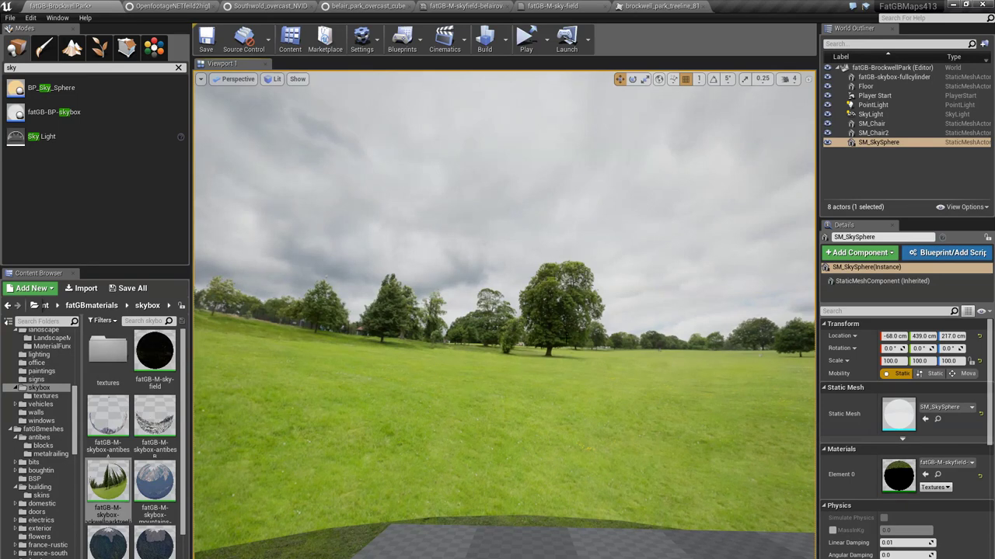
{"action": "right_click_drag", "start_coordinate": [362, 343], "coordinate": [362, 343]}
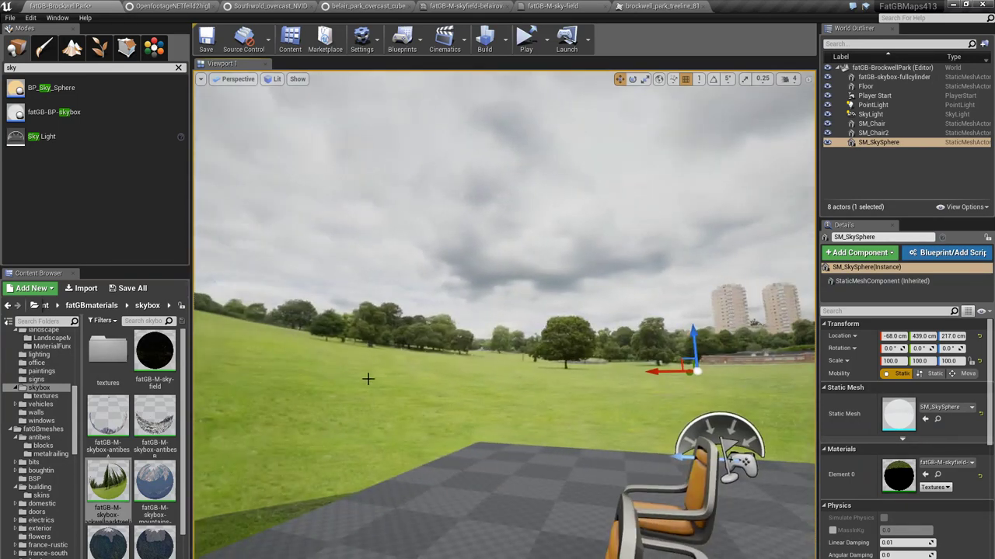
{"action": "left_click", "coordinate": [371, 392]}
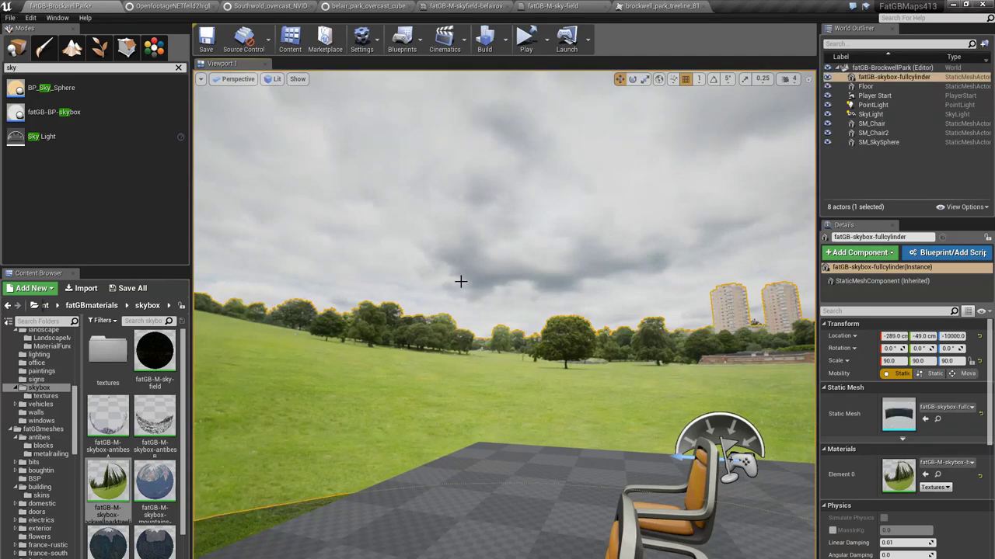
{"action": "right_click_drag", "start_coordinate": [460, 281], "coordinate": [460, 281]}
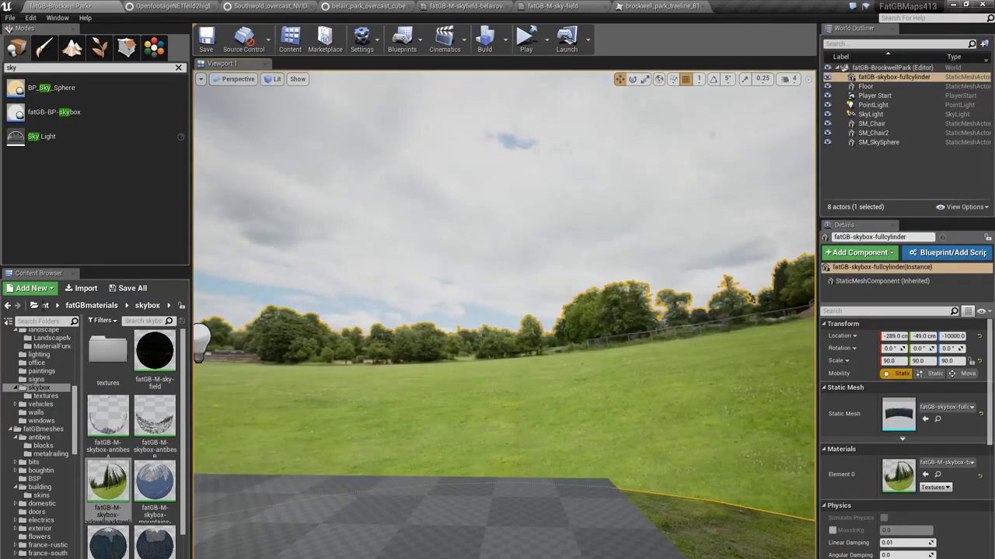
{"action": "right_click_drag", "start_coordinate": [393, 360], "coordinate": [393, 360]}
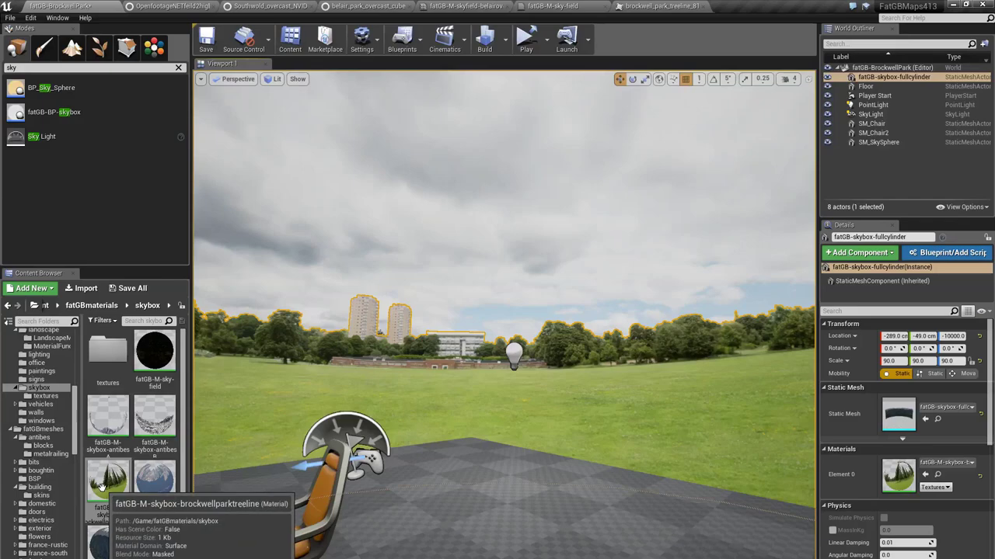
- Open the brockwell_park_treeline texture and browse the open sky material and cubemap editors
{"action": "left_click", "coordinate": [45, 398]}
{"action": "double_click", "coordinate": [155, 424]}
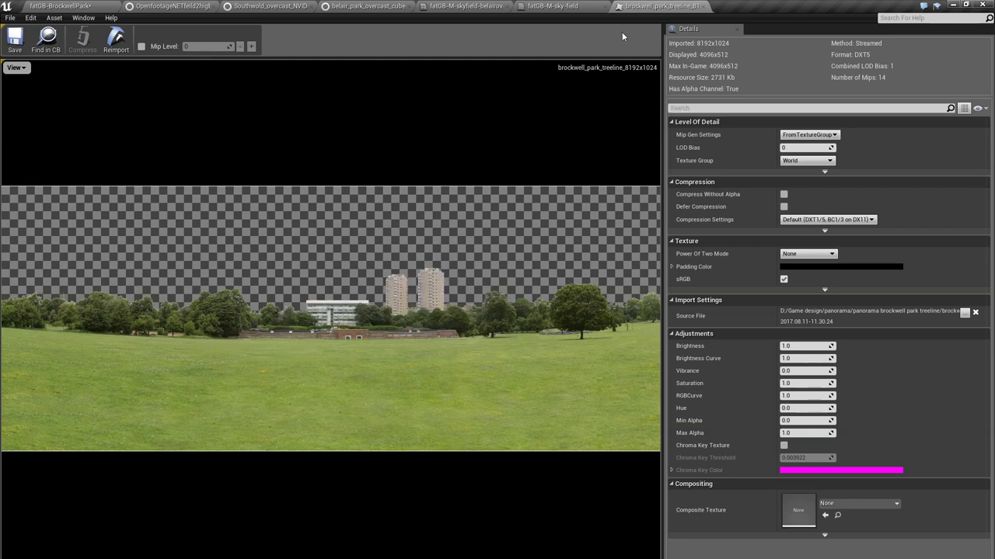
{"action": "left_click", "coordinate": [573, 6]}
{"action": "left_click", "coordinate": [467, 6]}
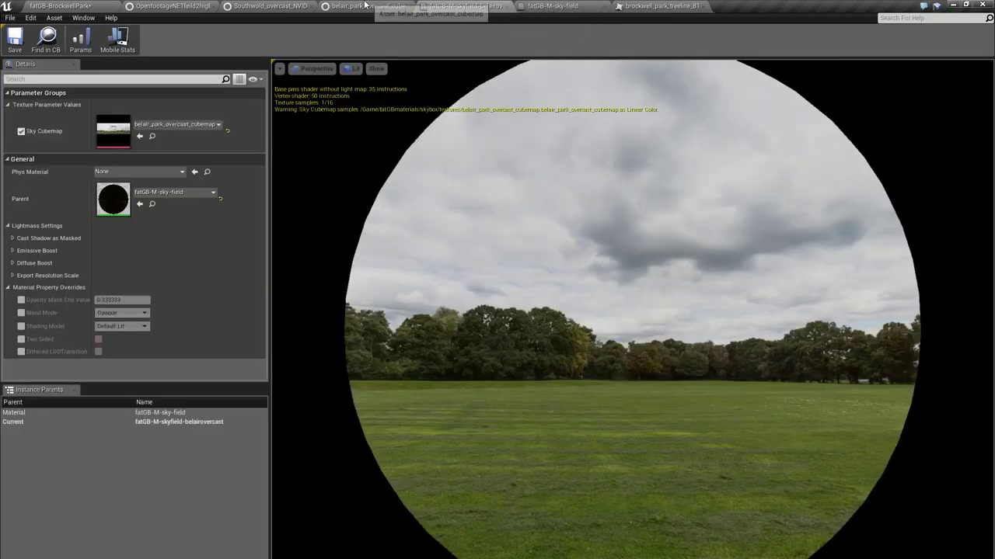
{"action": "left_click", "coordinate": [367, 6]}
{"action": "left_click", "coordinate": [268, 6]}
{"action": "left_click", "coordinate": [175, 6]}
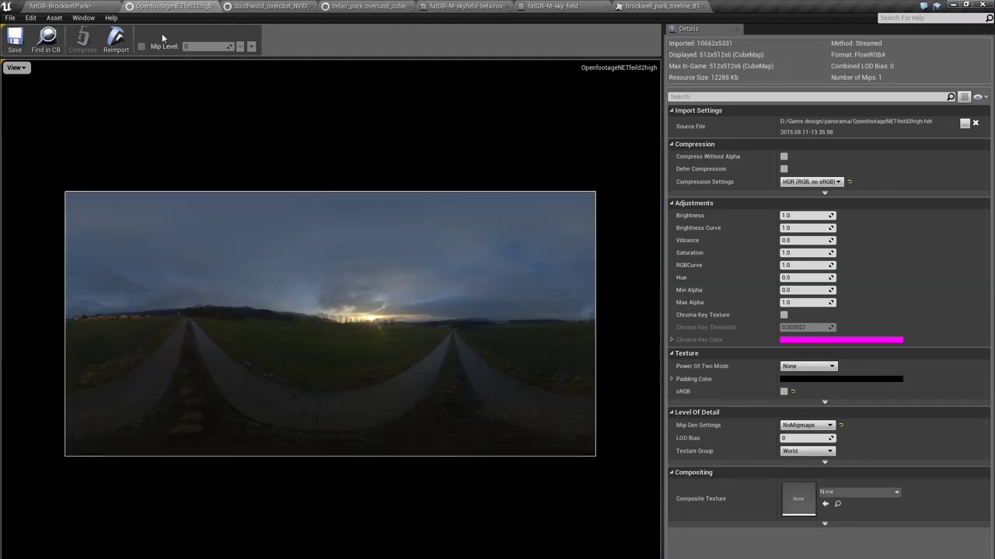
{"action": "left_click", "coordinate": [89, 5]}
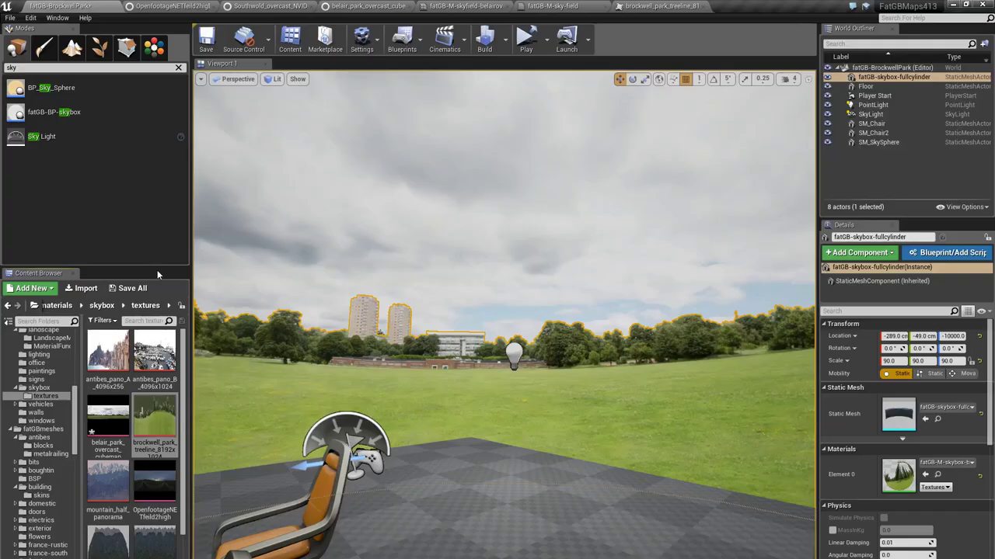
- Open mountain_half_panorama with the alpha channel hidden in the preview
{"action": "double_click", "coordinate": [109, 480]}
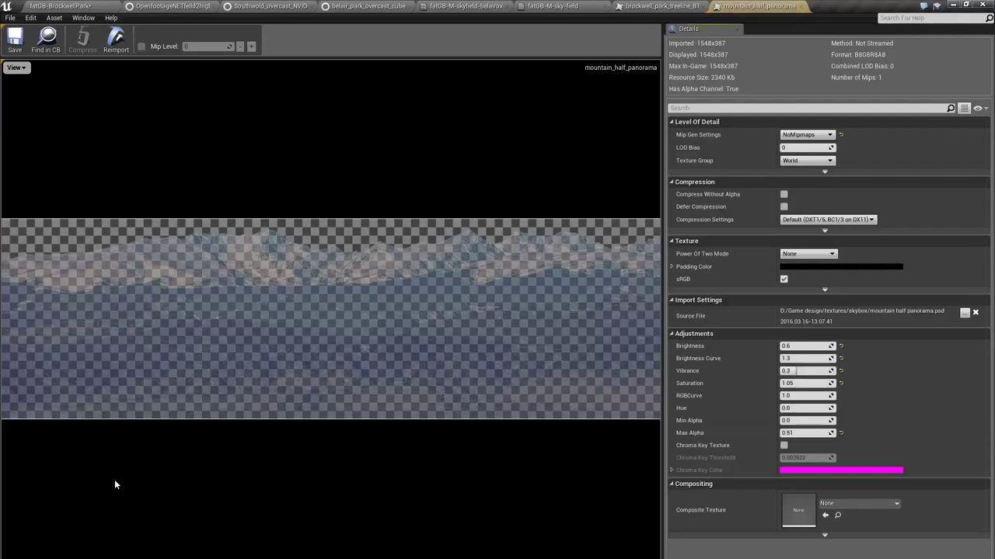
{"action": "left_click", "coordinate": [16, 68]}
{"action": "left_click", "coordinate": [23, 123]}
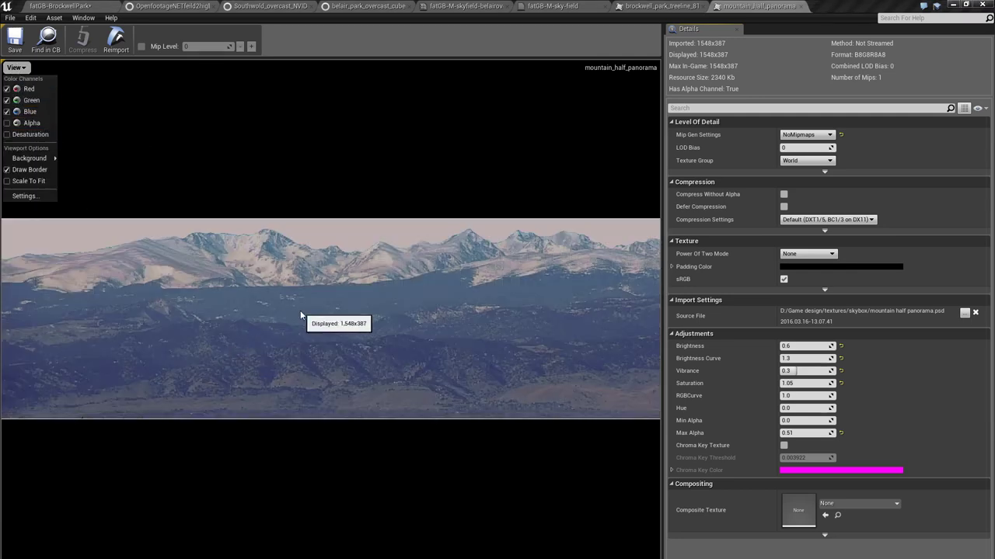
{"action": "left_click", "coordinate": [59, 6]}
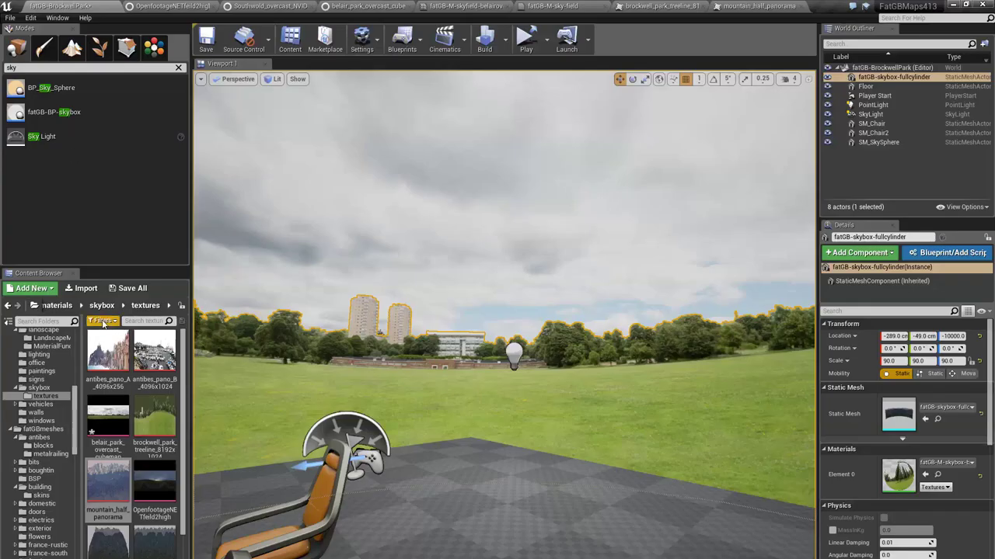
- Open pankisi_panorama with alpha hidden, then return to the Brockwell Park level
{"action": "double_click", "coordinate": [164, 550]}
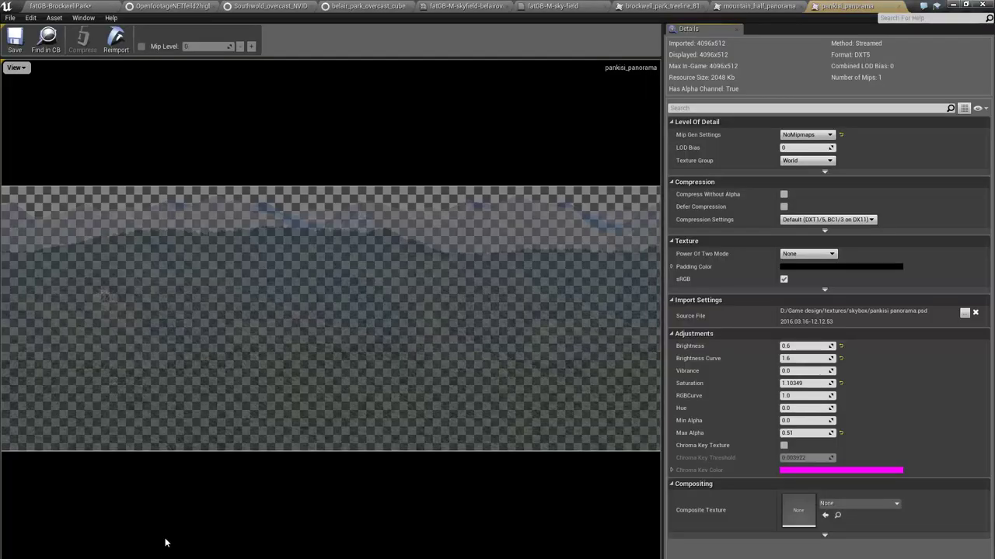
{"action": "left_click", "coordinate": [16, 68]}
{"action": "left_click", "coordinate": [20, 125]}
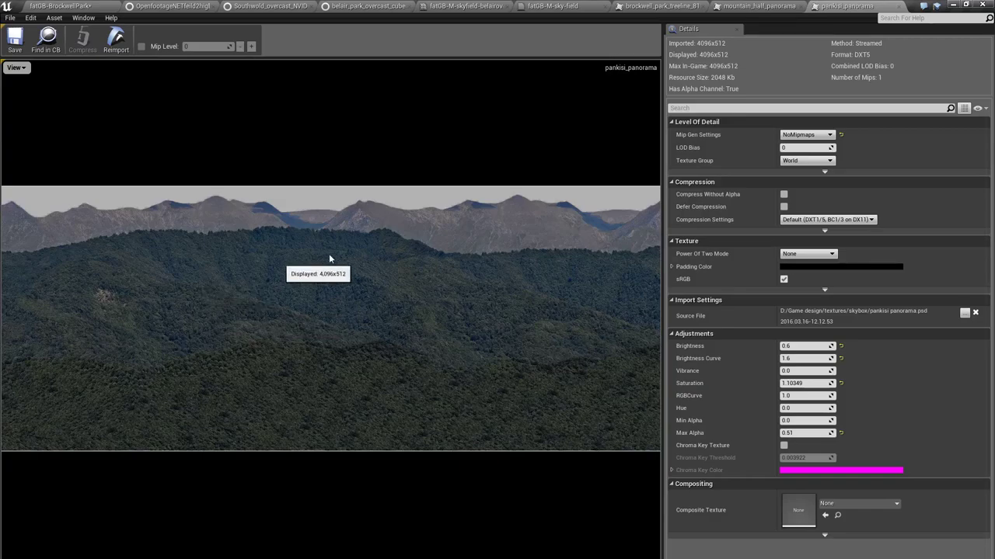
{"action": "left_click", "coordinate": [76, 5]}
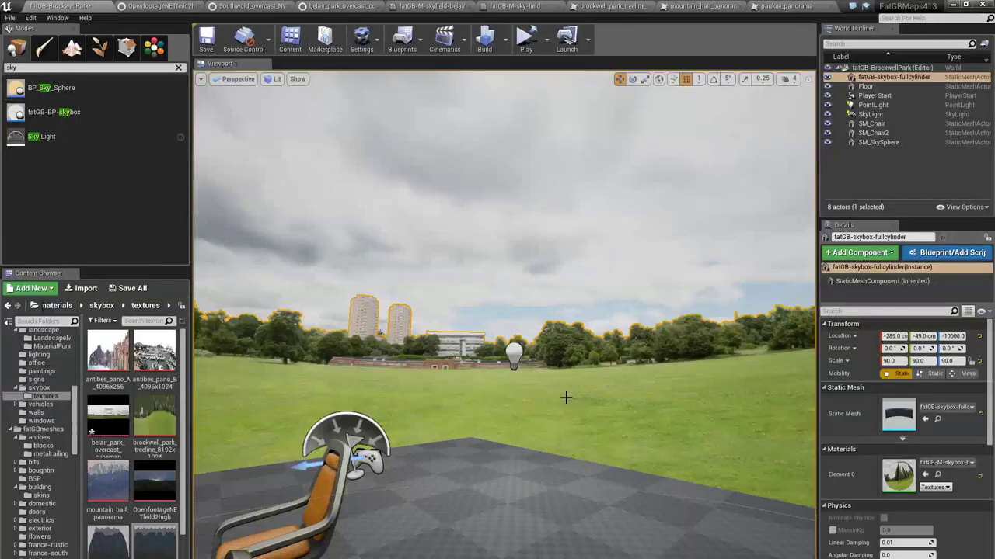
{"action": "left_click_drag", "start_coordinate": [566, 397], "coordinate": [451, 272]}
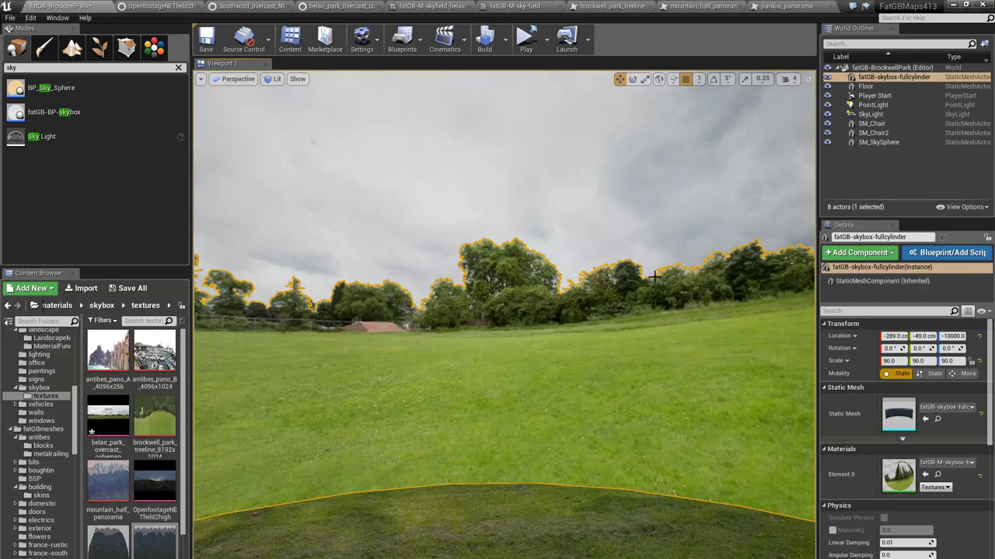
{"action": "left_click_drag", "start_coordinate": [516, 298], "coordinate": [504, 380]}
{"action": "left_click_drag", "start_coordinate": [582, 306], "coordinate": [536, 306]}
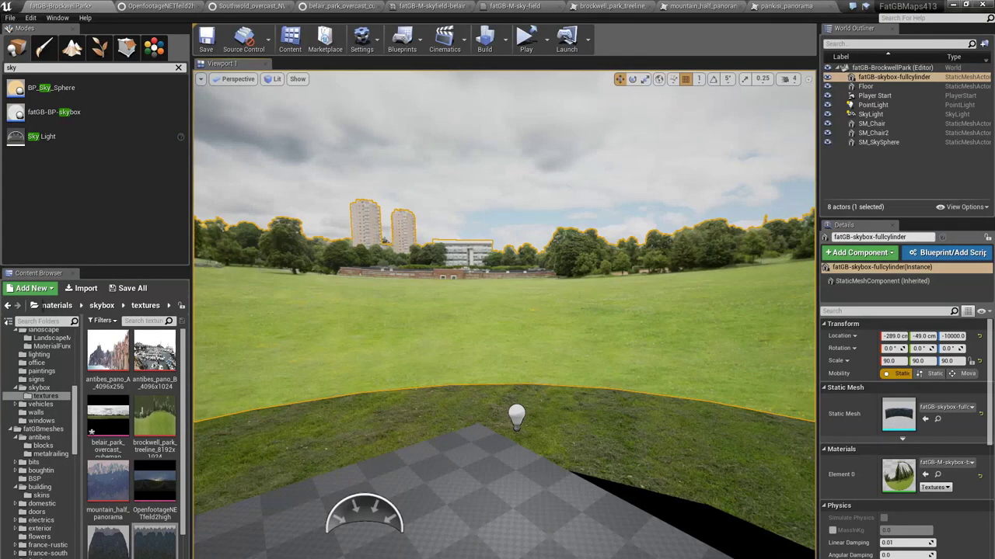
{"action": "right_click_drag", "start_coordinate": [378, 345], "coordinate": [400, 345]}
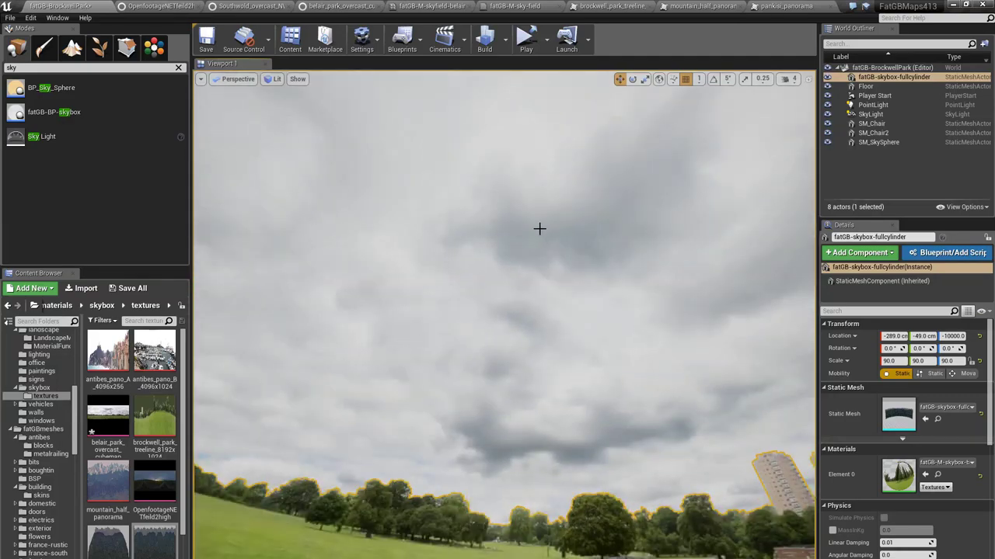
{"action": "right_click_drag", "start_coordinate": [448, 443], "coordinate": [502, 477]}
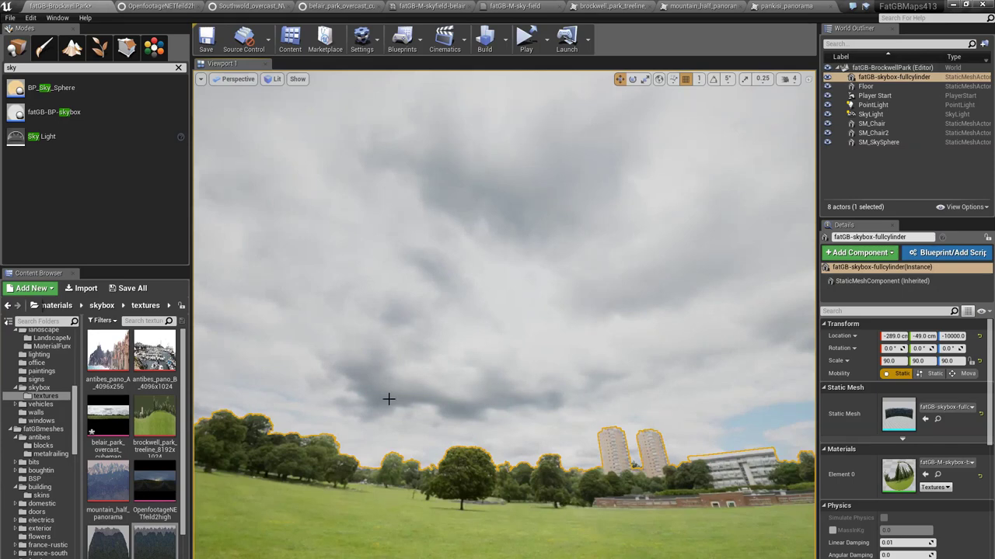
{"action": "right_click_drag", "start_coordinate": [389, 399], "coordinate": [412, 459]}
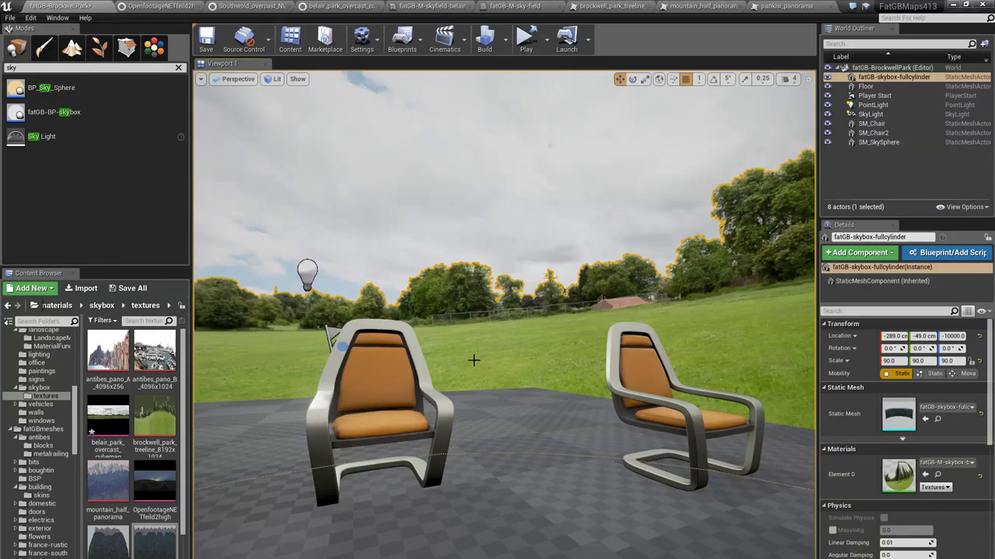
{"action": "right_click_drag", "start_coordinate": [509, 385], "coordinate": [455, 419]}
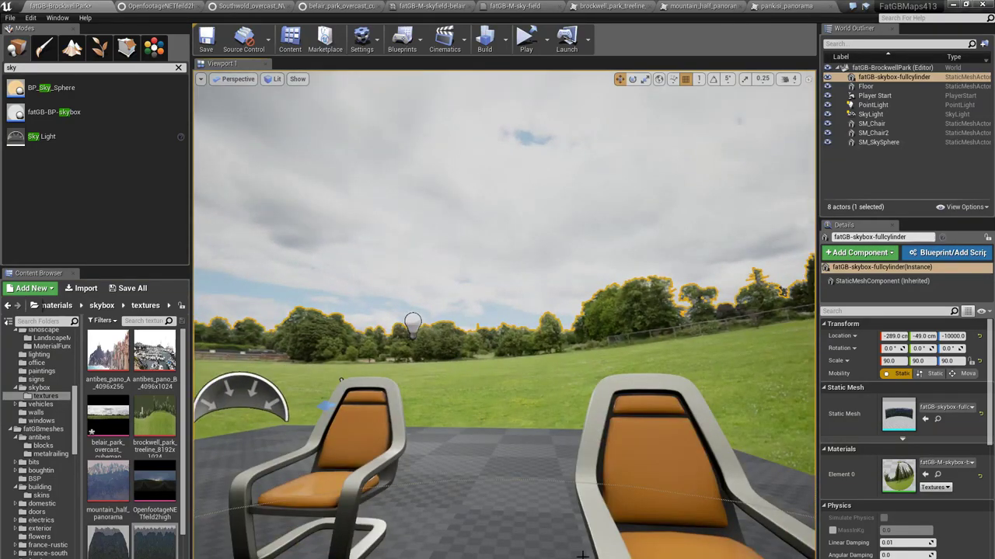